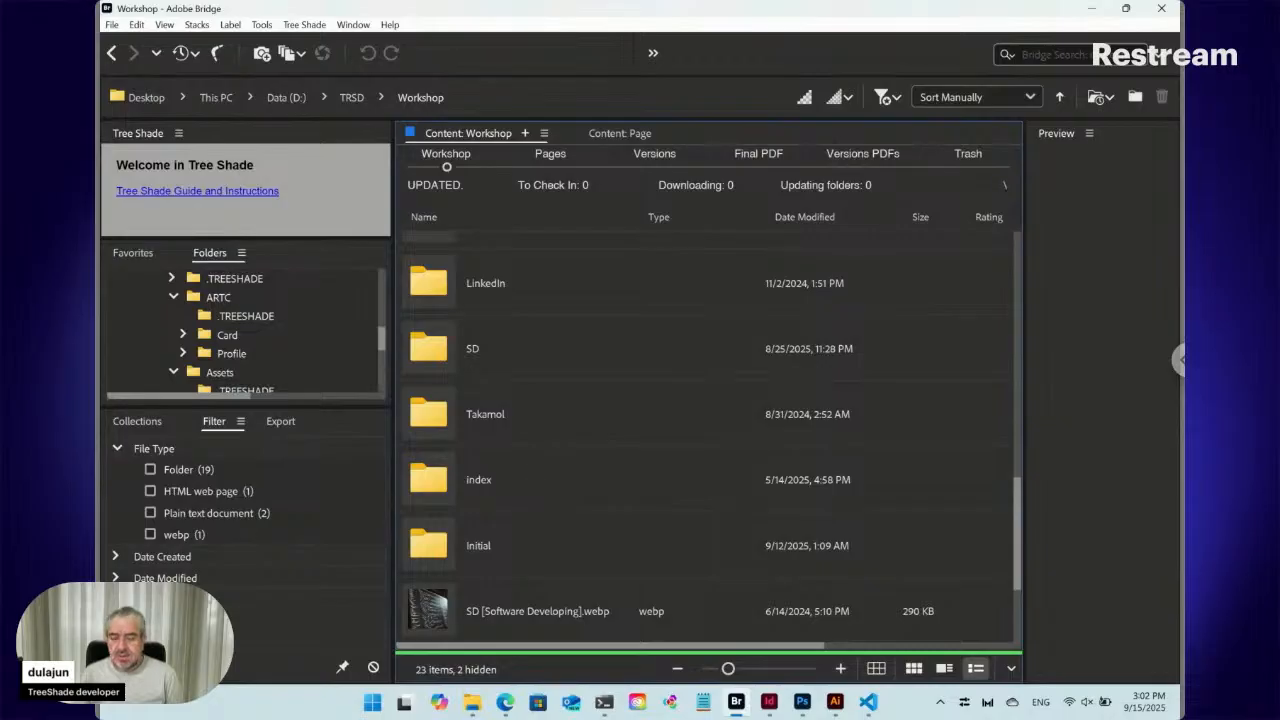
- Switch to the Edge browser, maximize it and examine the TreeShade listing on Adobe Exchange, including its compatible apps
click(507, 704)
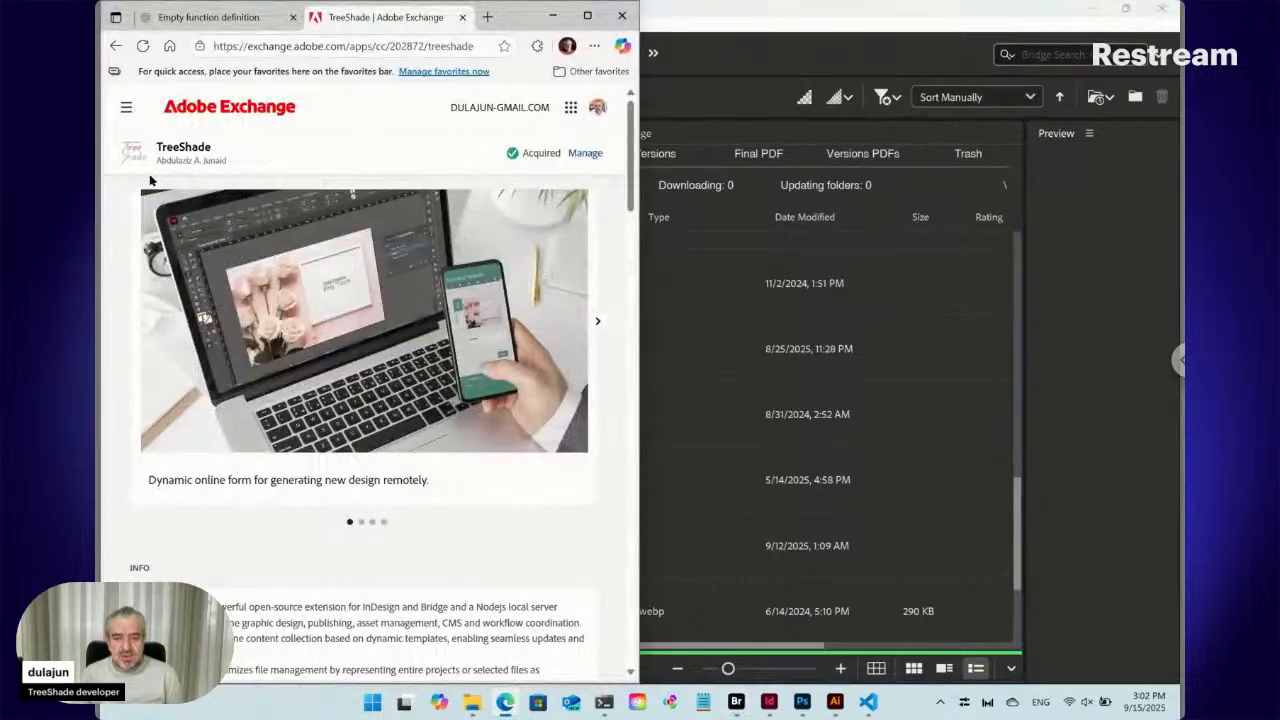
click(589, 16)
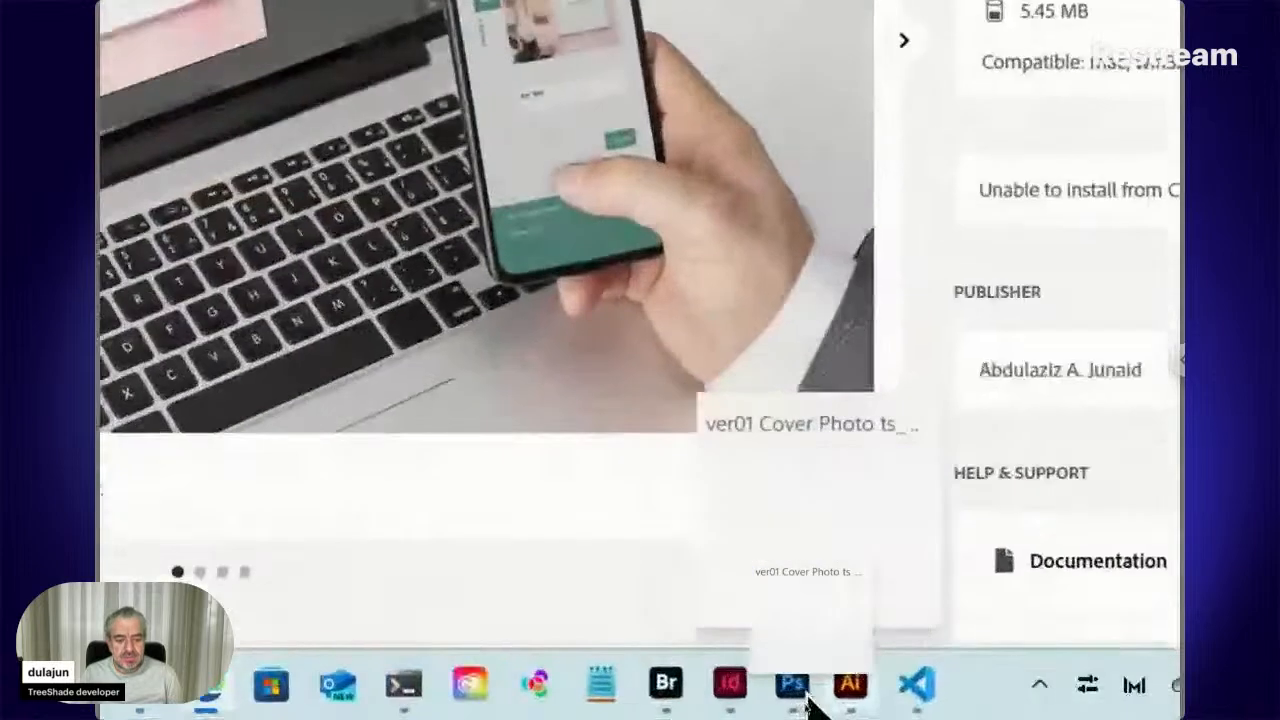
mouse_move(828, 706)
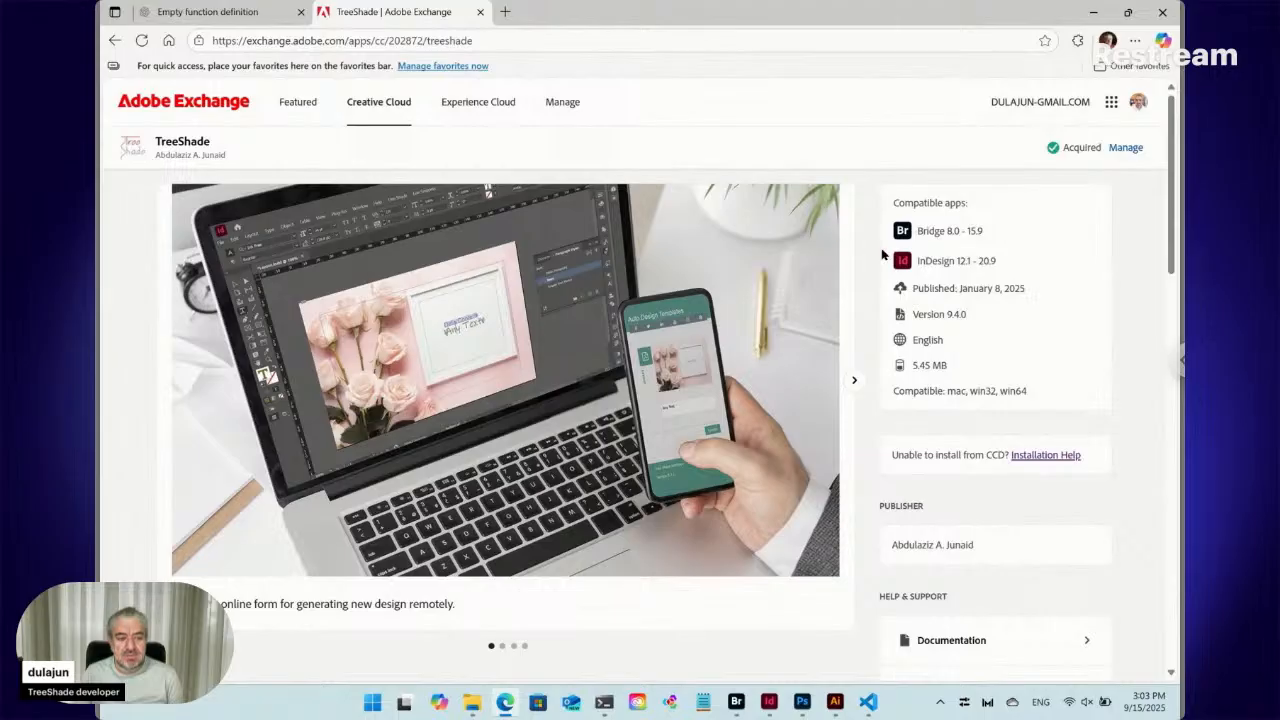
- Switch to InDesign, maximize its window and review the available Live Snippets commands
click(775, 706)
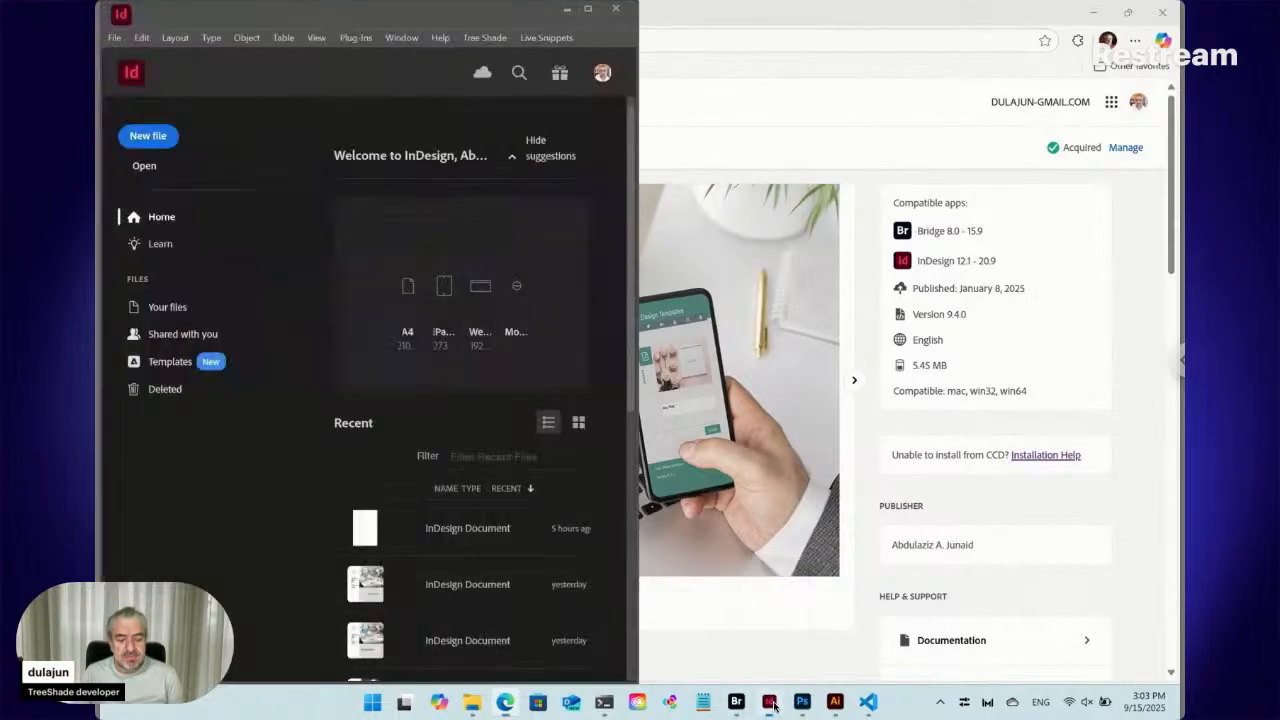
click(588, 8)
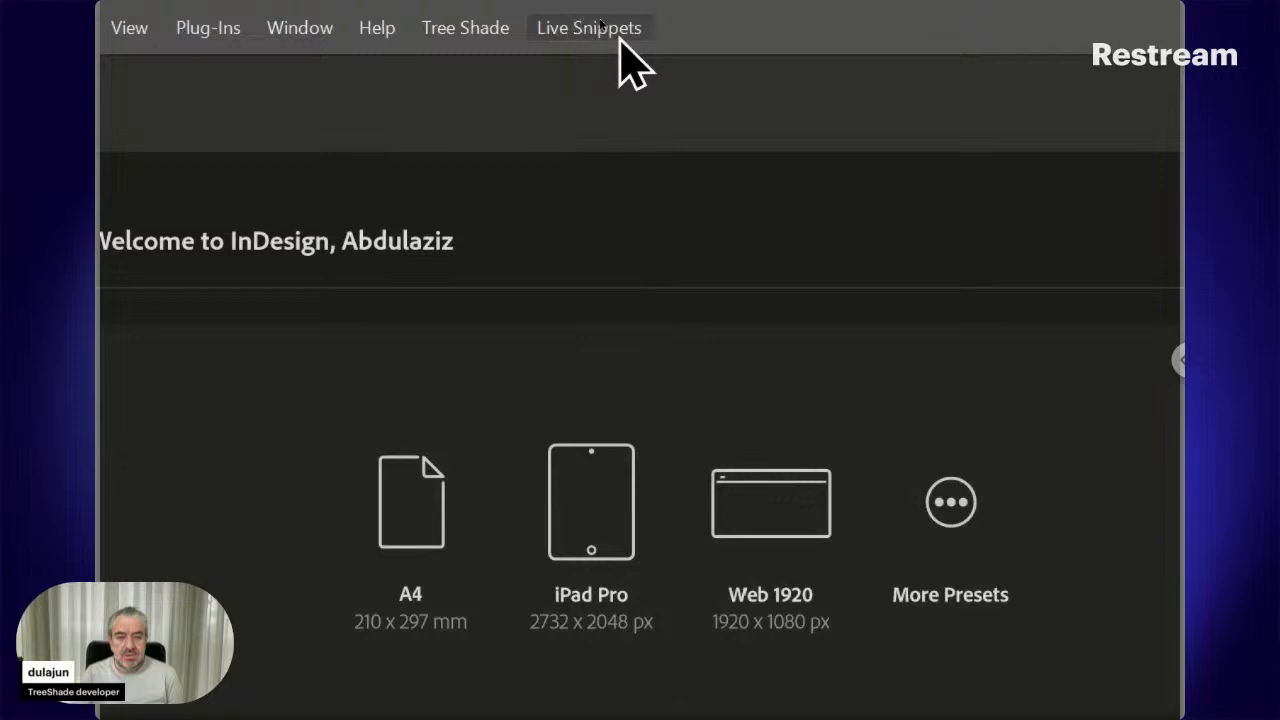
click(621, 34)
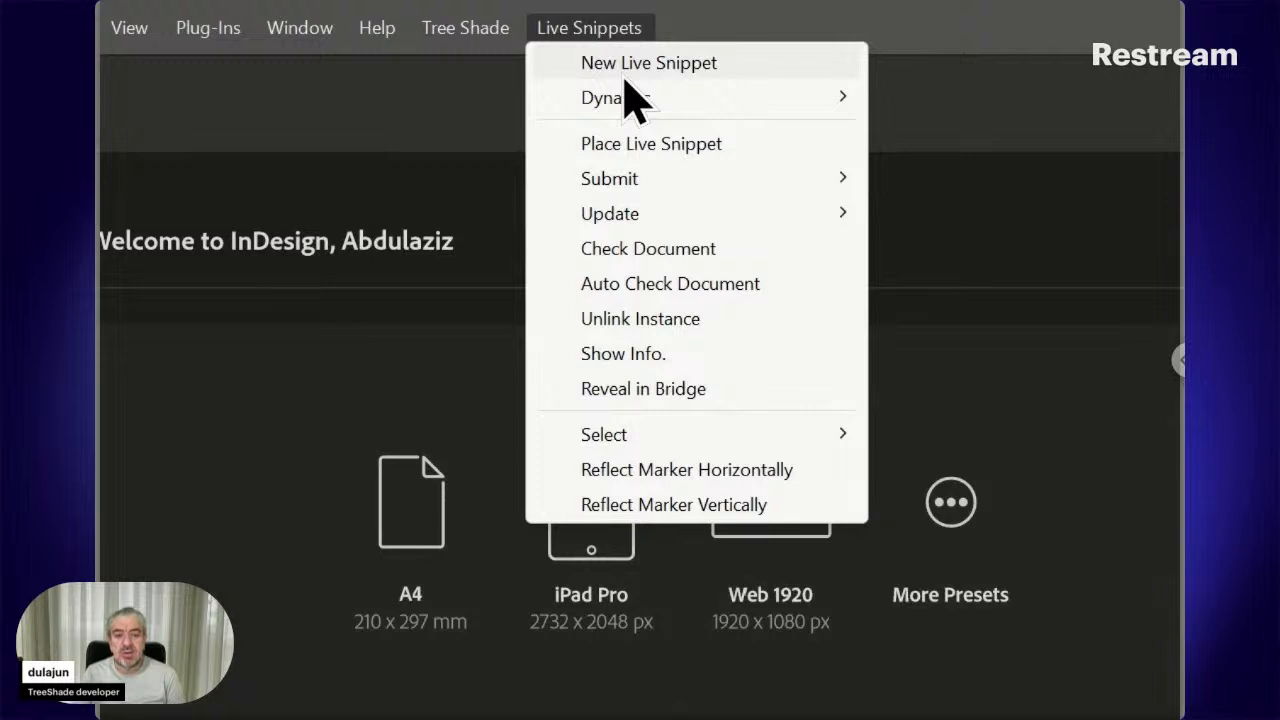
click(606, 36)
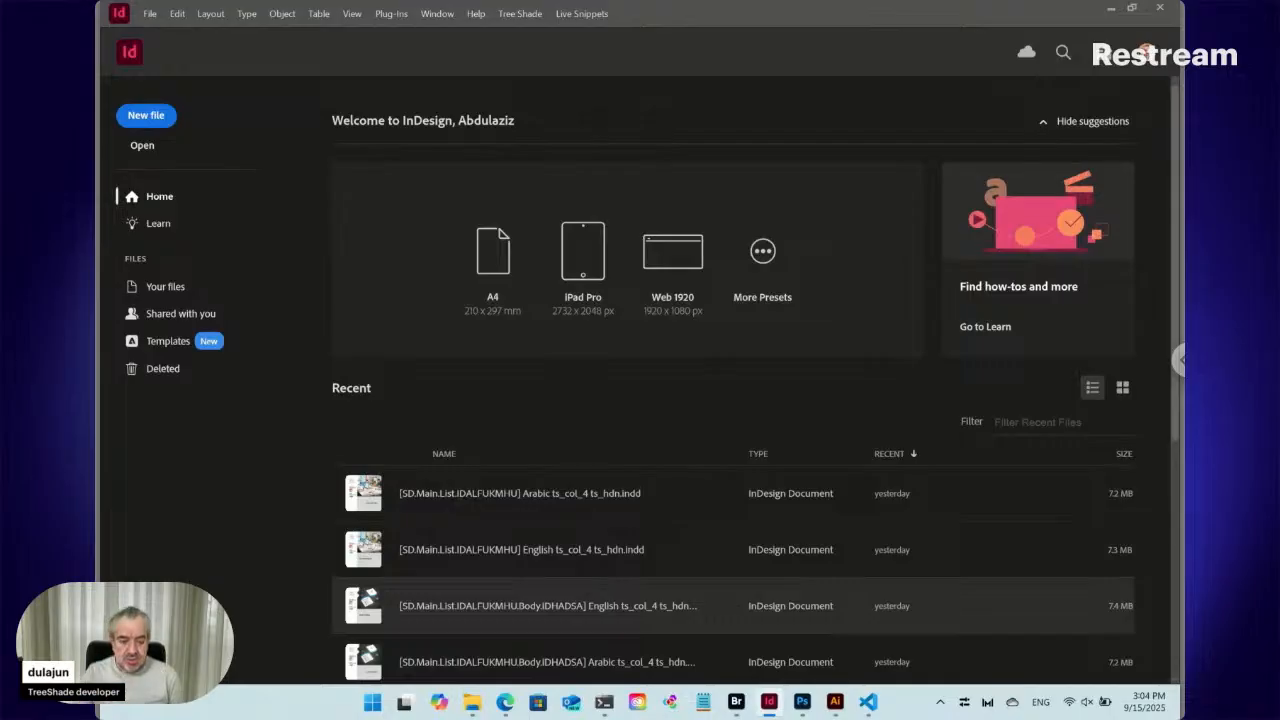
- Switch to Bridge, check the Tree Shade entry among the extensions and view the Versions folder
click(736, 702)
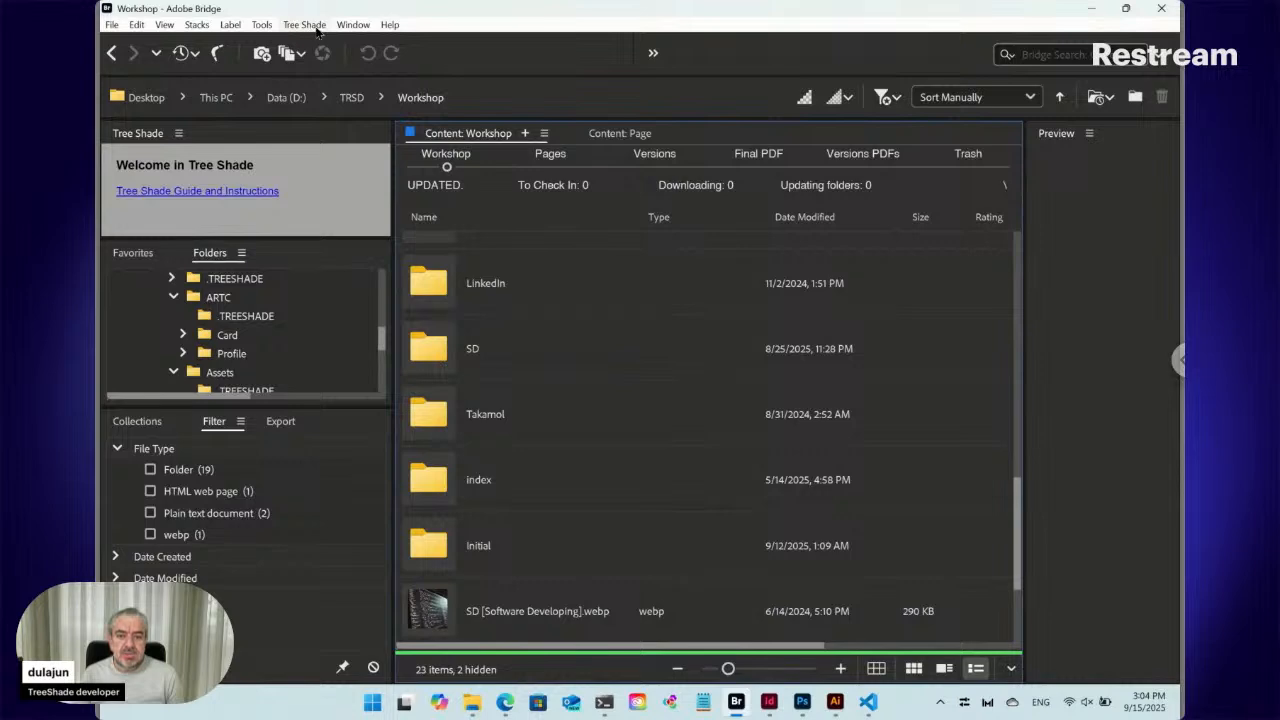
click(350, 26)
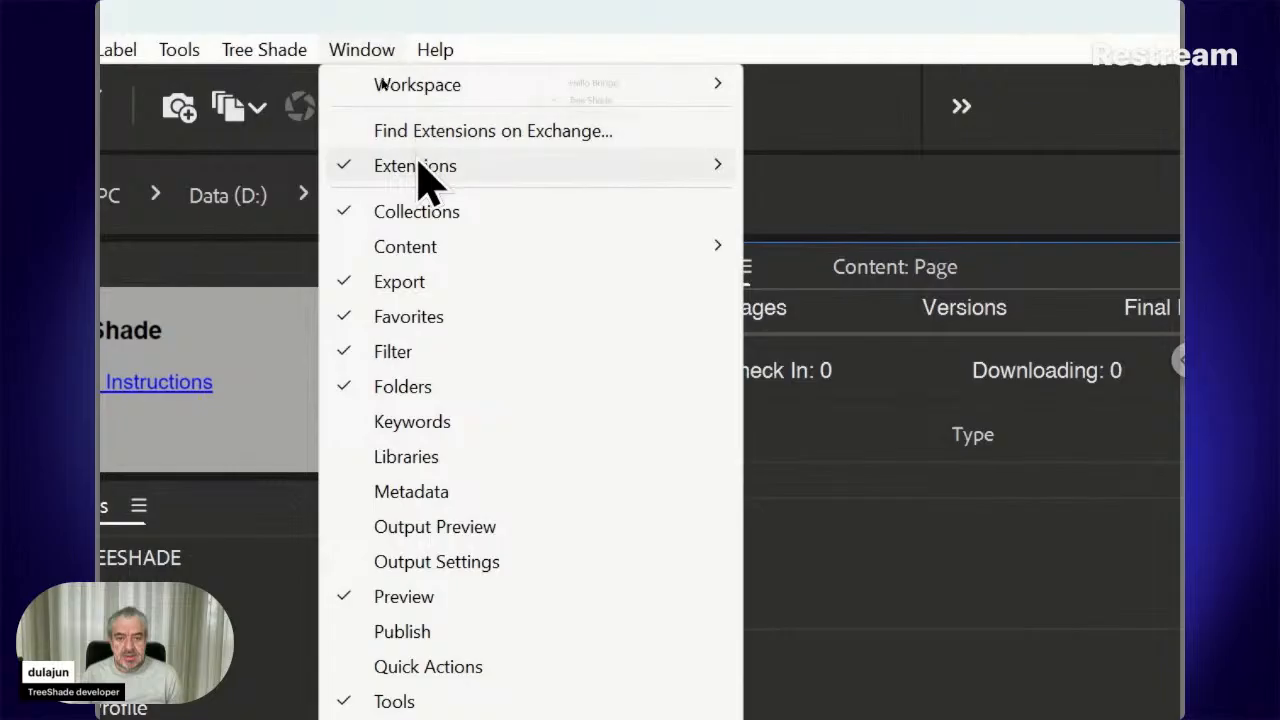
mouse_move(571, 168)
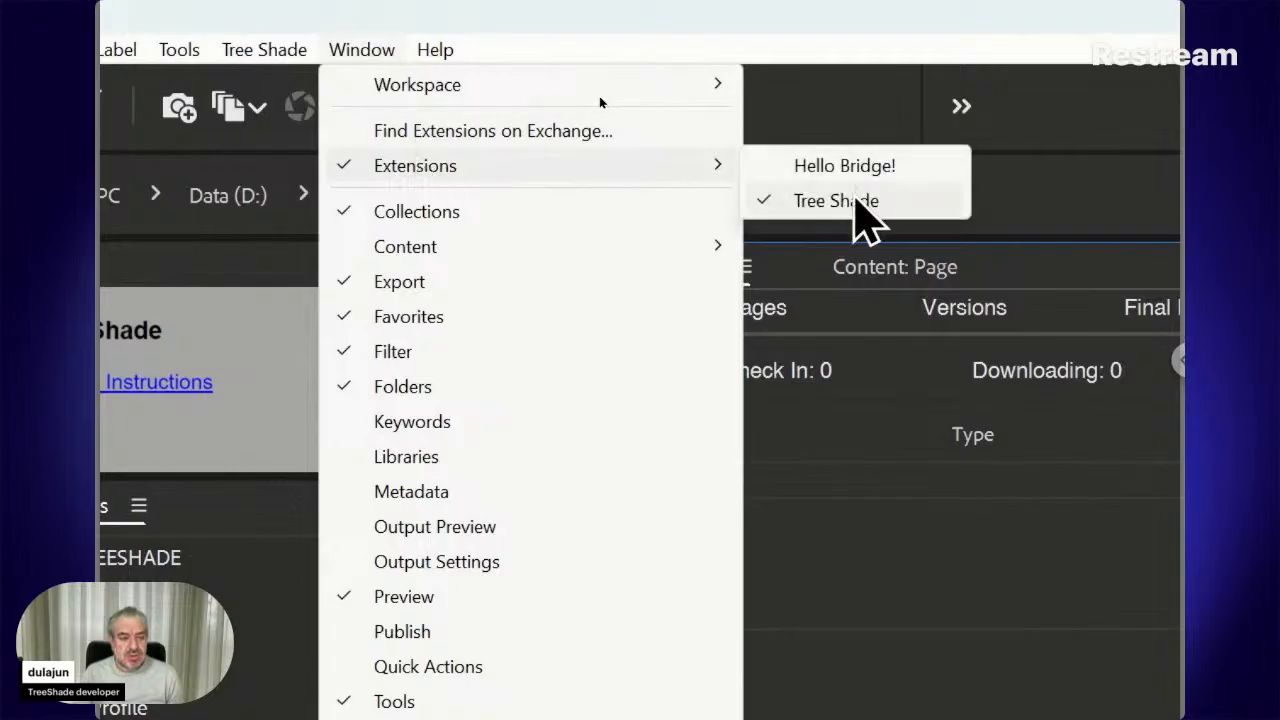
click(836, 201)
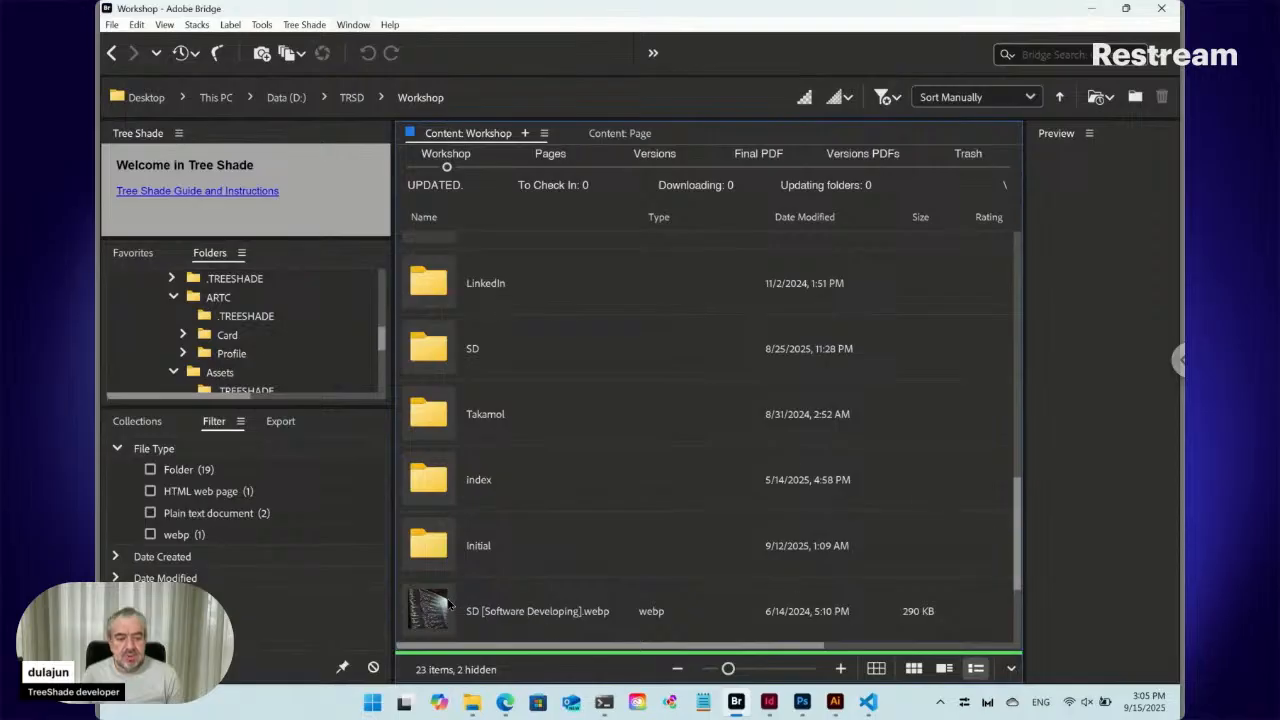
click(657, 167)
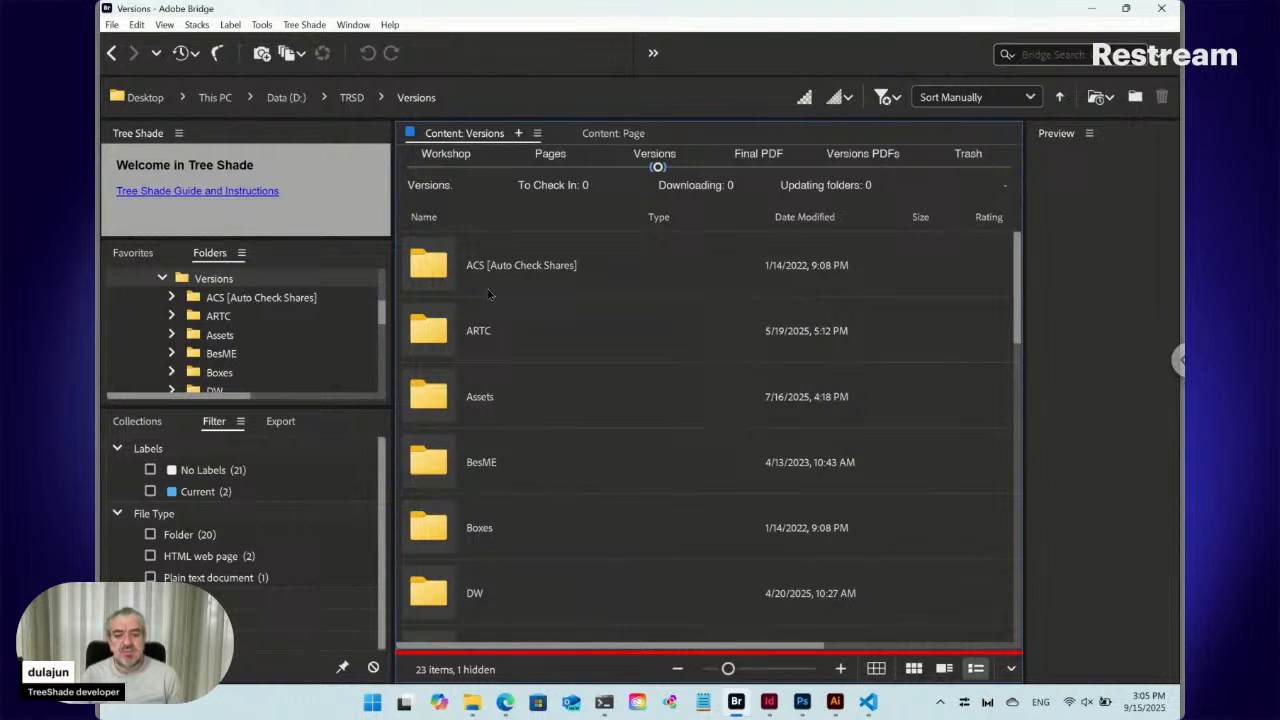
- Return to the Workshop folder, create a new folder named Test in it and open that folder
click(445, 168)
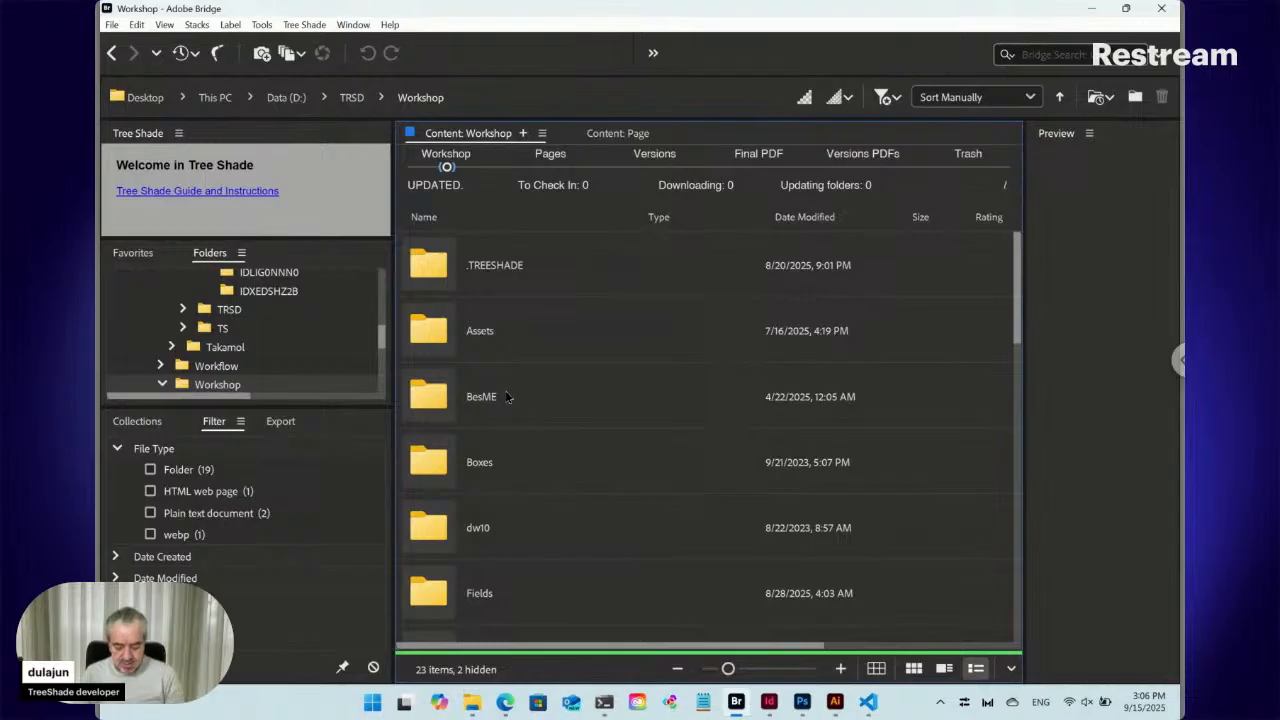
key(ctrl+shift+n)
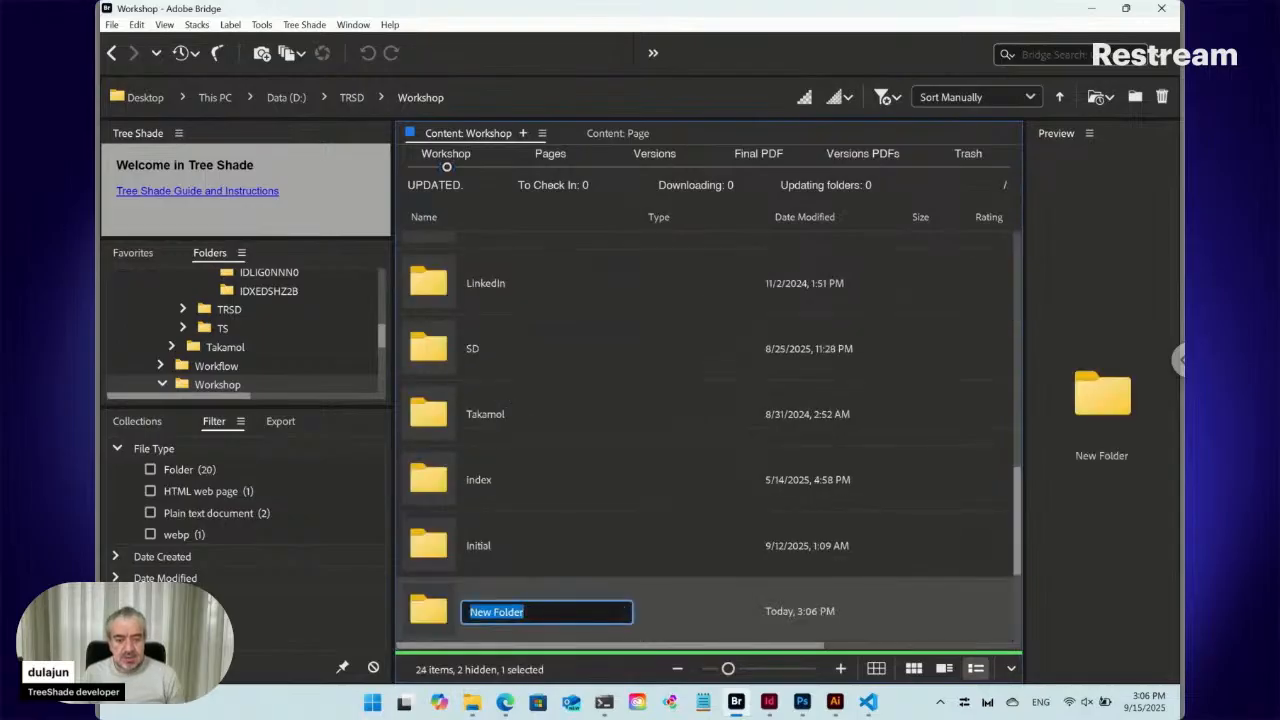
drag(1018, 523, 1018, 538)
click(501, 530)
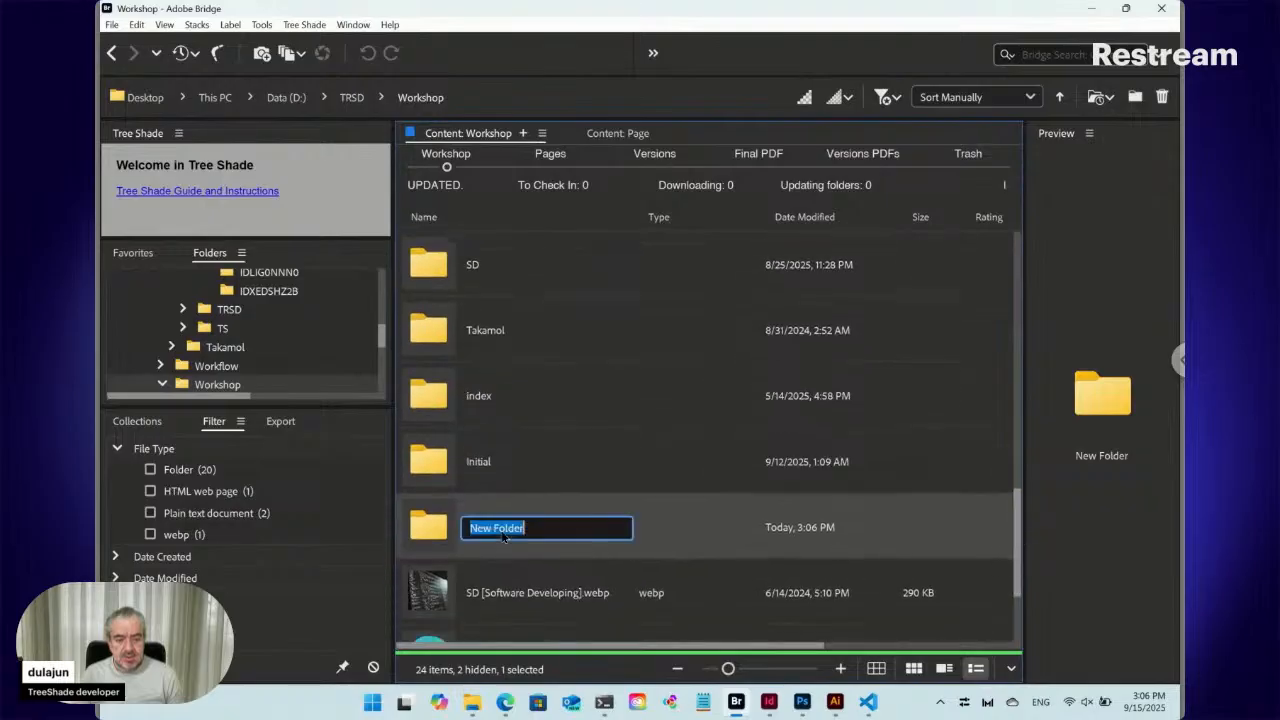
text(Test)
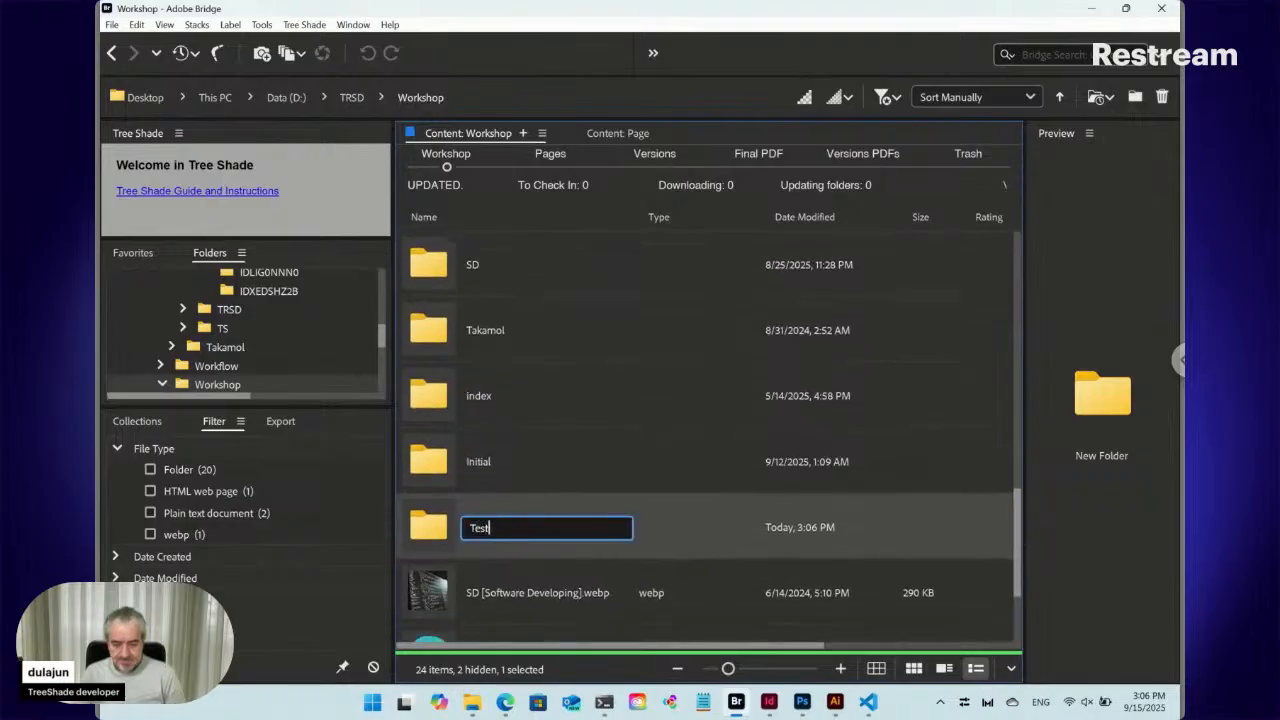
key(Return)
key(Return)
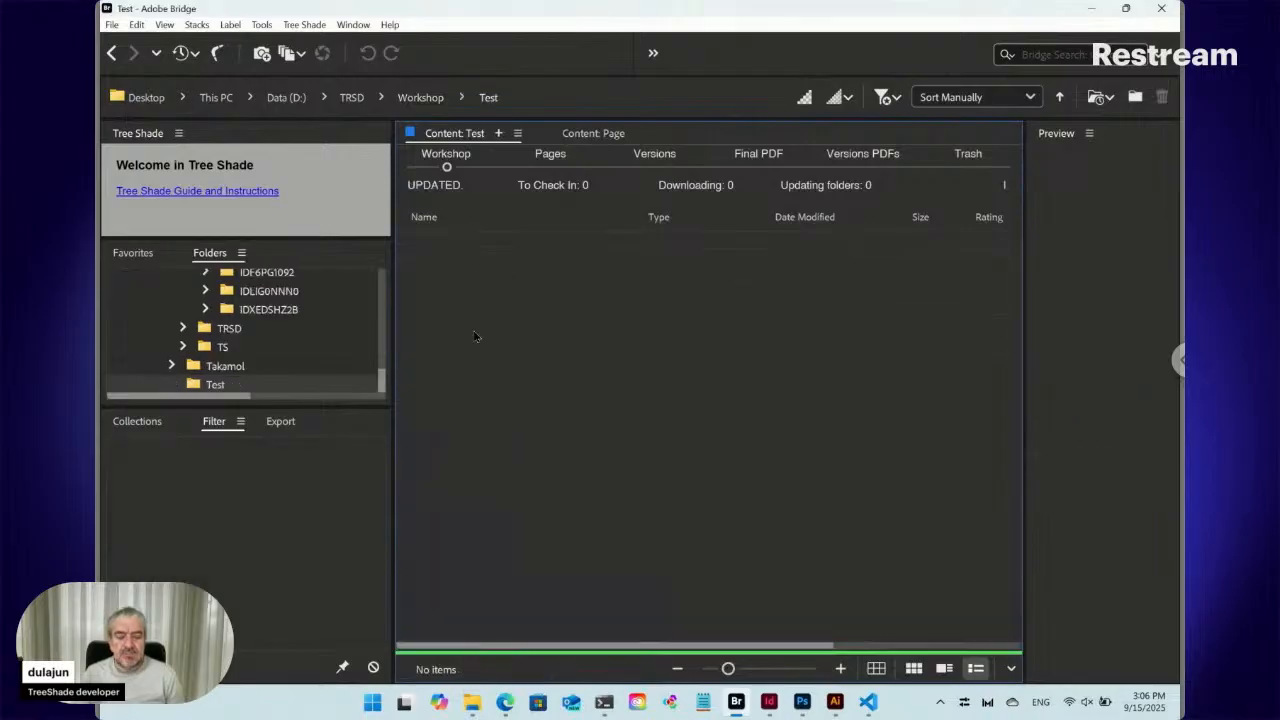
- Create a new Tree Shade Data file named "Data ts_key" in the Test folder
click(305, 25)
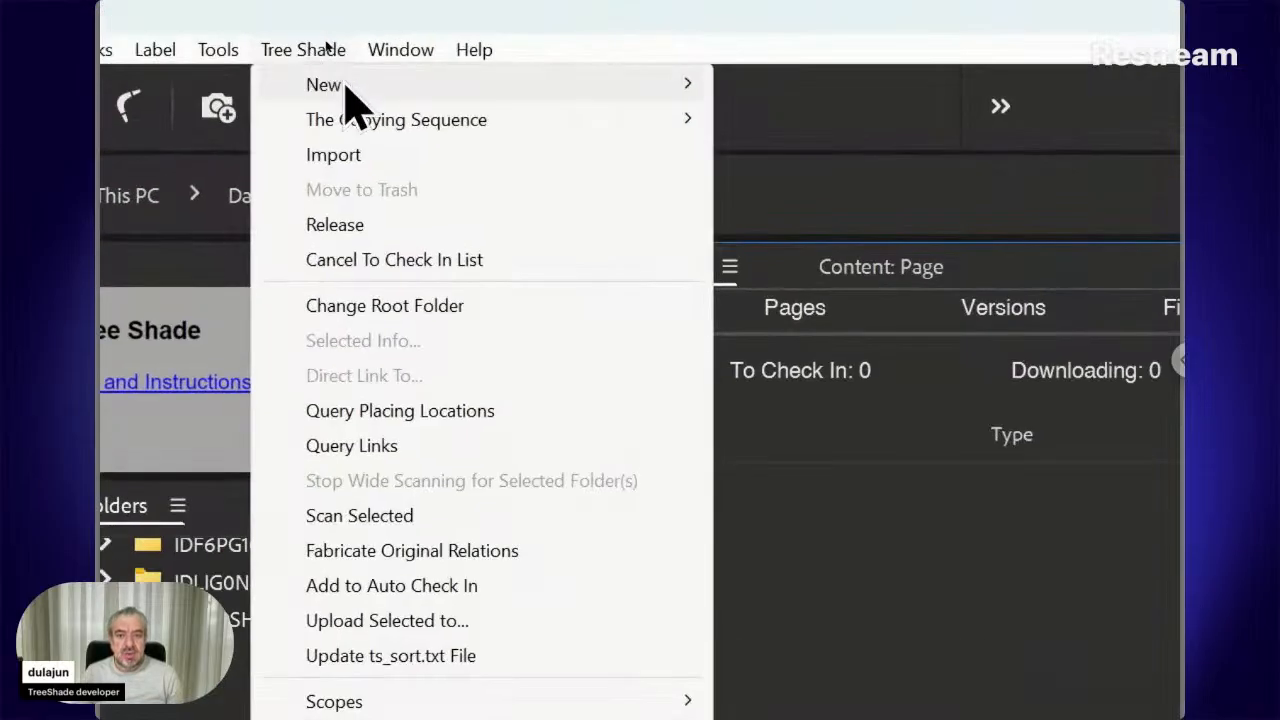
mouse_move(345, 86)
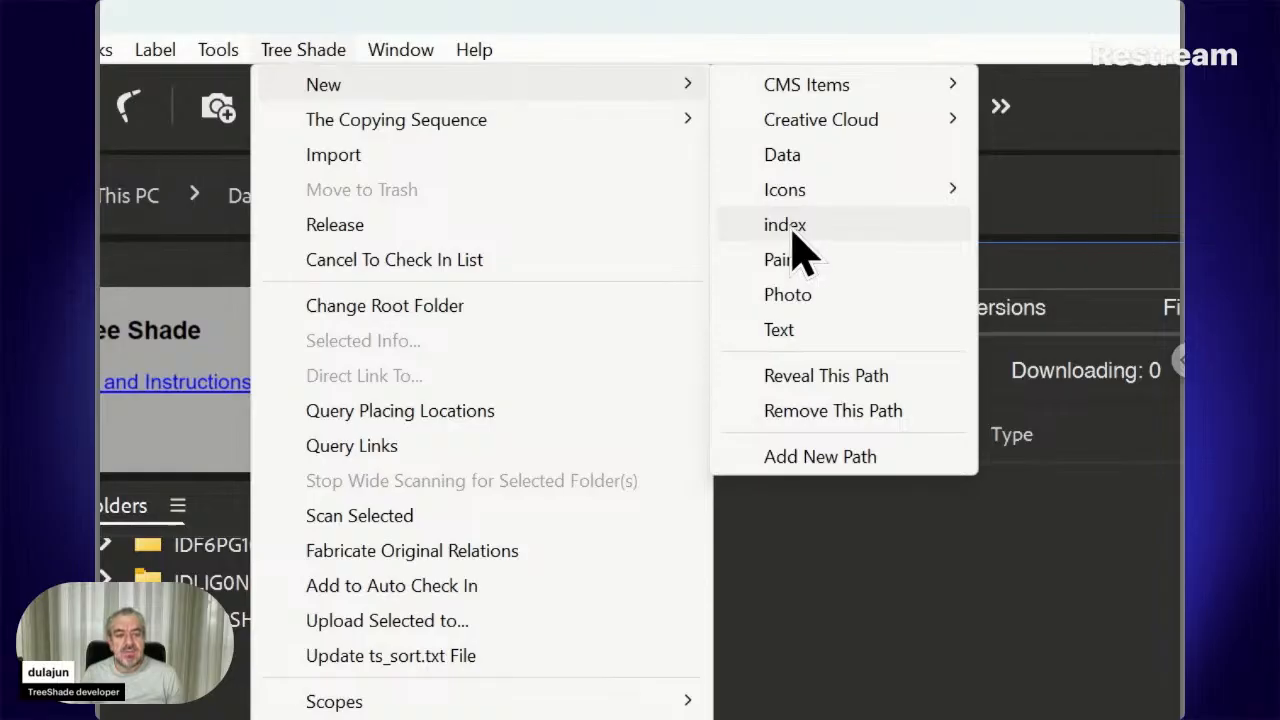
mouse_move(794, 198)
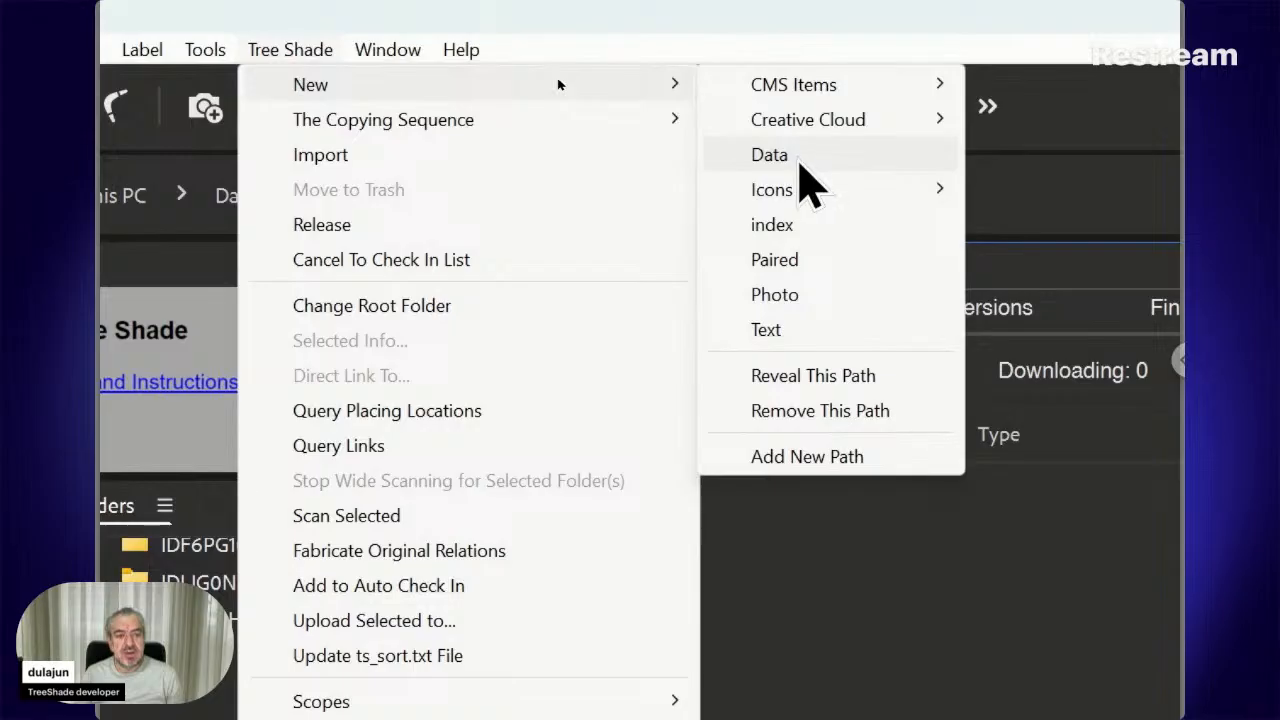
mouse_move(826, 140)
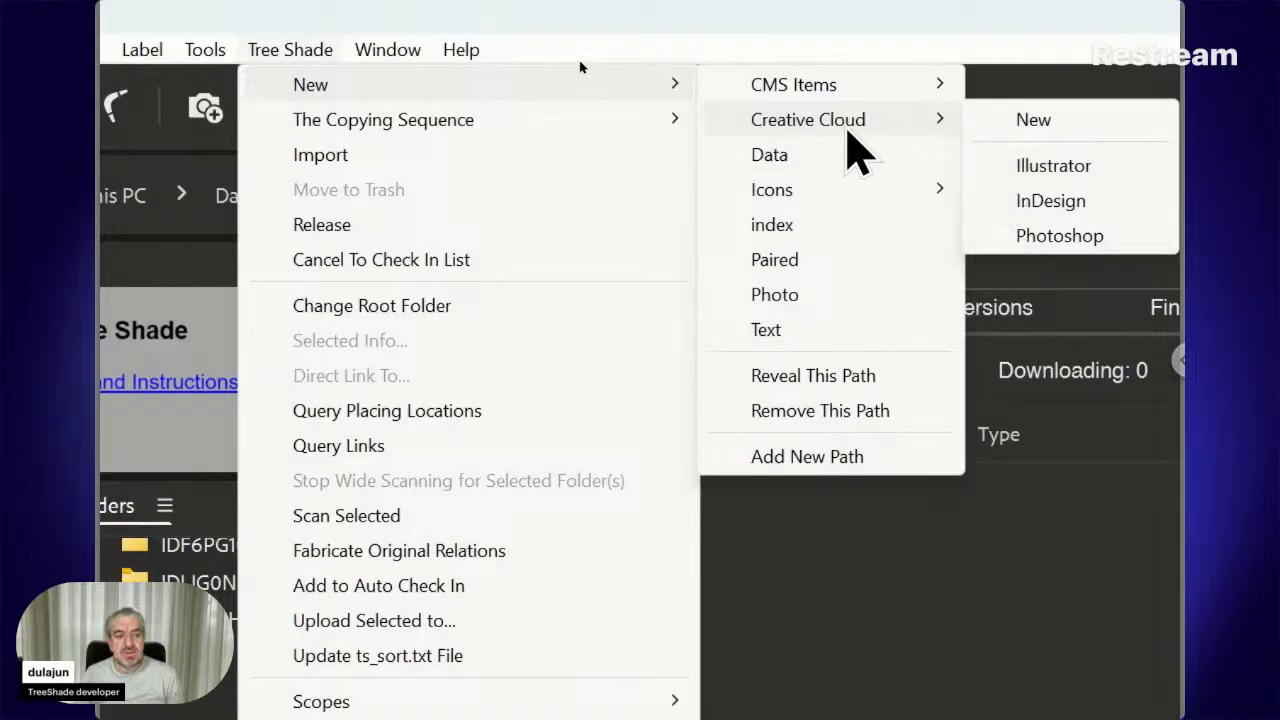
mouse_move(842, 100)
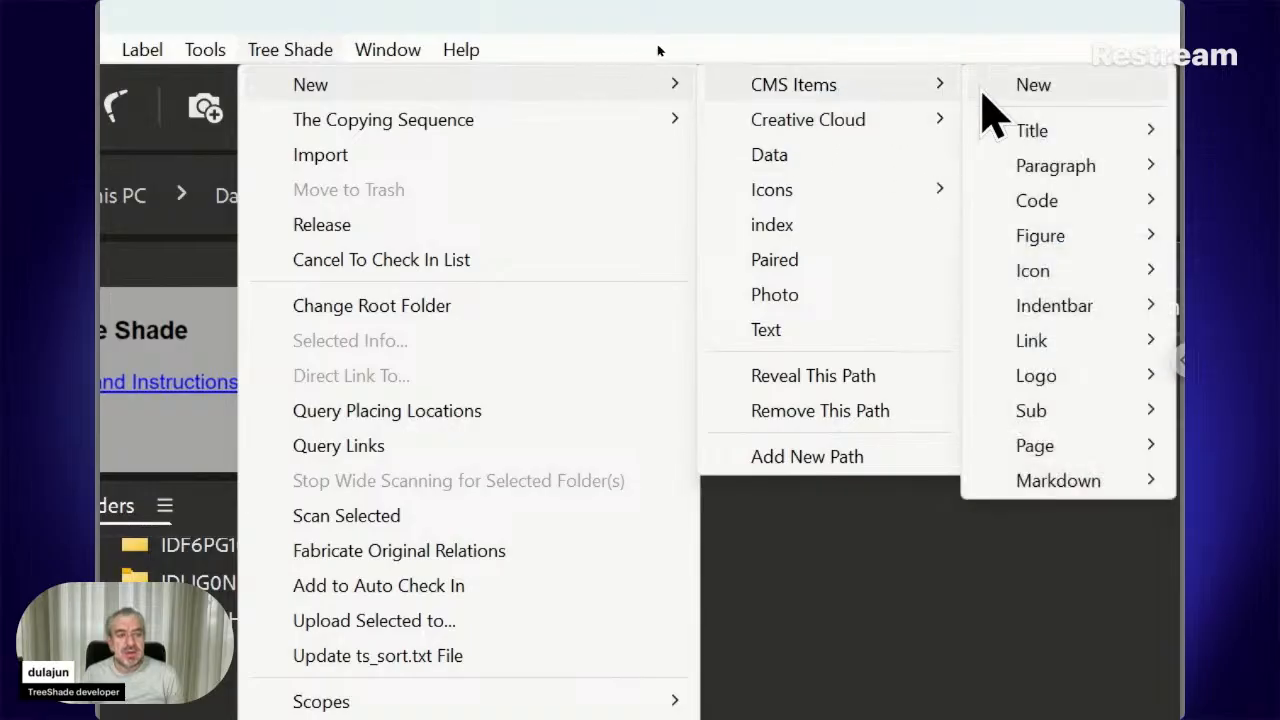
mouse_move(1060, 166)
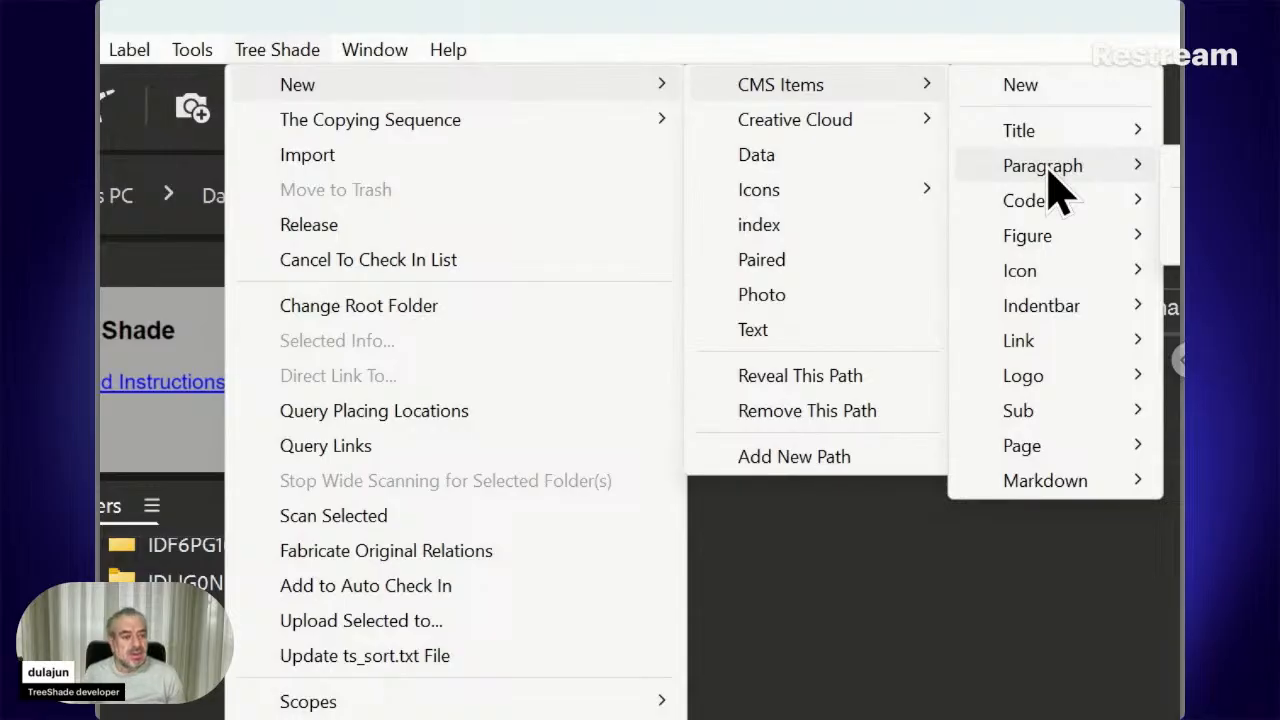
mouse_move(1053, 380)
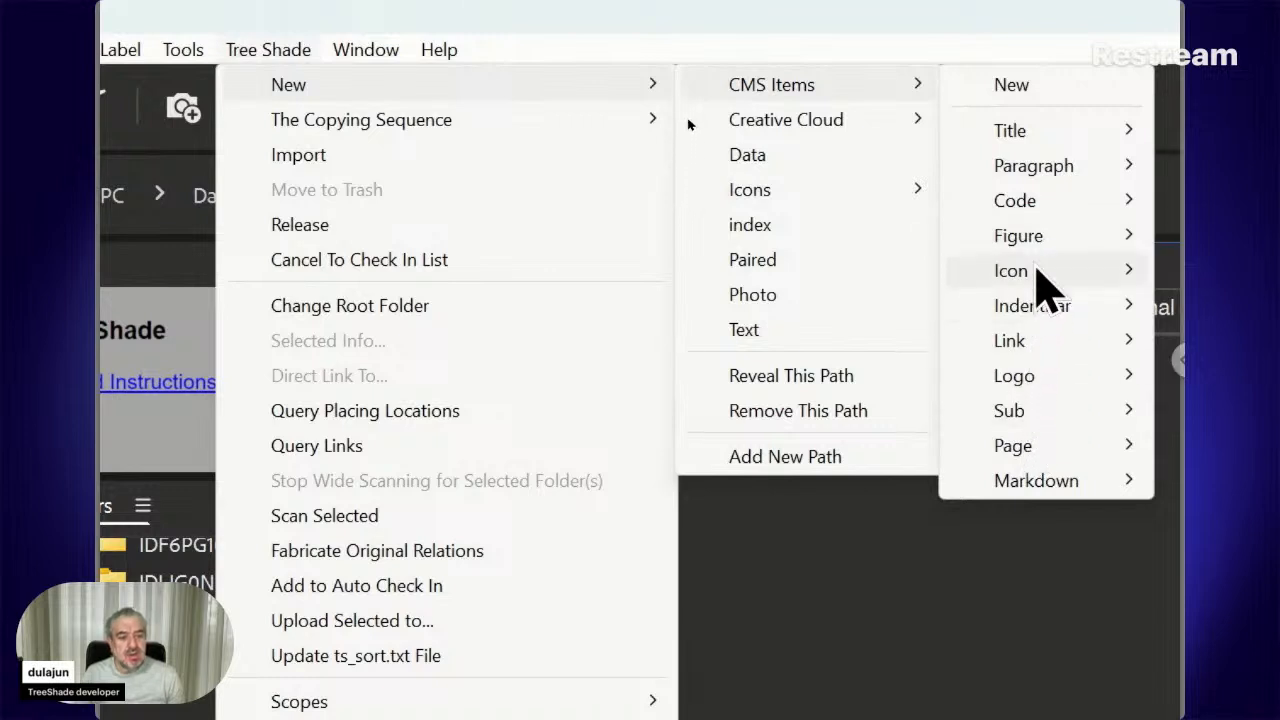
mouse_move(1032, 178)
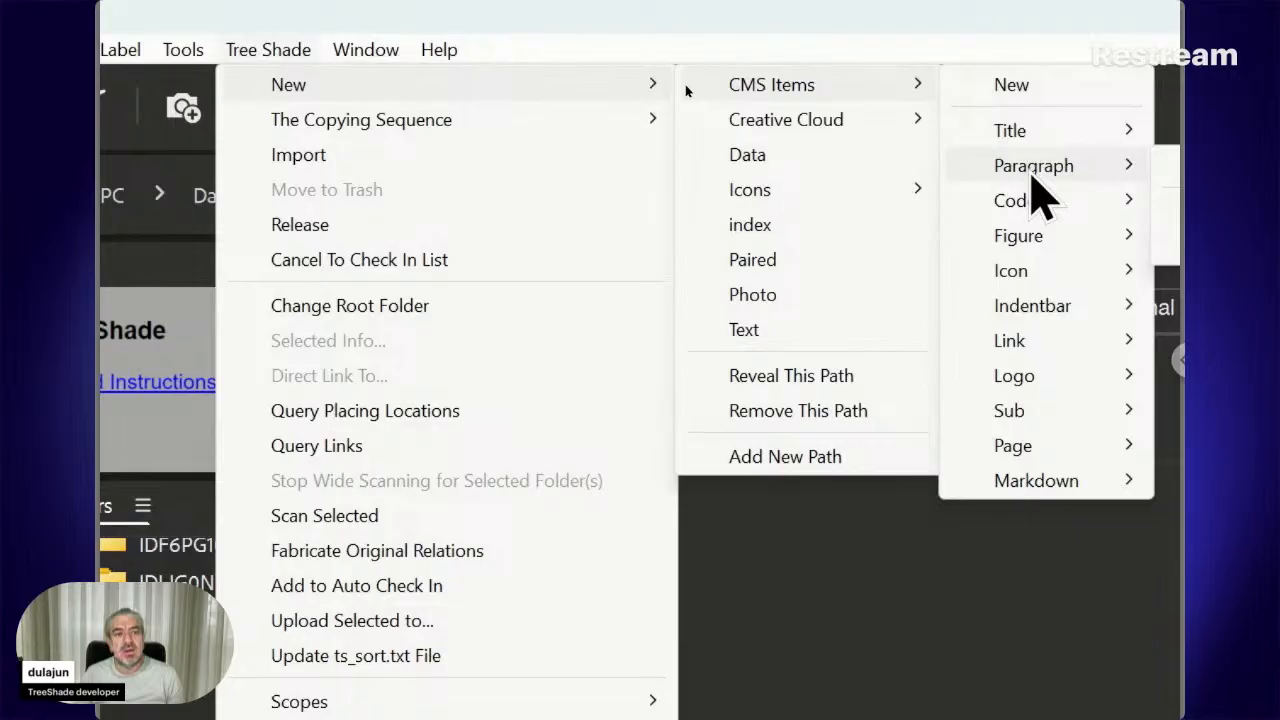
mouse_move(1030, 137)
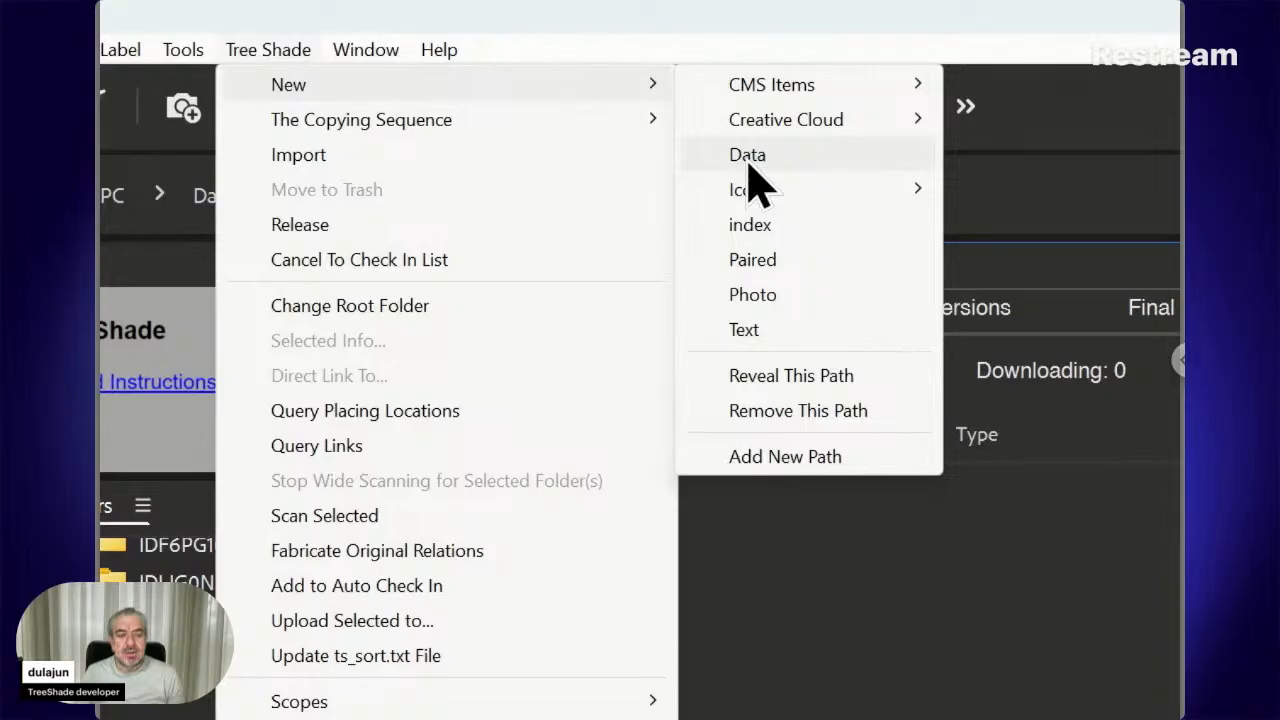
click(750, 160)
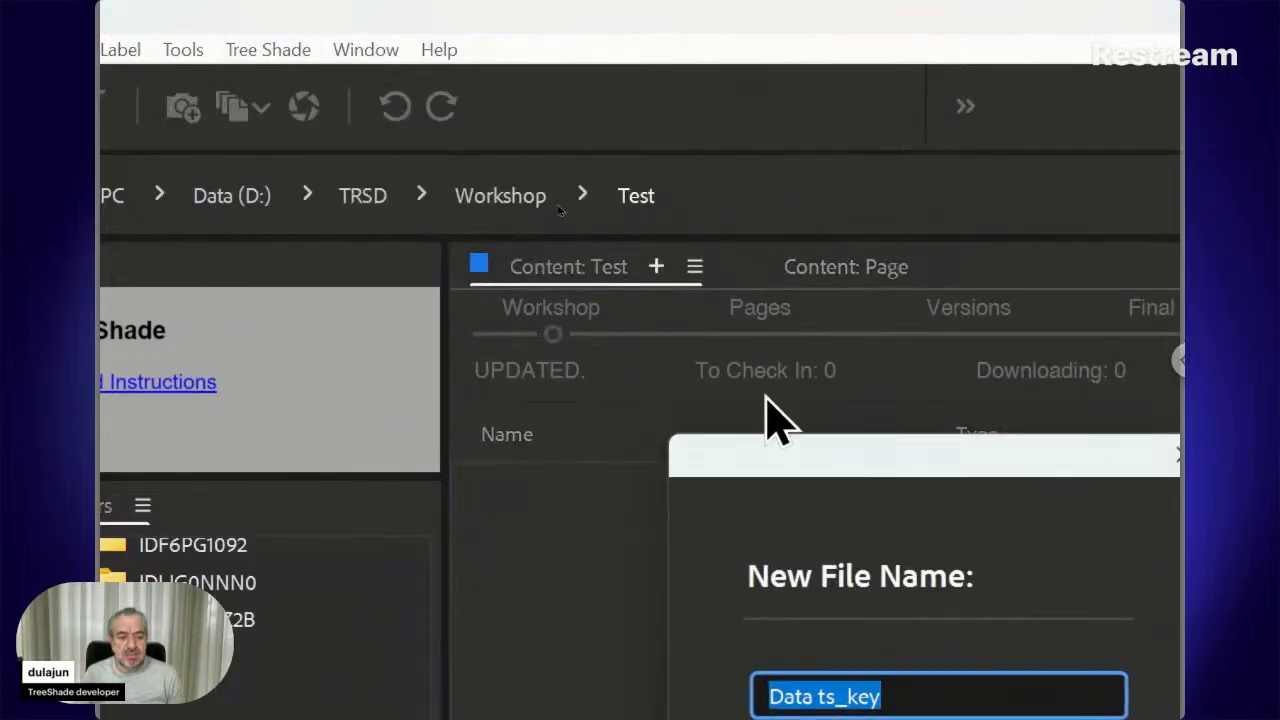
drag(783, 433, 583, 214)
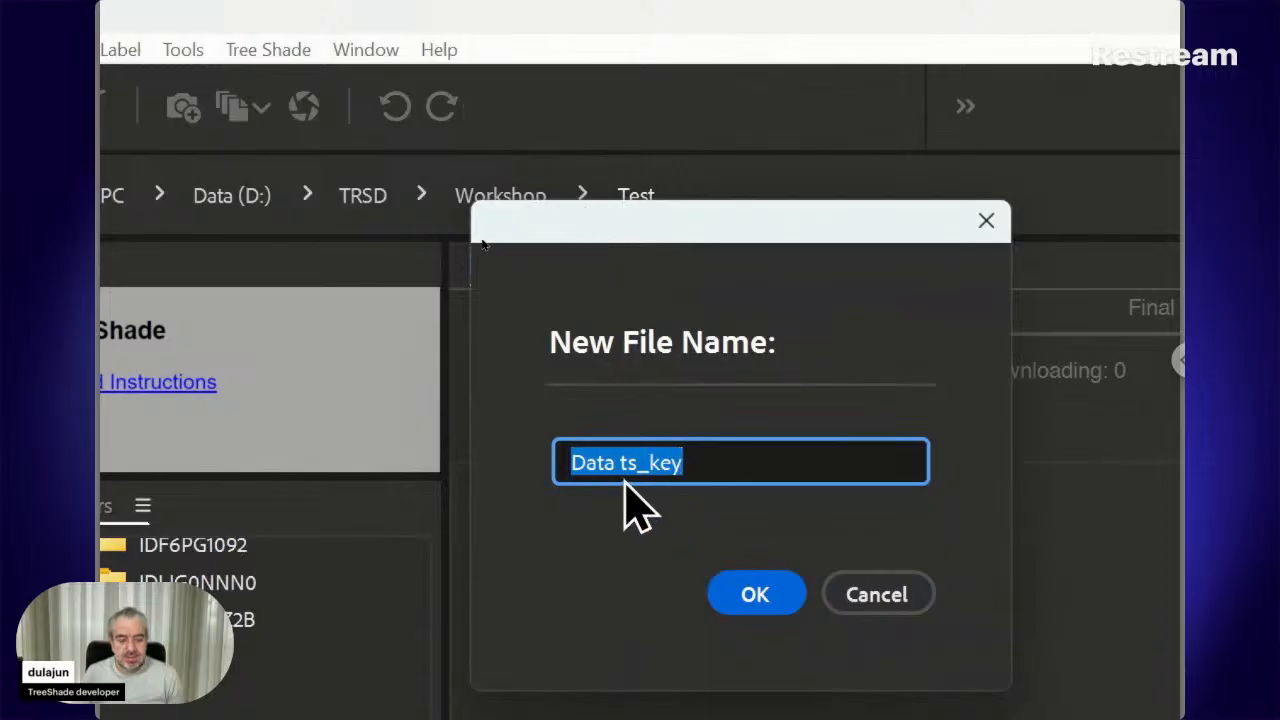
click(686, 463)
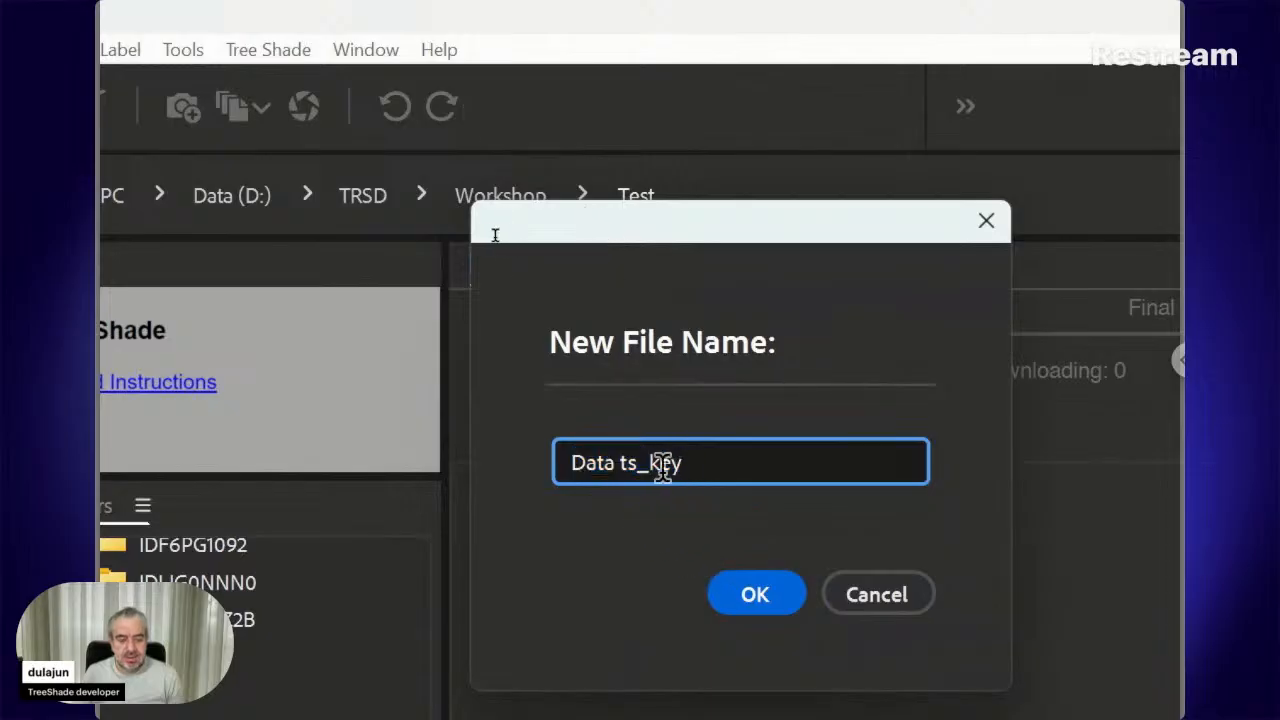
double_click(620, 464)
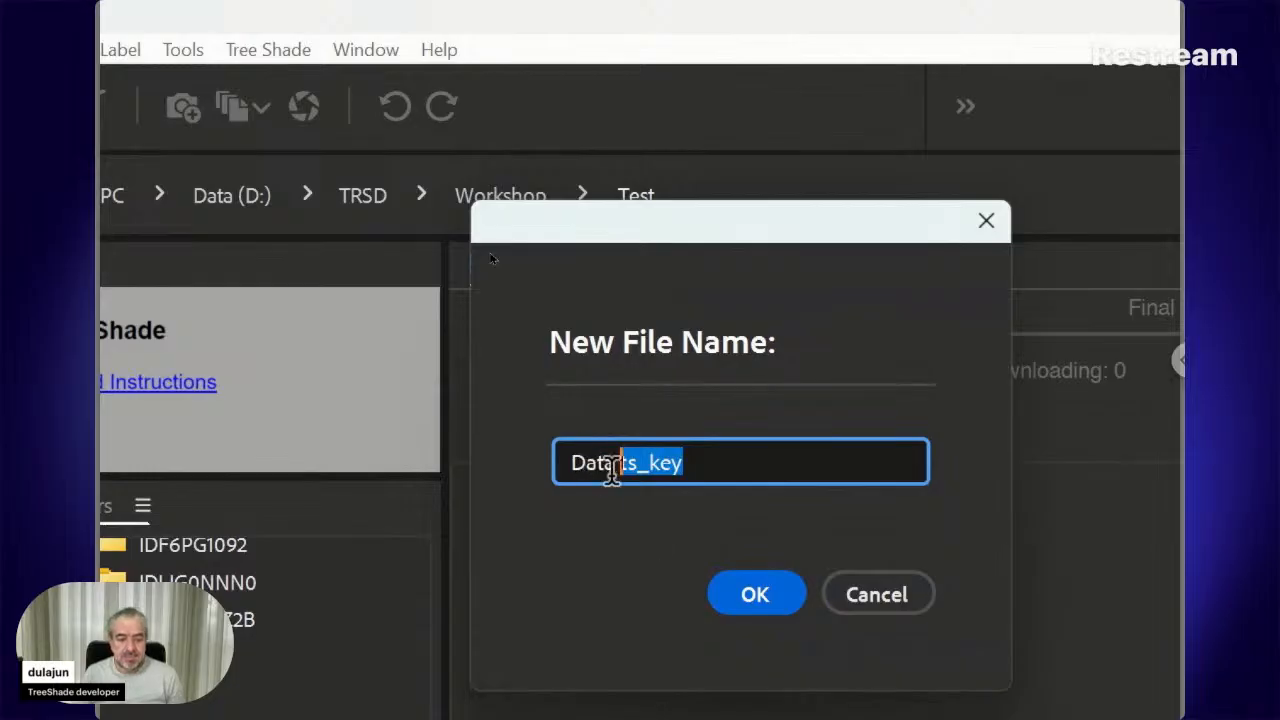
click(758, 594)
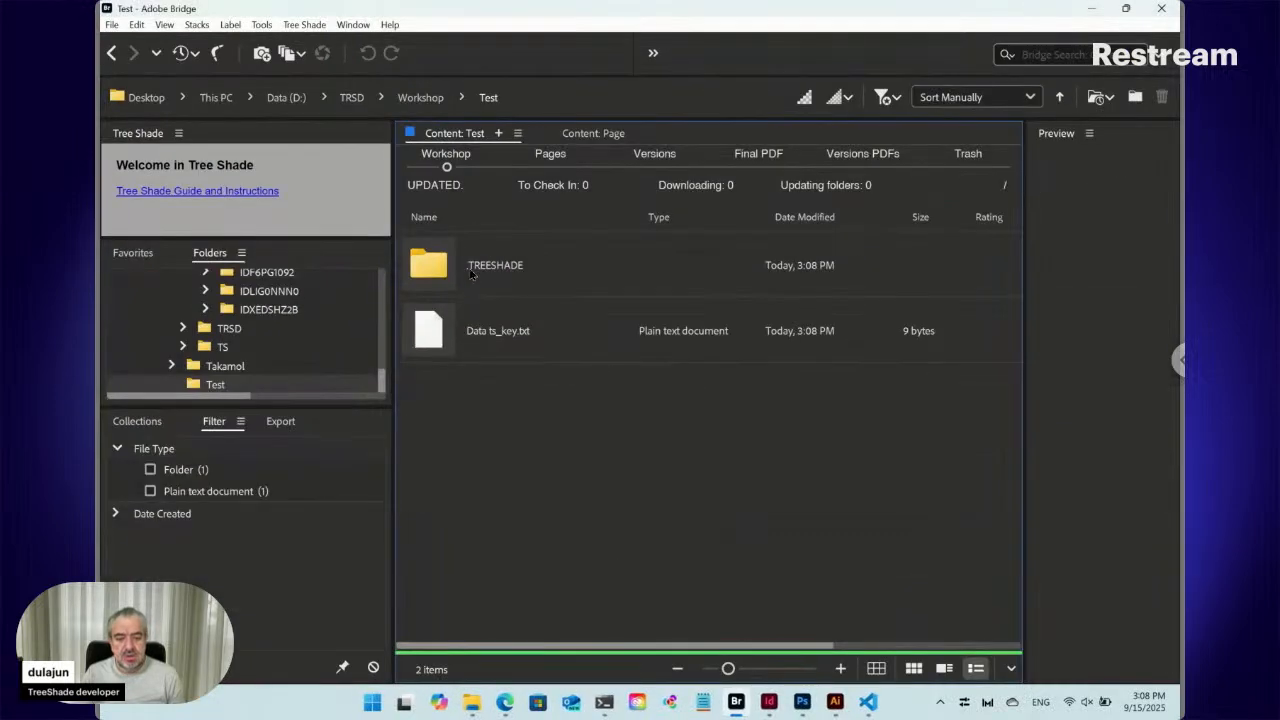
- Open Data ts_key.txt and accept opening its online form in the browser
click(480, 324)
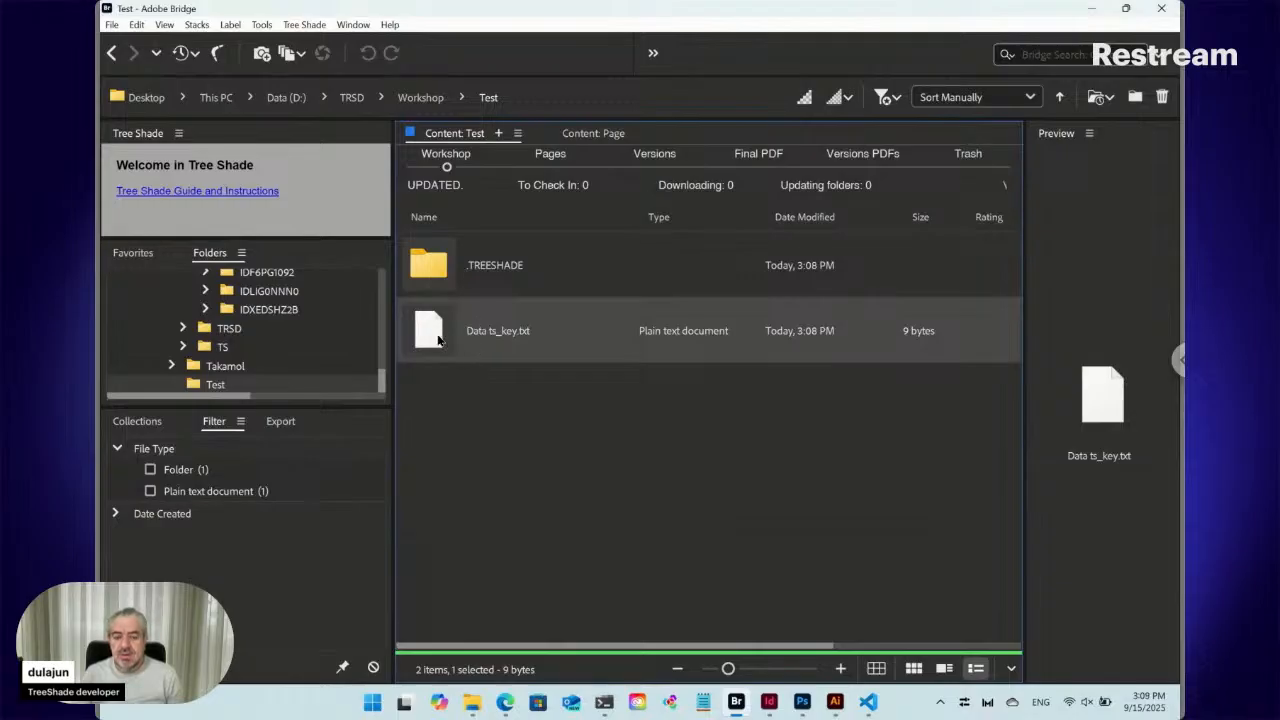
double_click(437, 340)
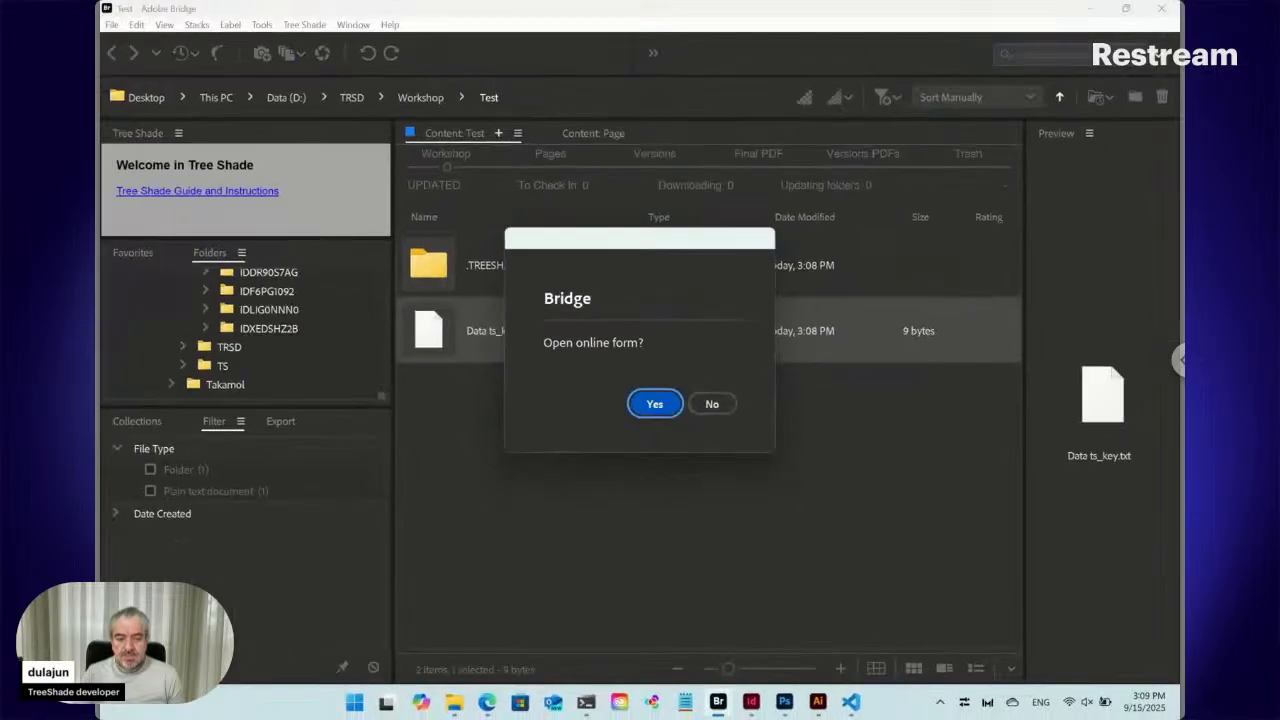
click(660, 406)
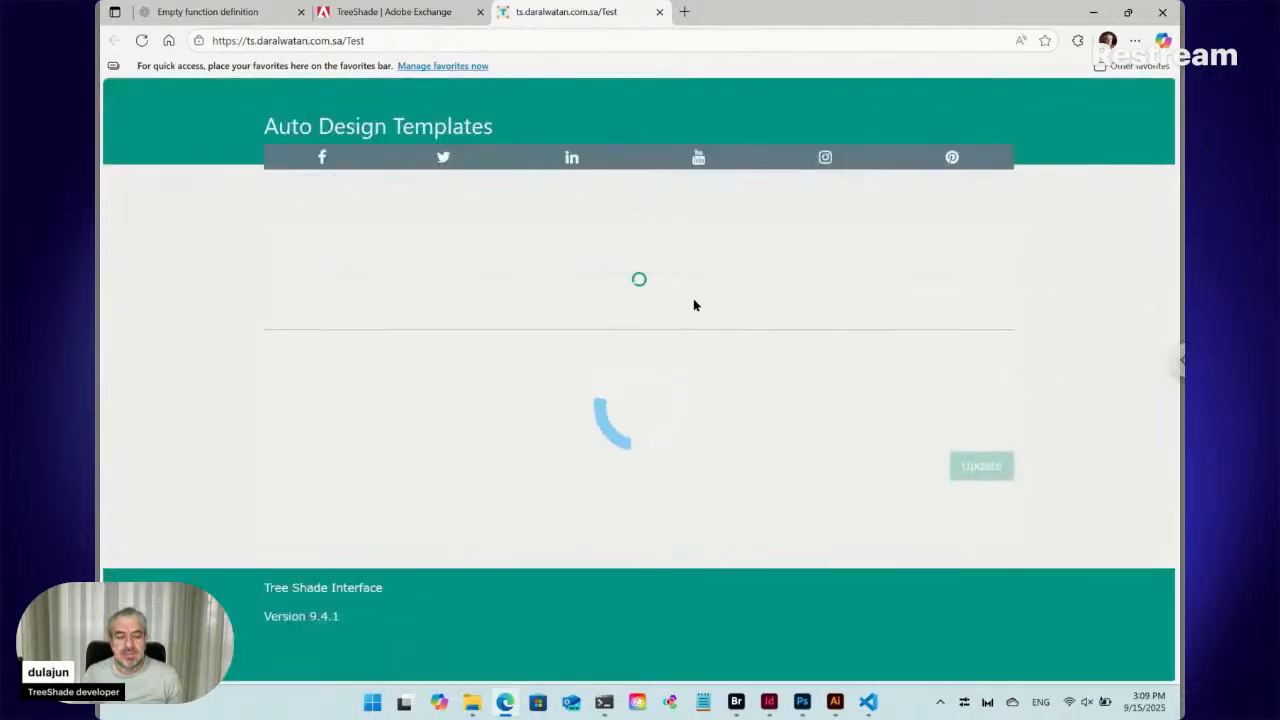
mouse_move(1127, 12)
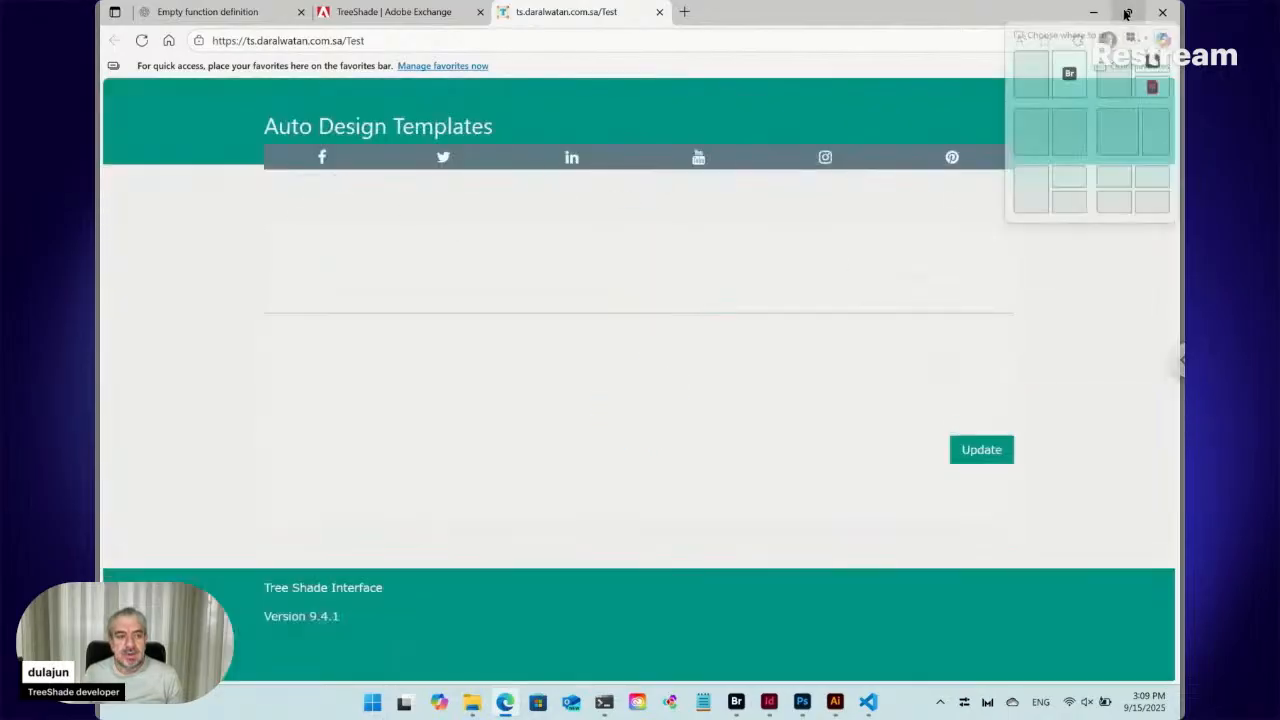
- Tile the browser beside Bridge and create a new Tree Shade Photo file named "Photo" in the Test folder
click(1032, 78)
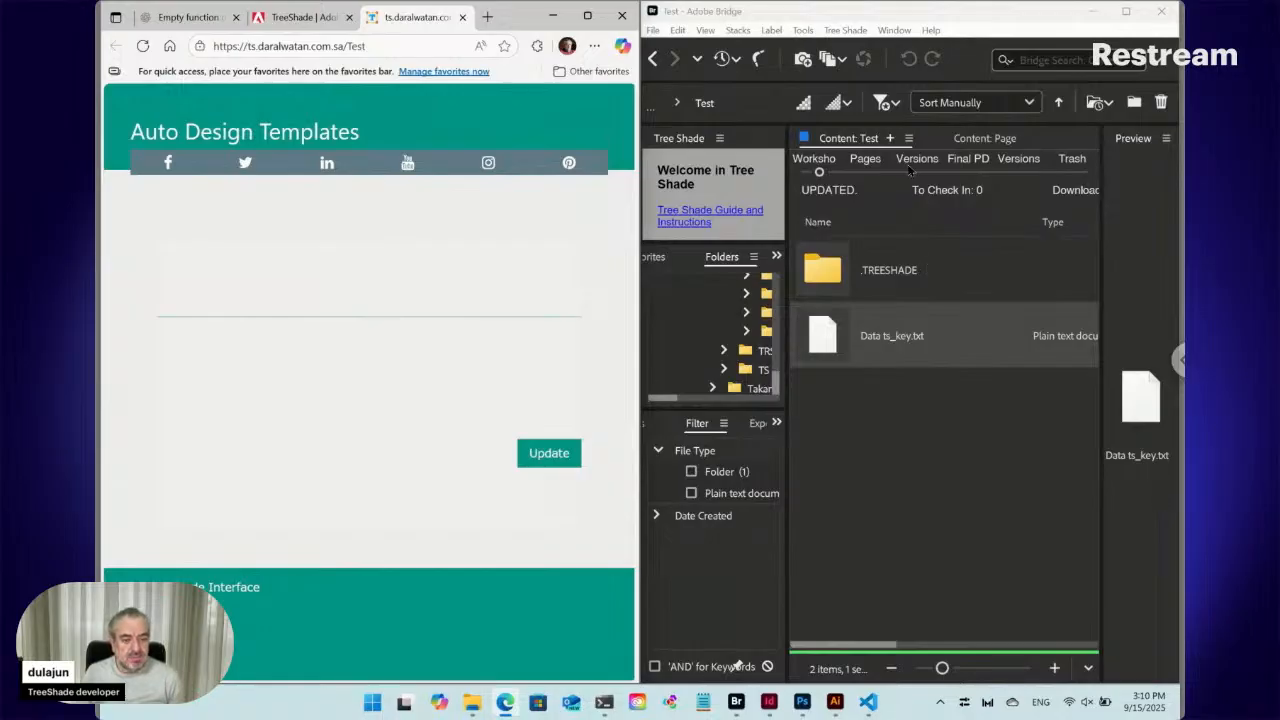
click(852, 31)
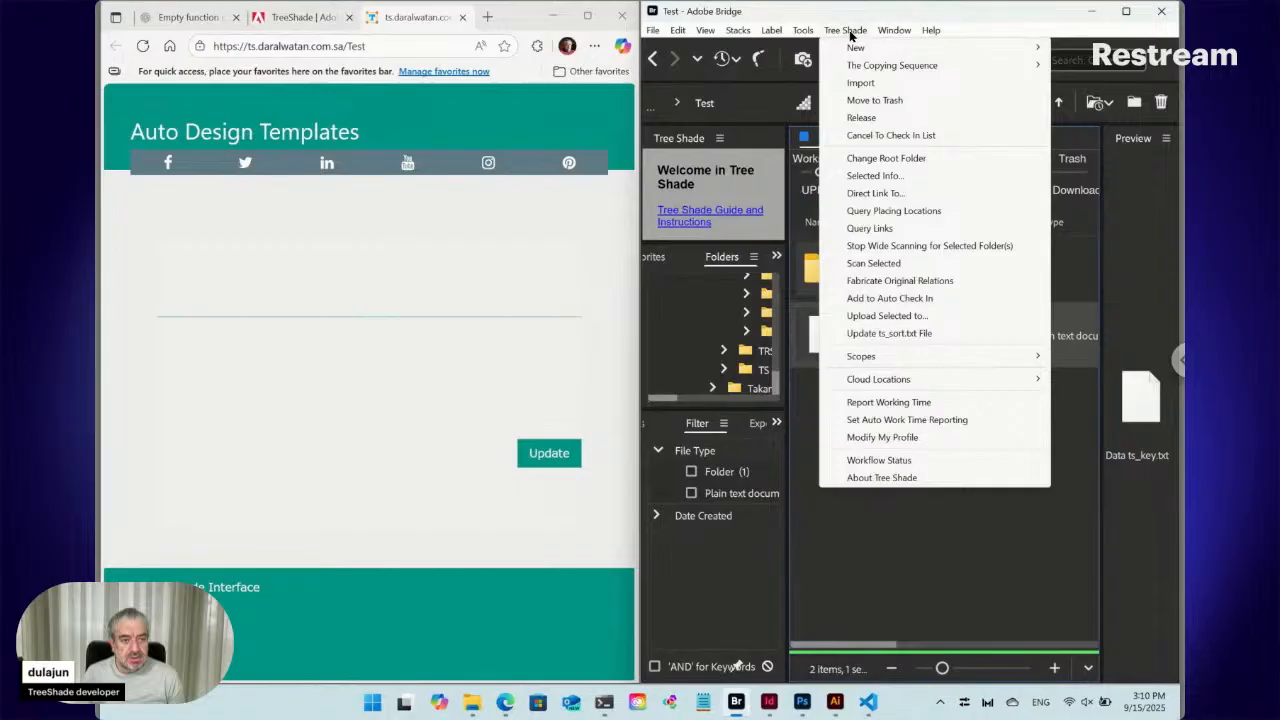
mouse_move(856, 47)
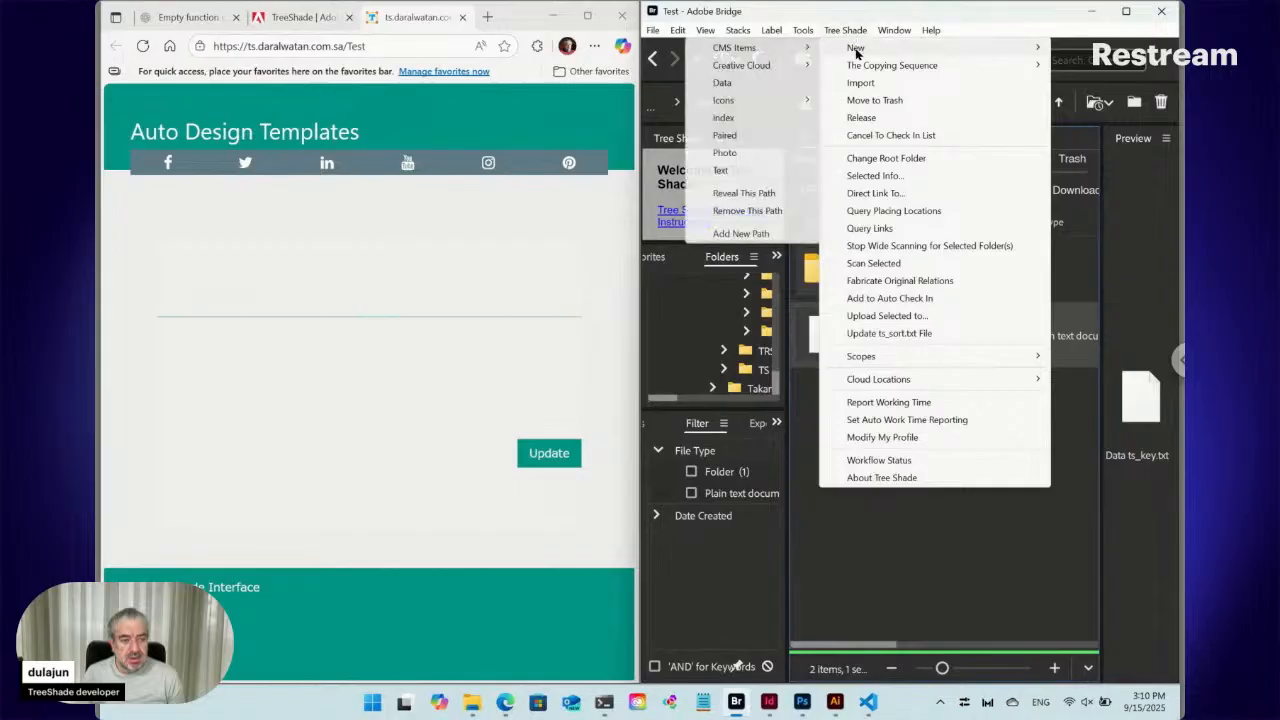
click(767, 152)
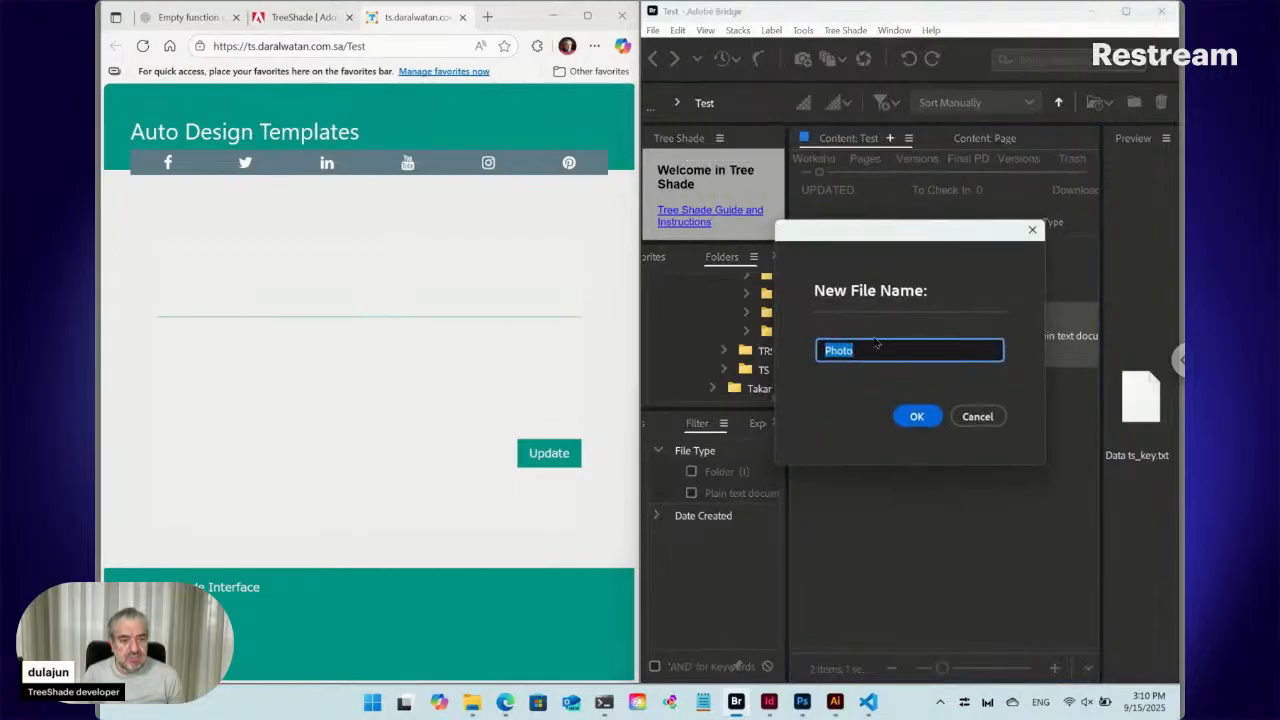
click(917, 416)
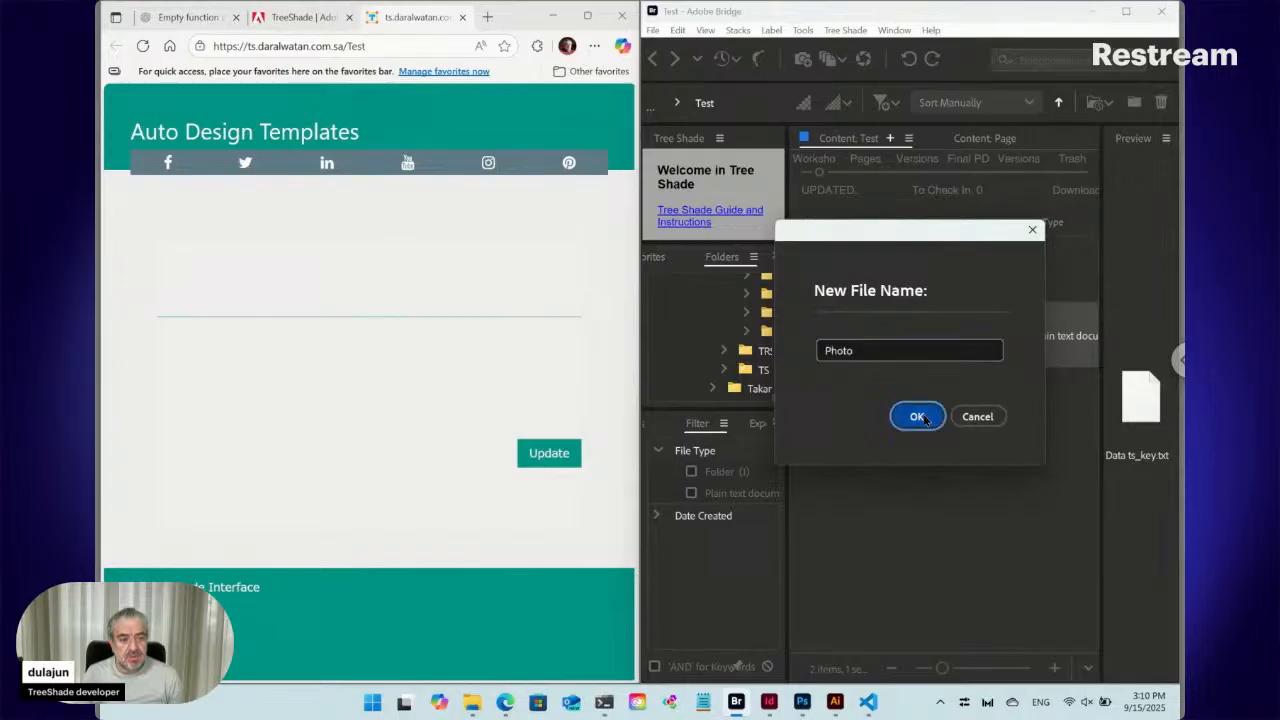
- Create a new Tree Shade Text file named "Text" in the Test folder and reload the online form
click(845, 31)
mouse_move(850, 50)
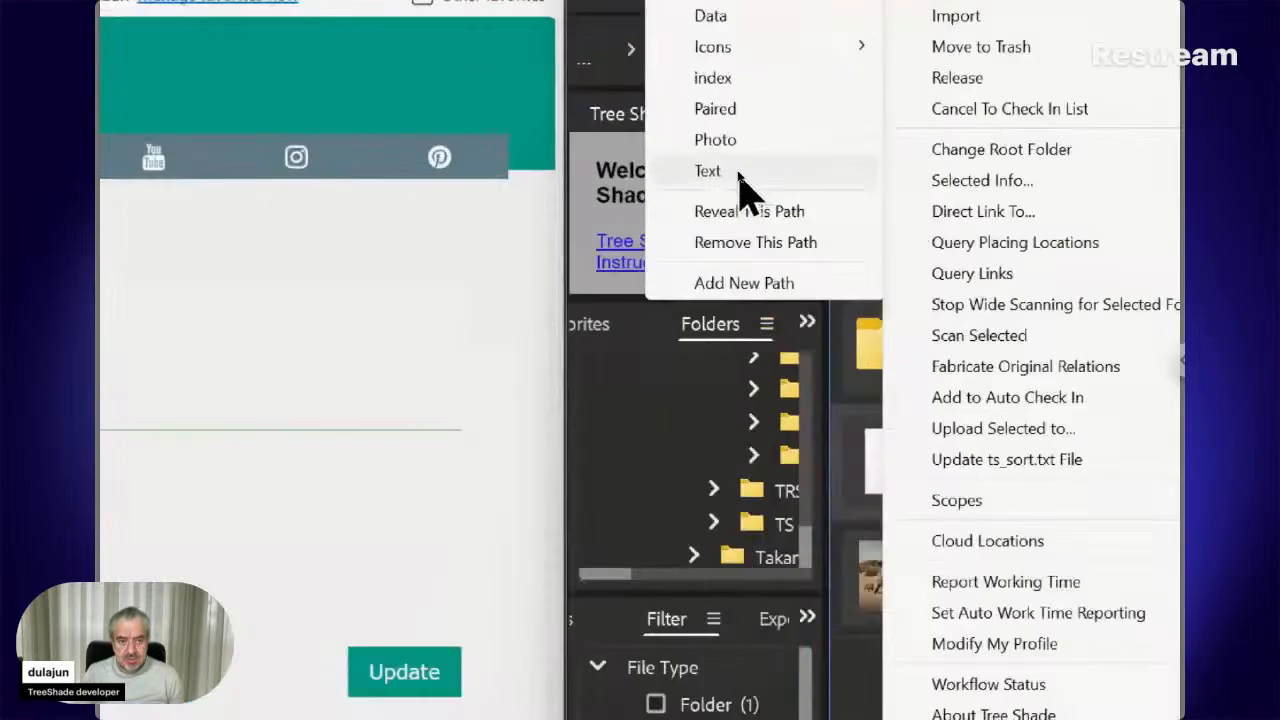
click(740, 172)
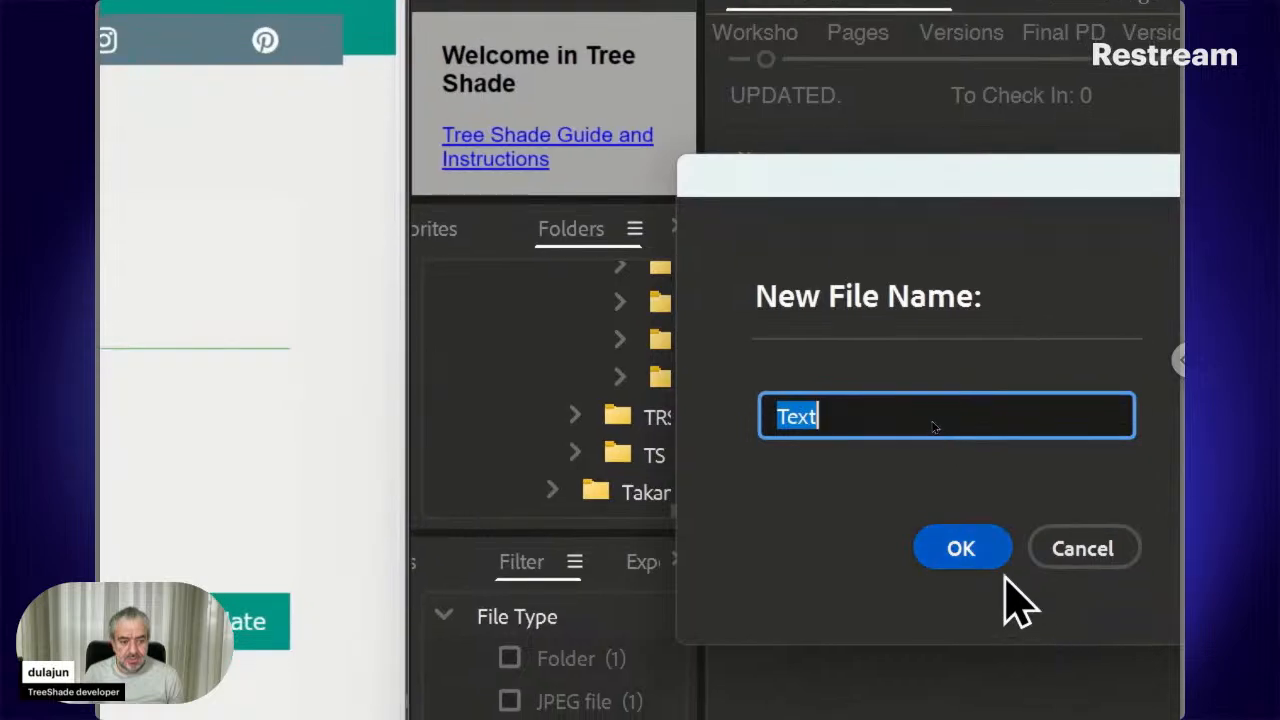
click(982, 552)
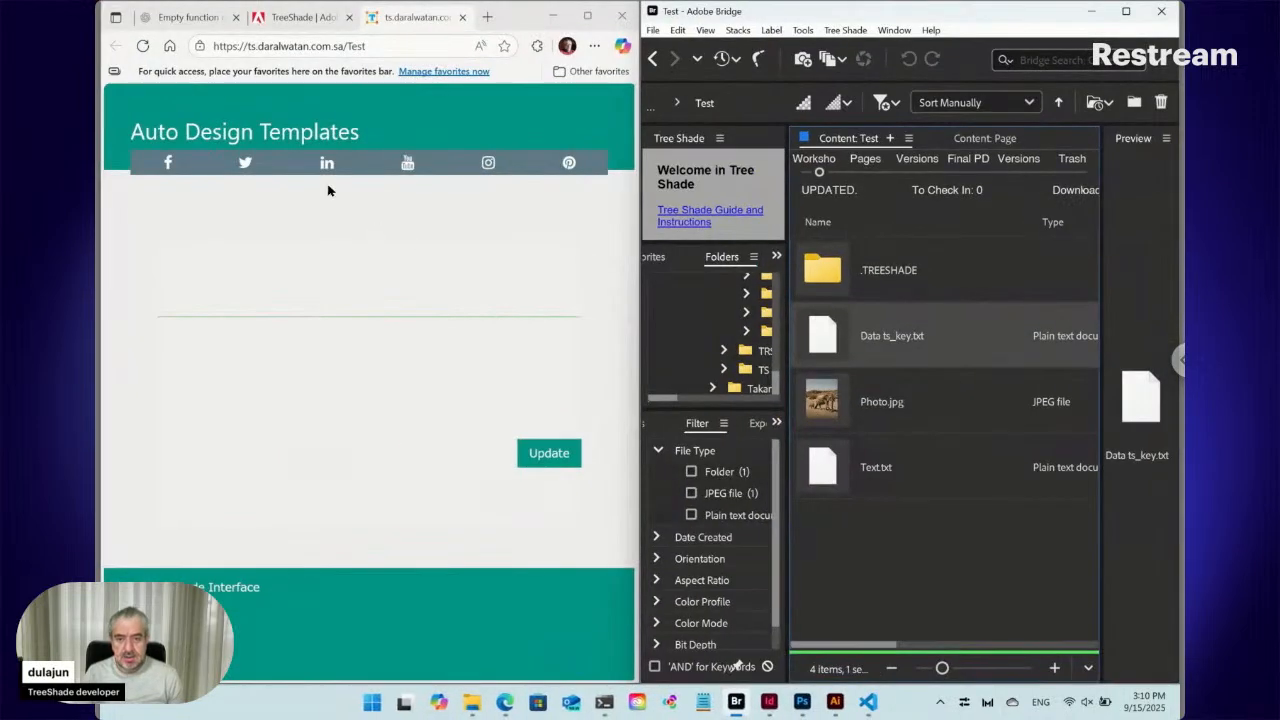
click(143, 46)
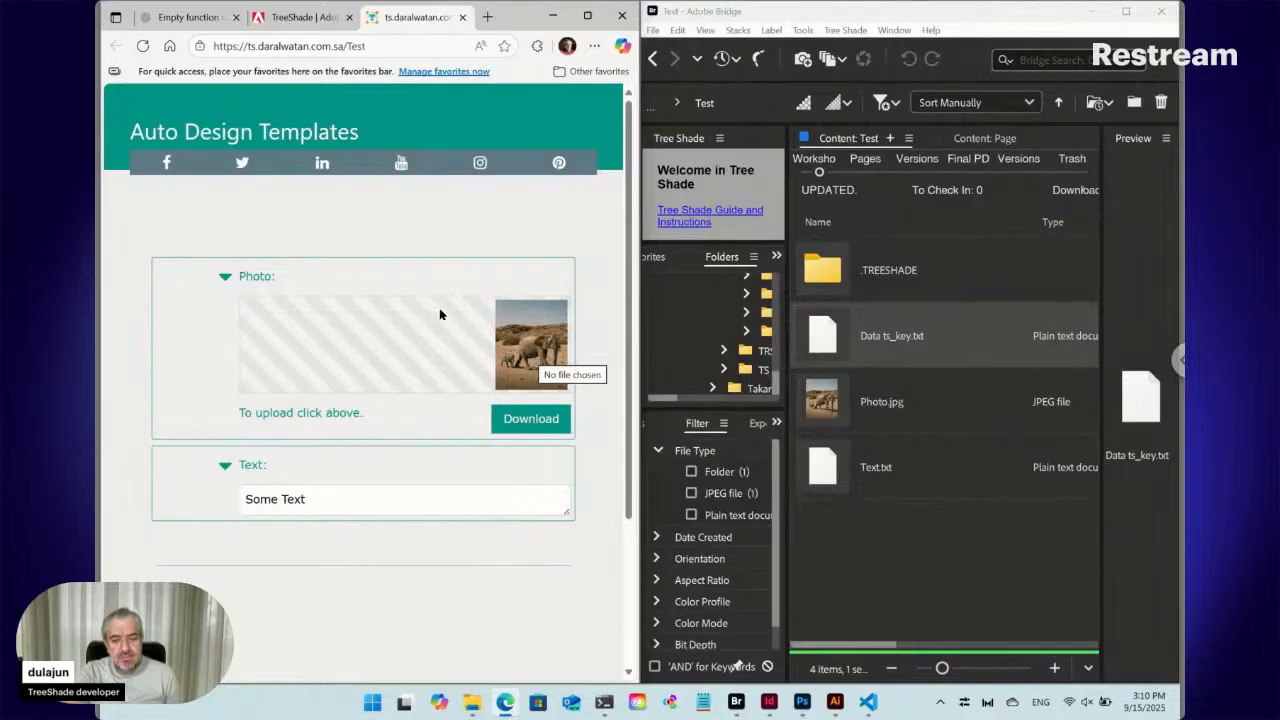
- Choose hand-holding-white-mug-with-blurry-mountain-landscape-as.jpg from Downloads as the form's Photo
click(516, 334)
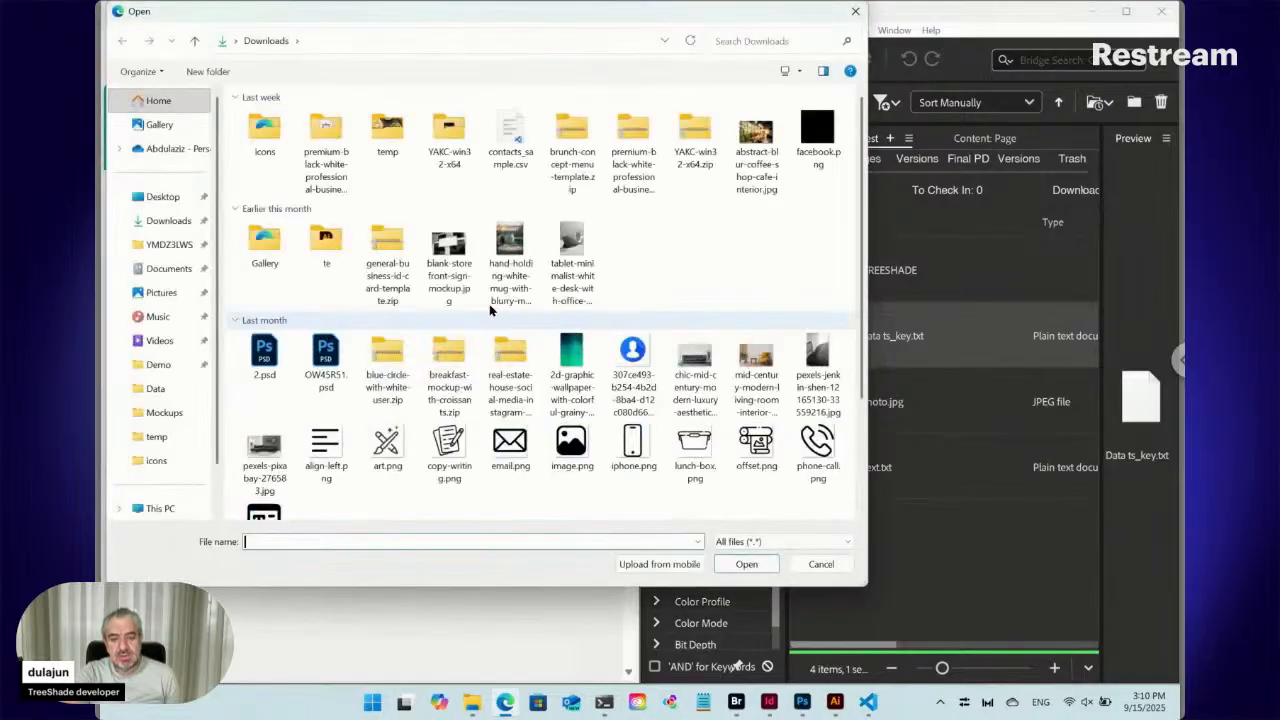
click(510, 262)
click(746, 564)
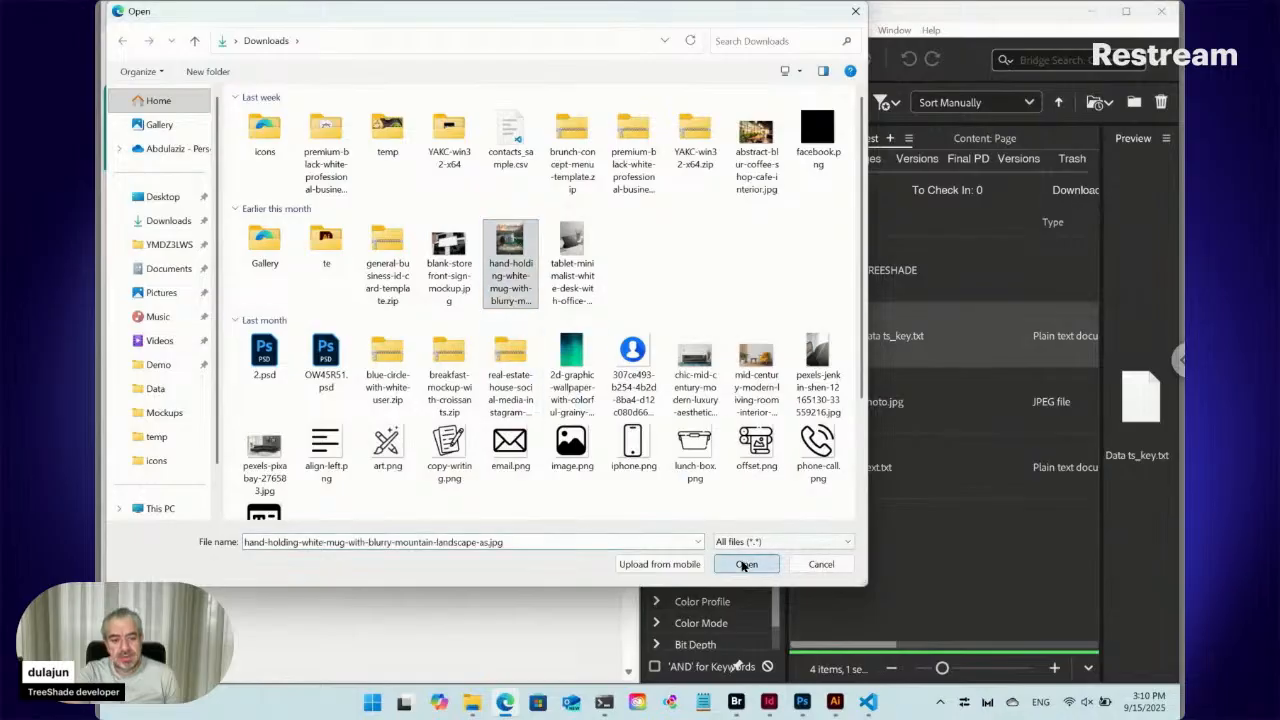
- Replace the form's Text content with "New text comes here." and submit the update
click(297, 497)
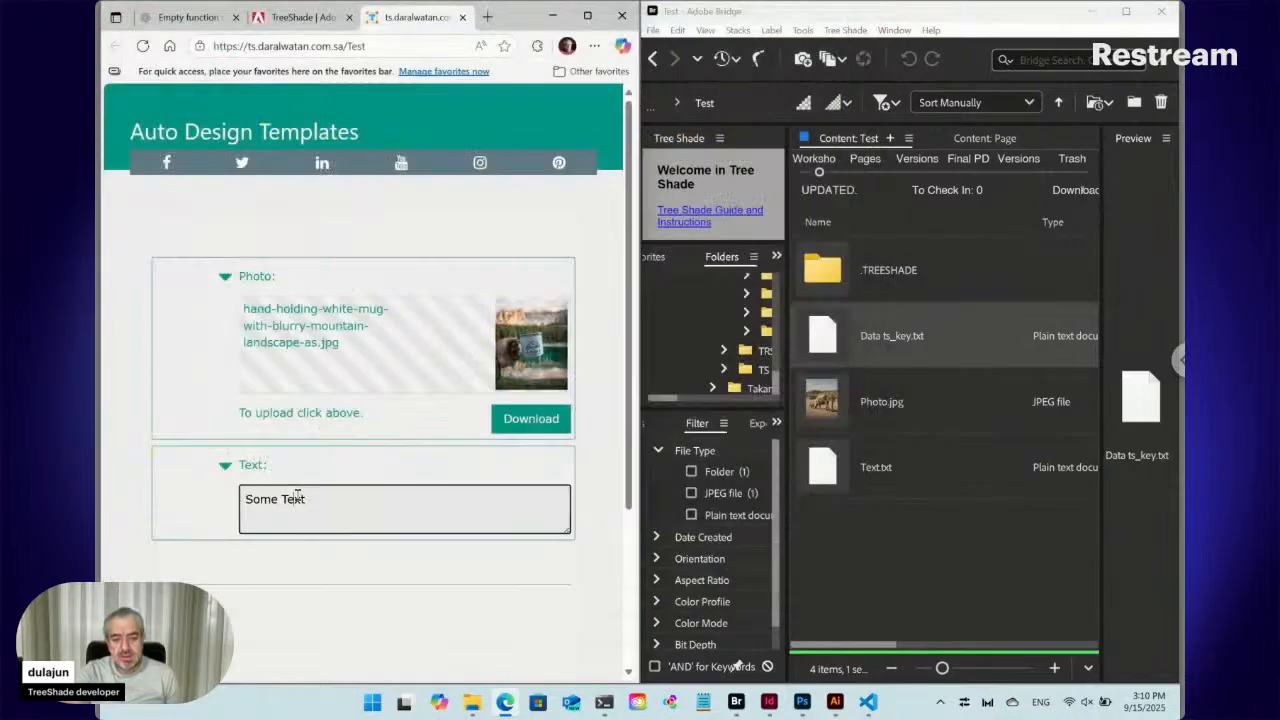
key(ctrl+a)
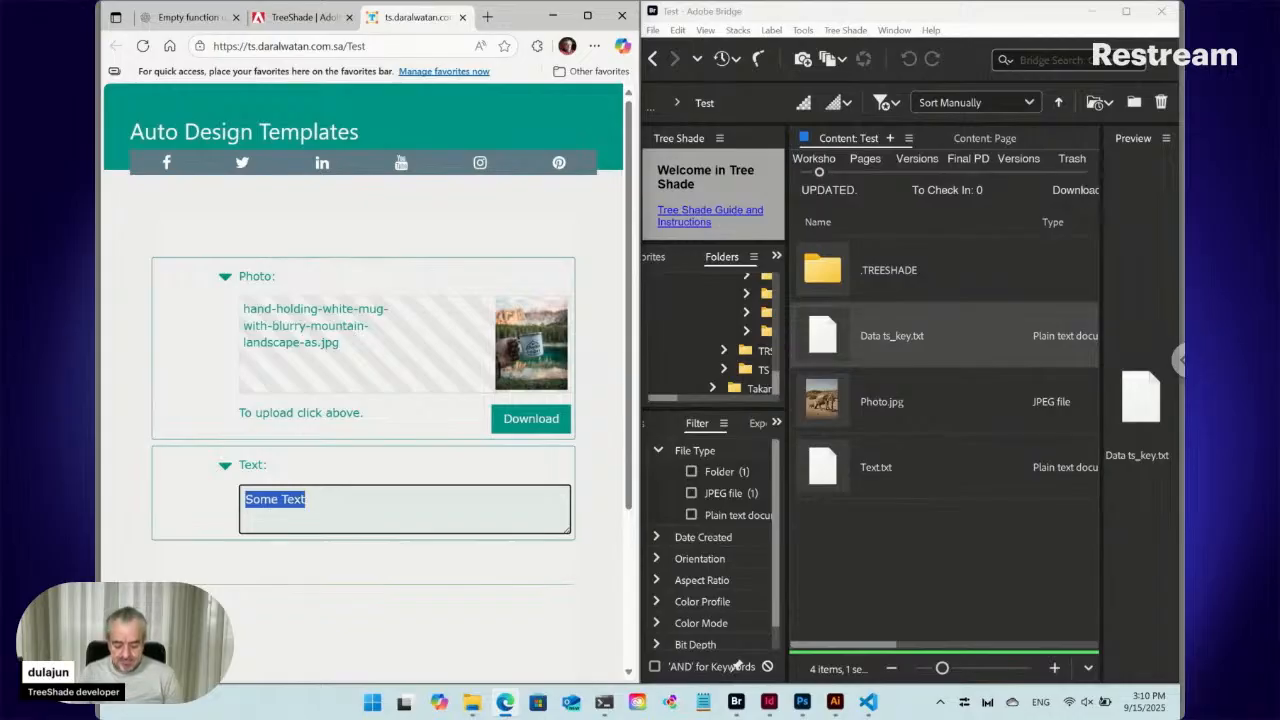
text(New )
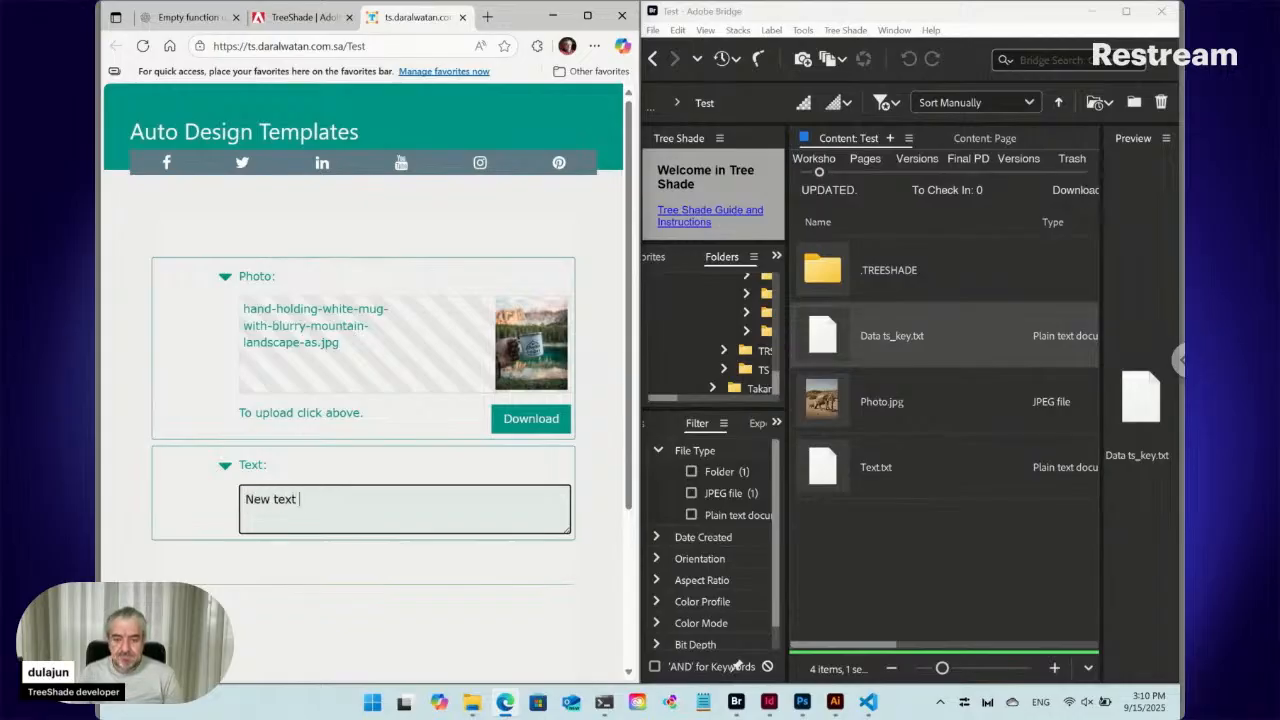
text(text comes h)
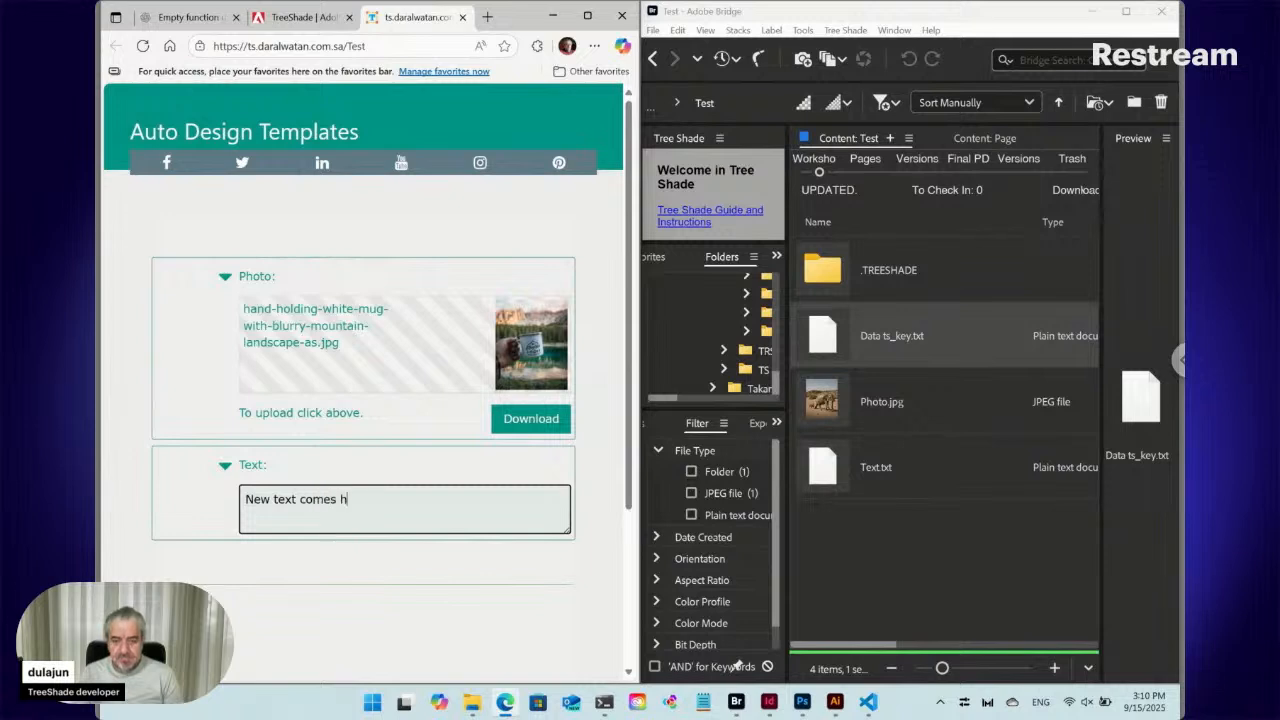
text(ere.)
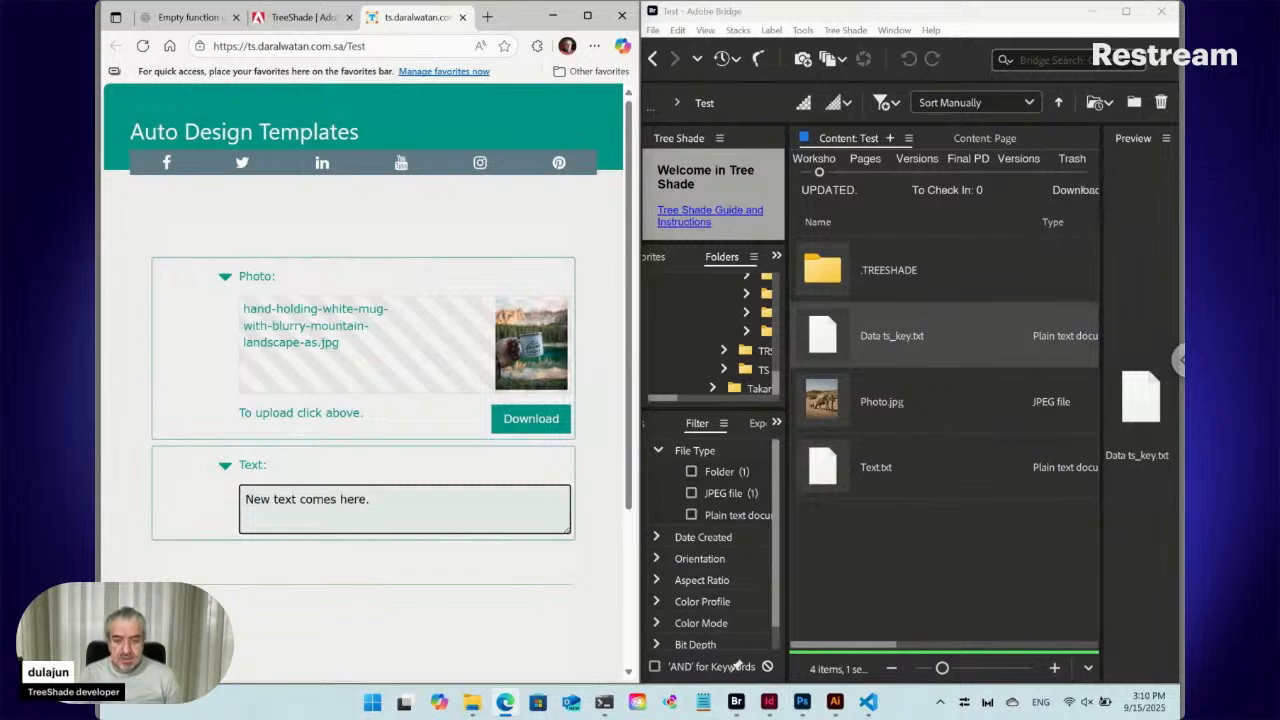
scroll(598, 525, down, 3)
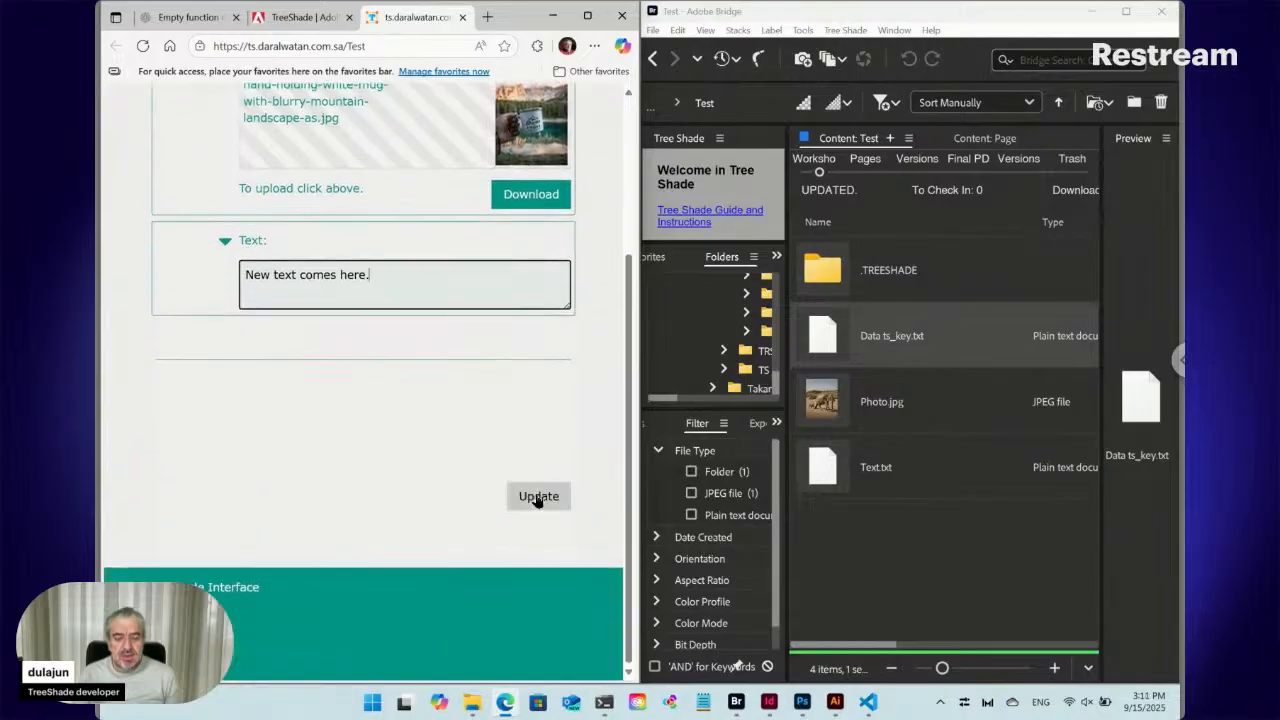
click(536, 502)
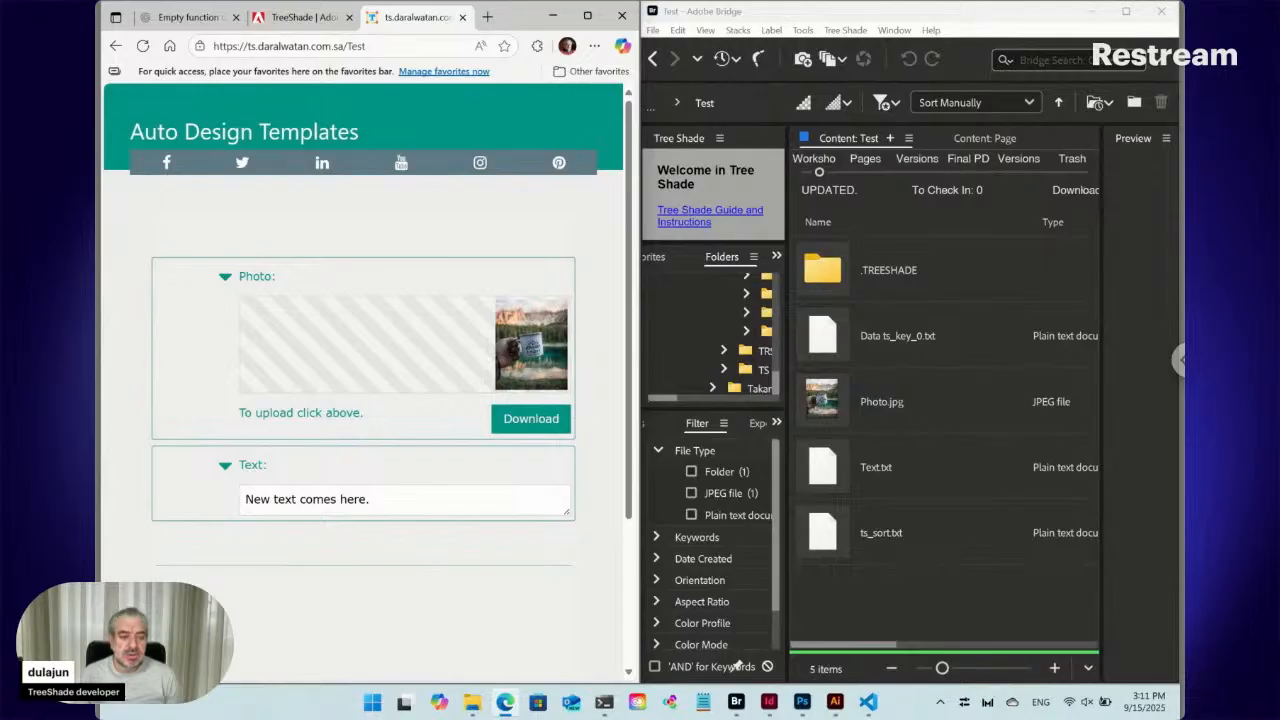
- Copy contacts_sample.csv from Downloads in File Explorer into a new folder named Data inside Bridge's Test folder
click(471, 701)
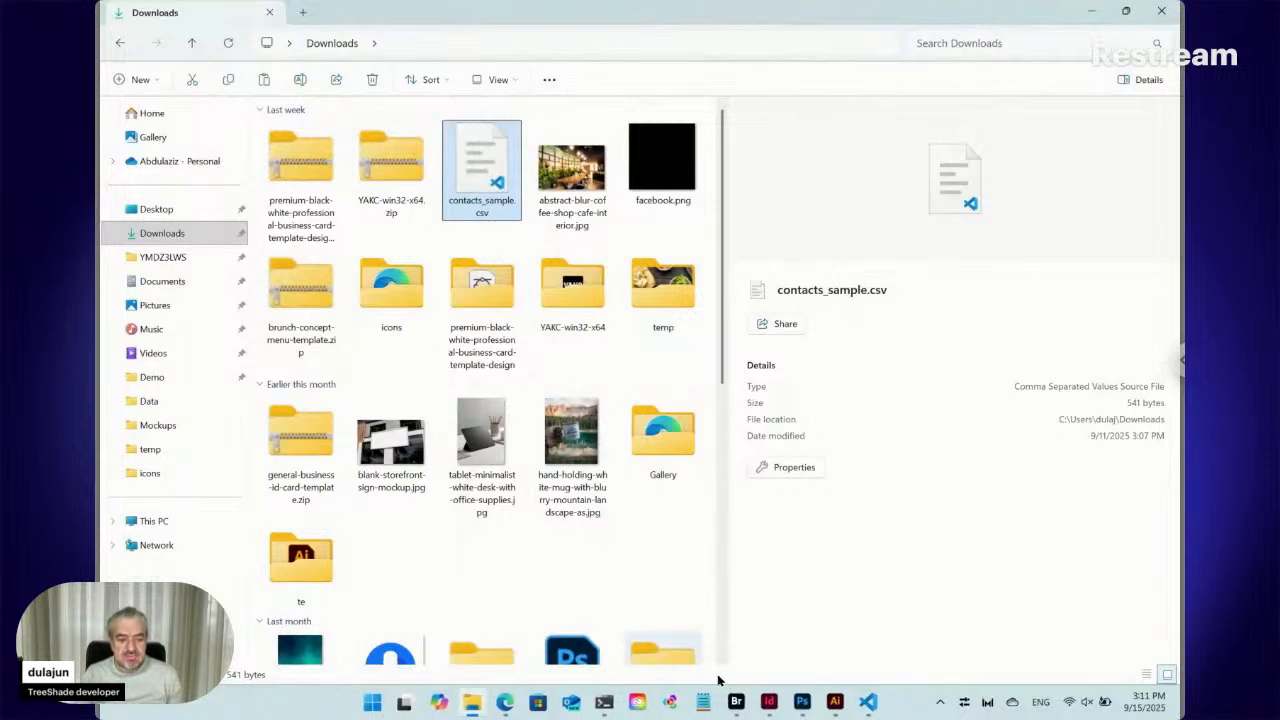
click(736, 702)
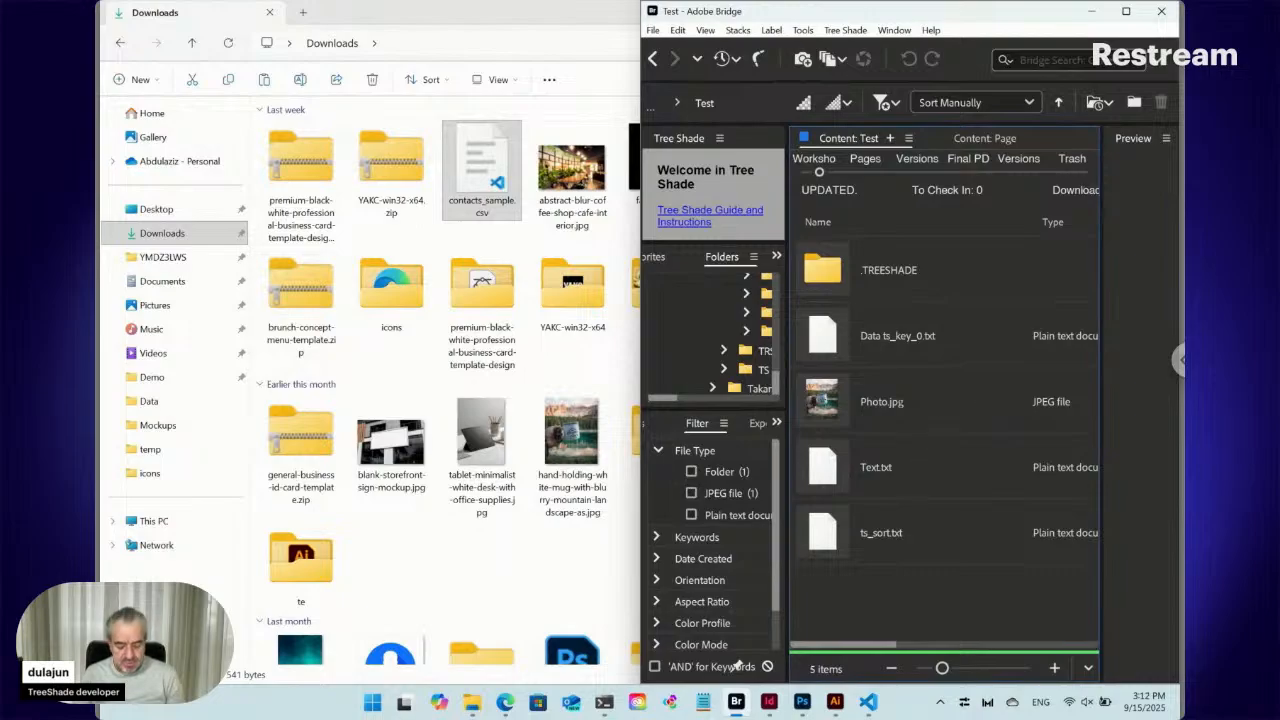
key(ctrl+shift+n)
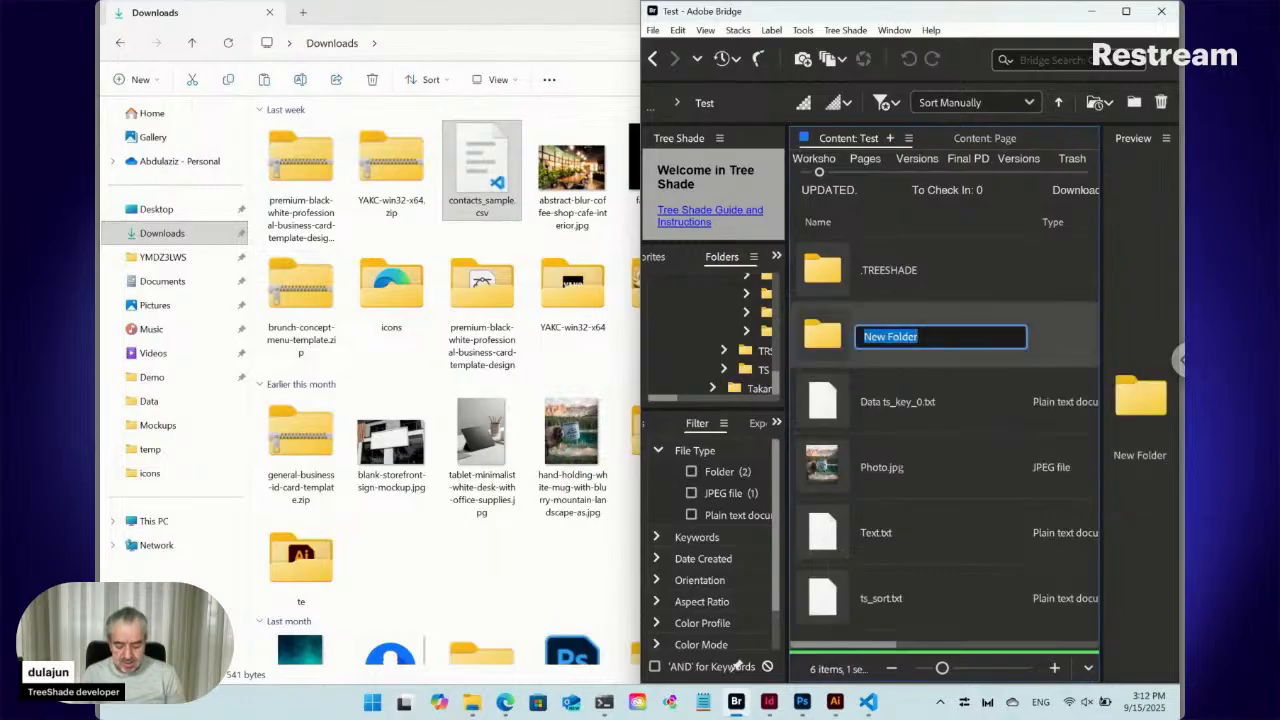
text(Data)
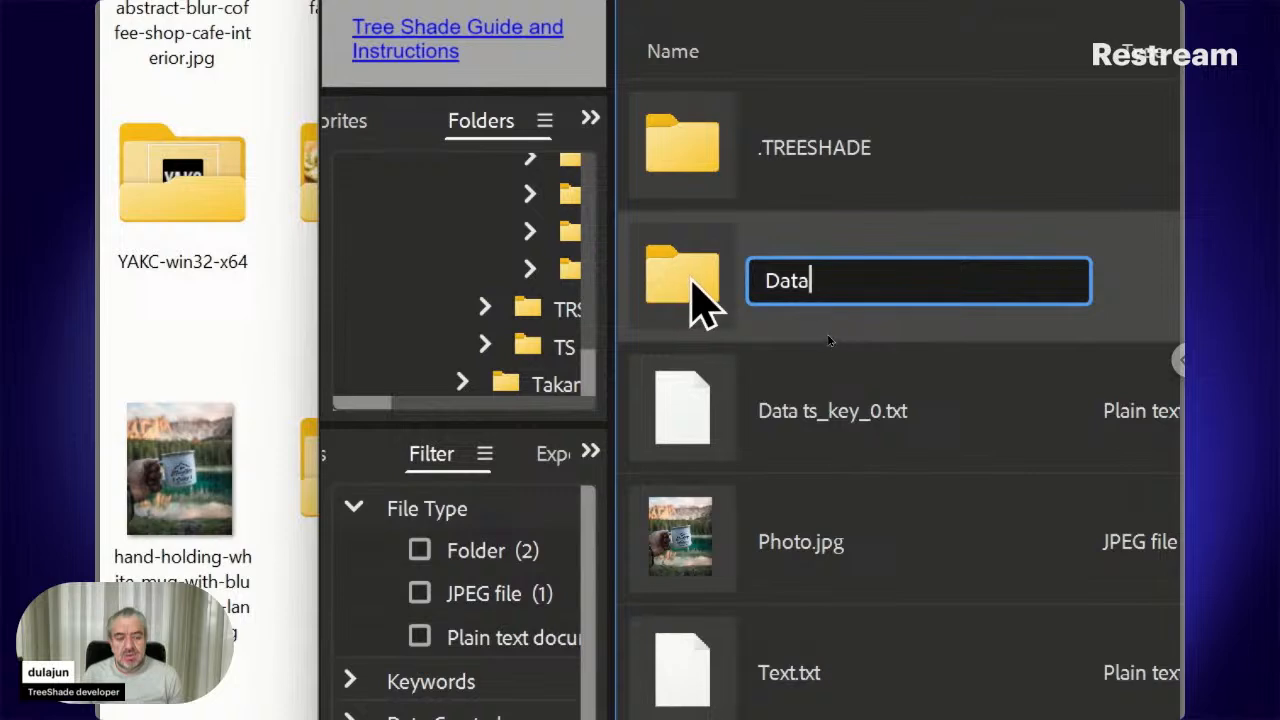
key(Return)
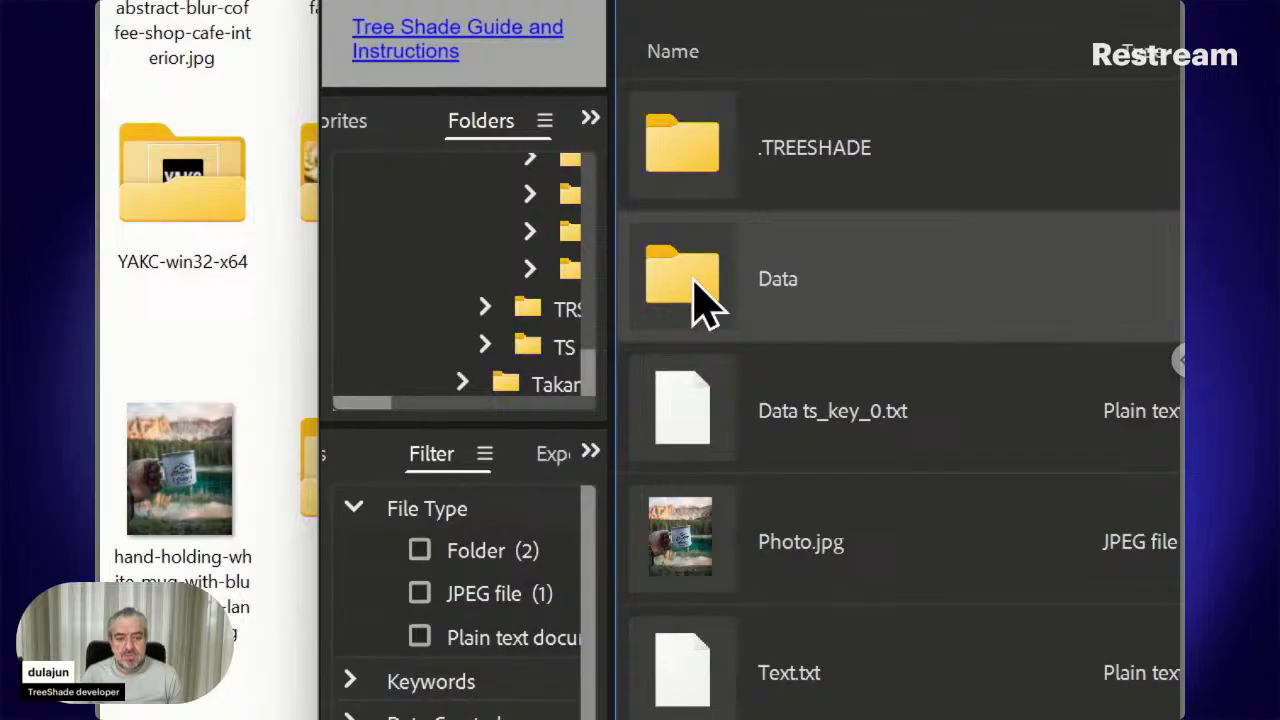
double_click(695, 282)
key(ctrl+v)
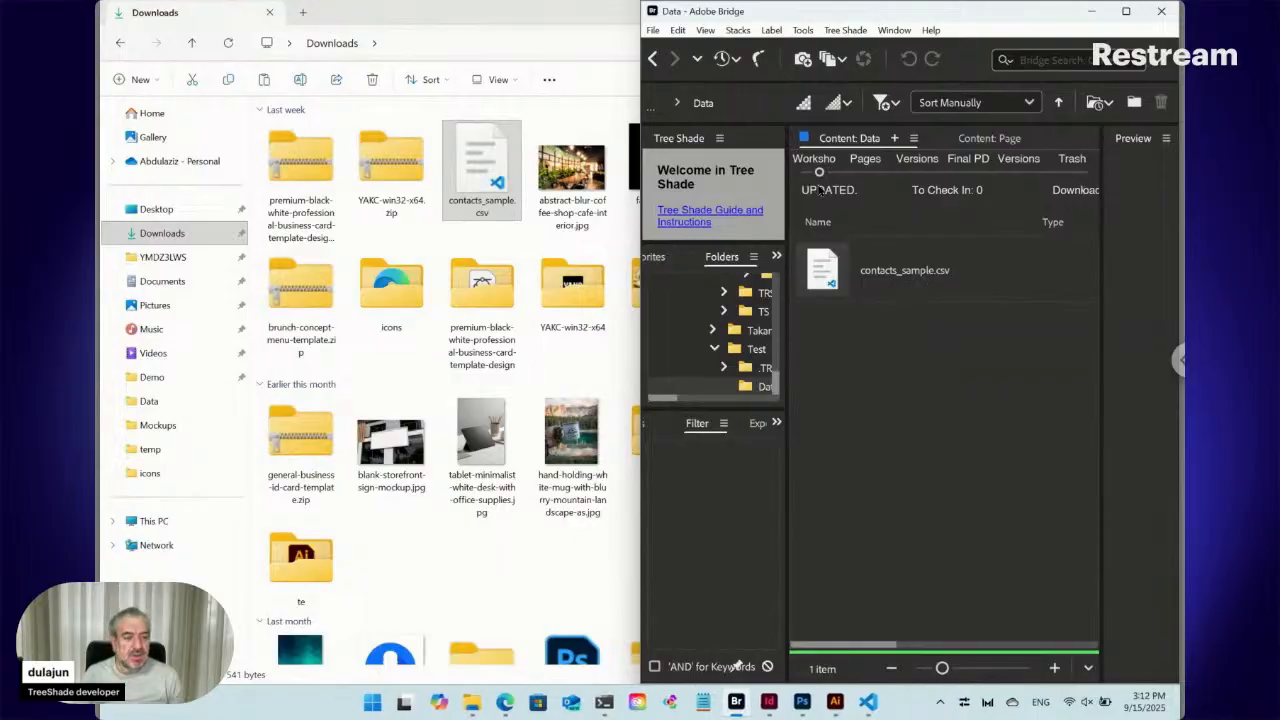
- Return to the Test folder and move Text.txt and Photo.jpg to the Tree Shade trash
click(653, 60)
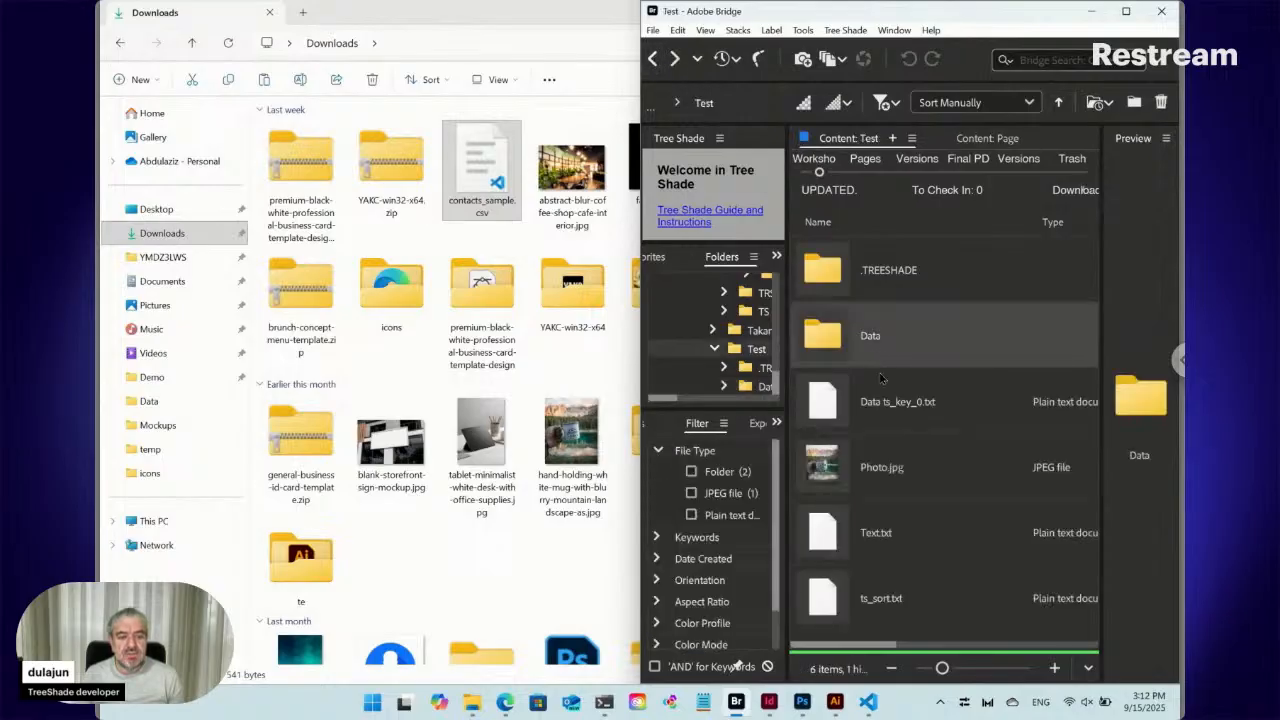
click(882, 540)
ctrl+click(866, 470)
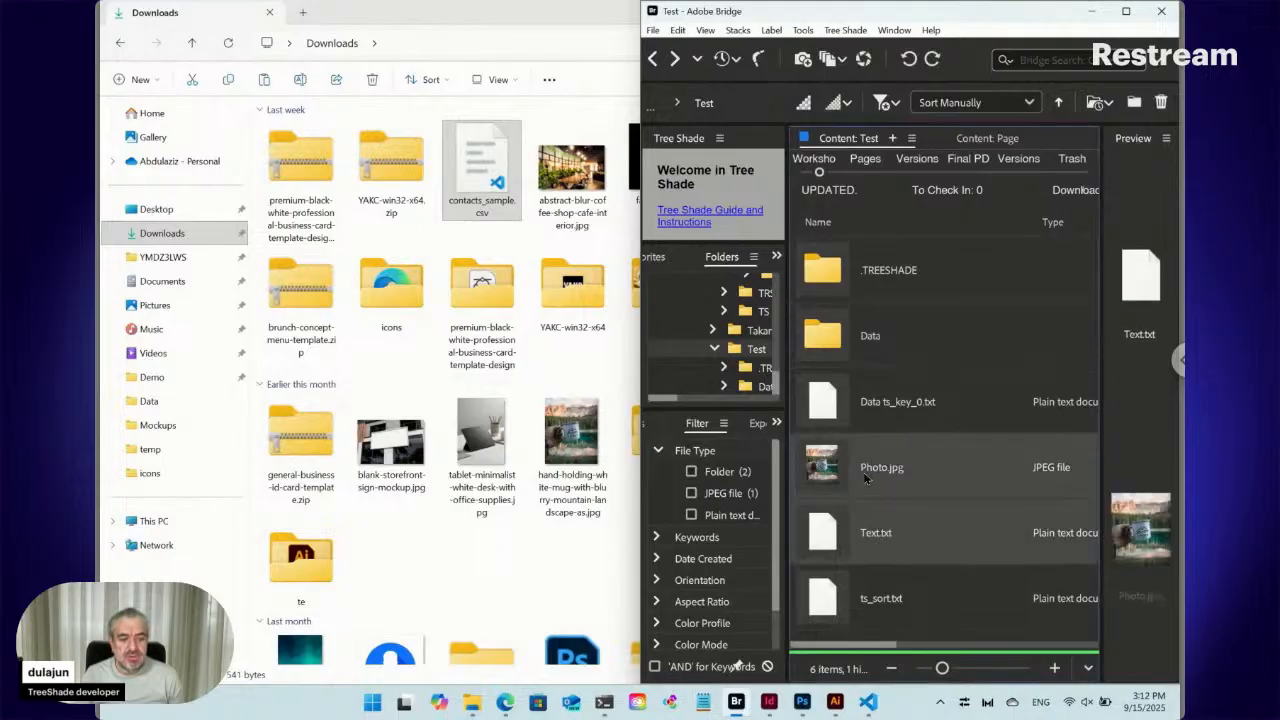
click(848, 31)
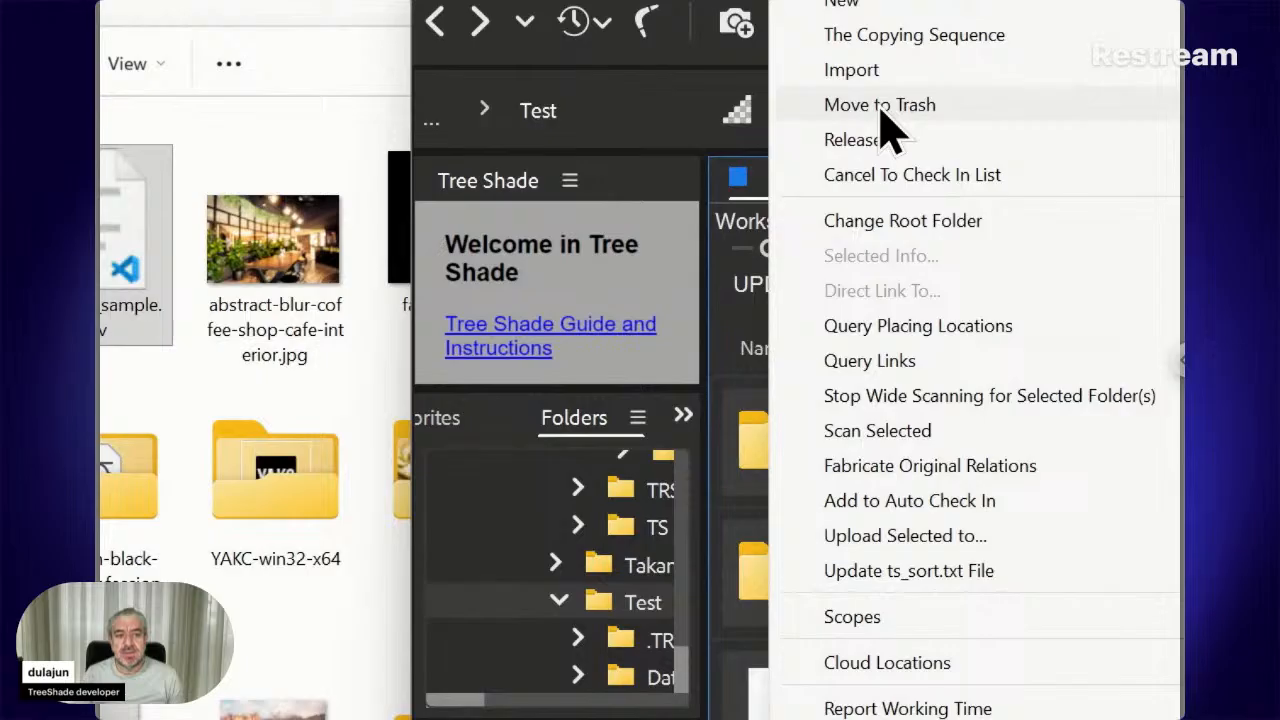
click(882, 110)
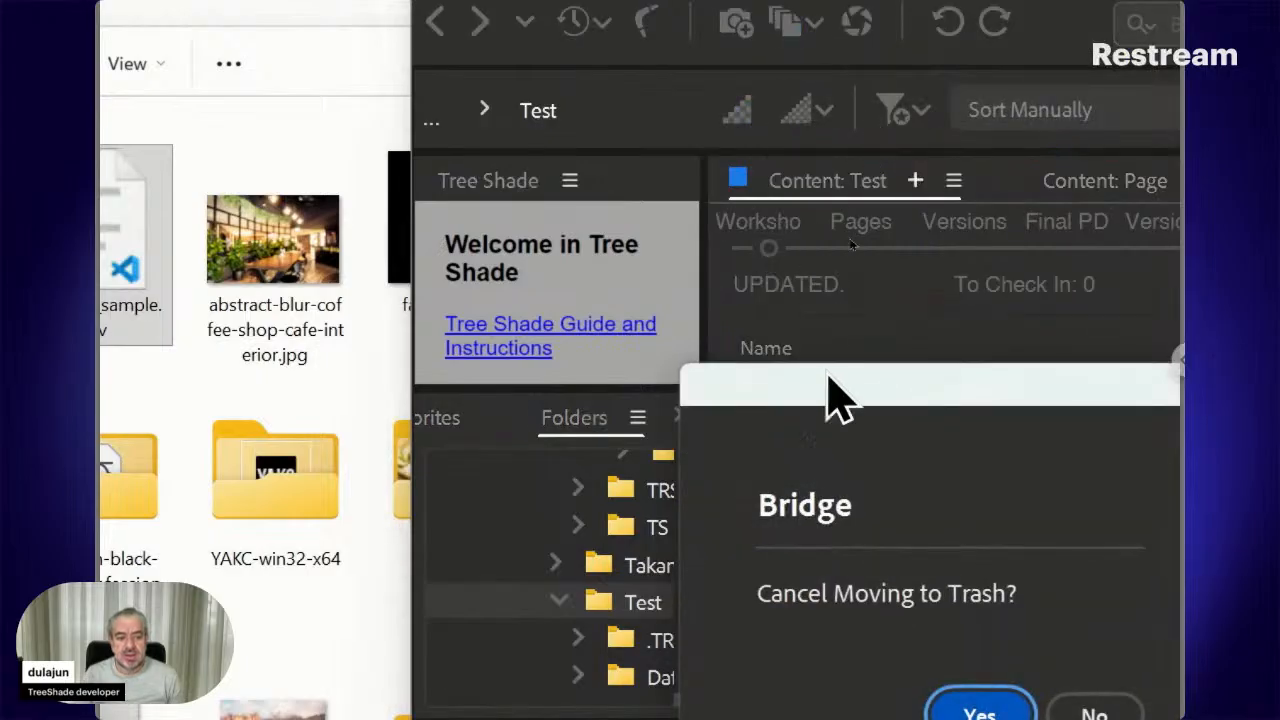
drag(740, 280, 686, 223)
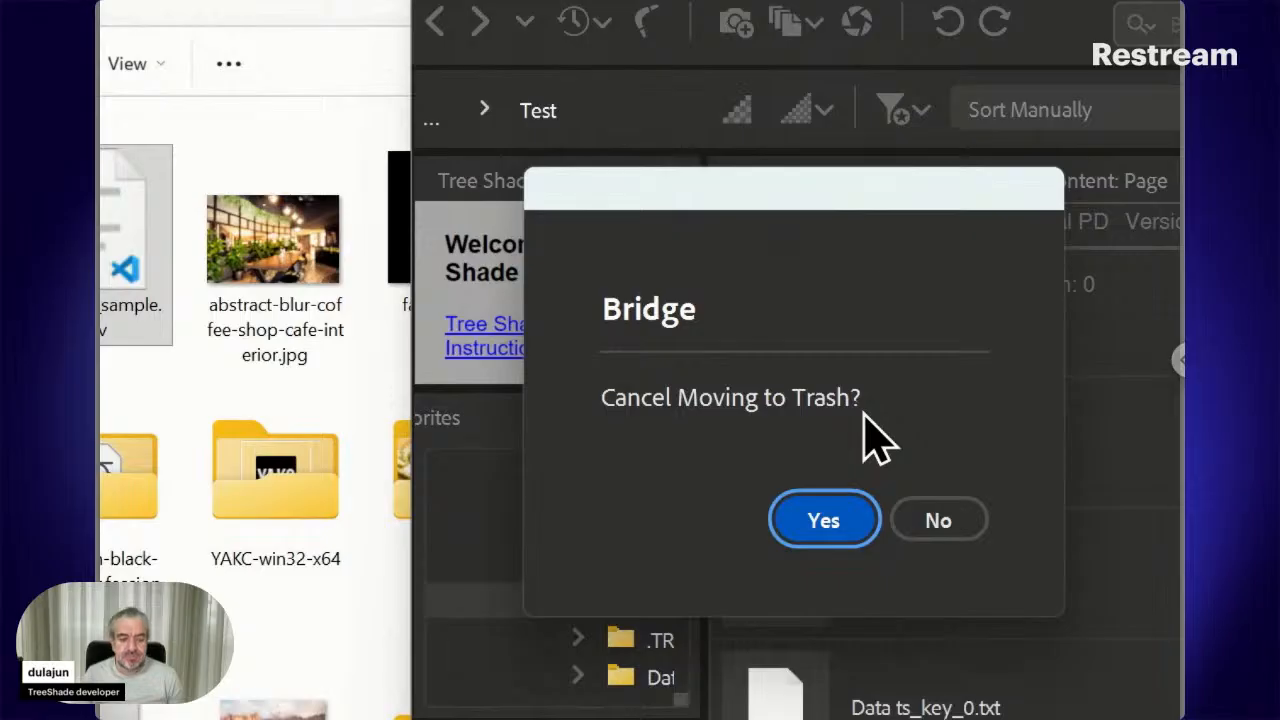
click(940, 521)
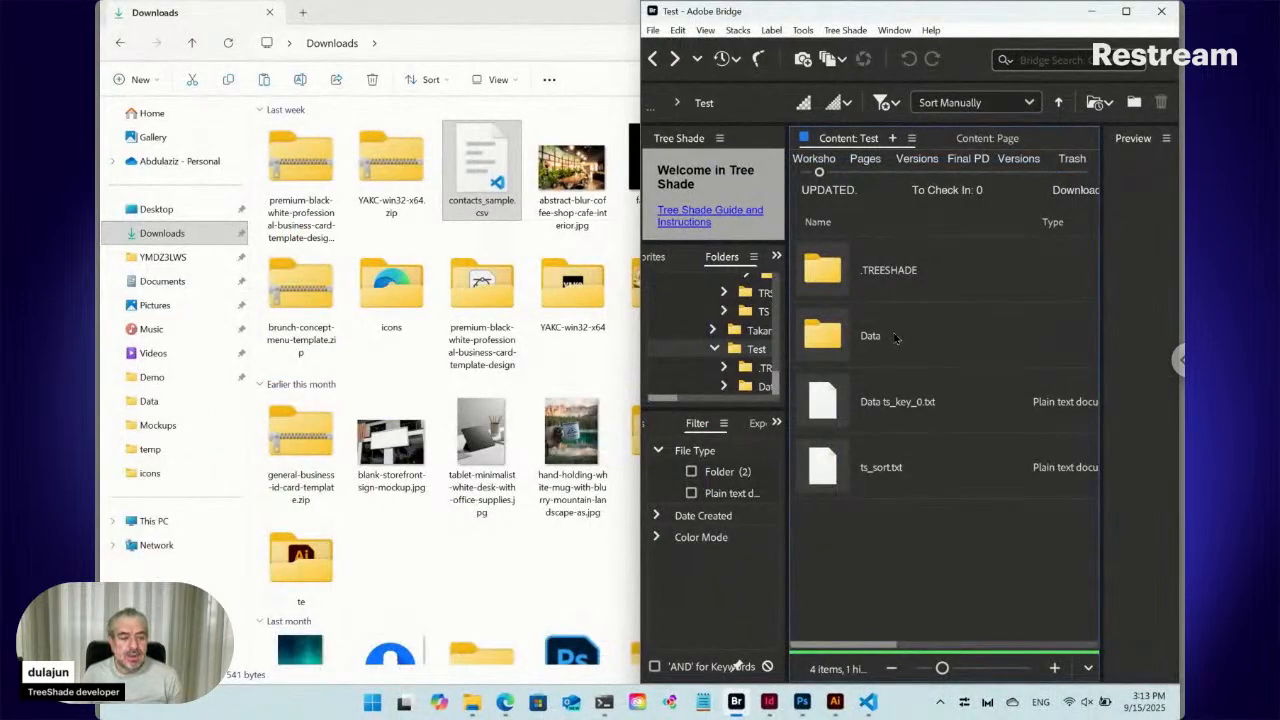
- Create a new InDesign file named Layout in the Test folder through the Tree Shade extension
click(858, 31)
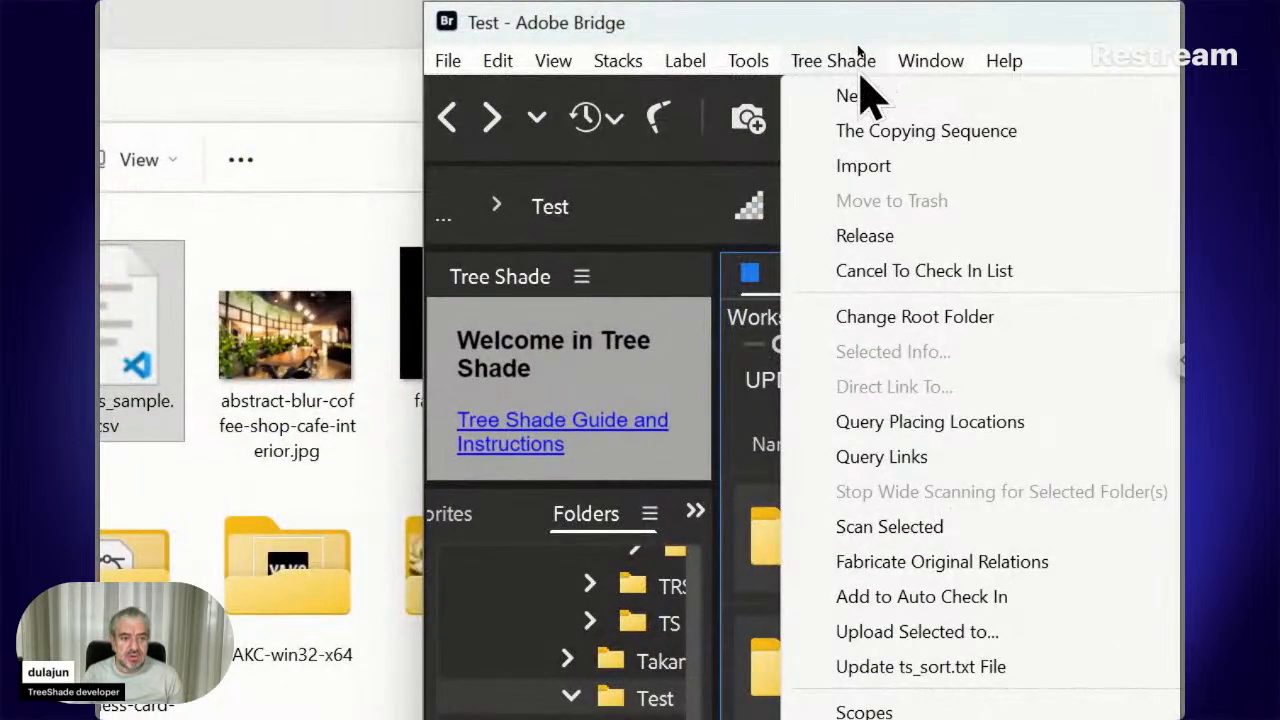
mouse_move(857, 50)
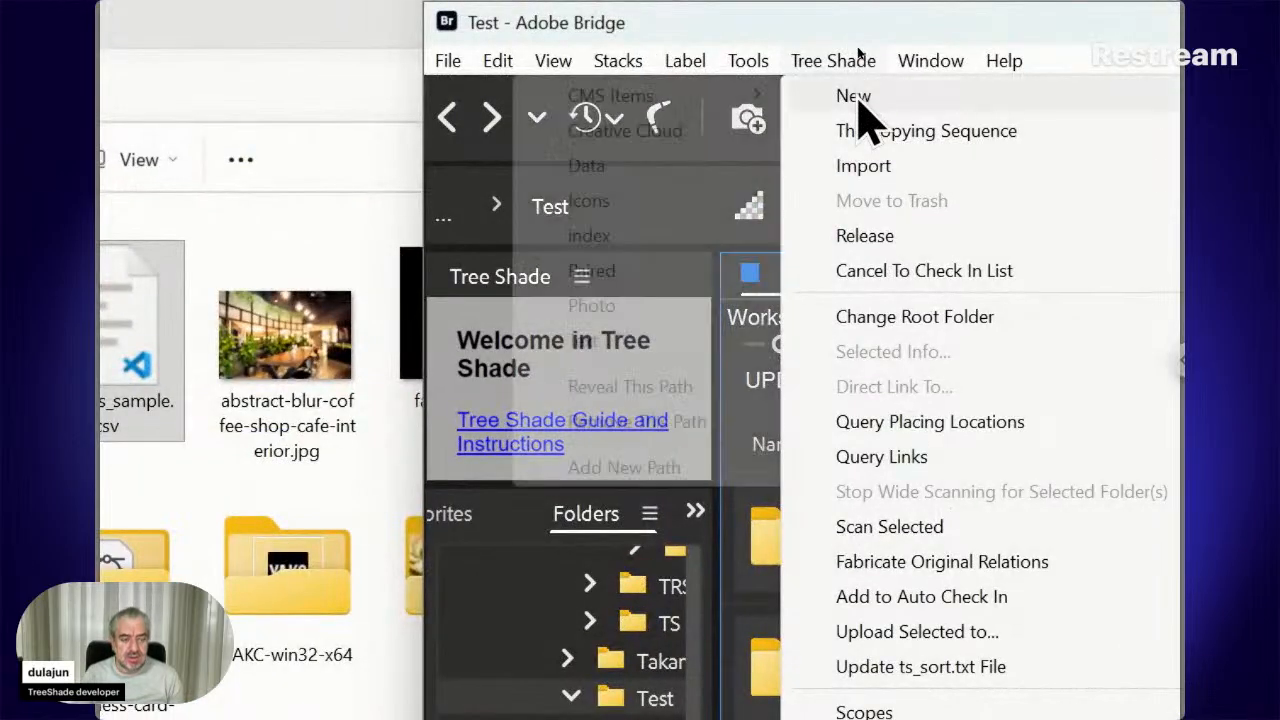
mouse_move(697, 133)
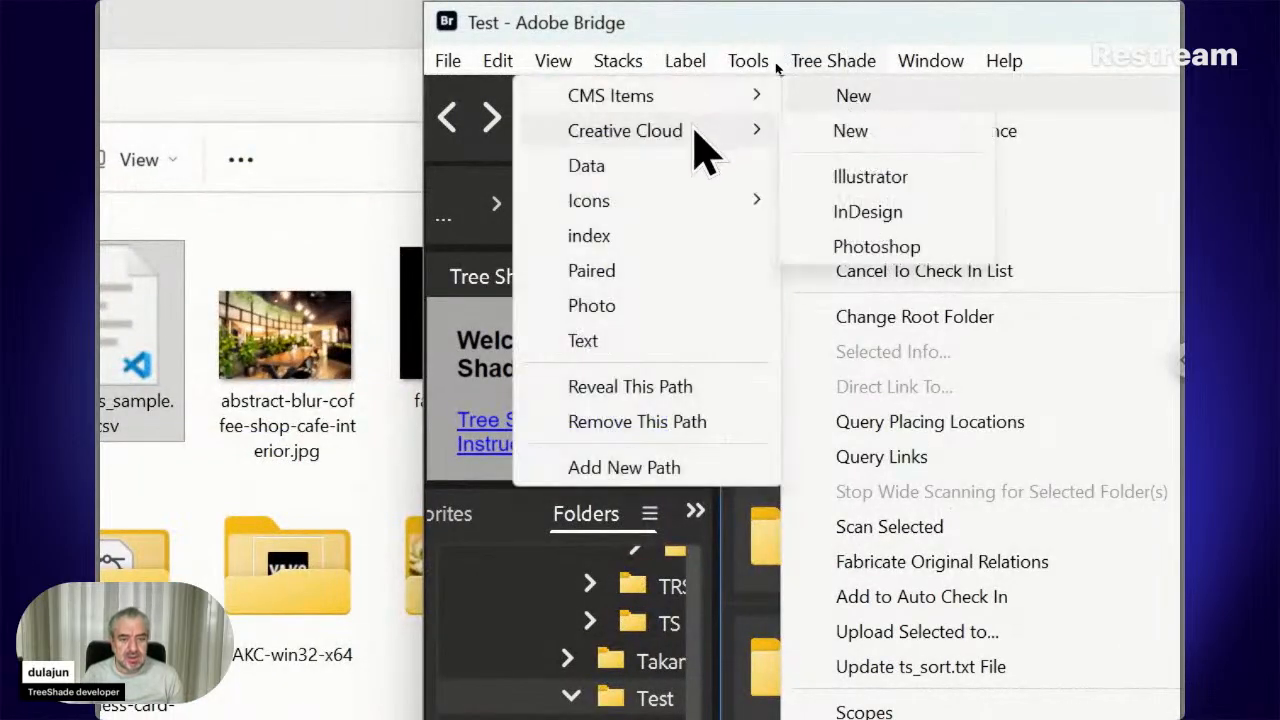
click(850, 212)
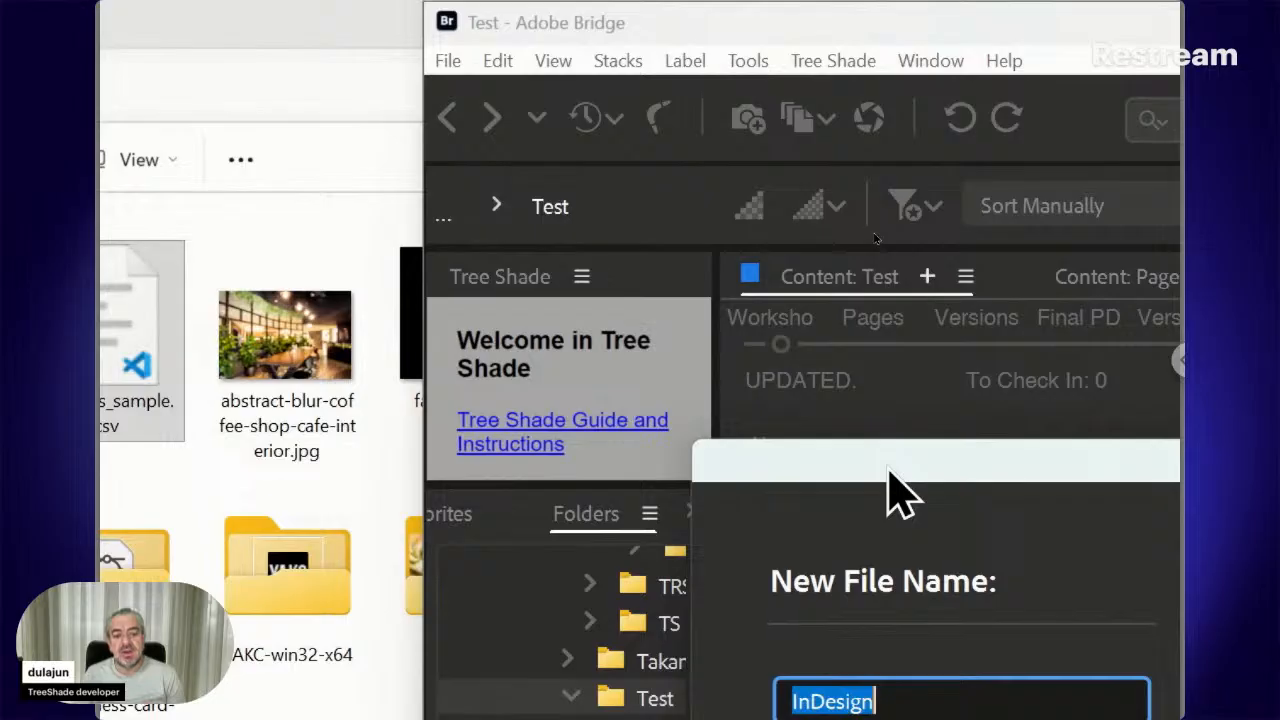
drag(888, 472, 760, 257)
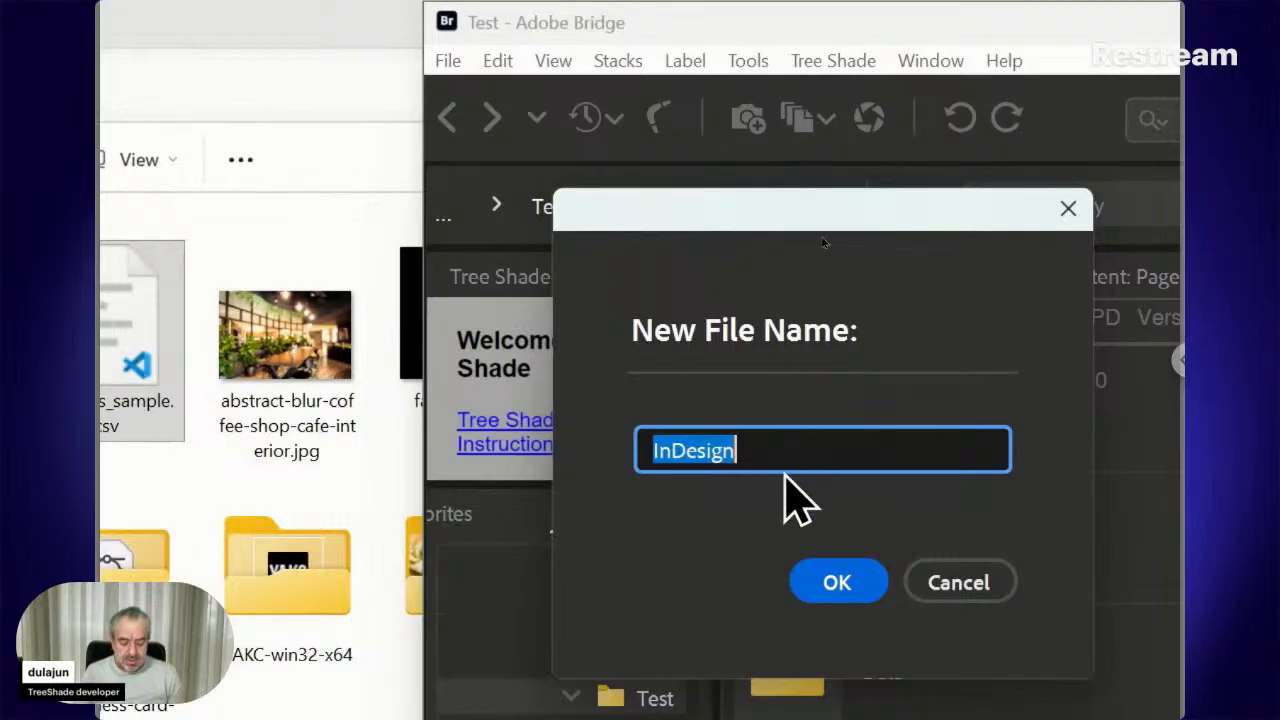
text(Layout)
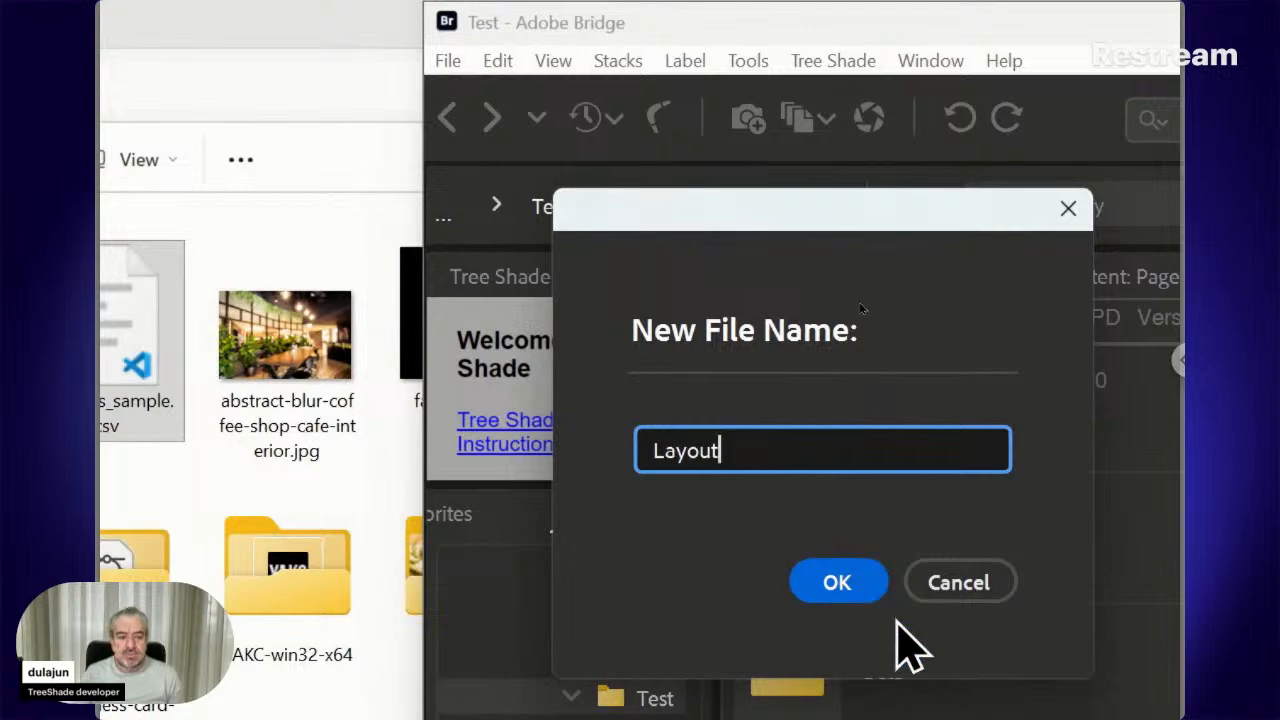
click(846, 590)
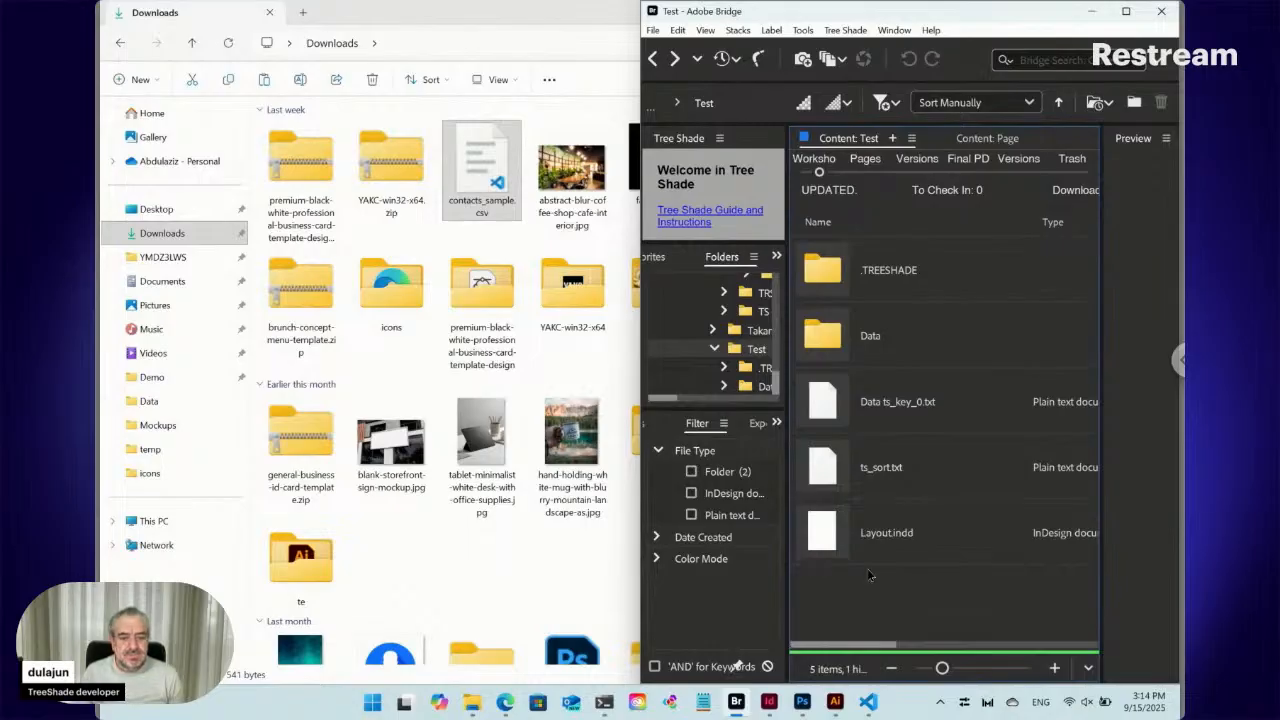
- Arrange InDesign and Bridge side by side, with InDesign on the left half and Bridge on the right half
click(770, 704)
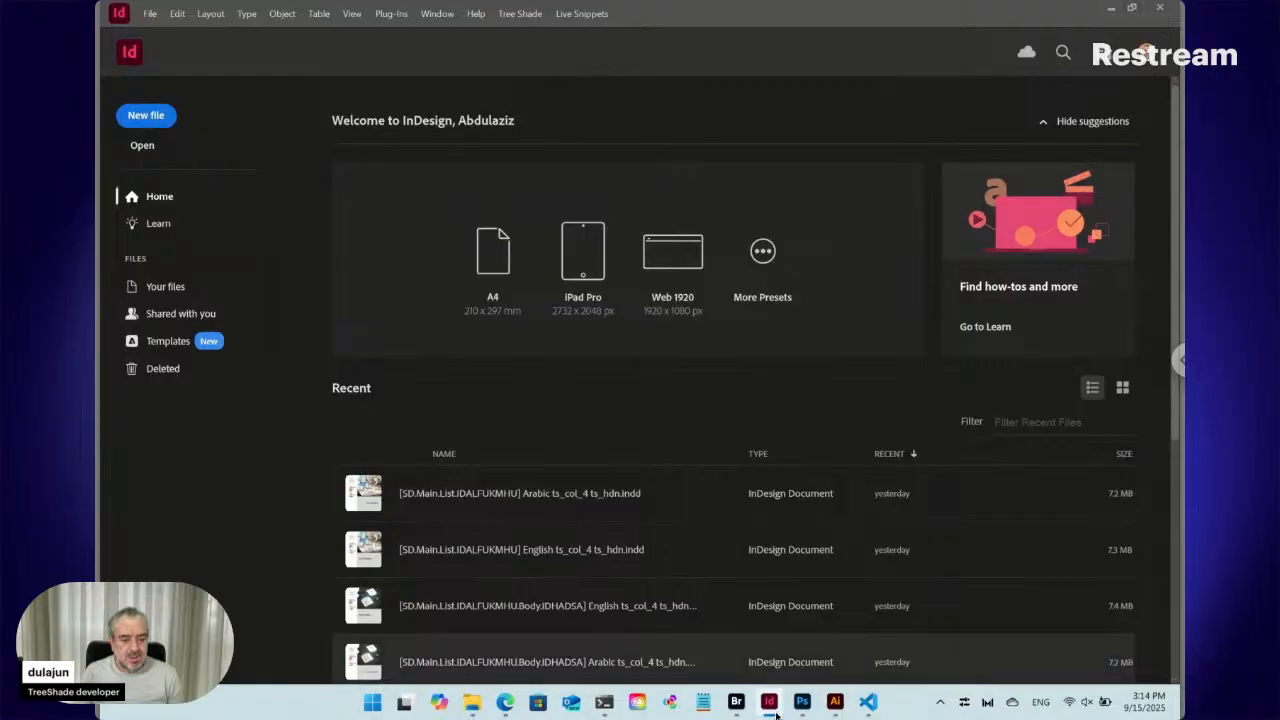
click(737, 702)
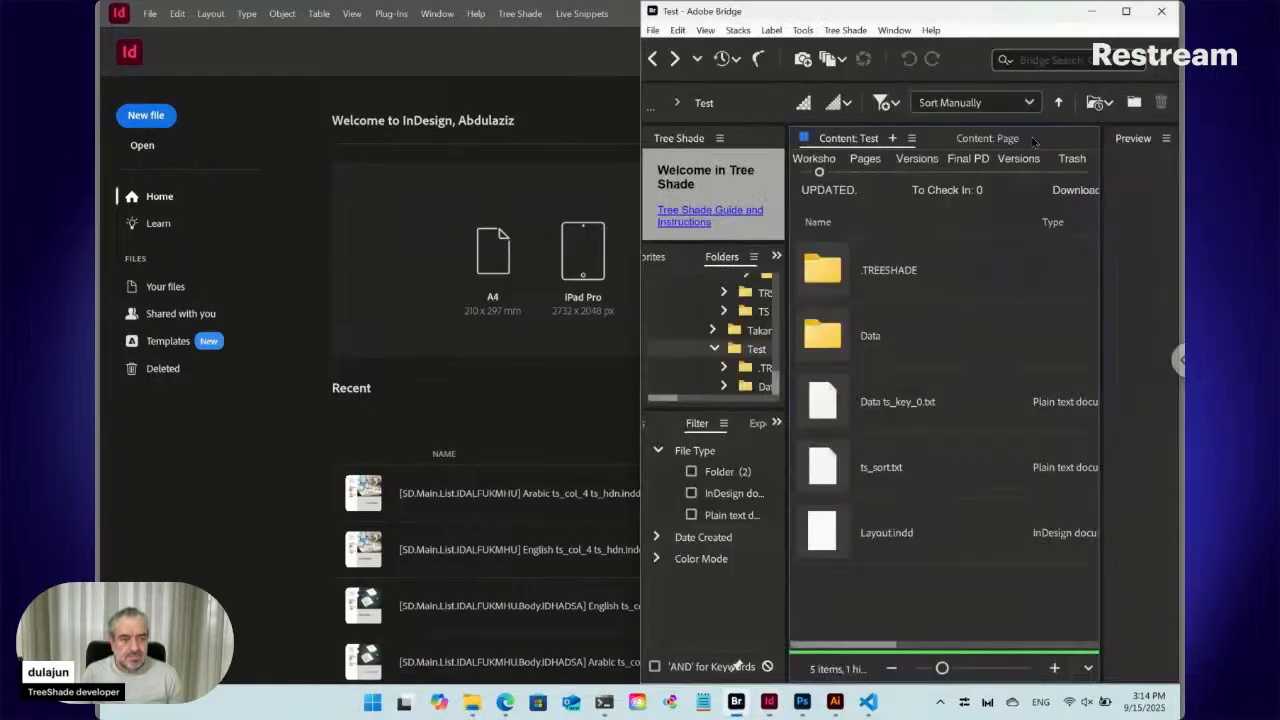
mouse_move(1131, 12)
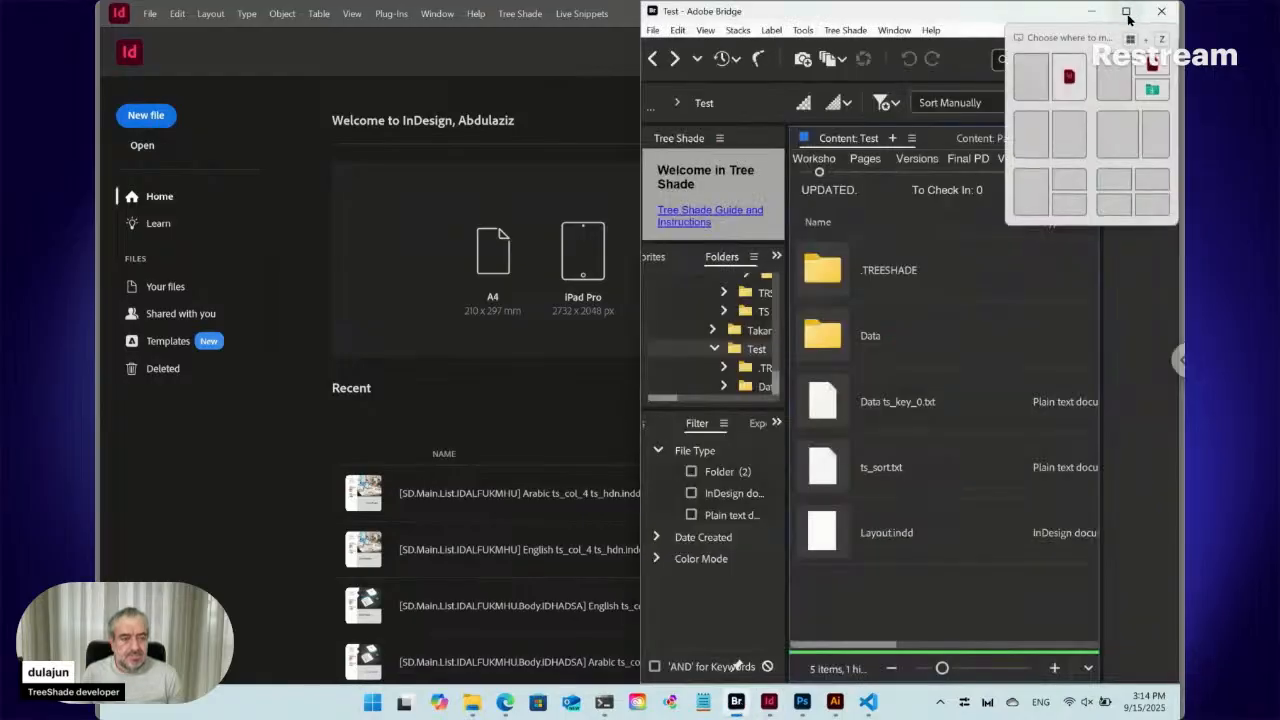
click(1030, 78)
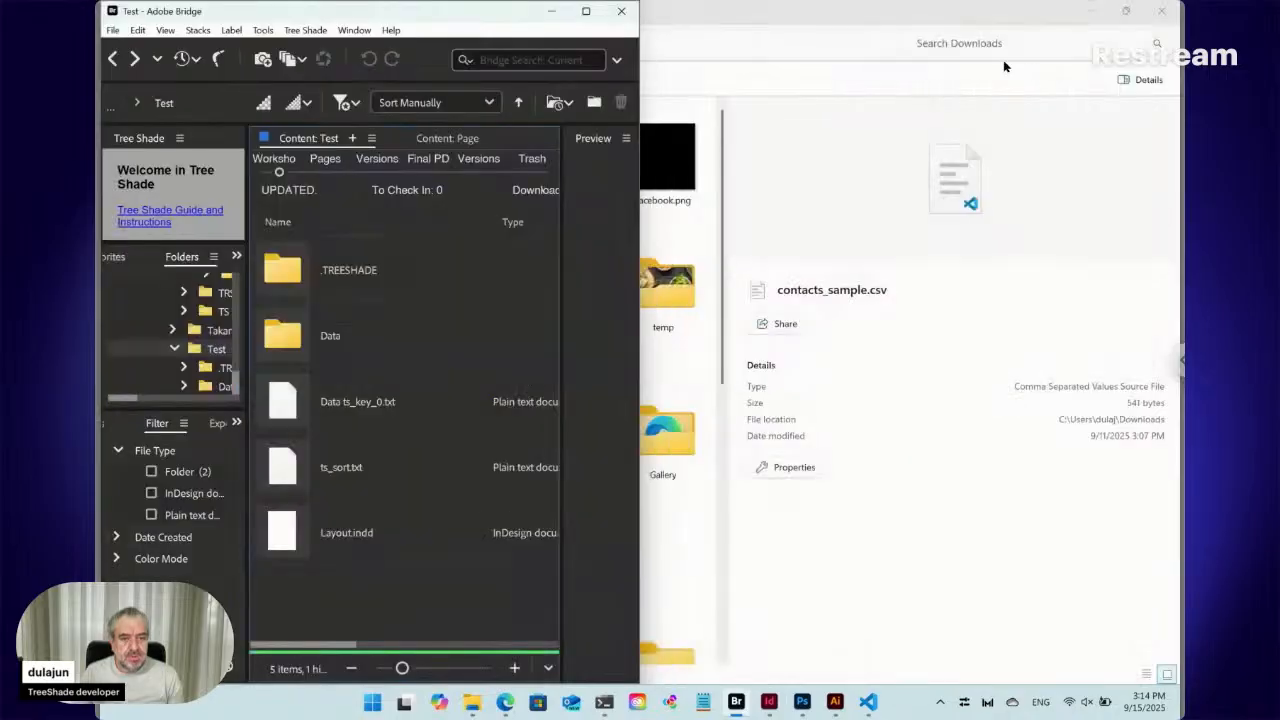
mouse_move(587, 13)
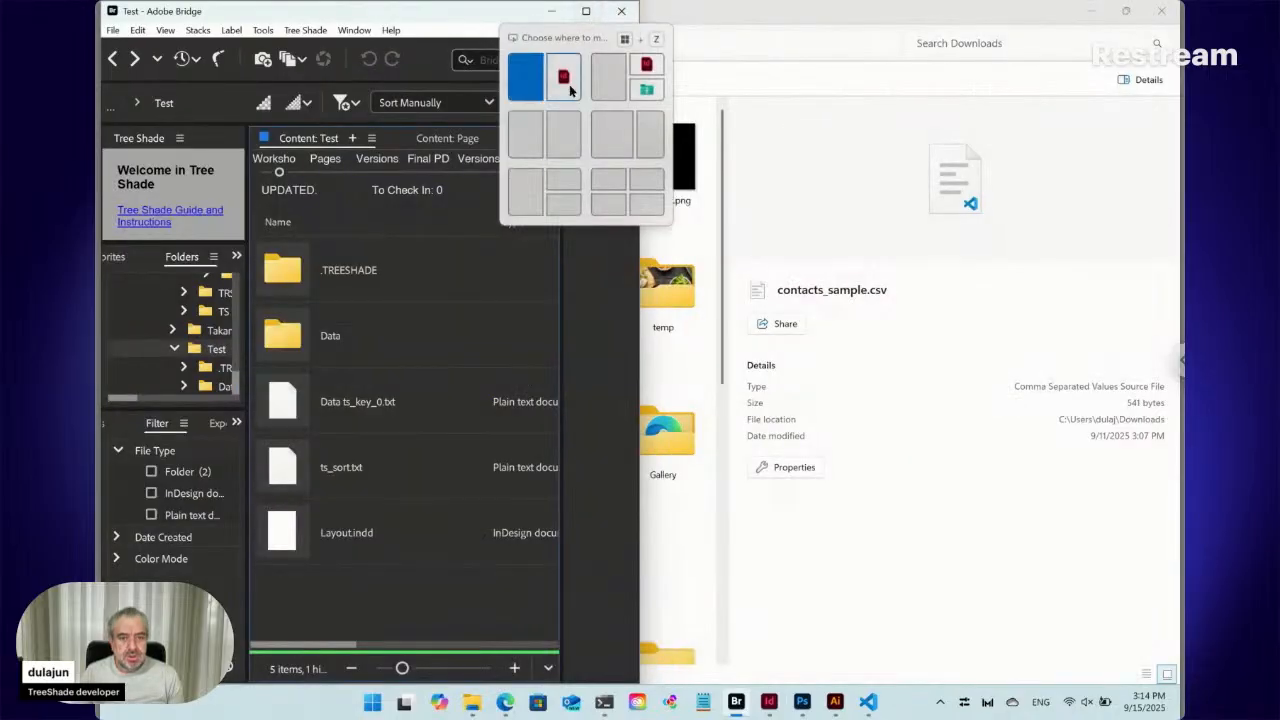
click(565, 135)
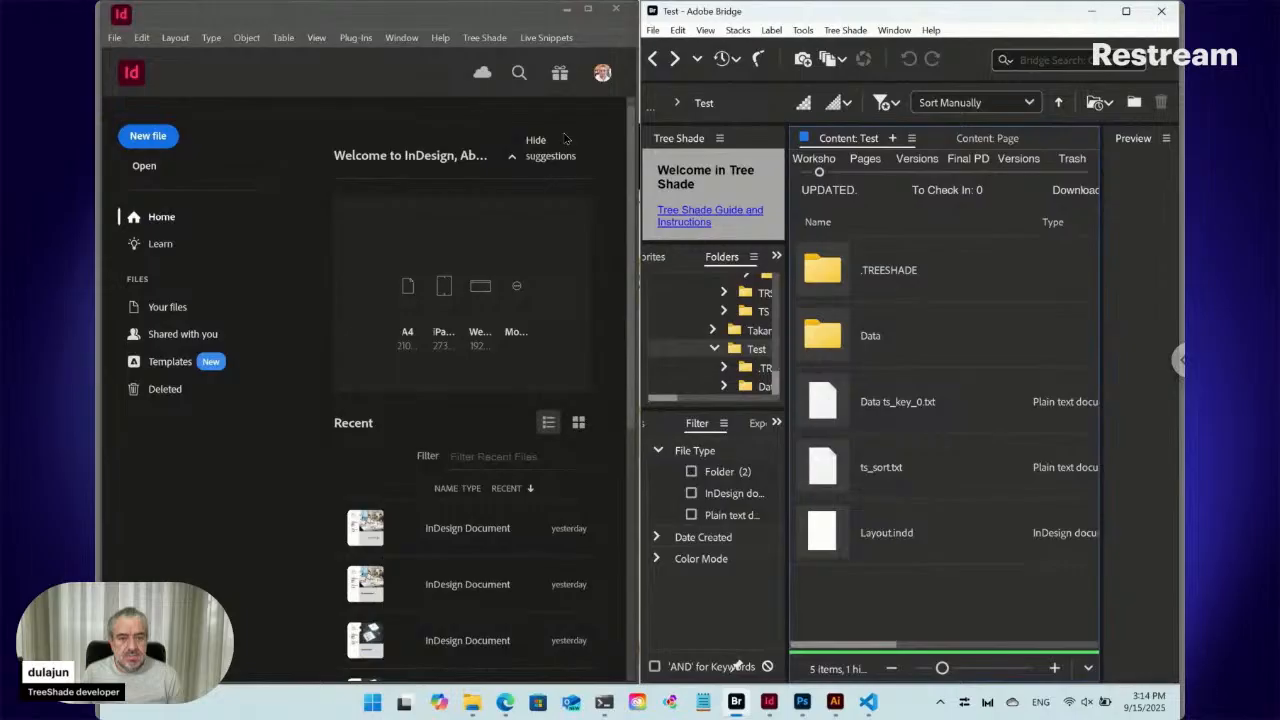
click(337, 78)
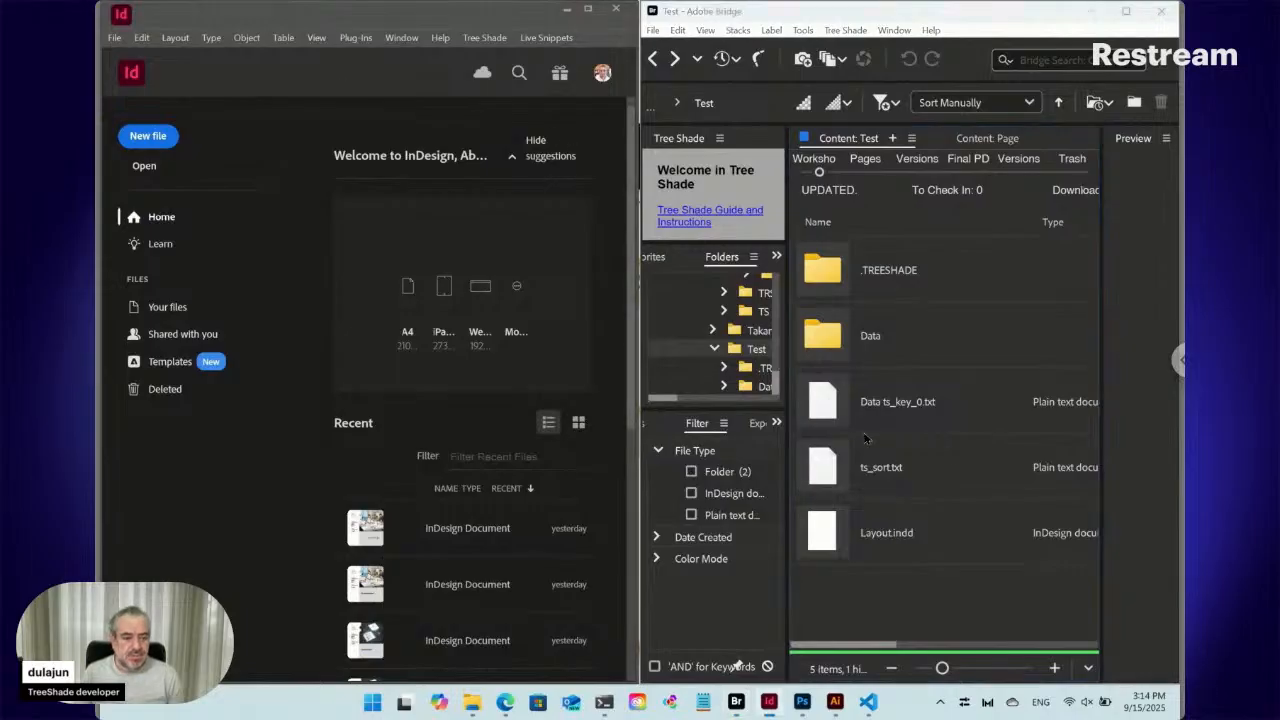
- Open Layout.indd from the Test folder in InDesign and check its paragraph styles
click(836, 536)
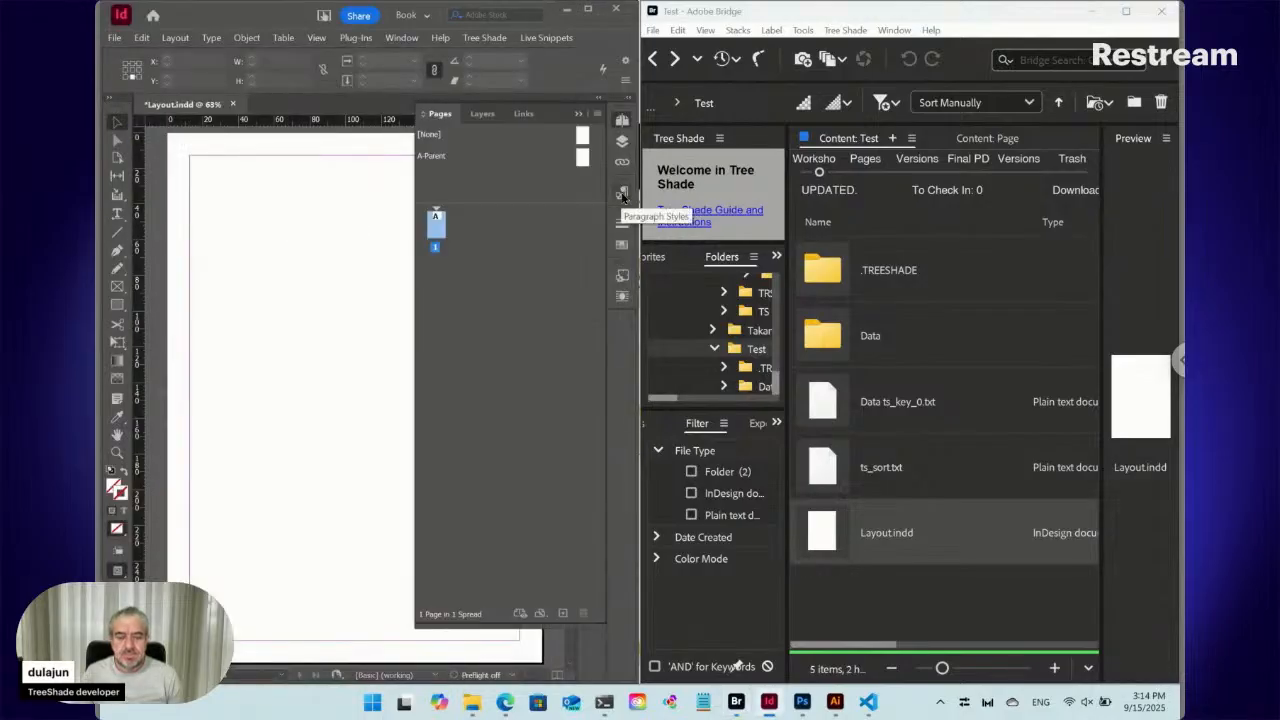
click(622, 193)
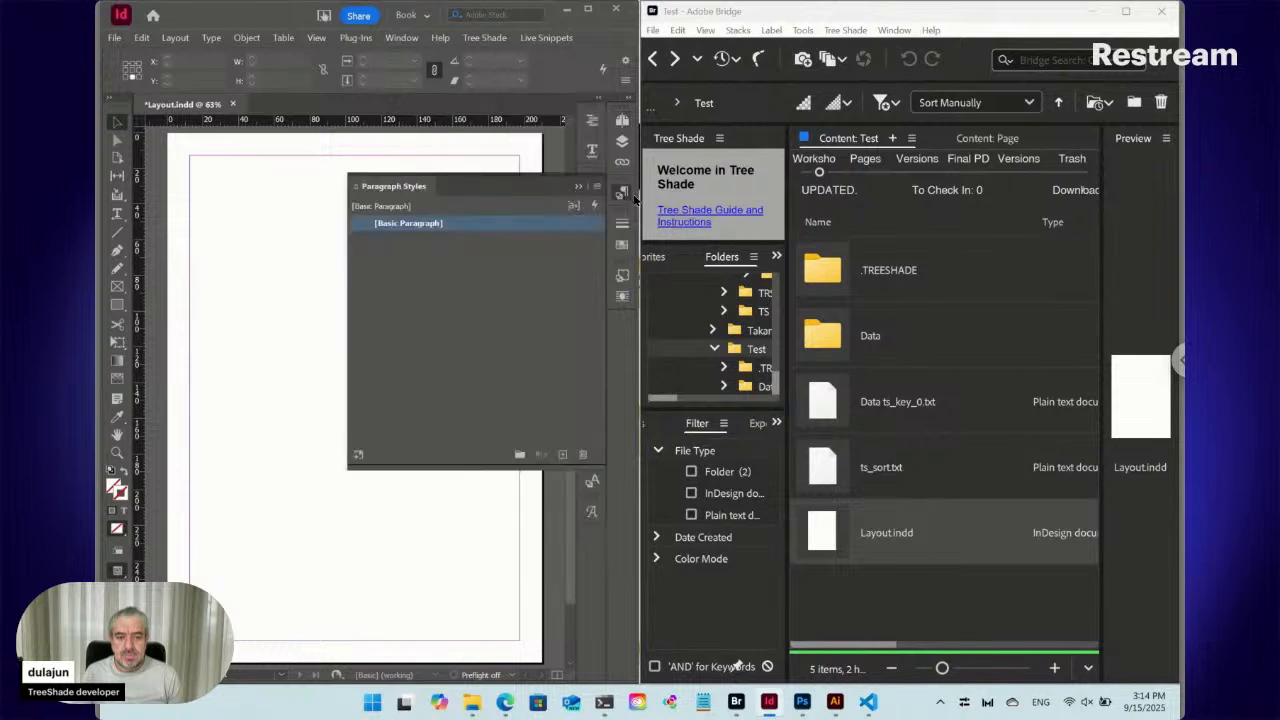
click(625, 193)
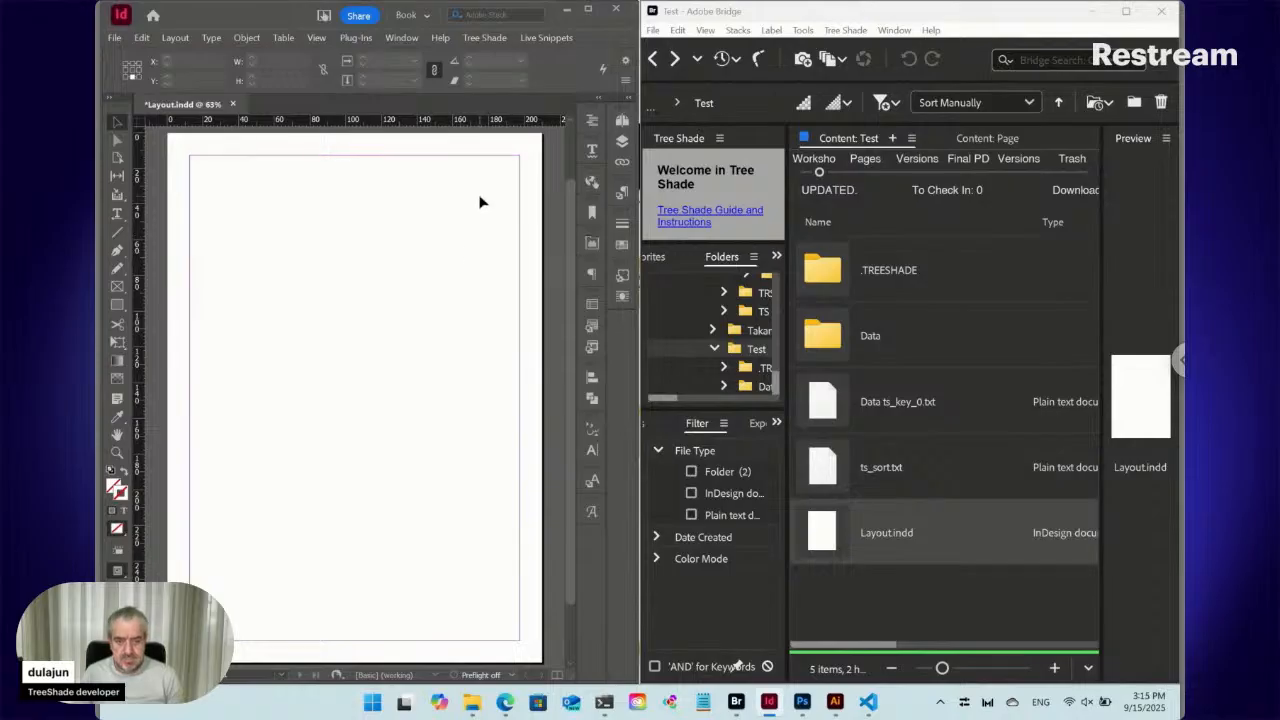
- Set the Layout document's page size to 86 mm wide and 54 mm high
click(116, 39)
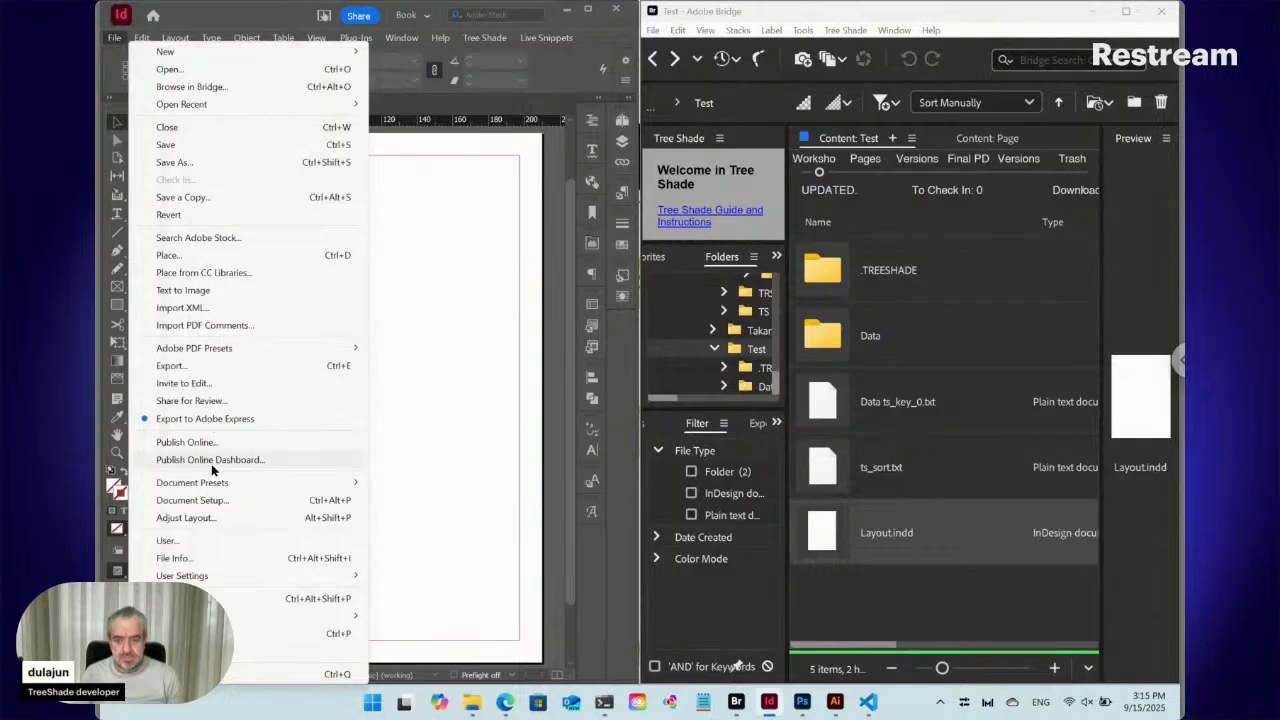
click(210, 501)
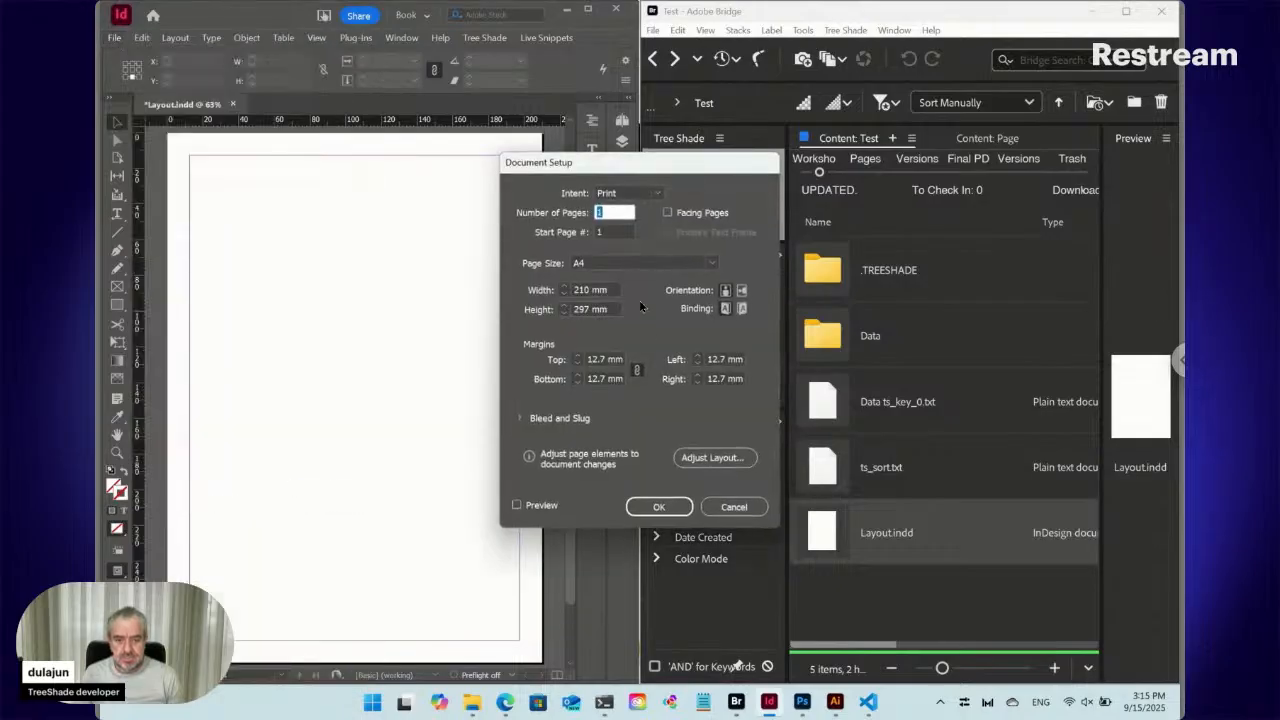
click(537, 289)
text(86)
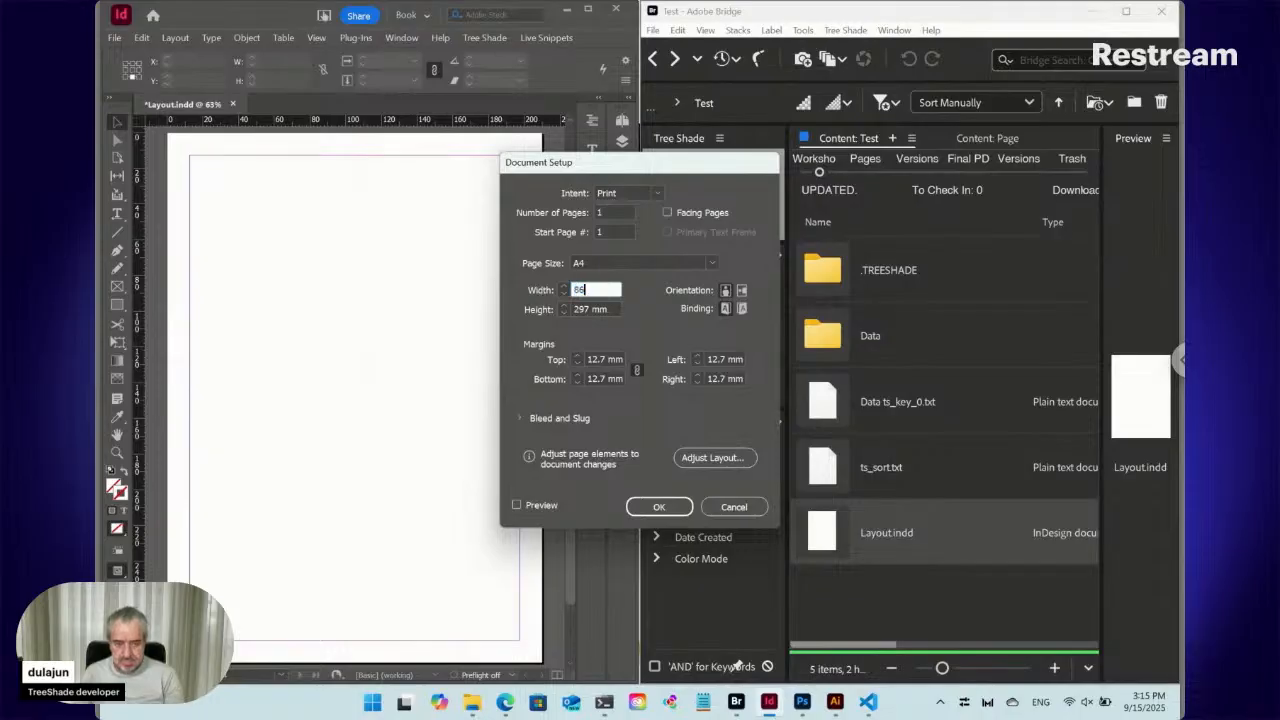
key(Tab)
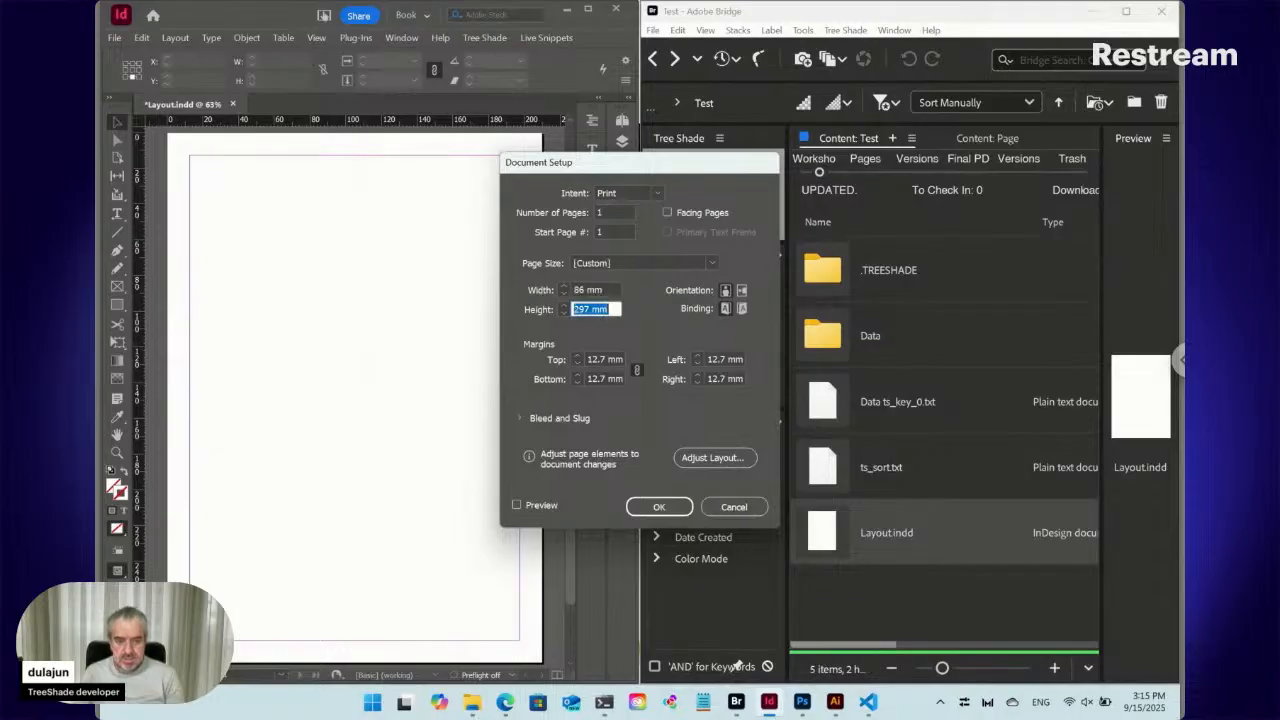
text(54)
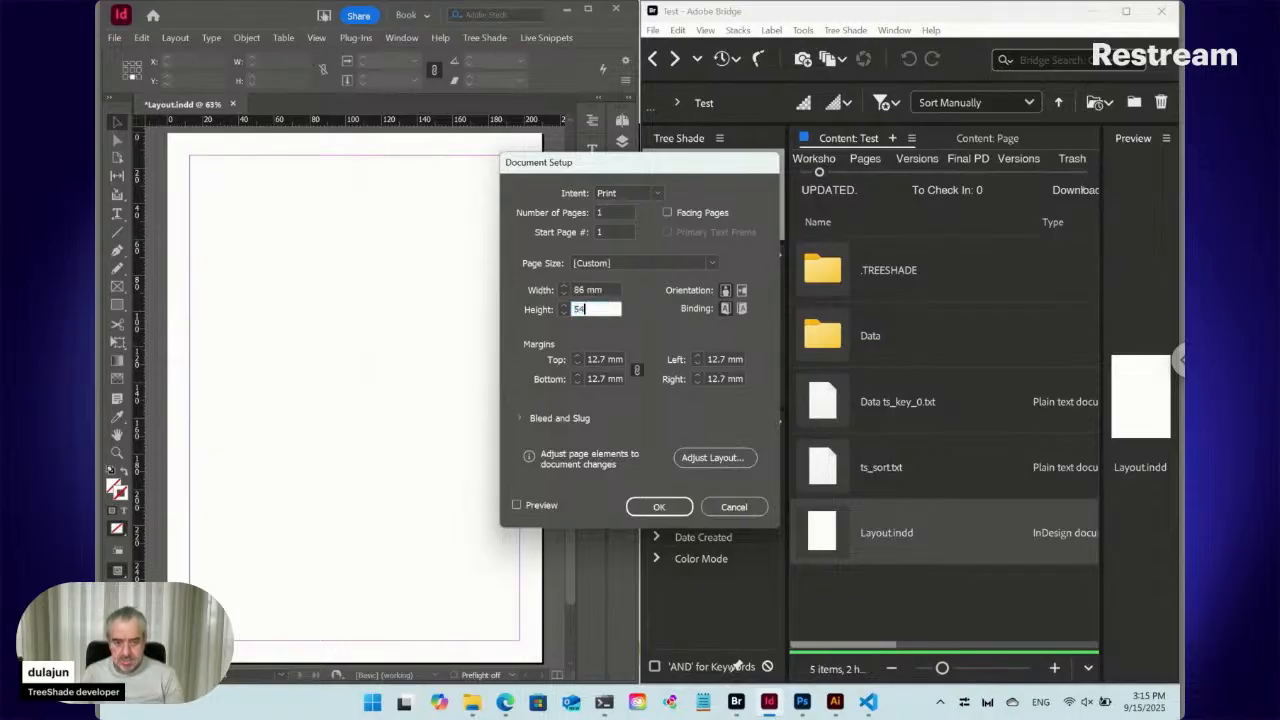
click(659, 506)
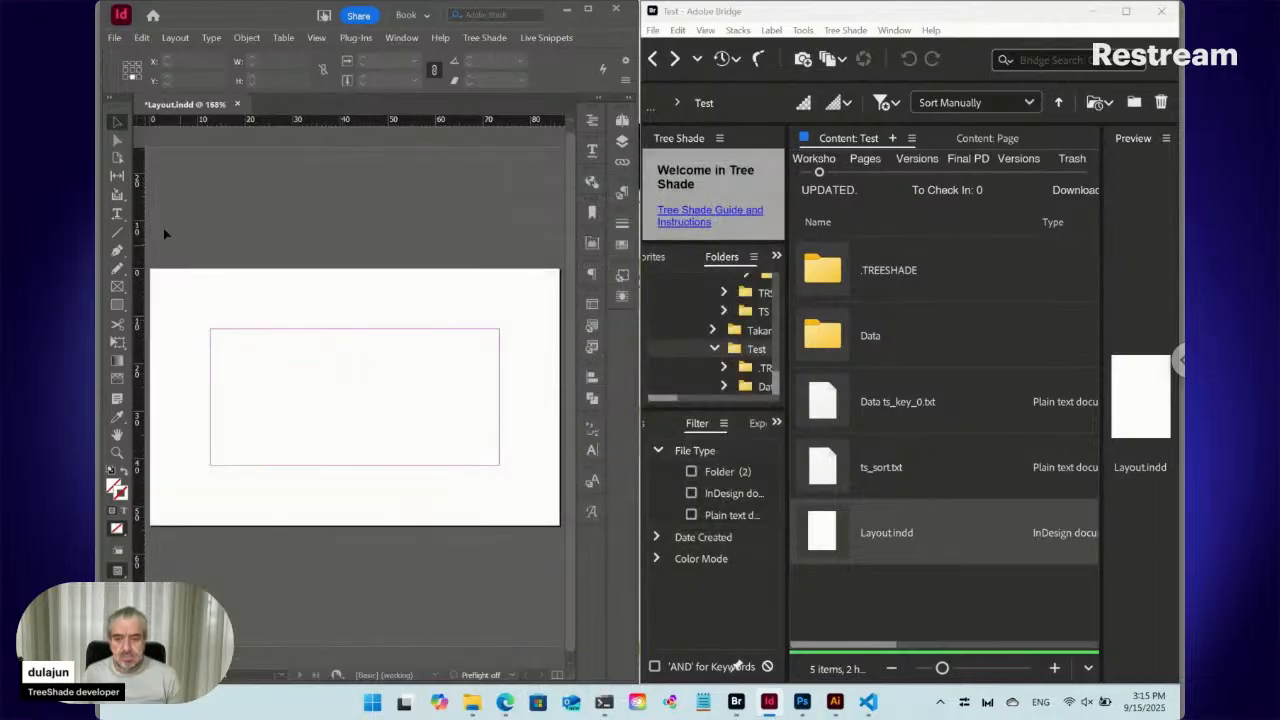
- Draw a text frame filling the area inside the page margins
click(117, 213)
drag(212, 330, 499, 465)
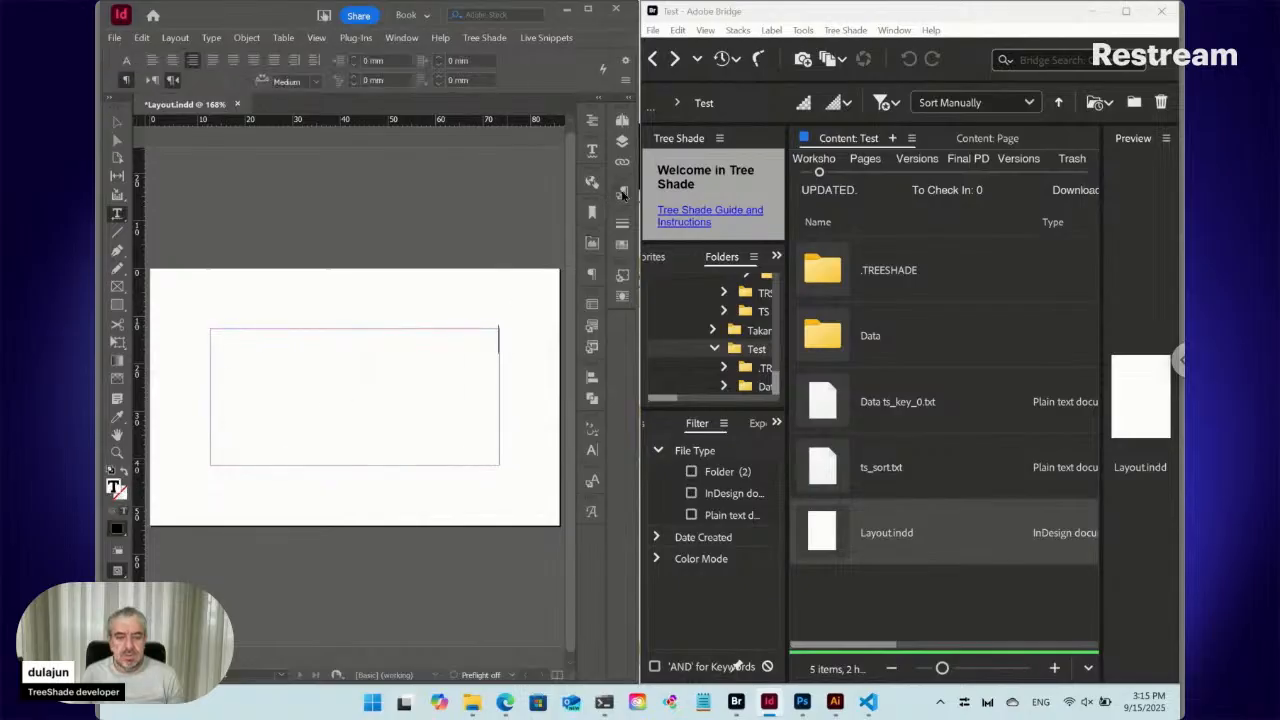
- Create a paragraph style named Body for the text frame and set the paragraph direction to left-to-right
click(622, 192)
click(595, 187)
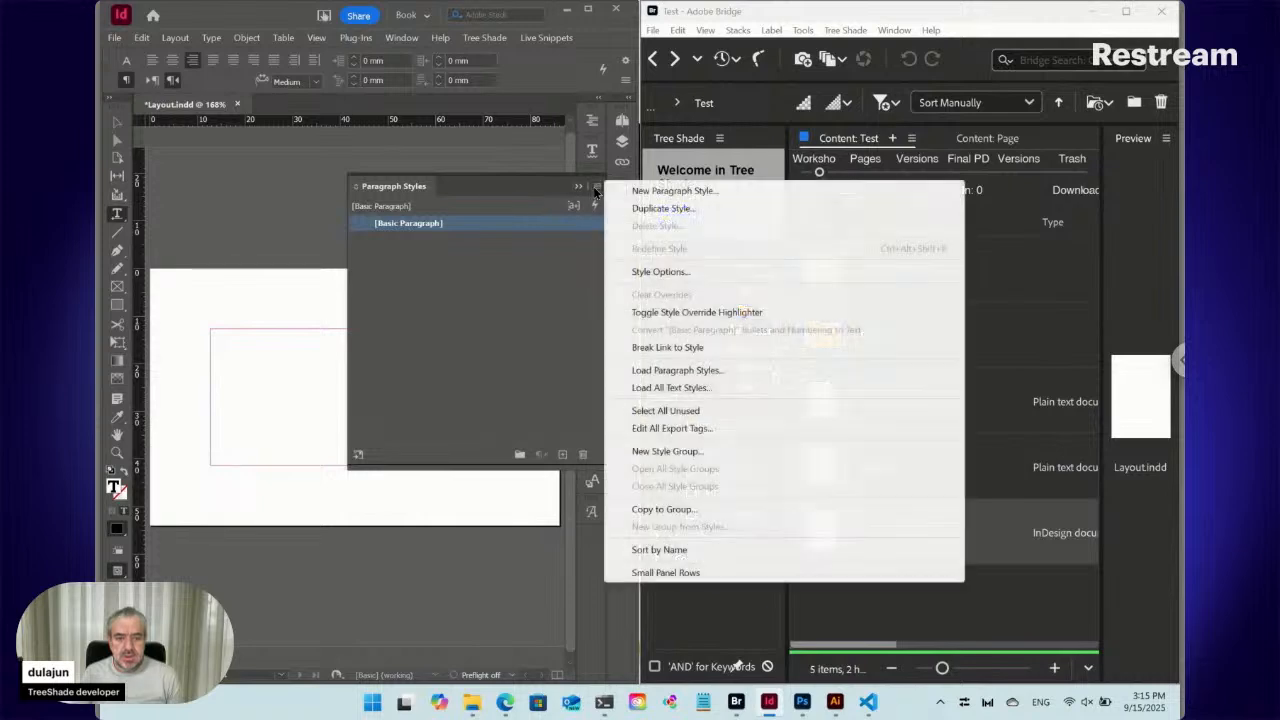
click(641, 194)
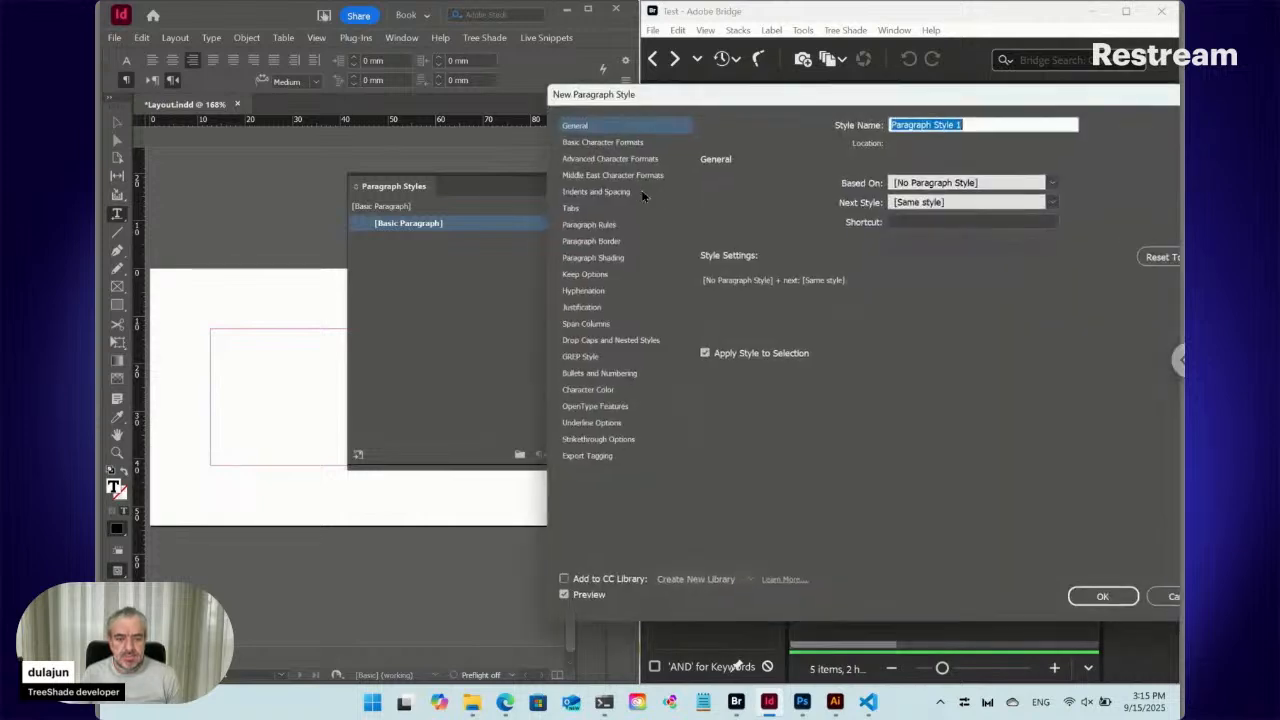
text(Body)
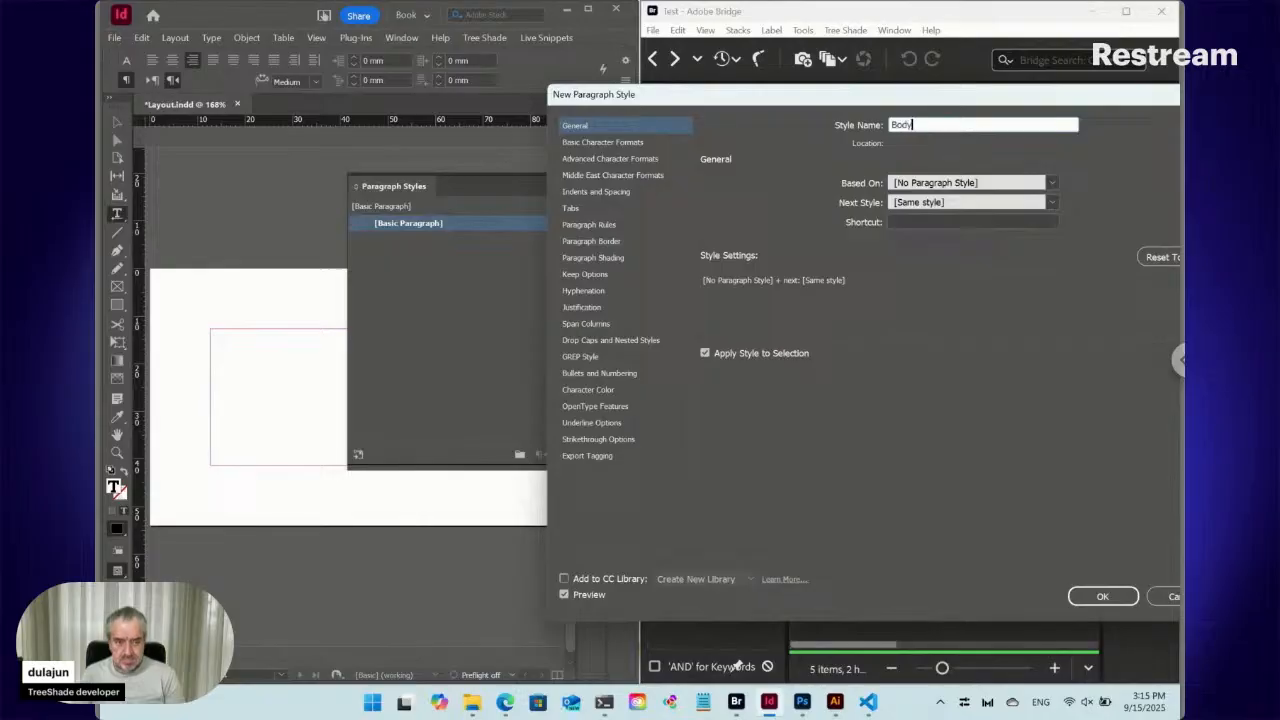
click(1083, 596)
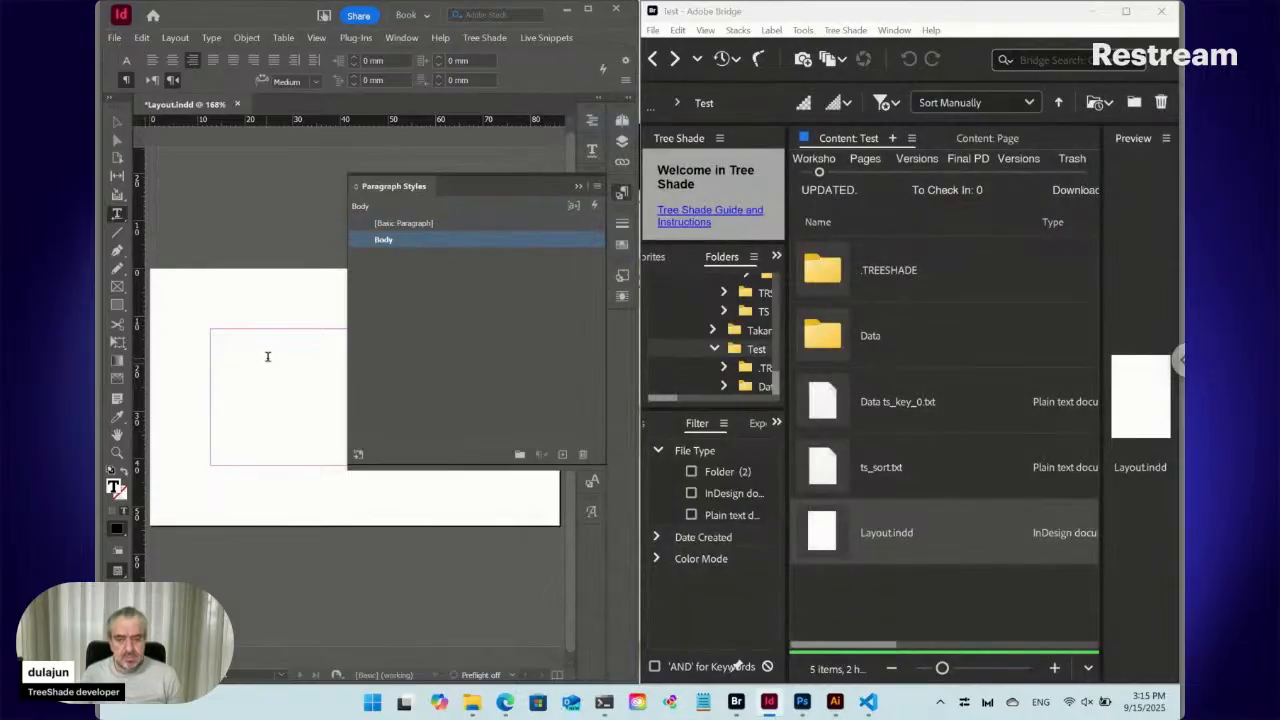
click(152, 80)
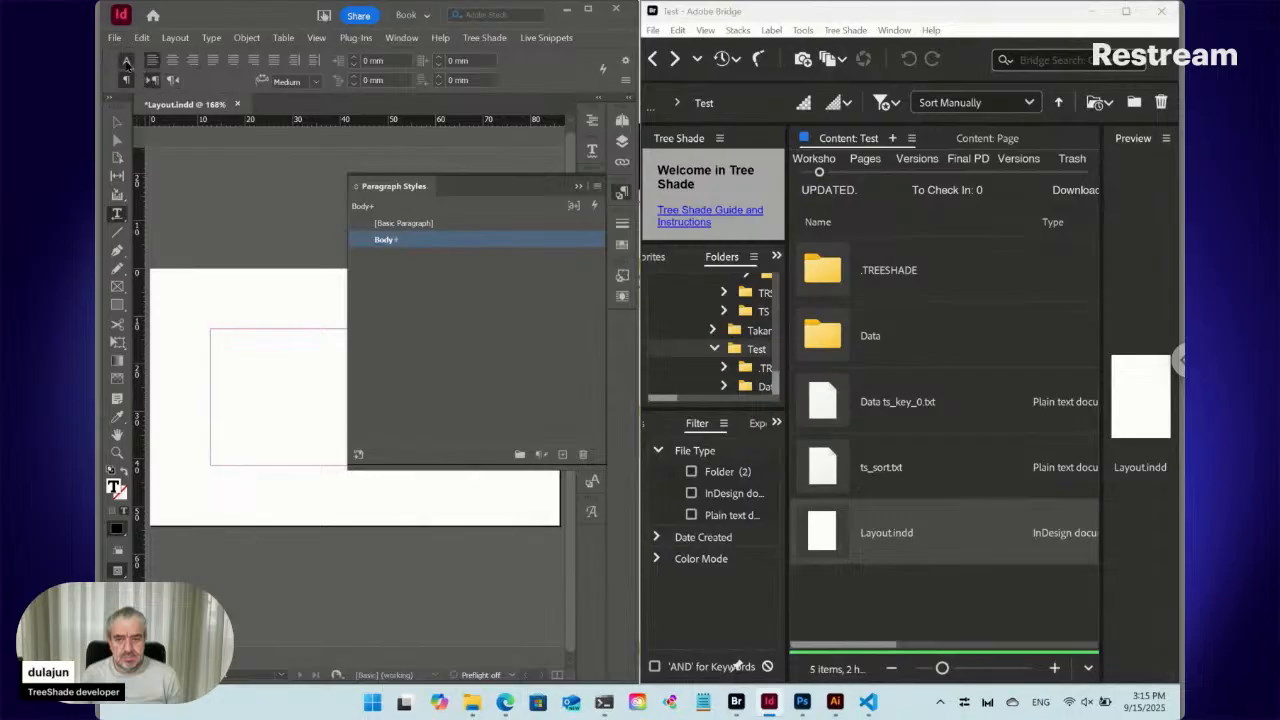
click(126, 62)
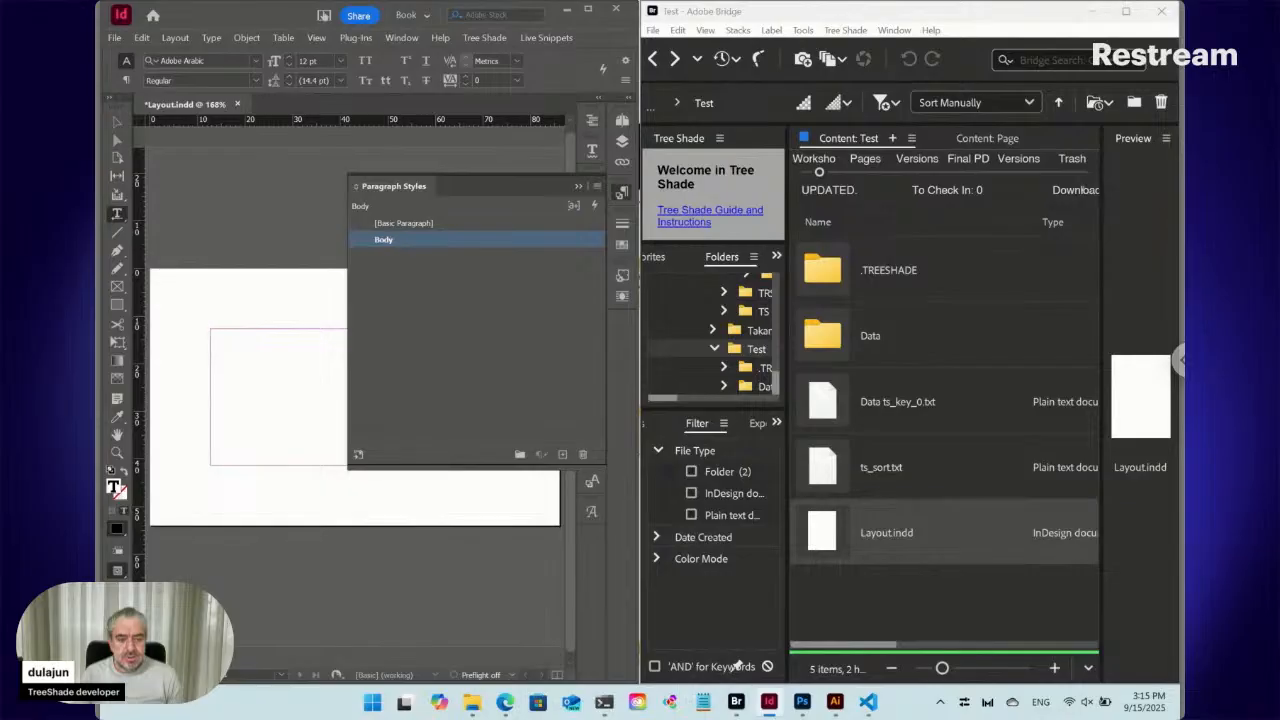
- In the Data folder in Bridge, create a new Tree Shade text file named Cell
double_click(822, 335)
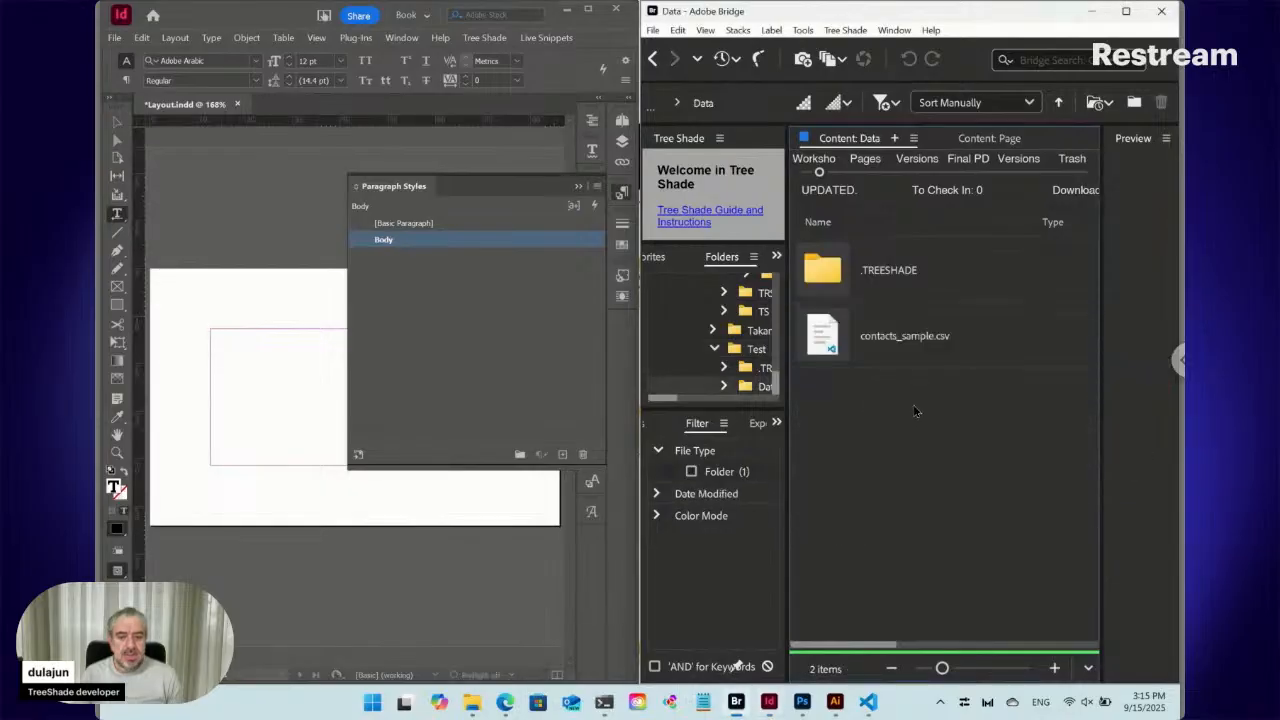
click(237, 348)
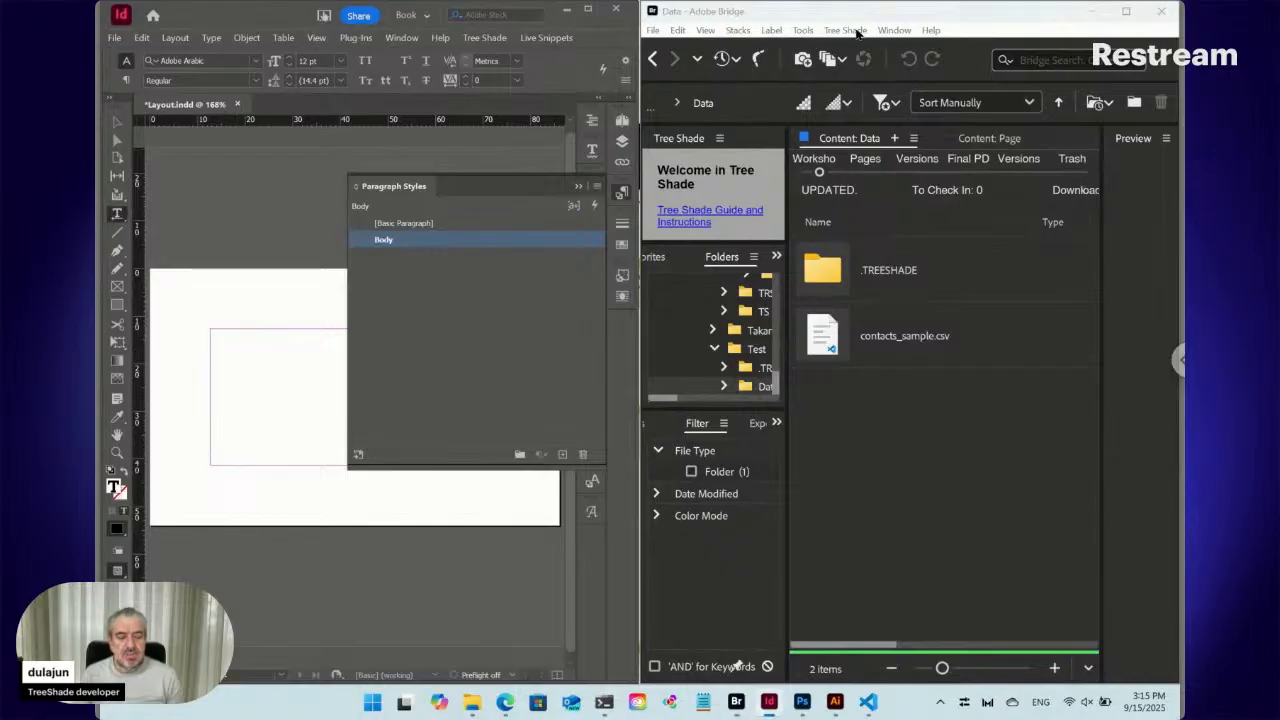
click(857, 33)
mouse_move(860, 49)
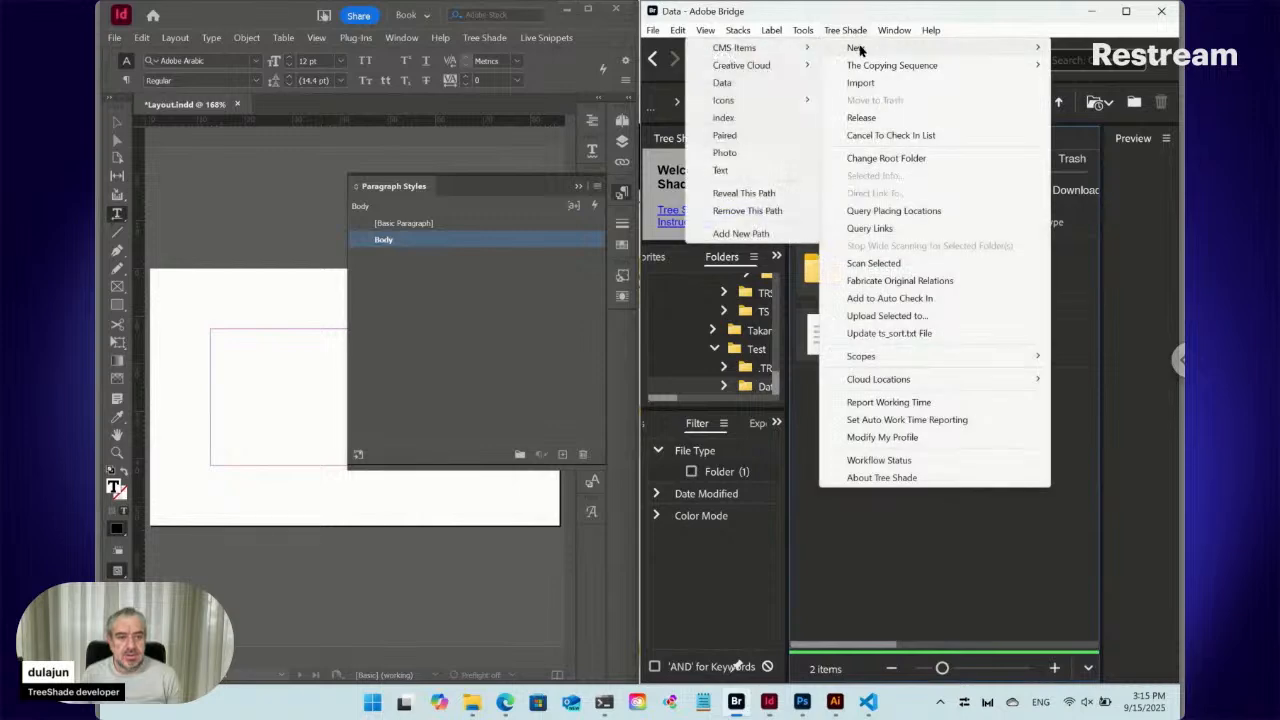
click(746, 172)
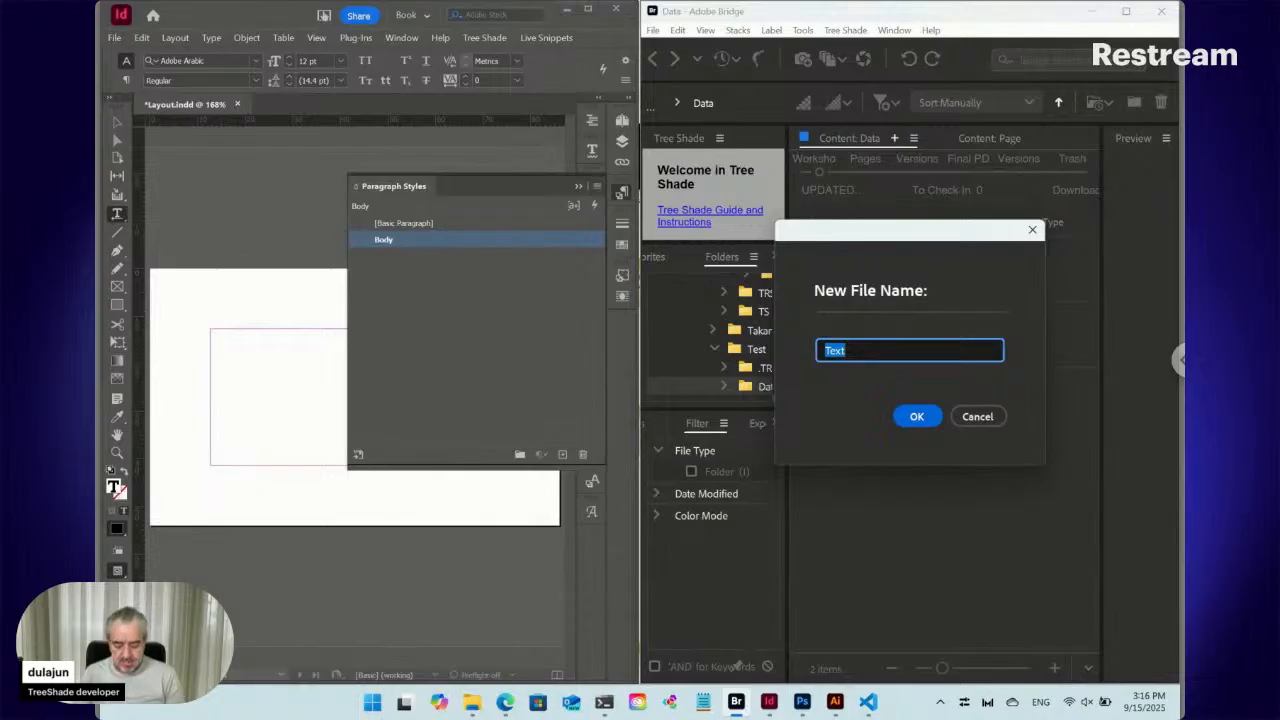
text(Sta)
text(Record)
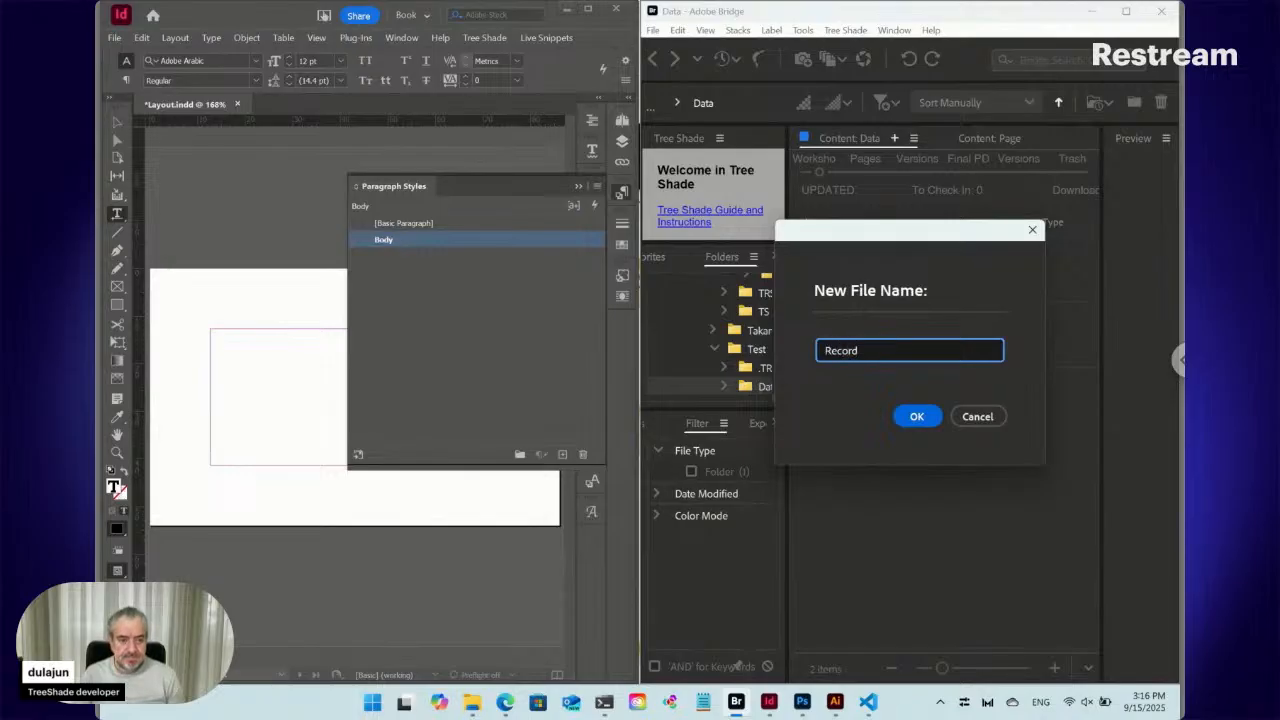
double_click(848, 349)
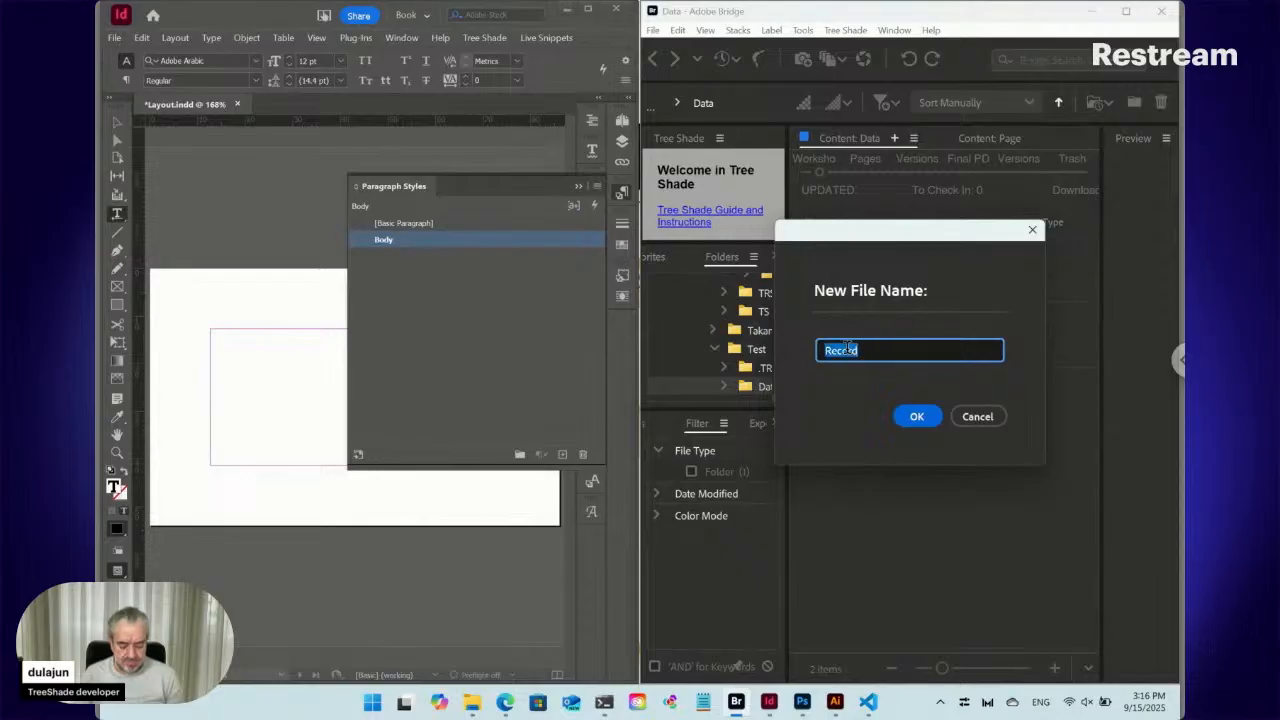
text(Cell)
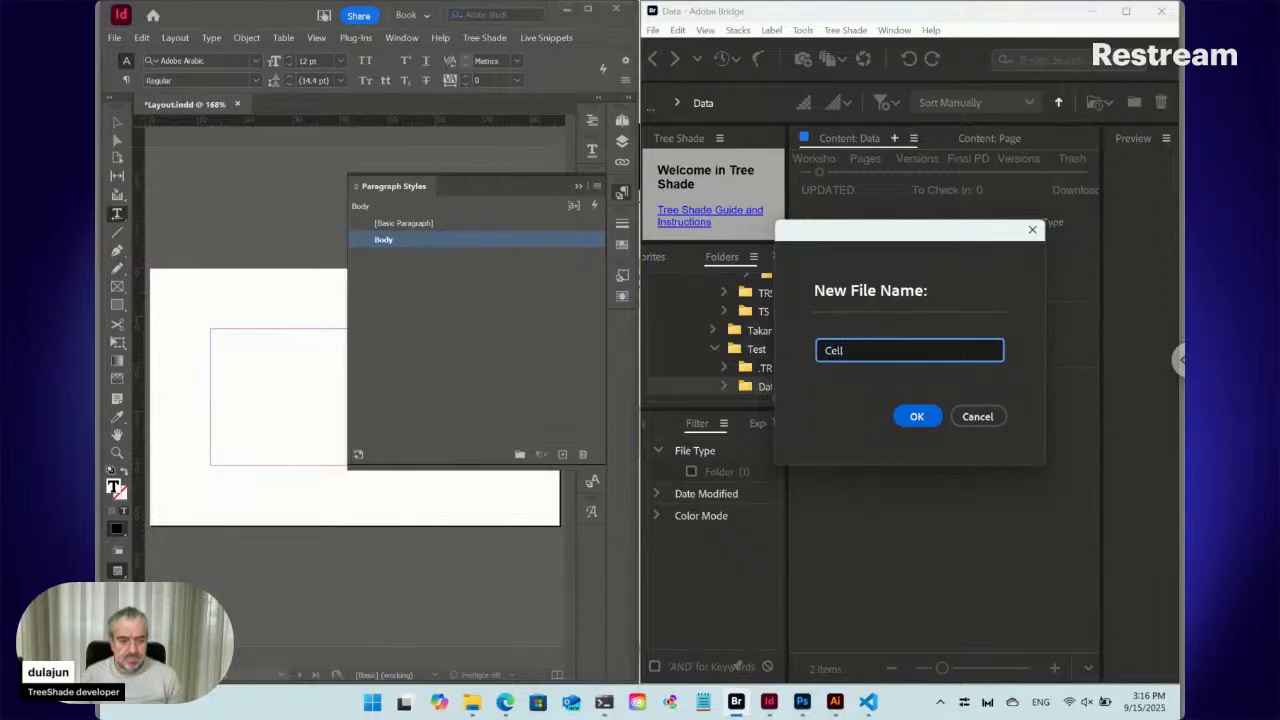
click(912, 415)
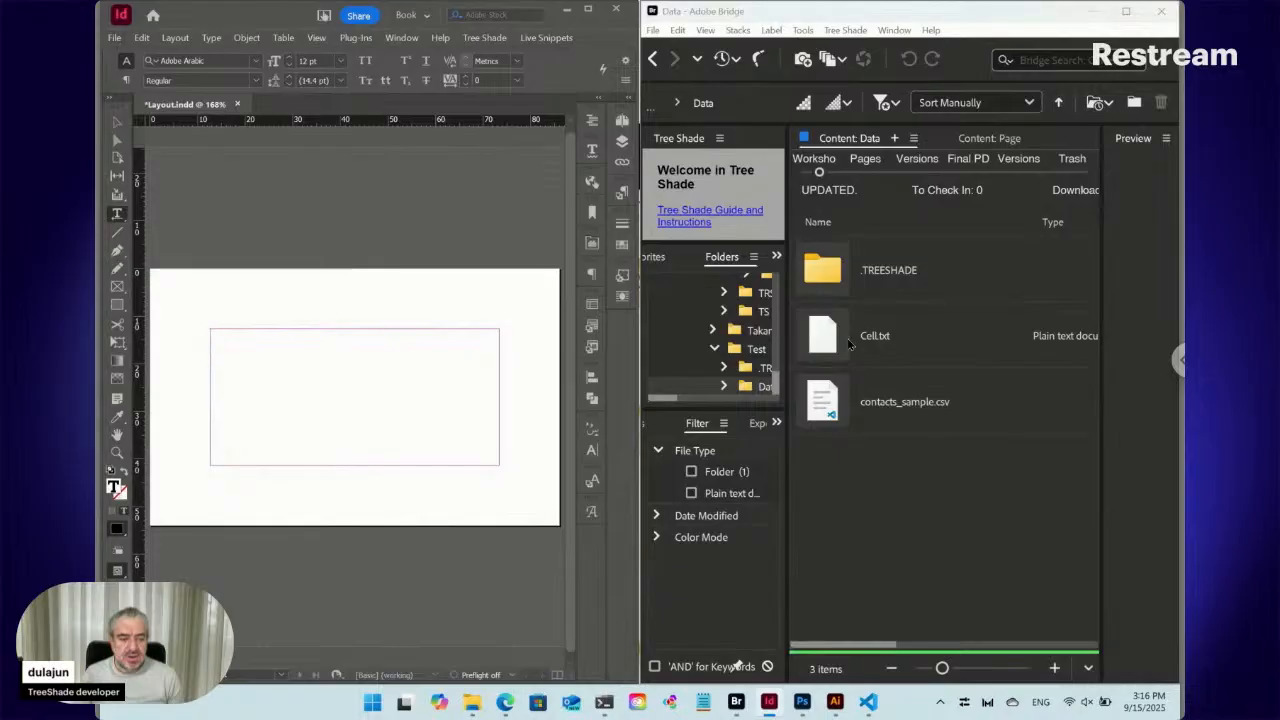
- Place Cell.txt from Bridge into the text frame of the InDesign layout
click(828, 341)
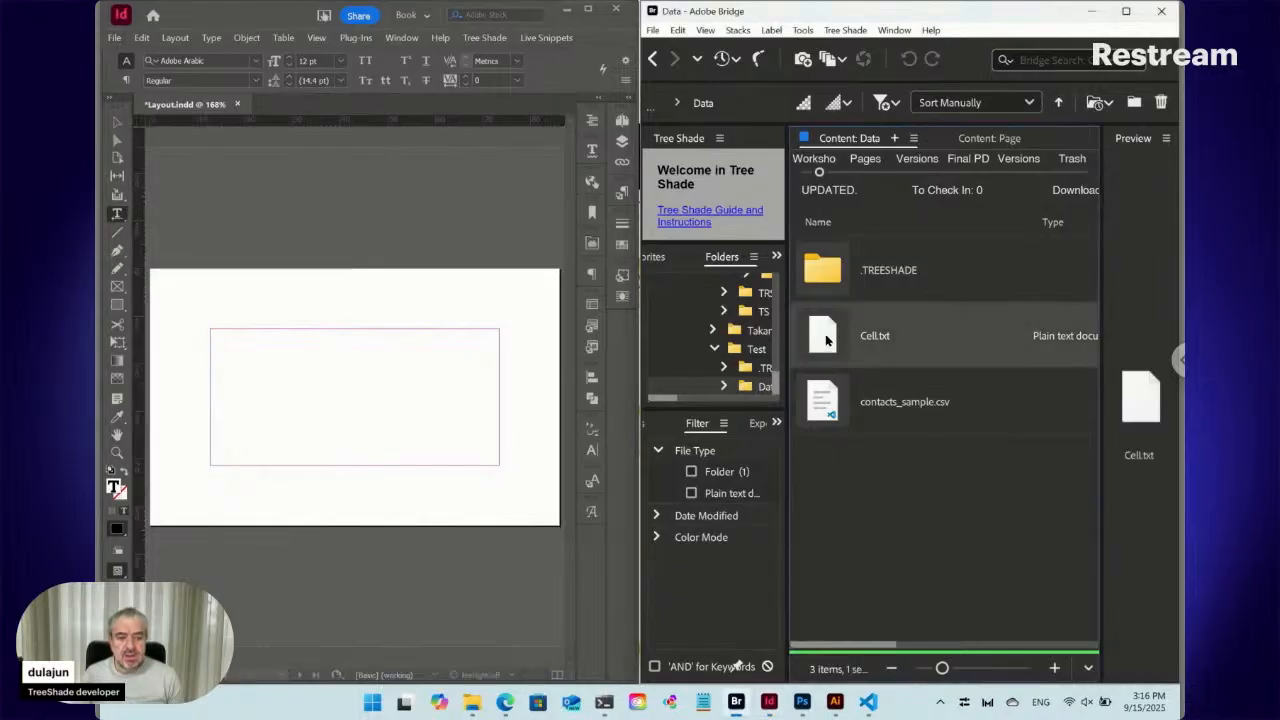
right_click(826, 341)
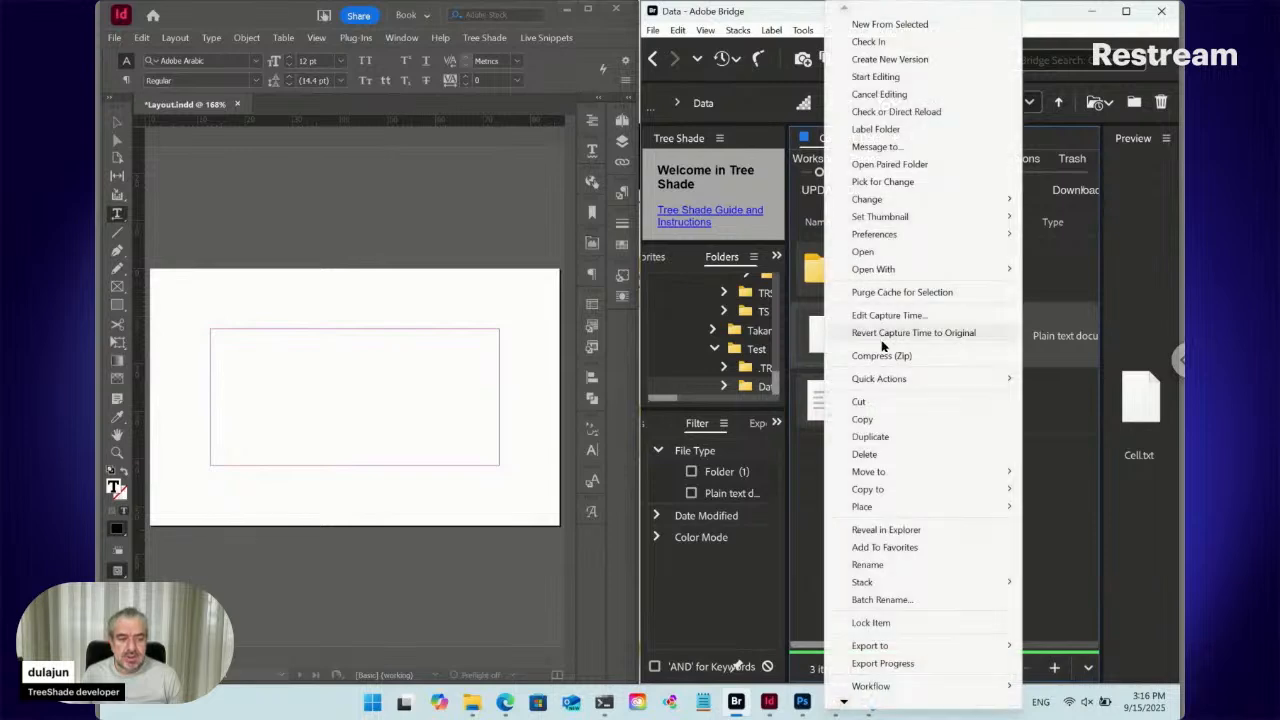
mouse_move(891, 507)
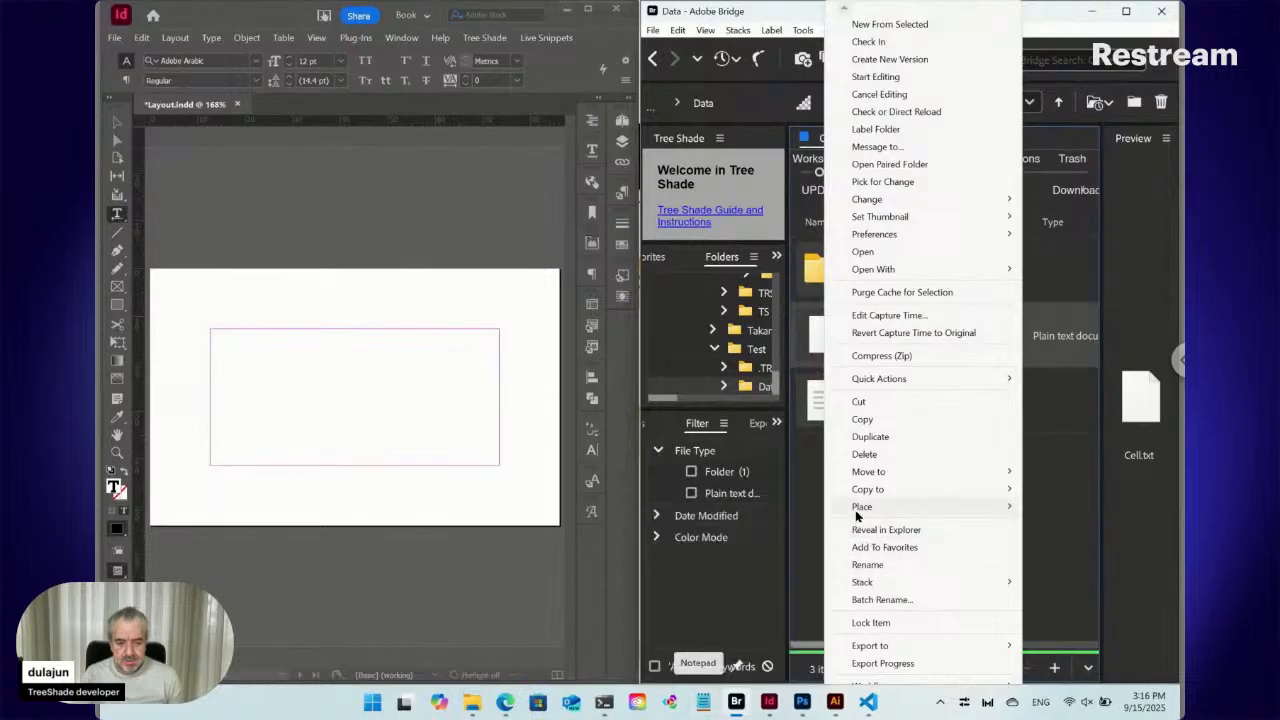
click(662, 698)
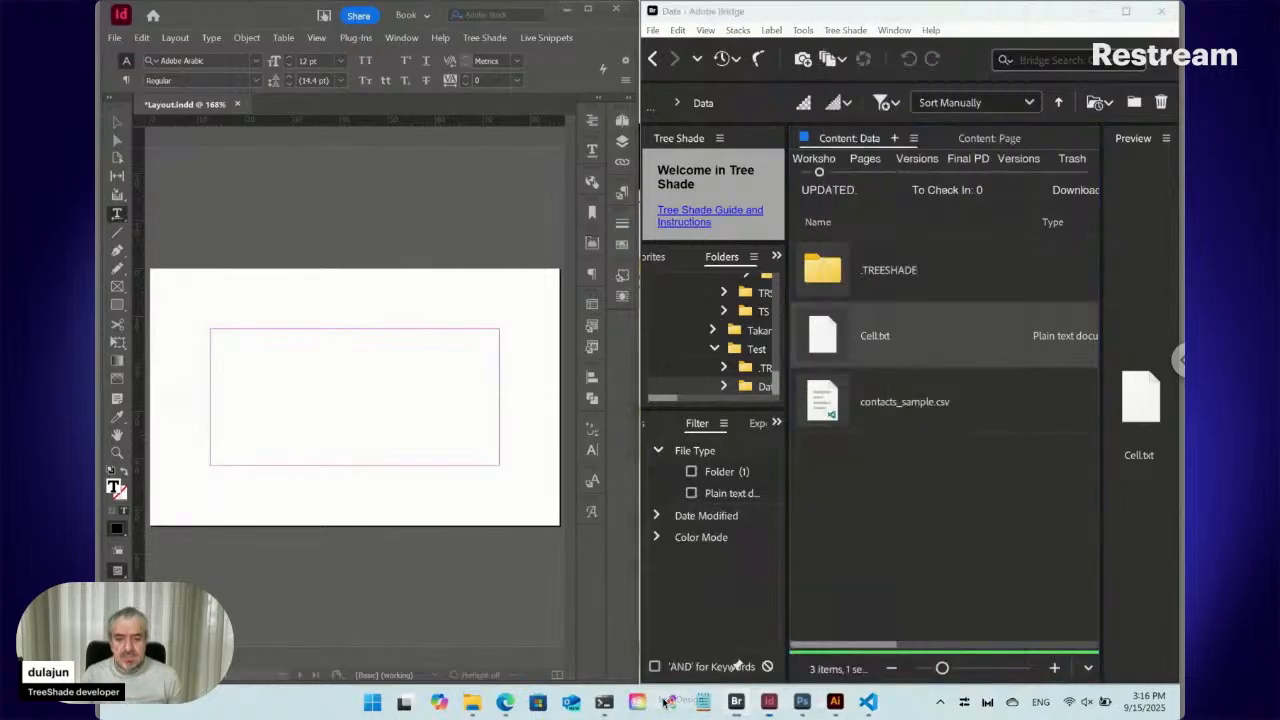
click(345, 444)
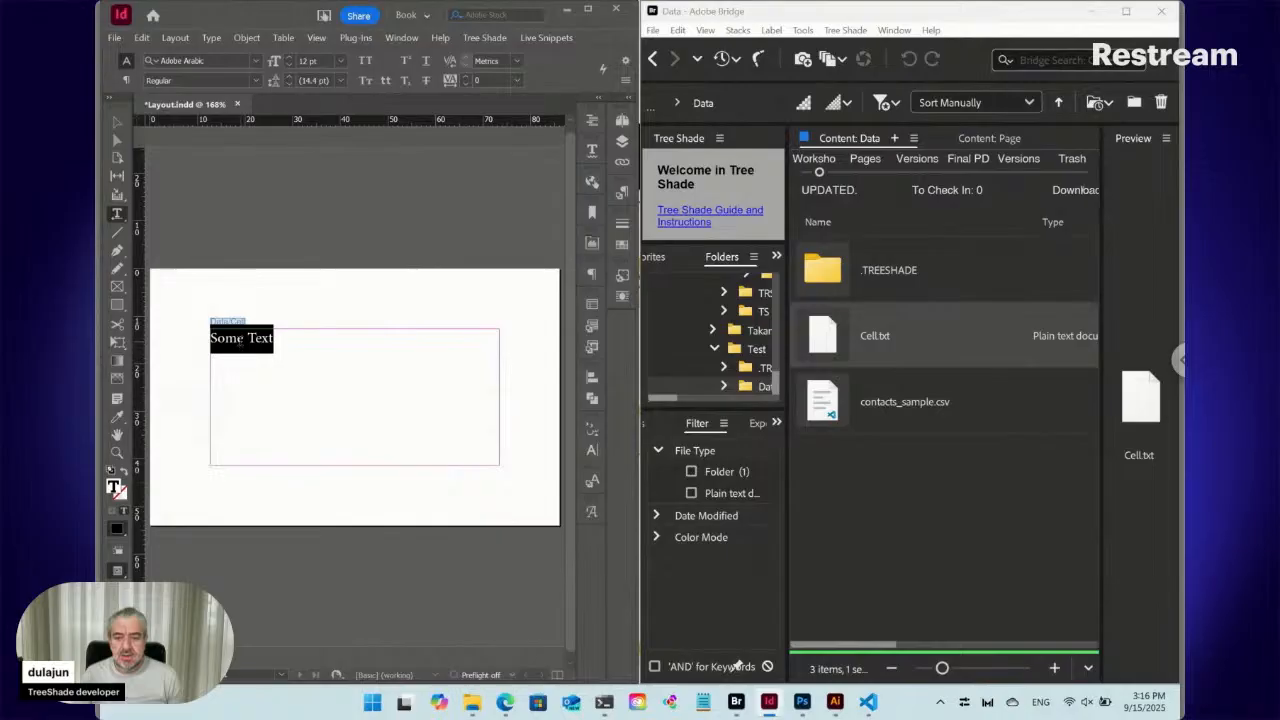
- Show hidden characters around the placed Data/Cell snippet and compare it in preview and normal screen modes
click(240, 340)
key(ctrl+alt+i)
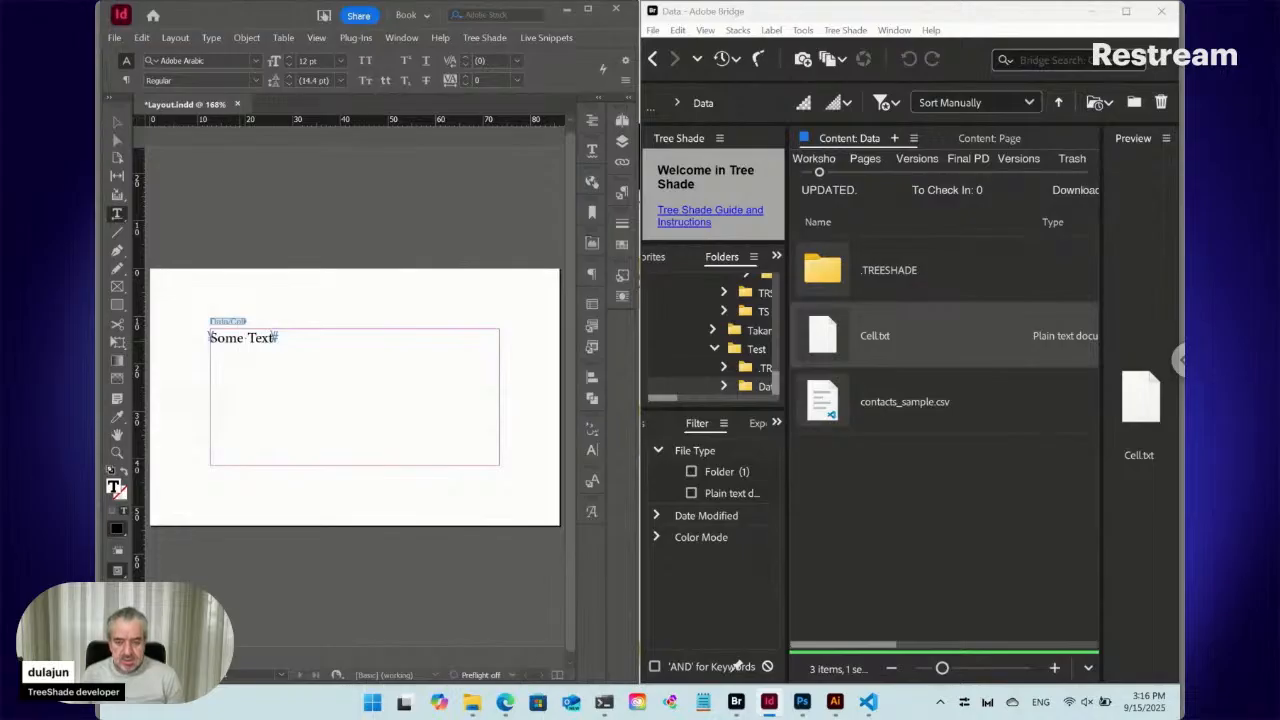
key(ctrl+=)
key(ctrl+=)
key(ctrl+=)
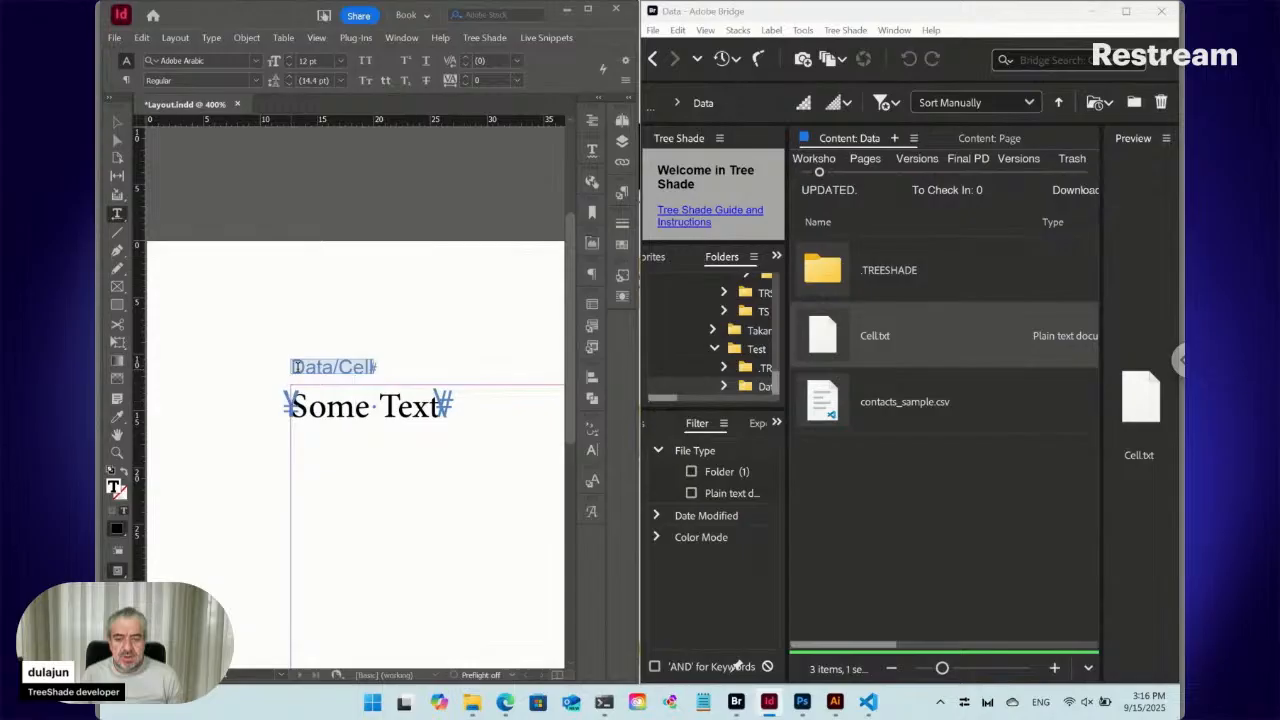
key(ctrl+shift+a)
key(w)
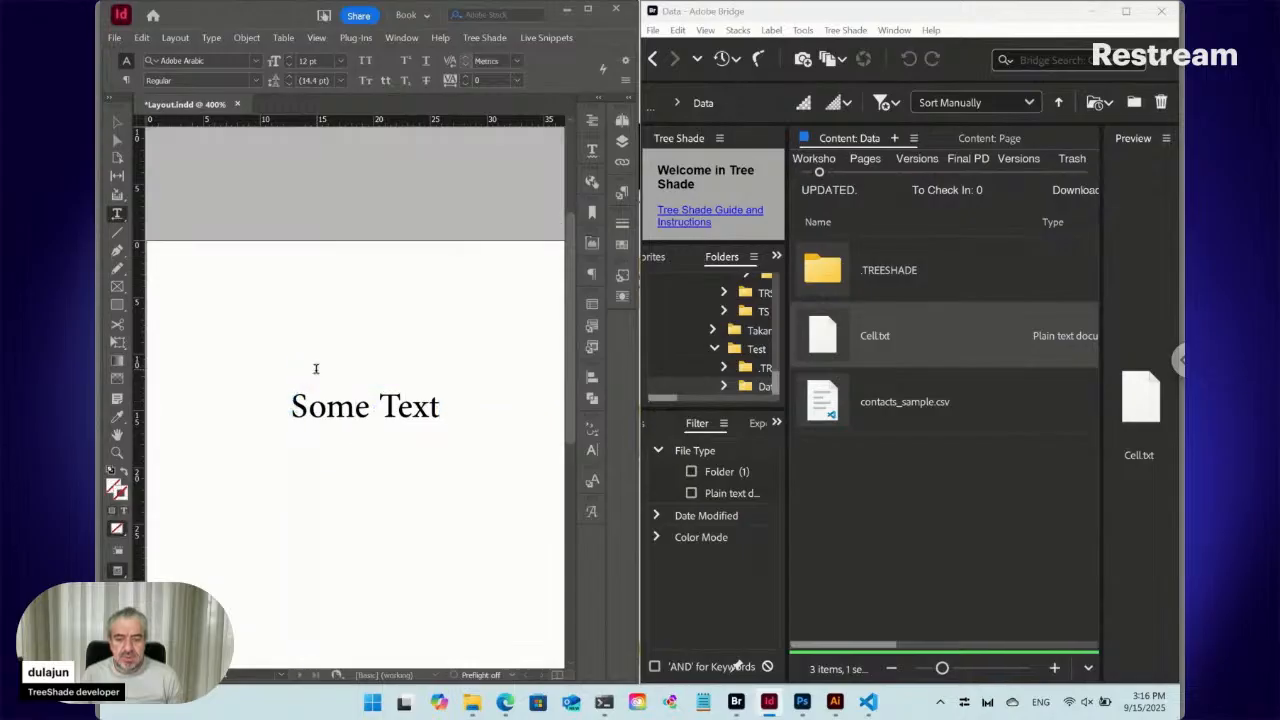
key(w)
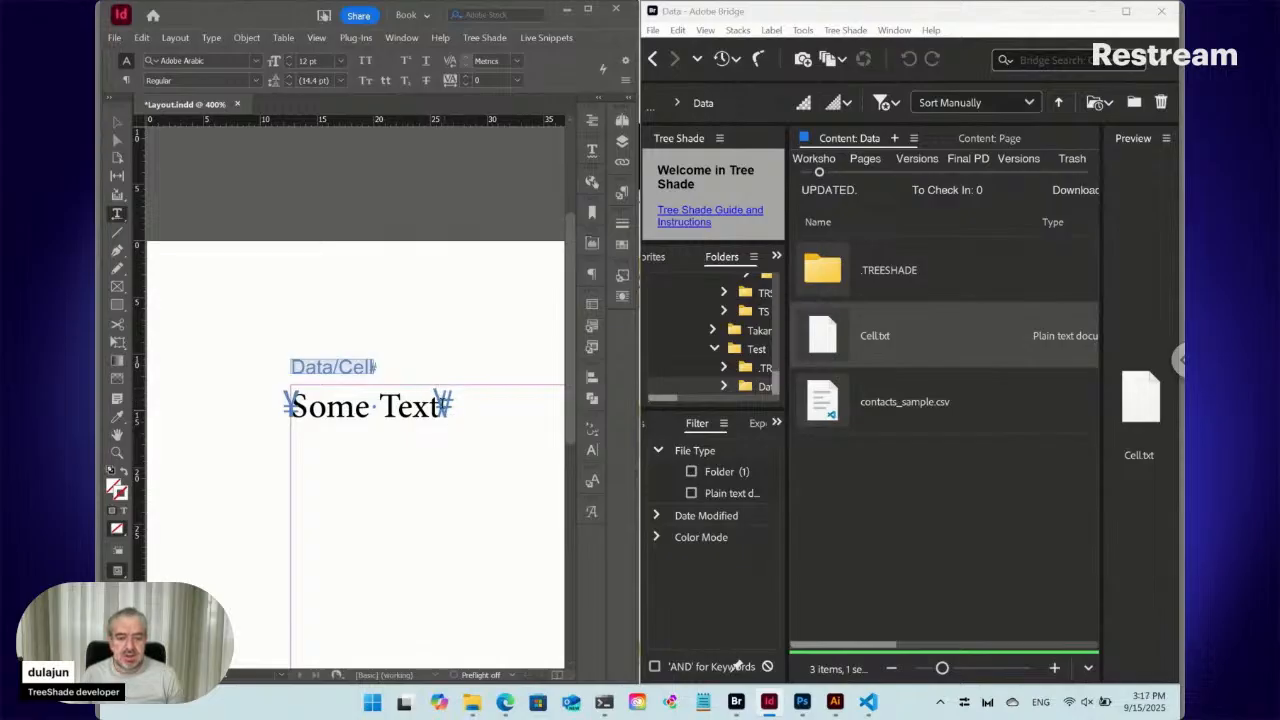
click(384, 406)
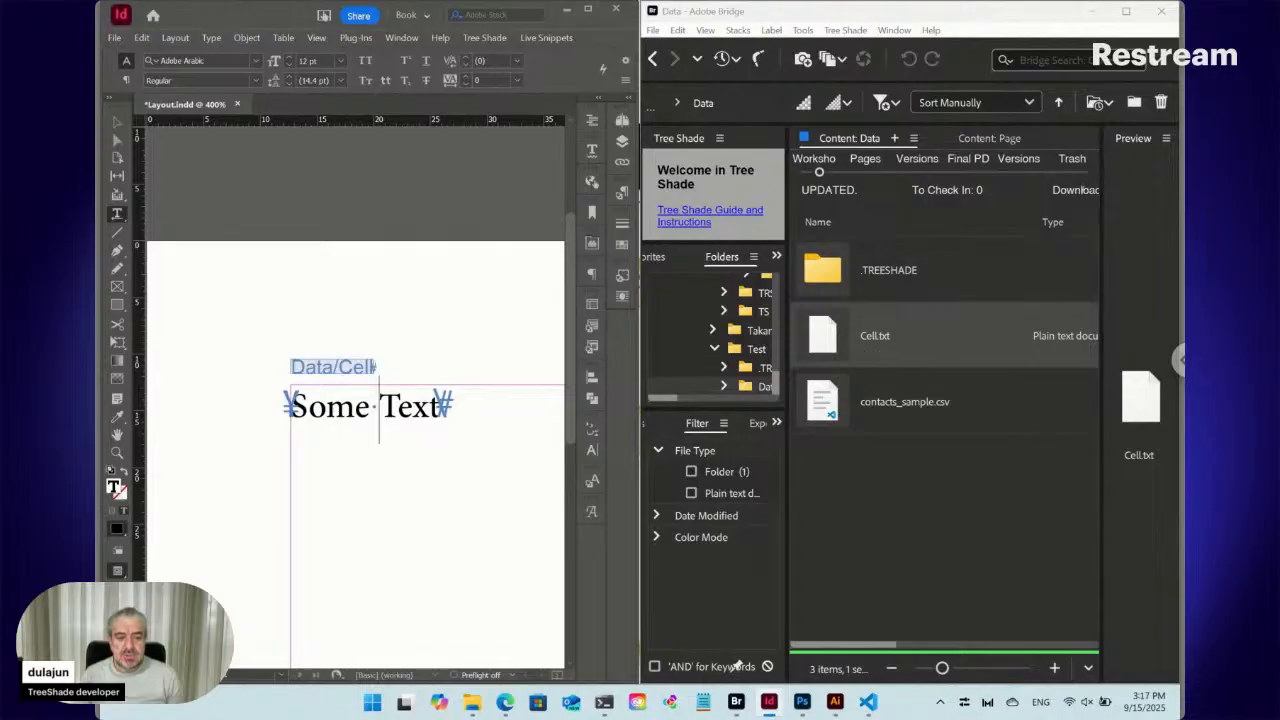
- Replace the content of Cell.txt in Bridge with "::" and save it
double_click(829, 340)
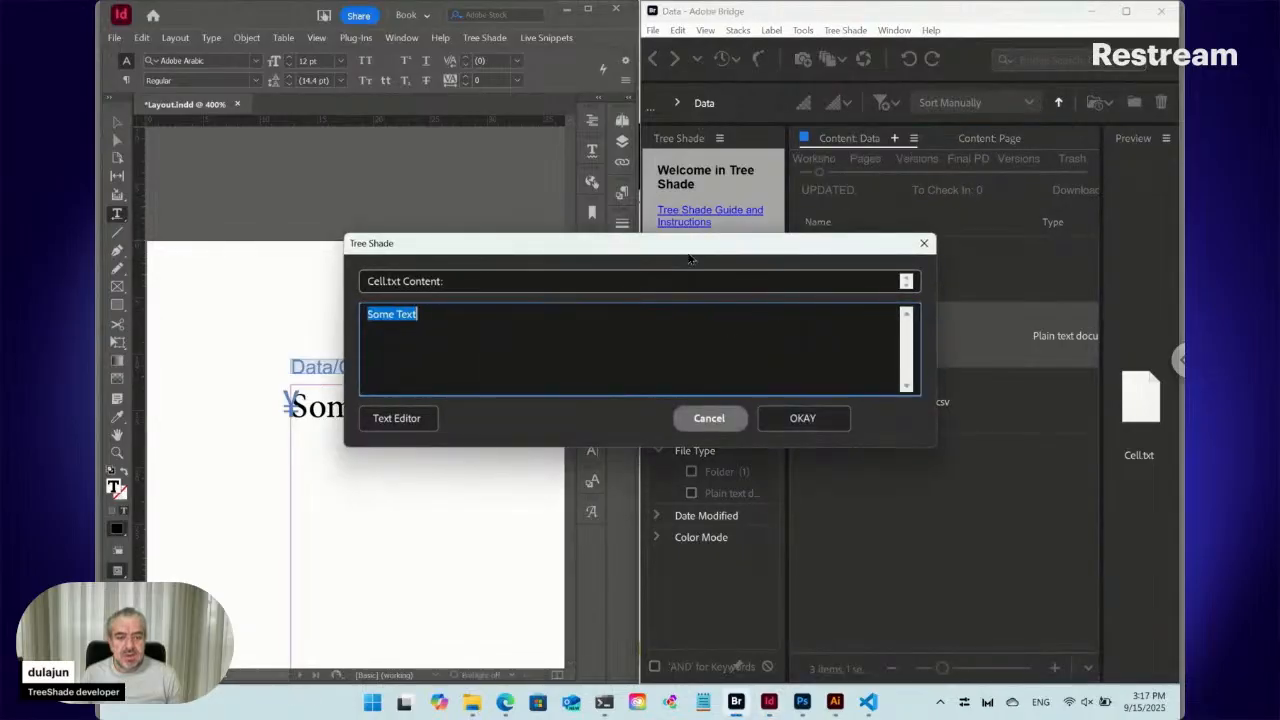
drag(688, 258, 754, 462)
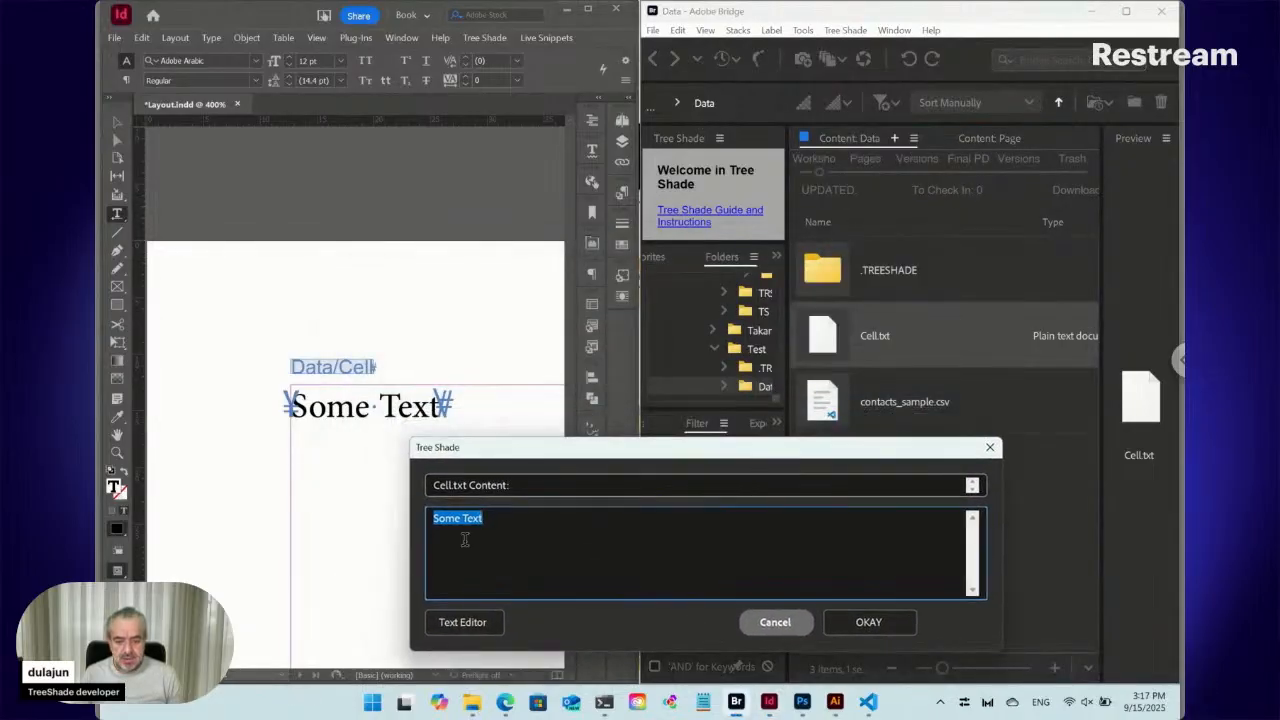
key(BackSpace)
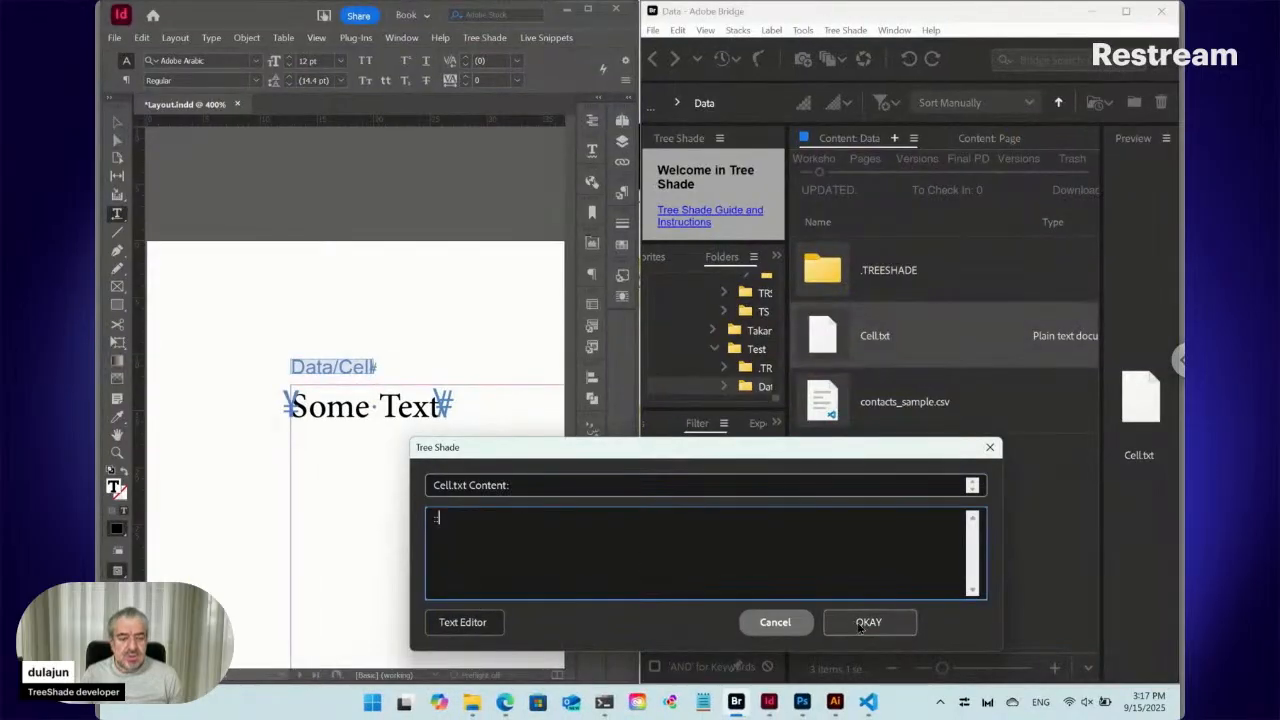
click(859, 624)
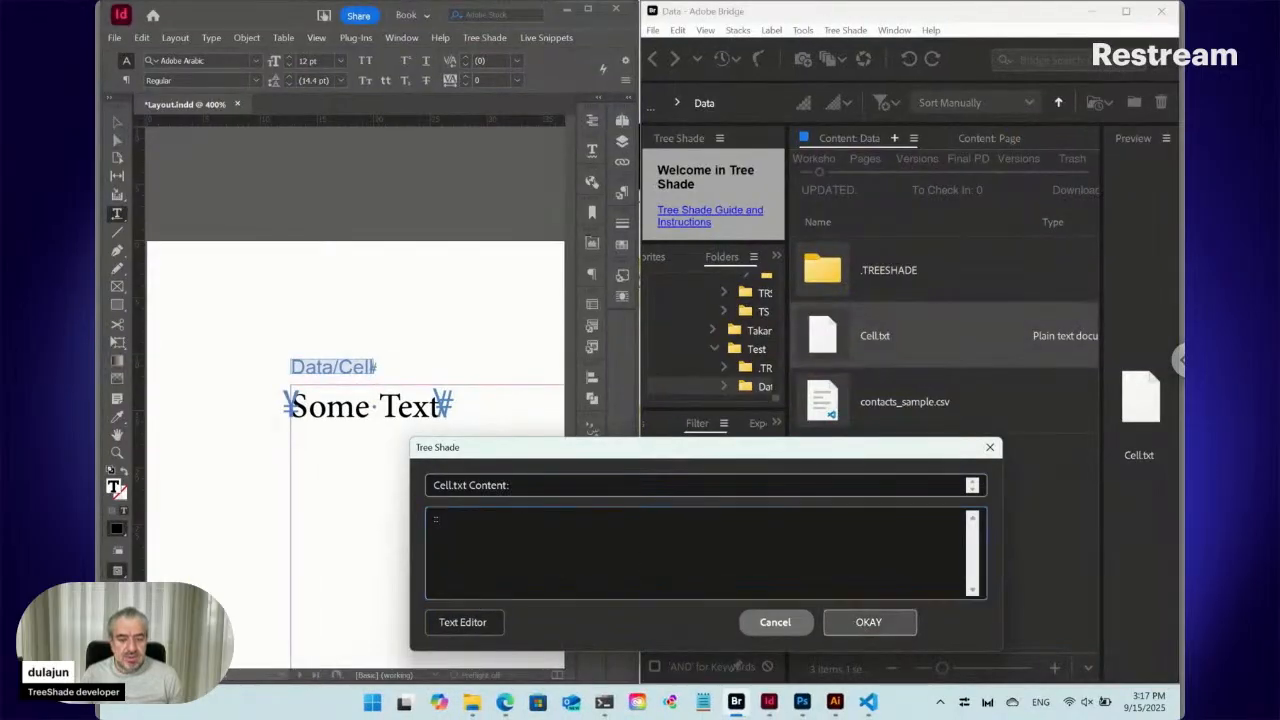
- Reopen the content of Cell.txt and look through the Path:Method:Separator syntax reference
double_click(828, 337)
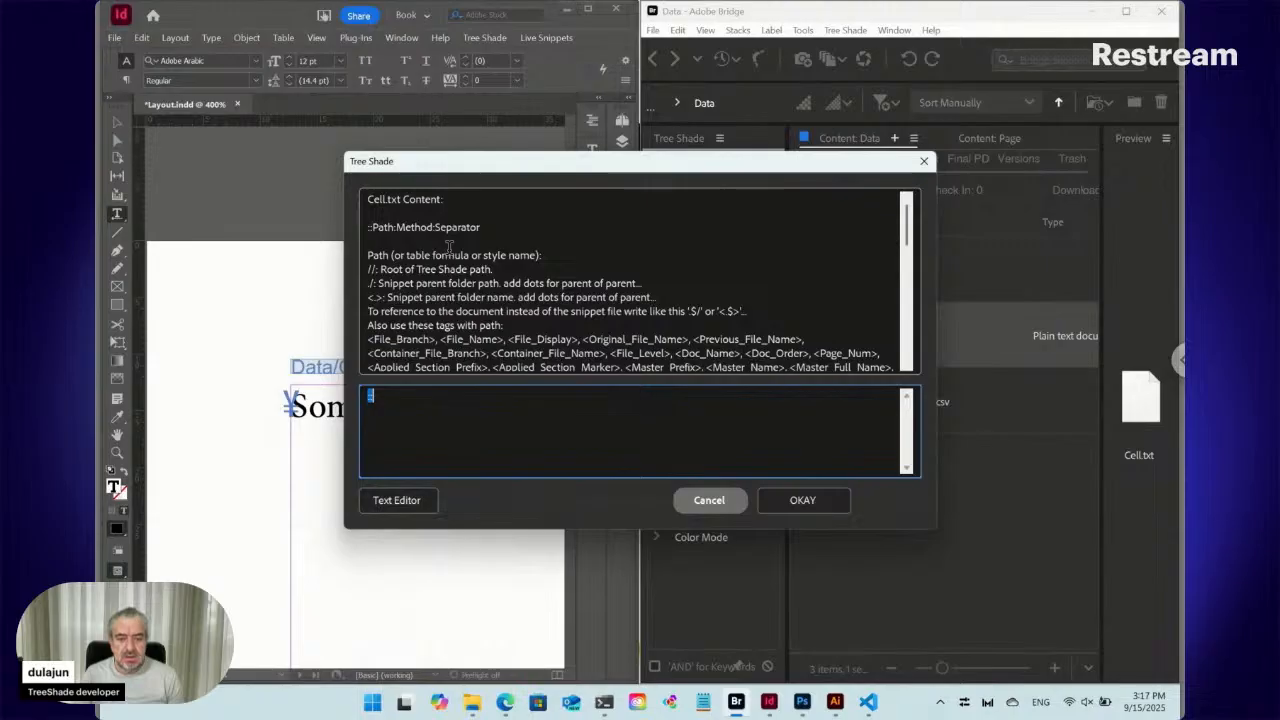
scroll(449, 247, down, 4)
scroll(632, 280, down, 1)
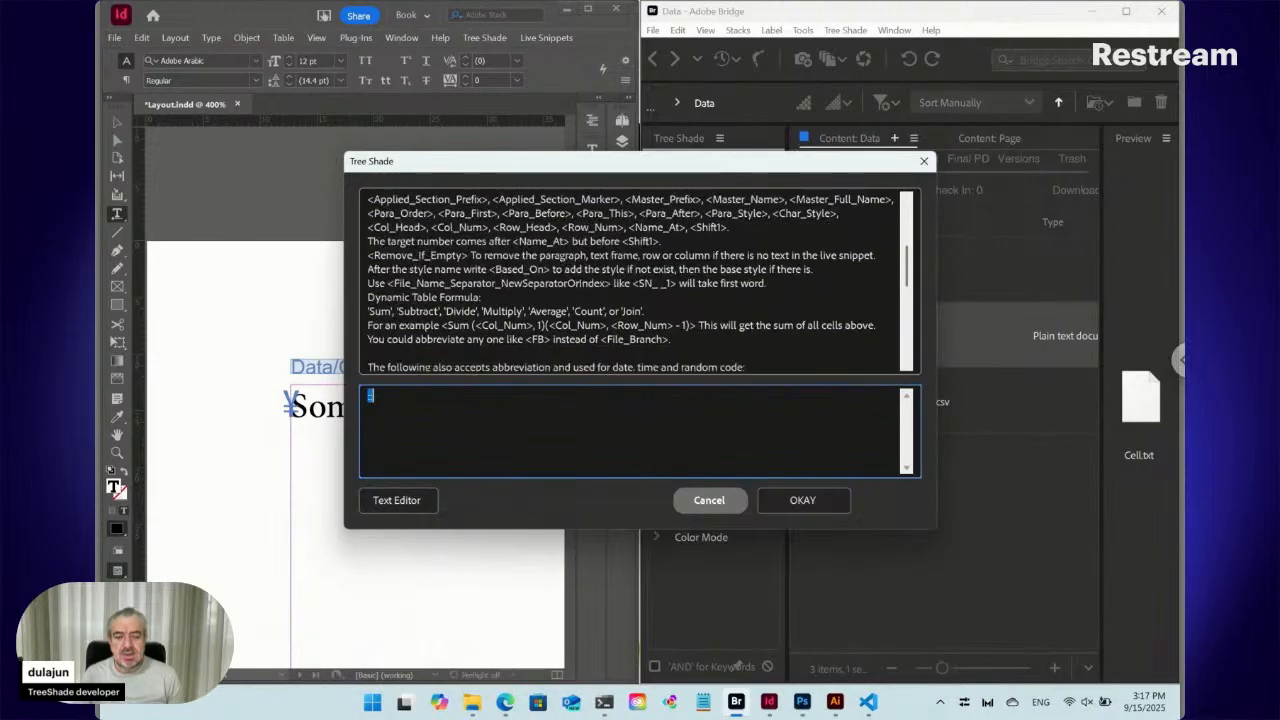
scroll(630, 282, down, 3)
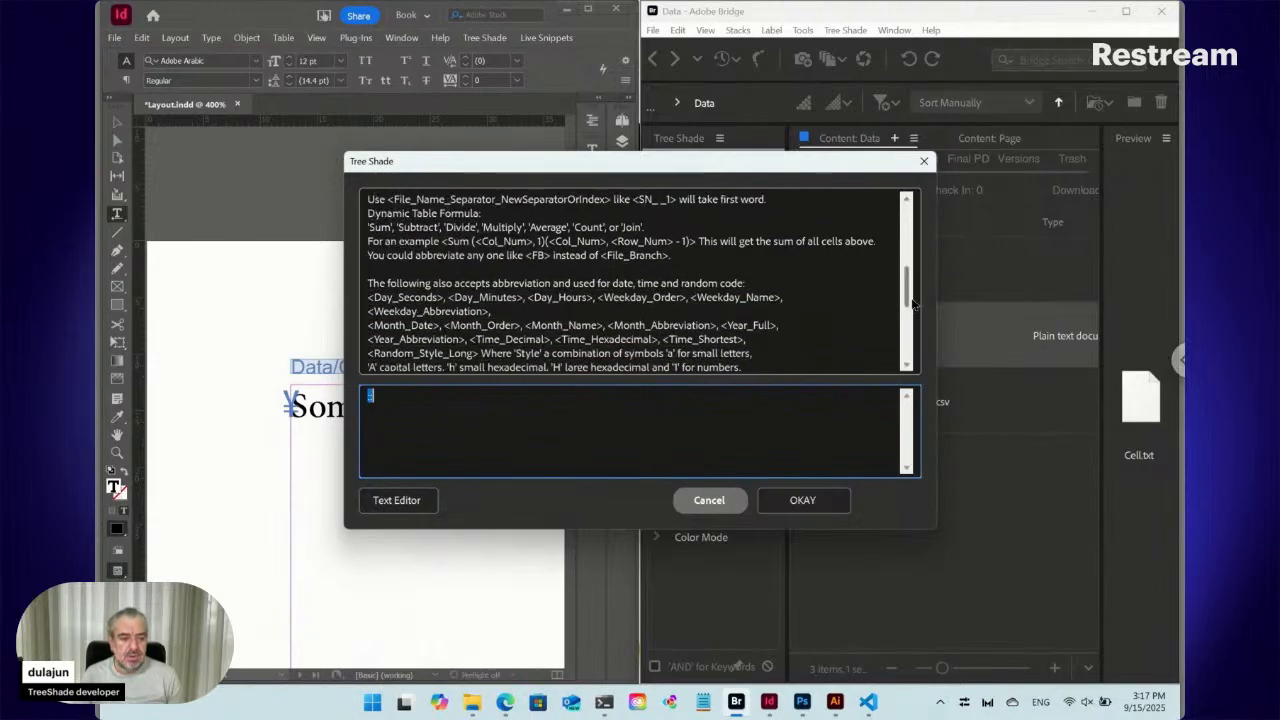
drag(906, 290, 906, 196)
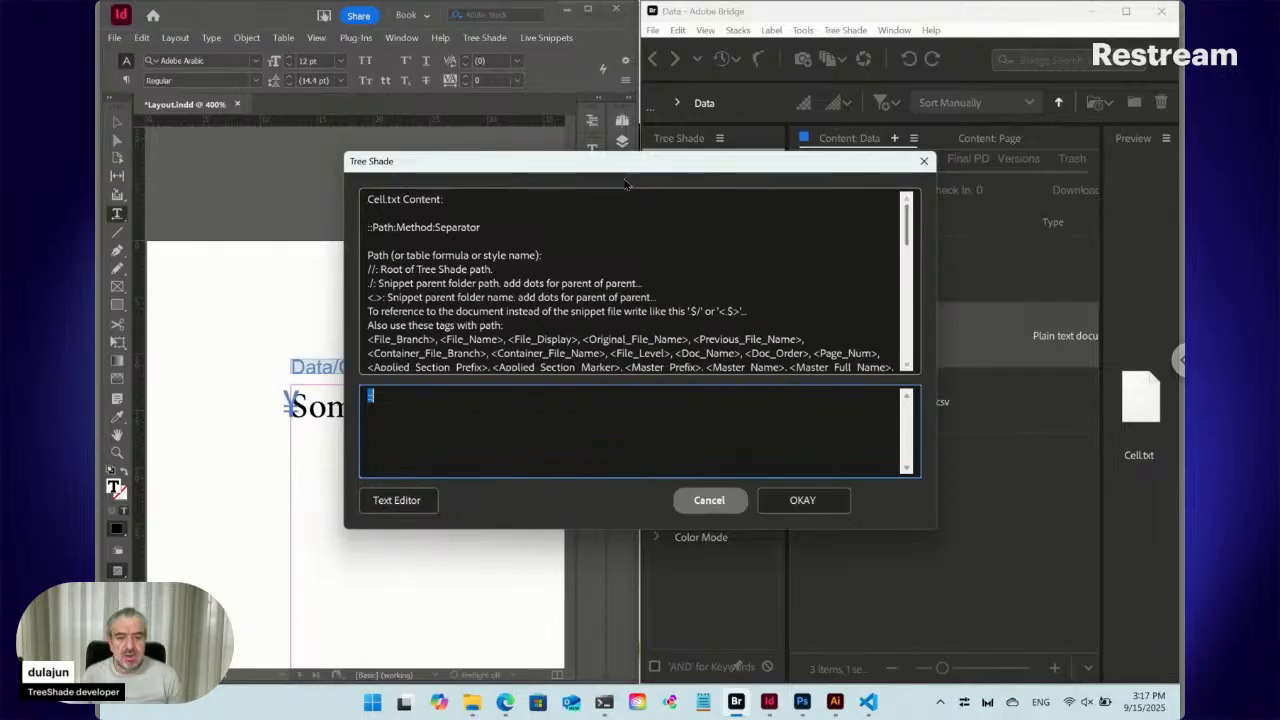
drag(610, 168, 773, 411)
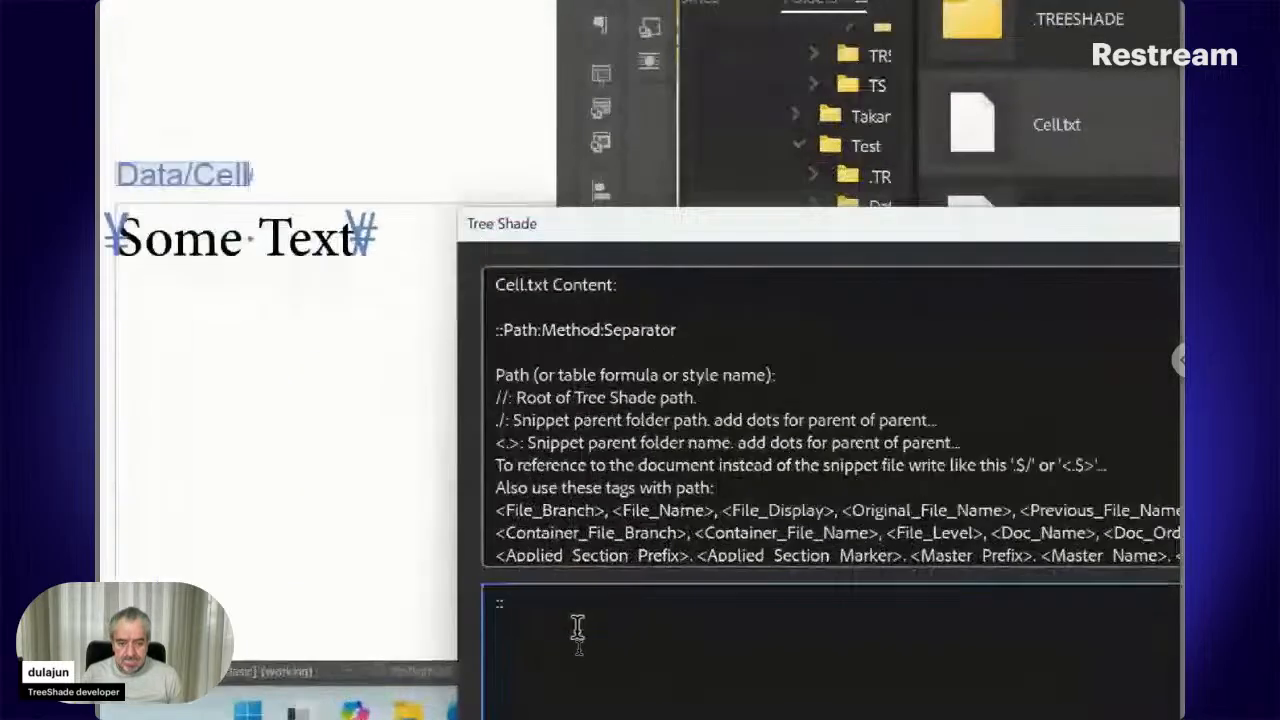
- Examine the path tags in the Cell.txt syntax reference, highlighting <File_Level>, <Row_Num> and <Row_Head>
text(:)
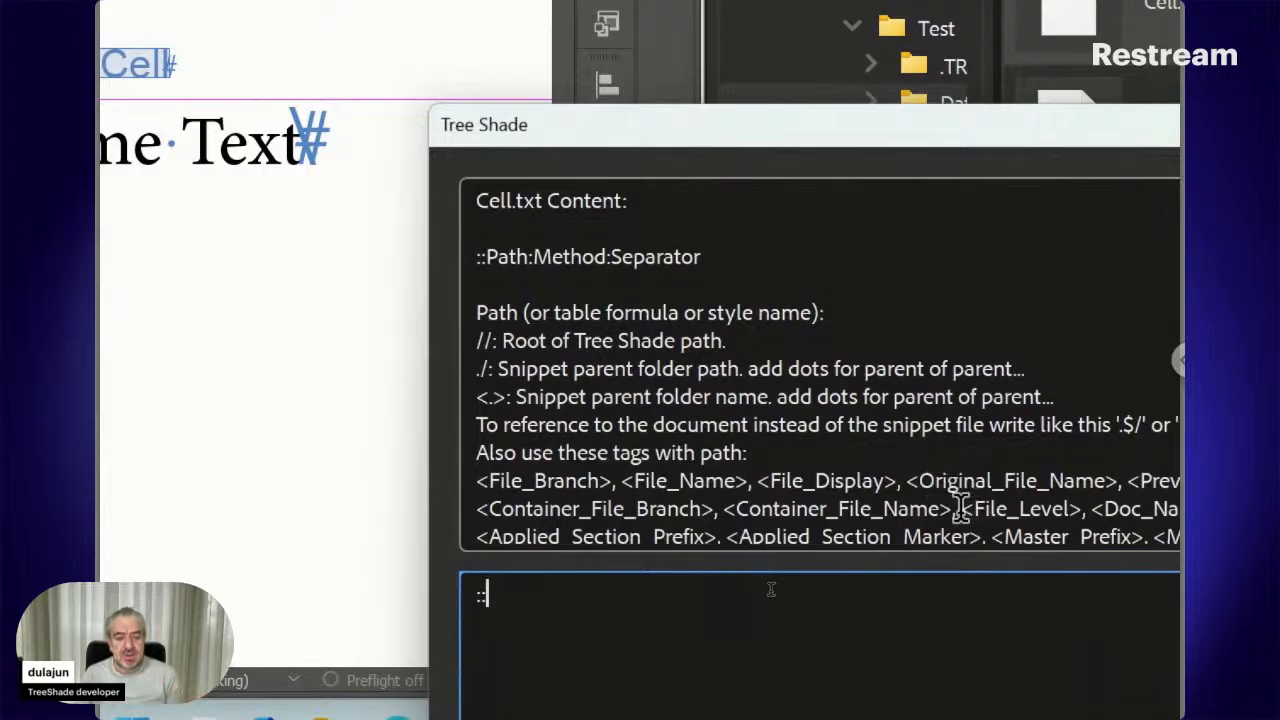
drag(958, 510, 1072, 510)
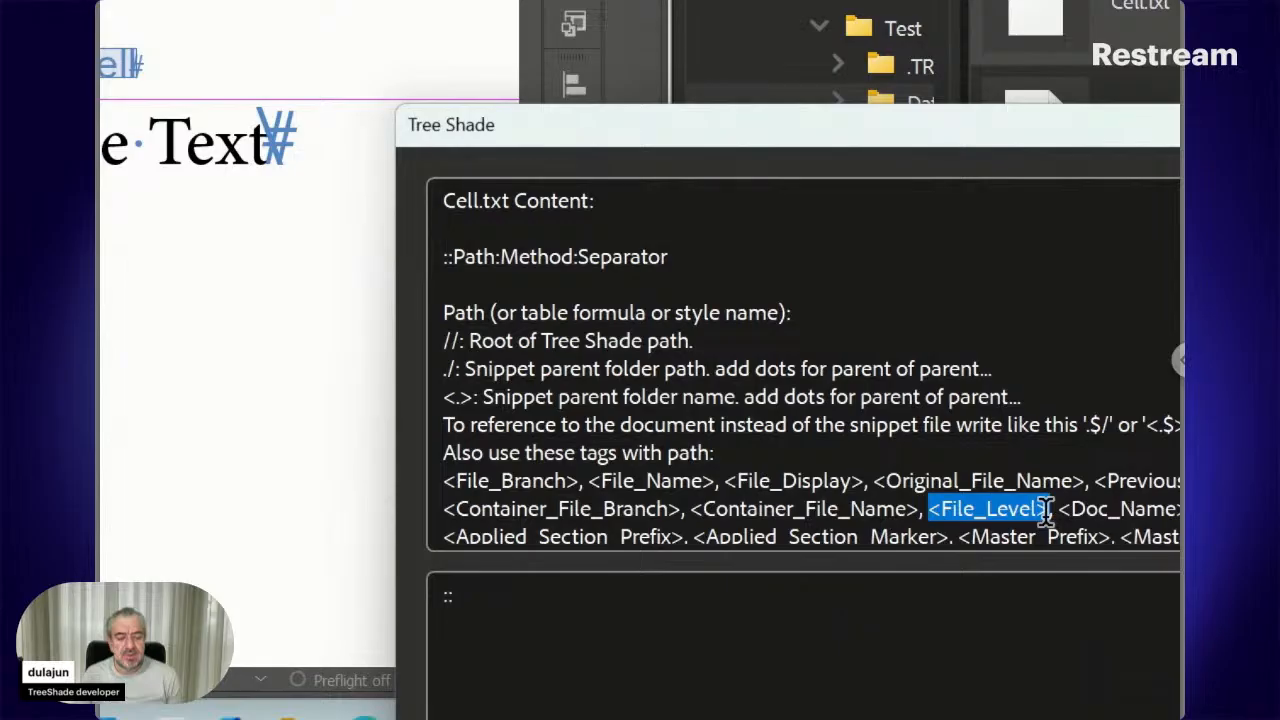
drag(1045, 510, 1050, 510)
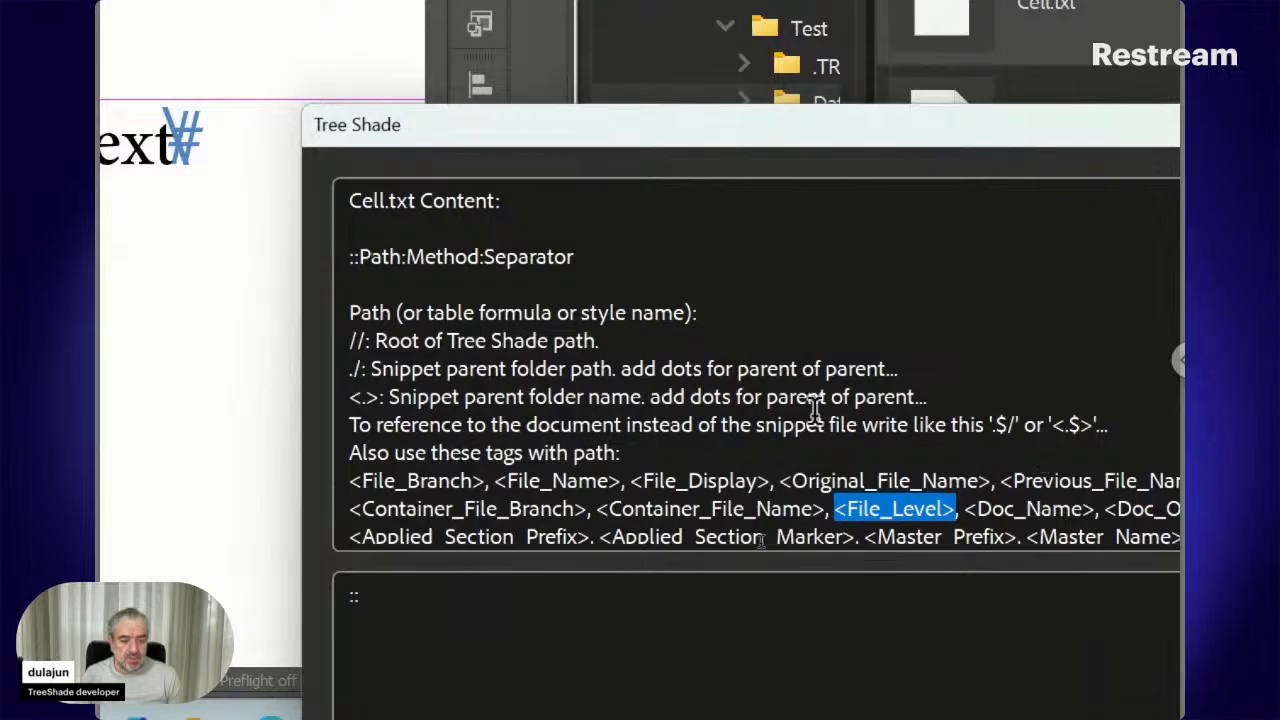
scroll(780, 385, down, 1)
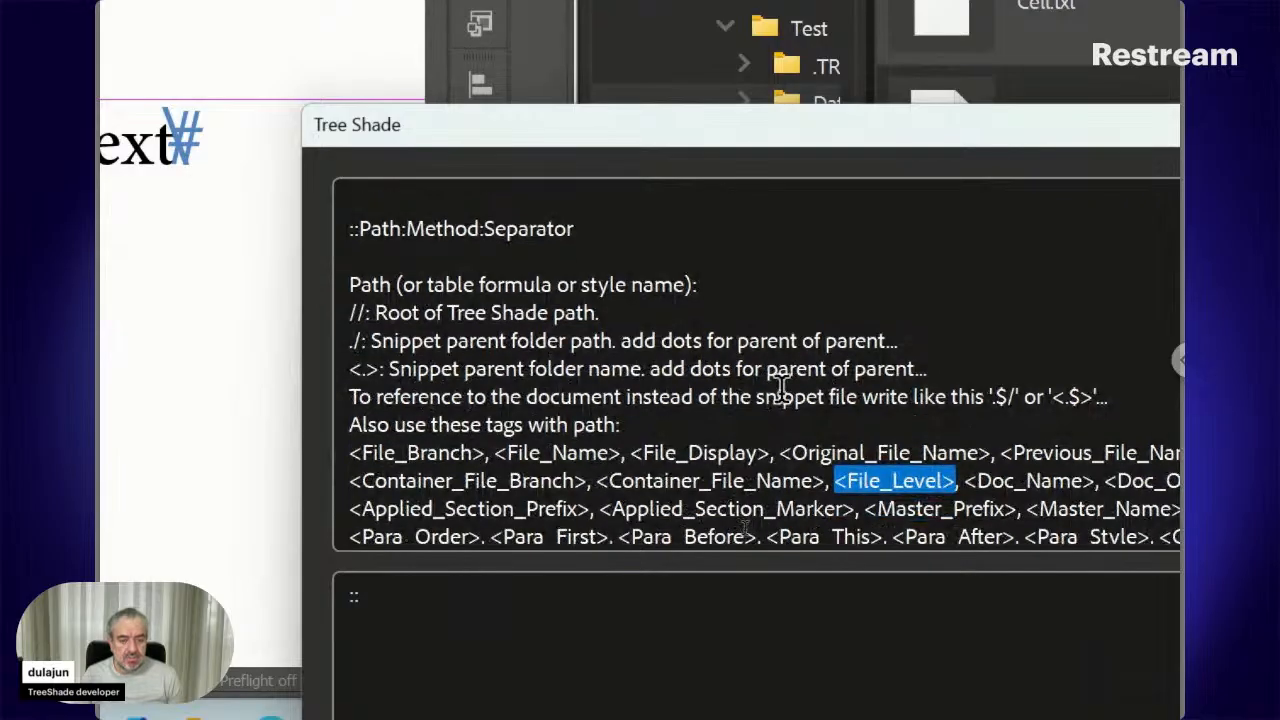
drag(748, 250, 624, 150)
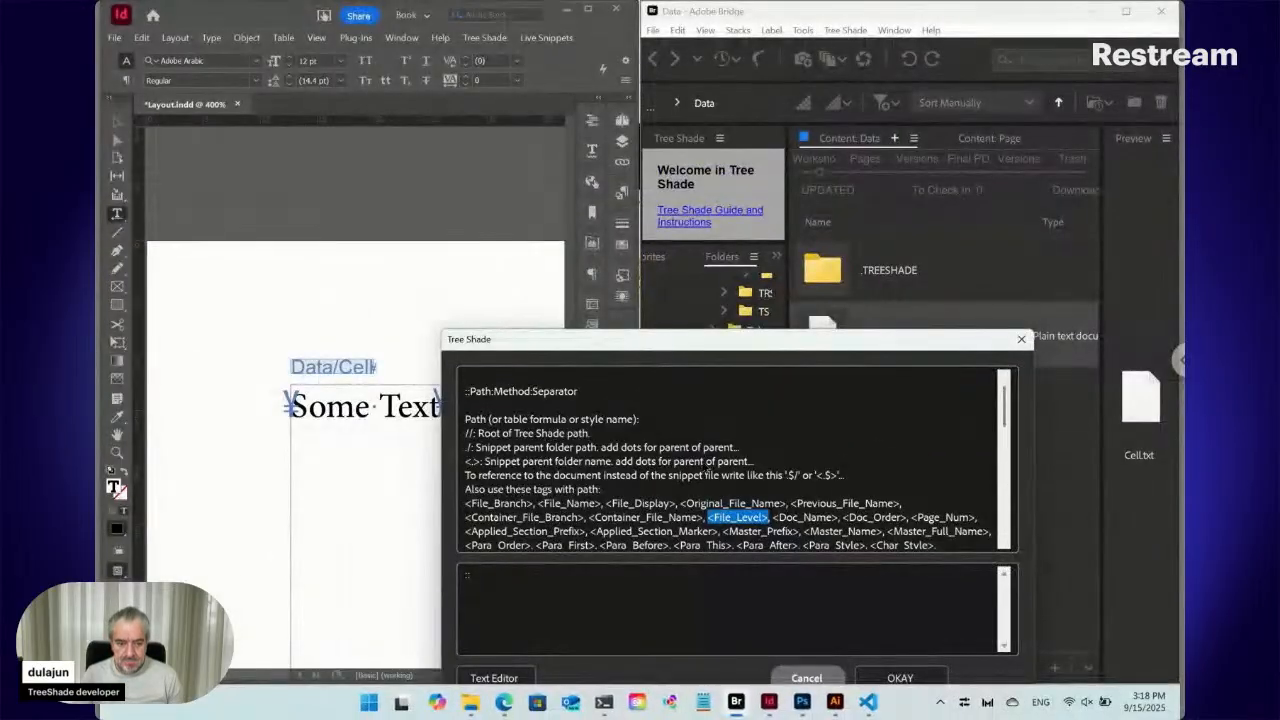
drag(999, 420, 1000, 440)
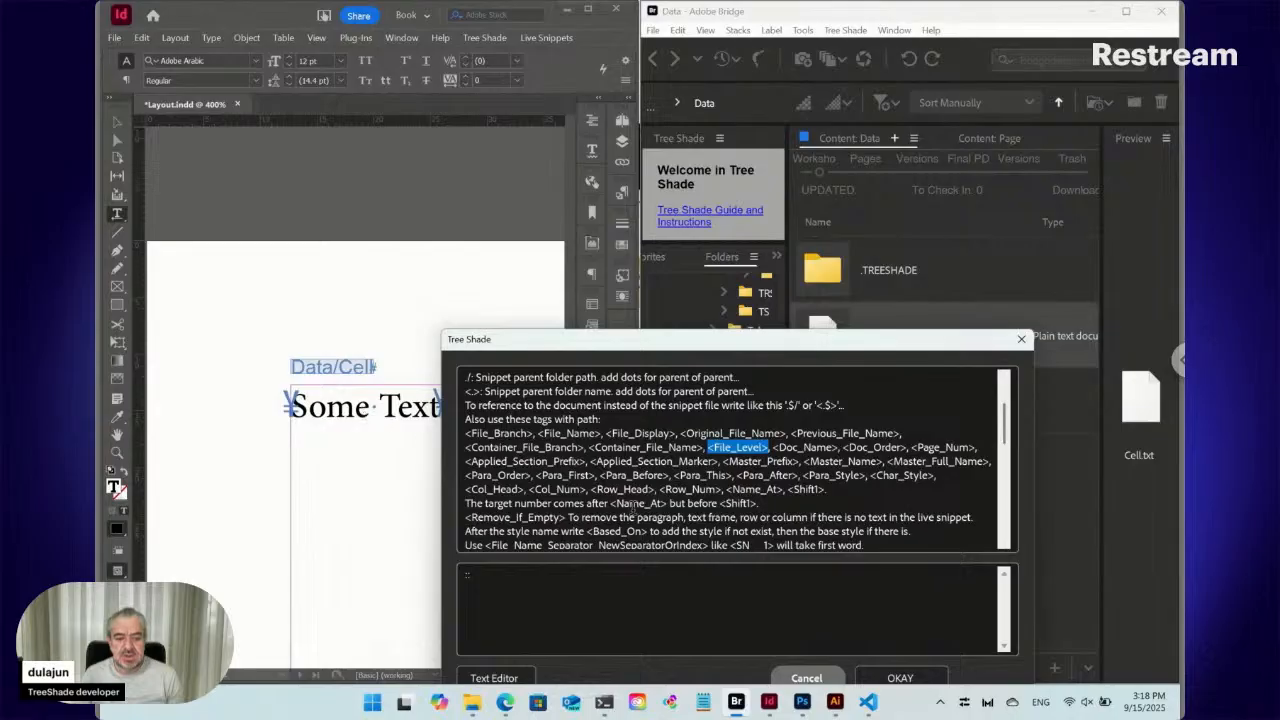
drag(658, 489, 720, 489)
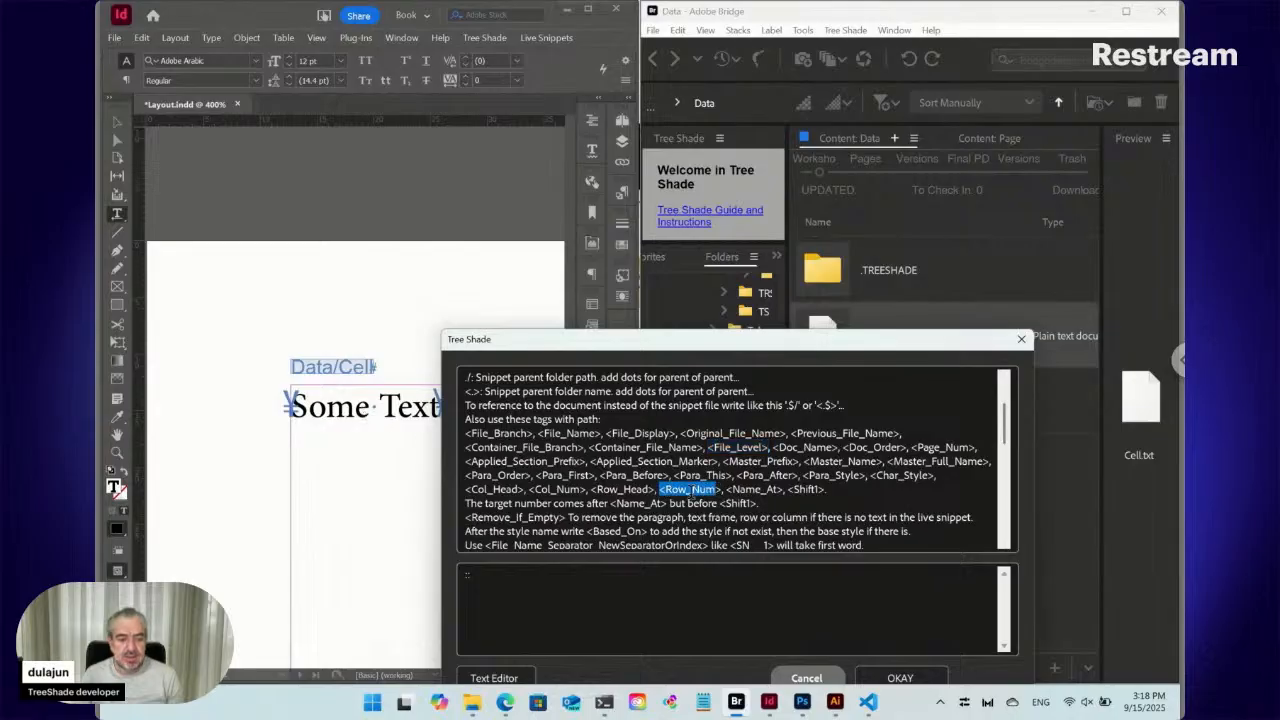
drag(593, 489, 652, 489)
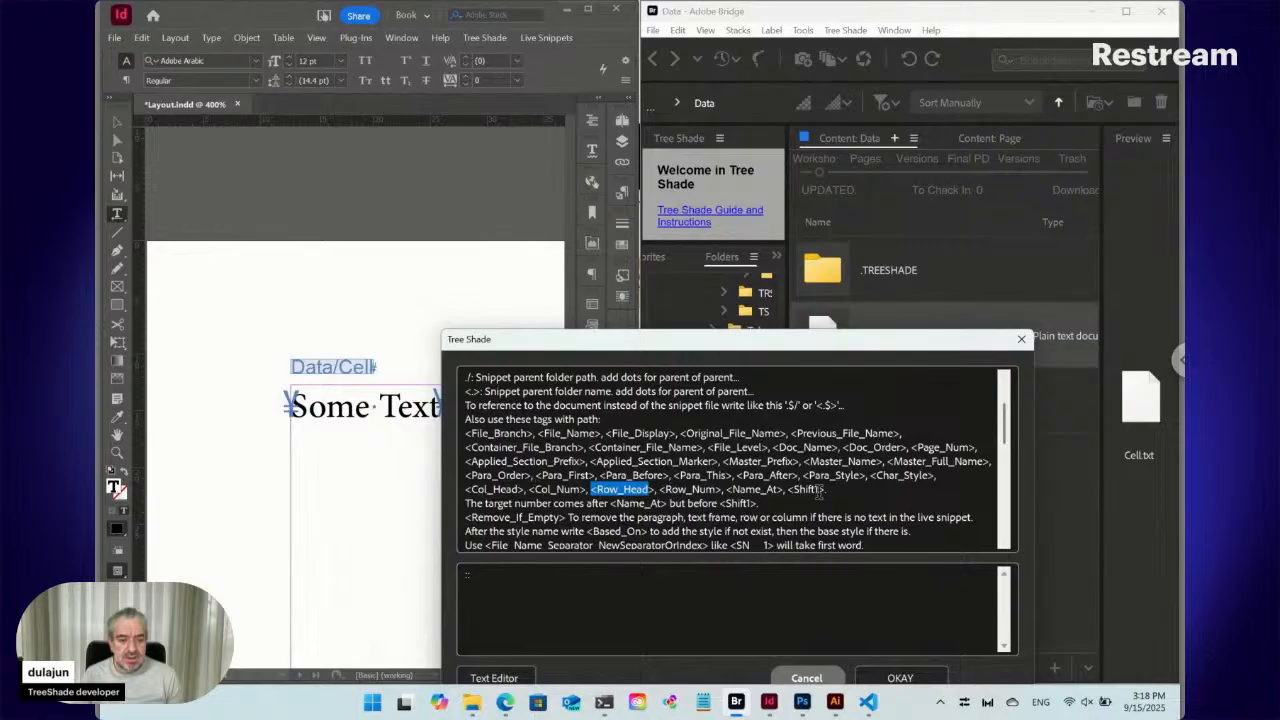
- Copy the <Para_Style> tag from the reference into the Cell.txt content after the two colons and save it
drag(812, 476, 804, 476)
key(ctrl+c)
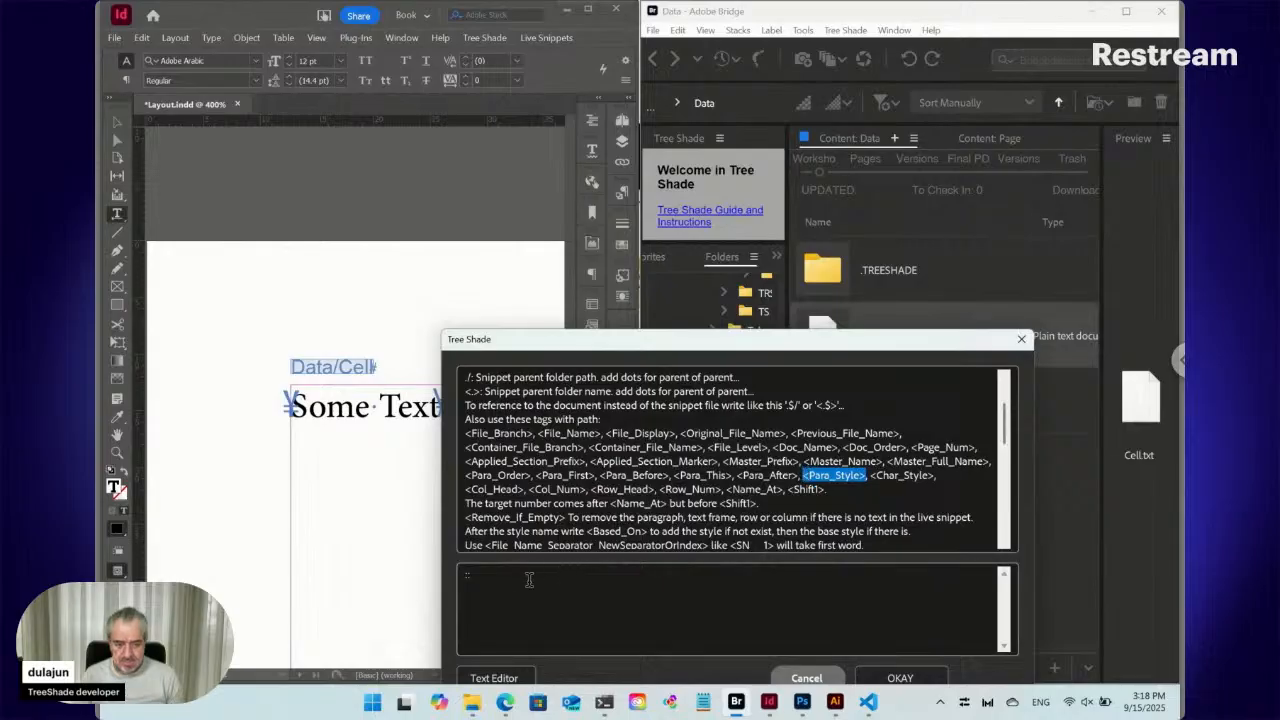
click(507, 580)
key(ctrl+v)
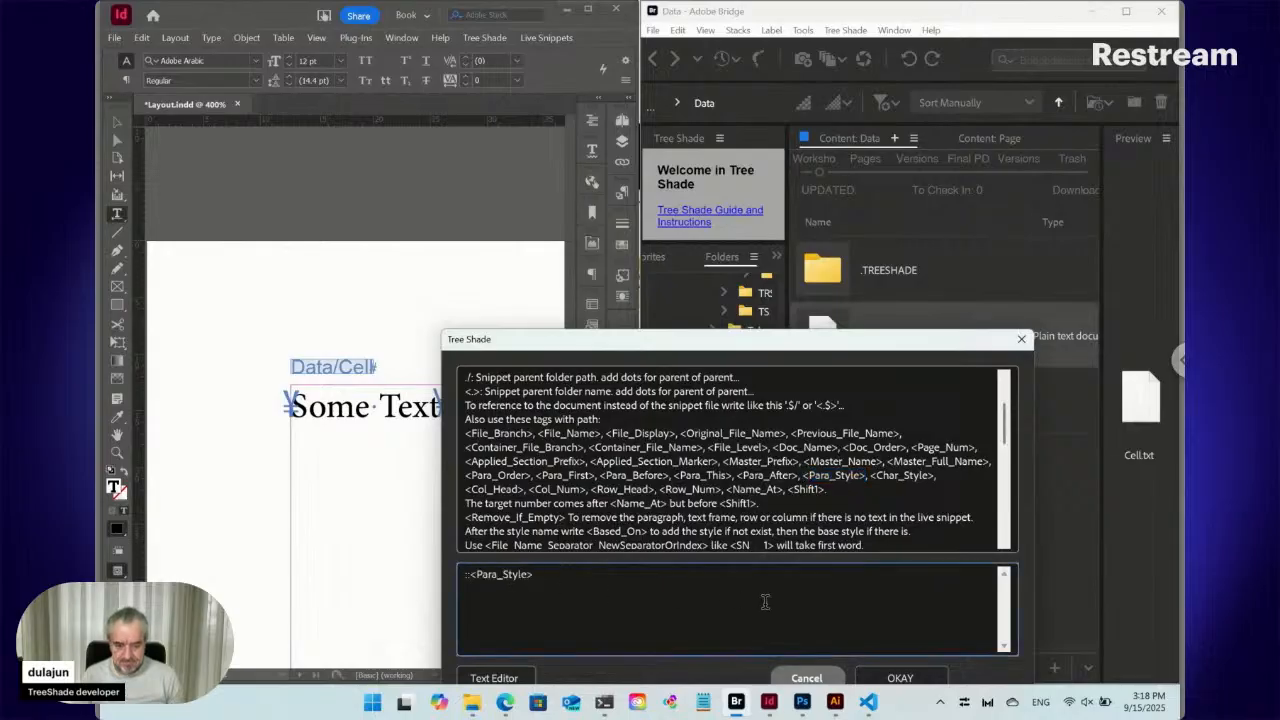
click(880, 678)
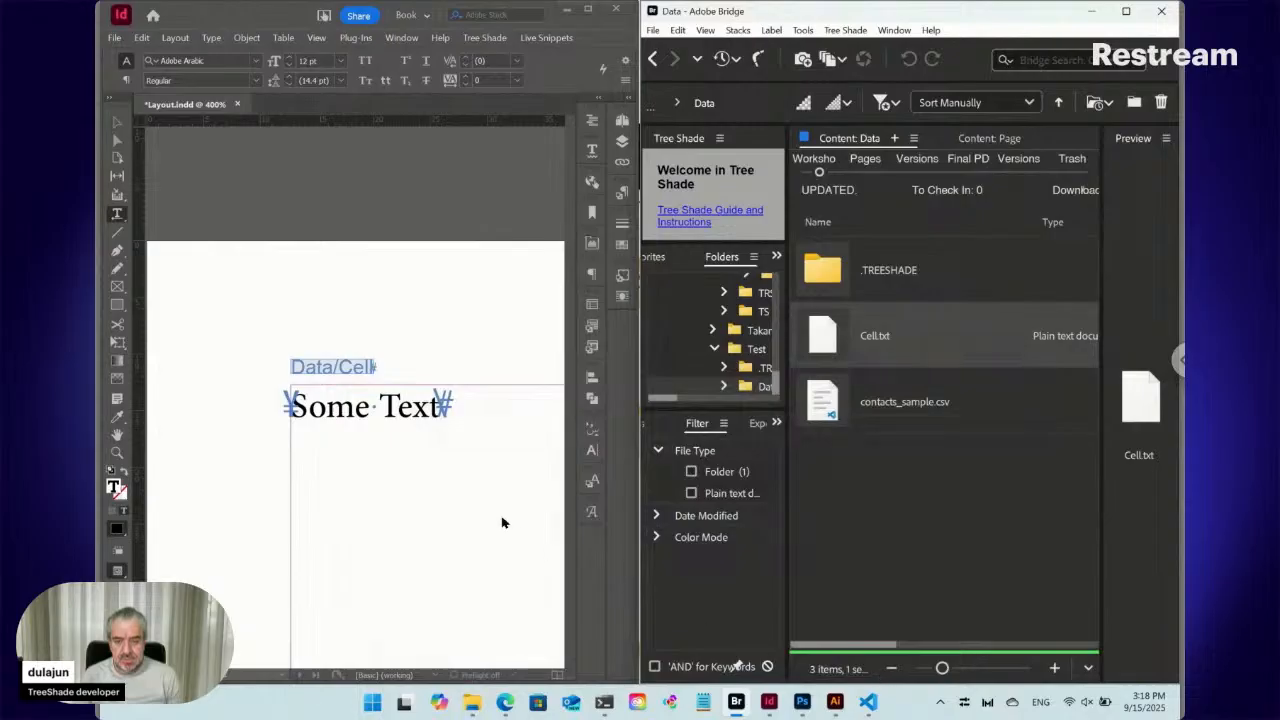
- Update the selected Data/Cell live snippet in the InDesign layout and compare its text with the applied paragraph style
click(547, 37)
mouse_move(563, 133)
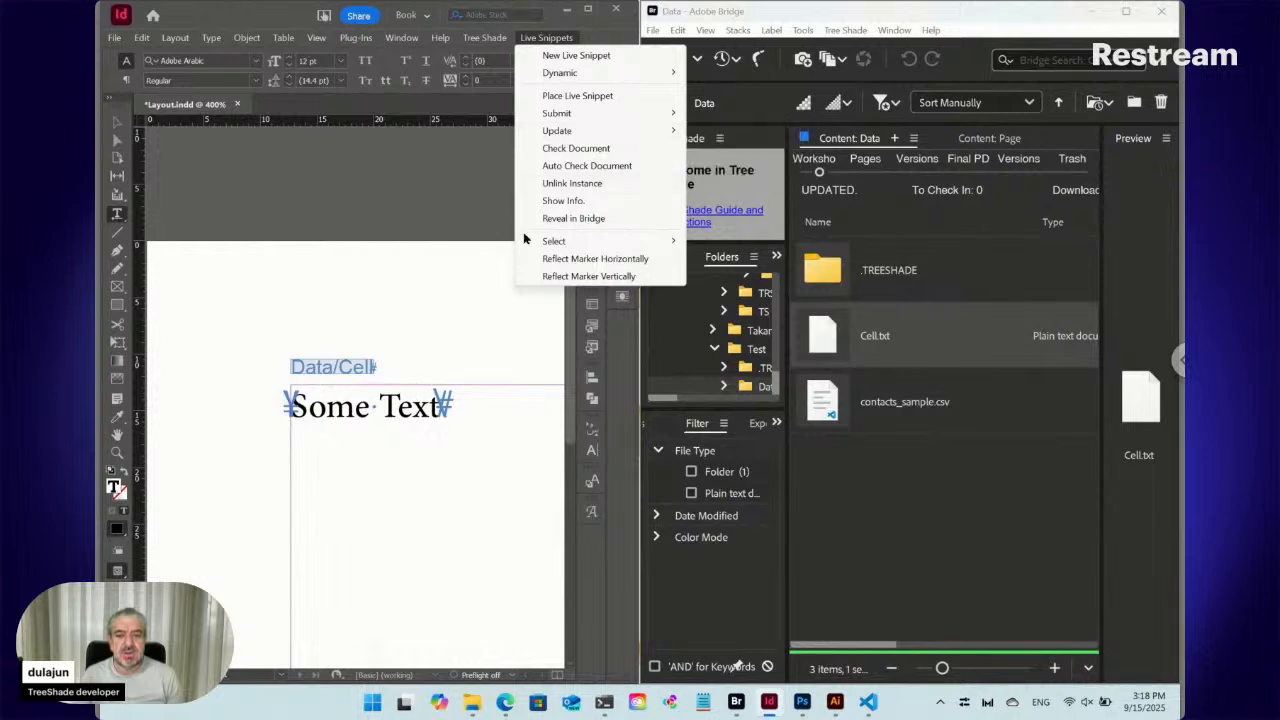
mouse_move(610, 134)
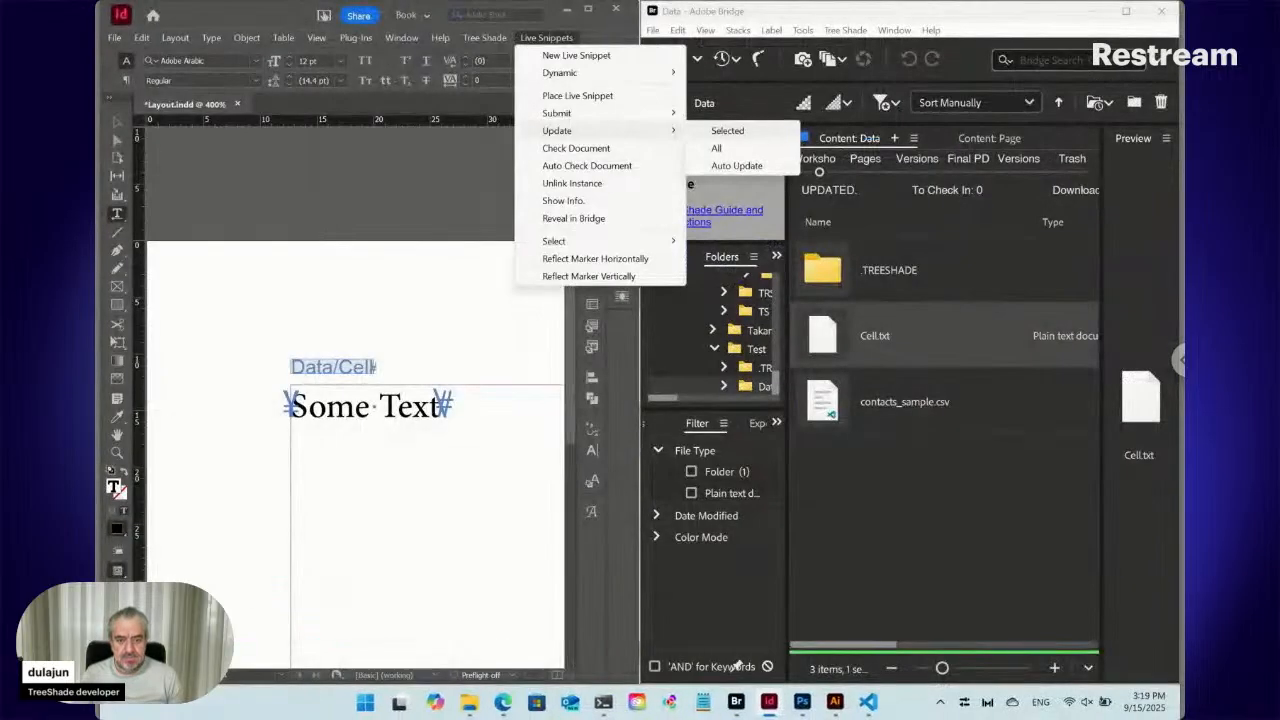
click(727, 131)
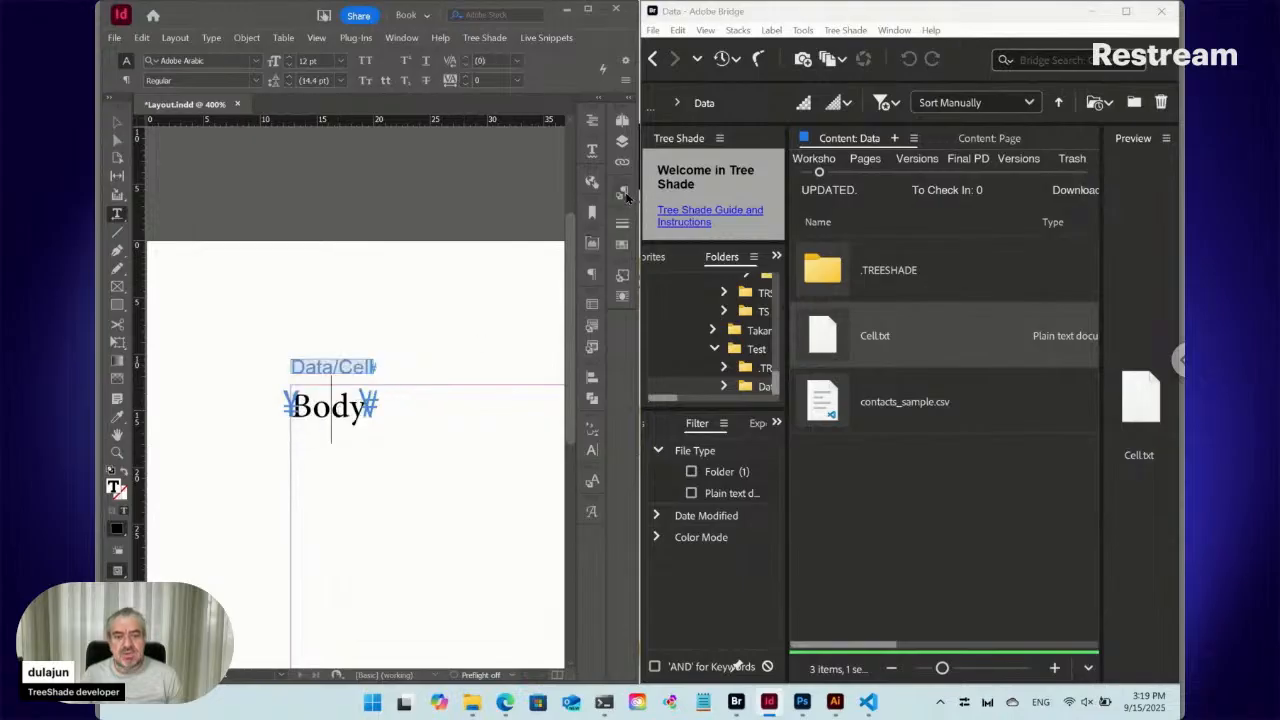
click(622, 192)
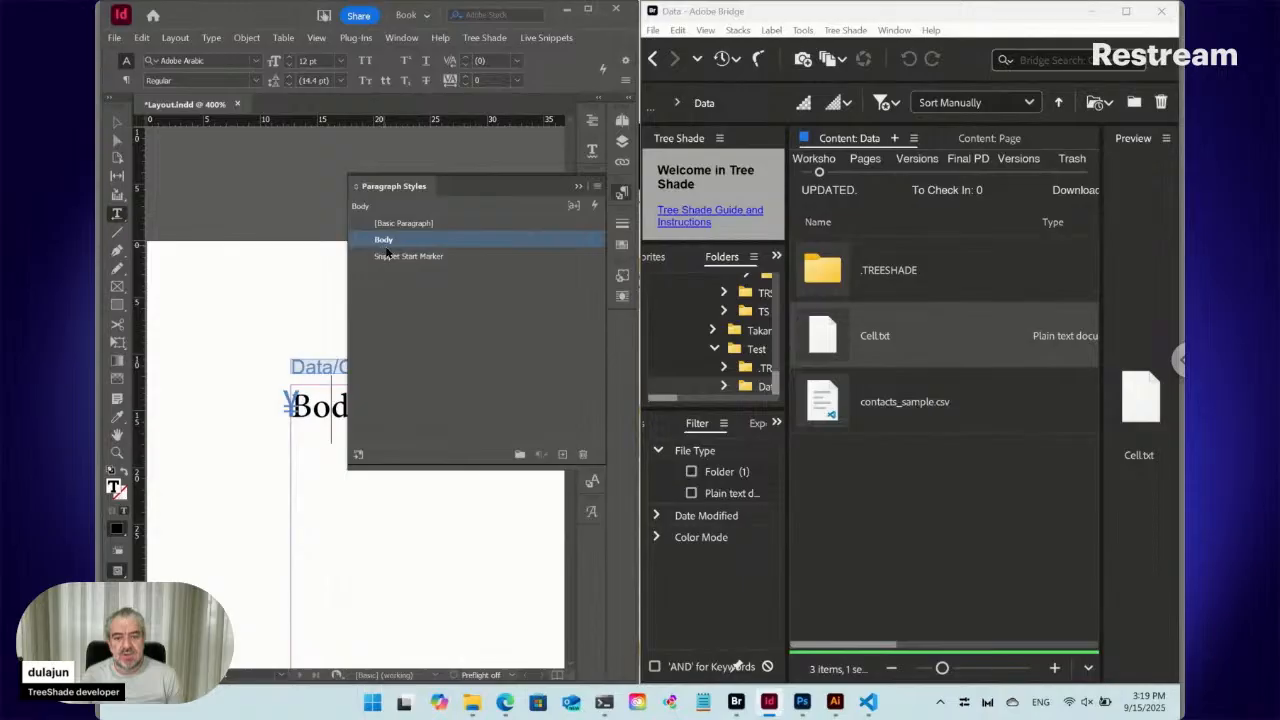
click(622, 192)
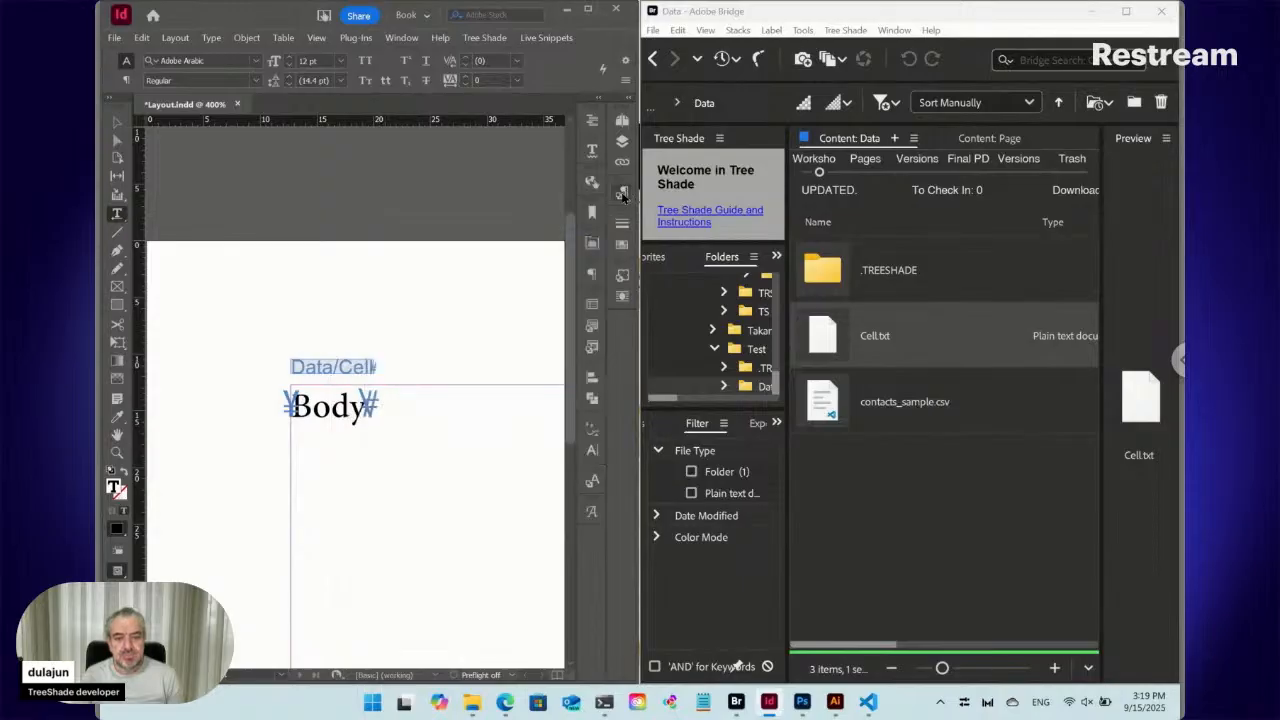
- Shorten the tag in the Cell.txt content in Bridge to "::<ps>", save it and return to the snippet text in InDesign
click(822, 340)
double_click(822, 340)
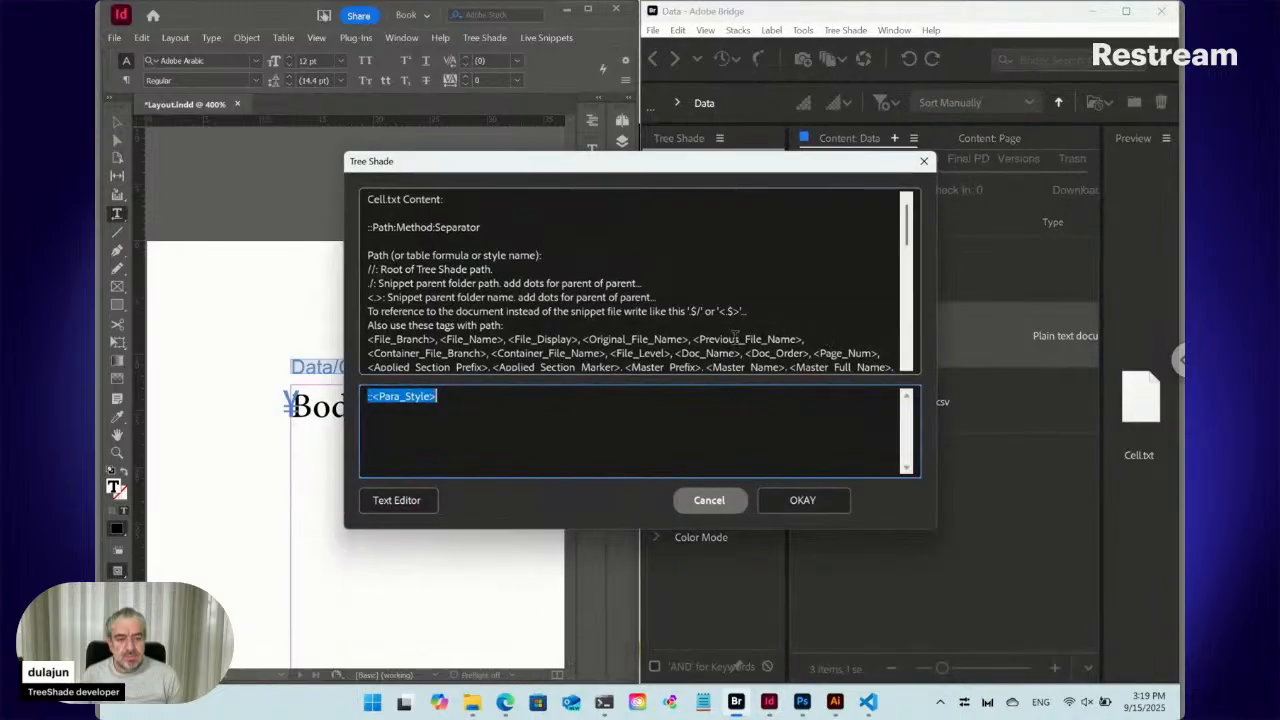
click(432, 396)
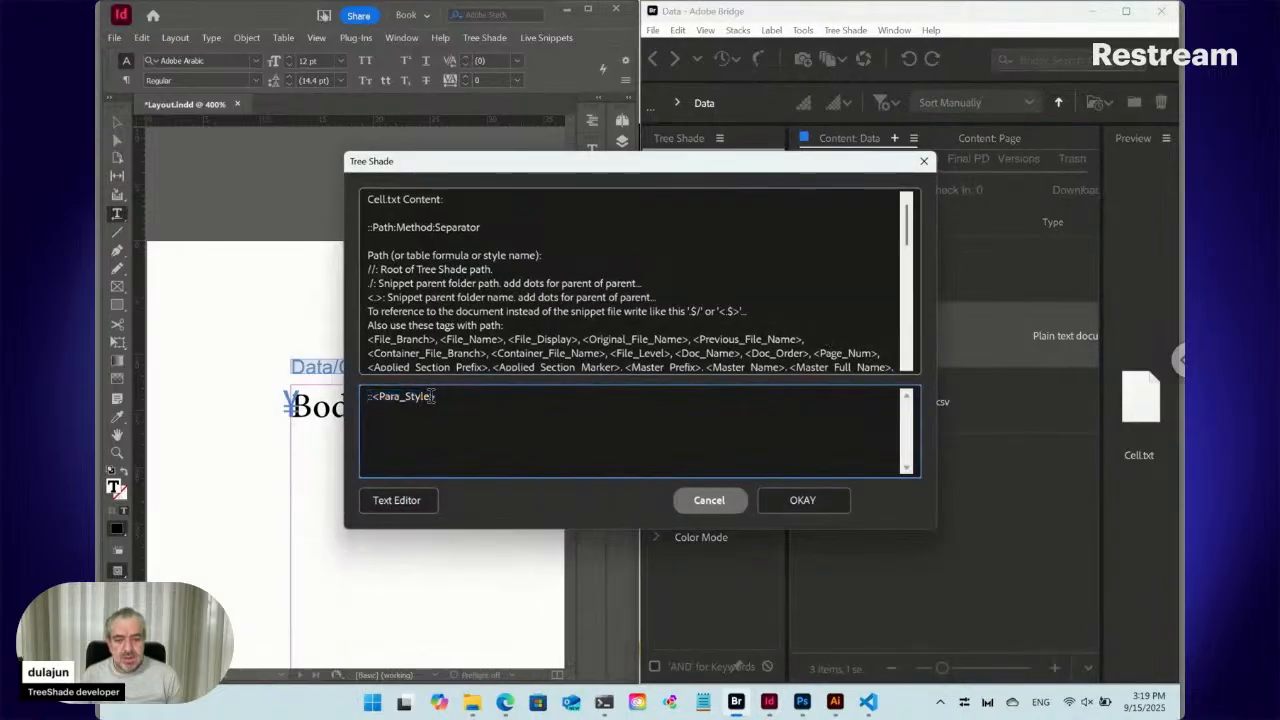
drag(431, 396, 381, 398)
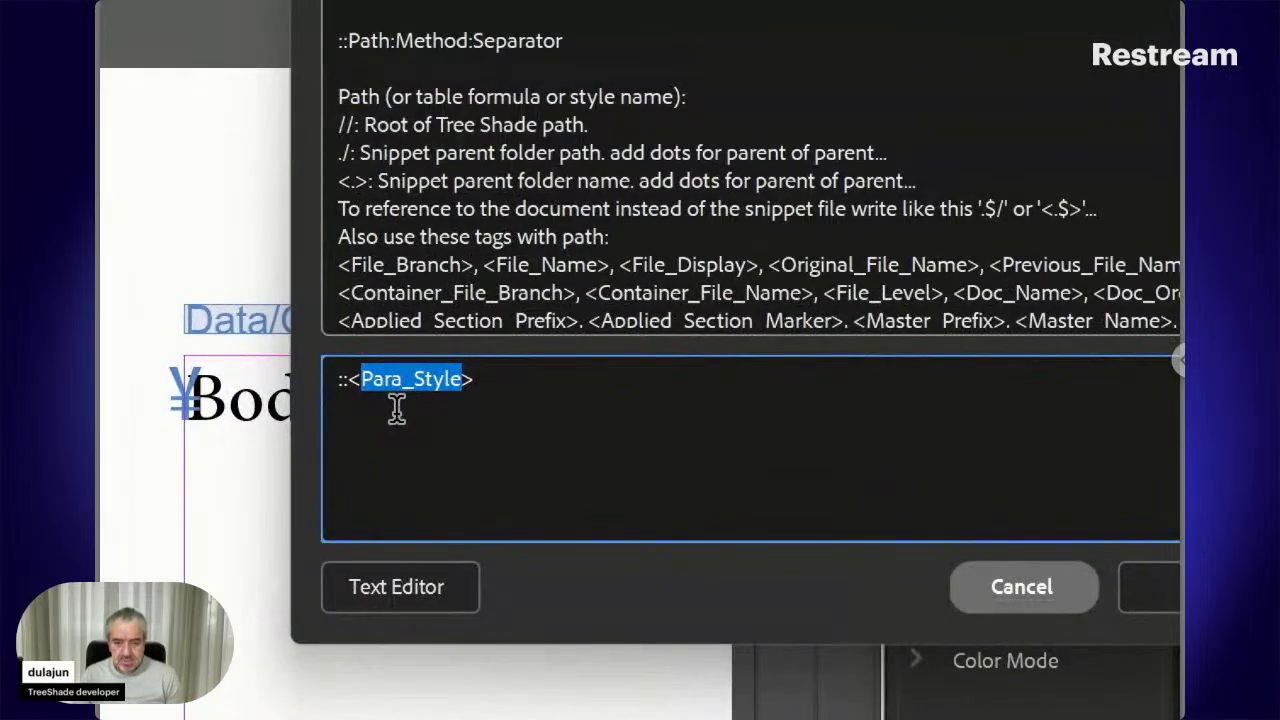
text(ps>)
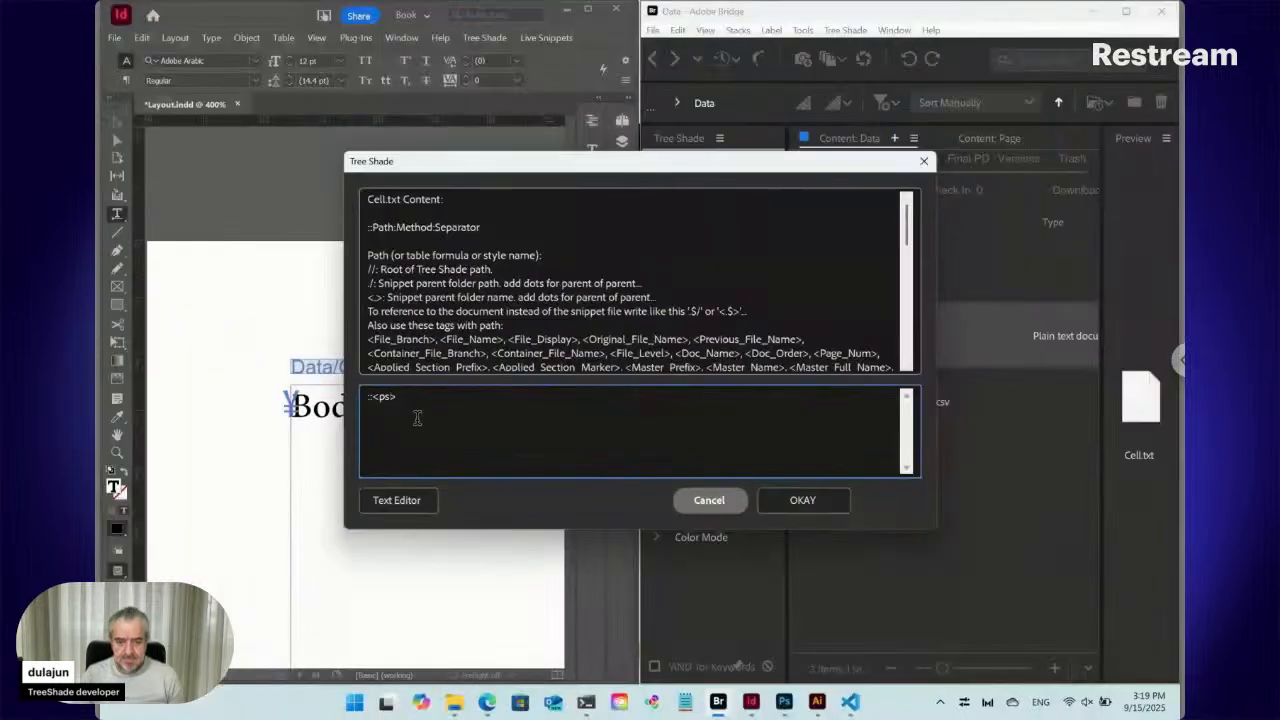
click(773, 506)
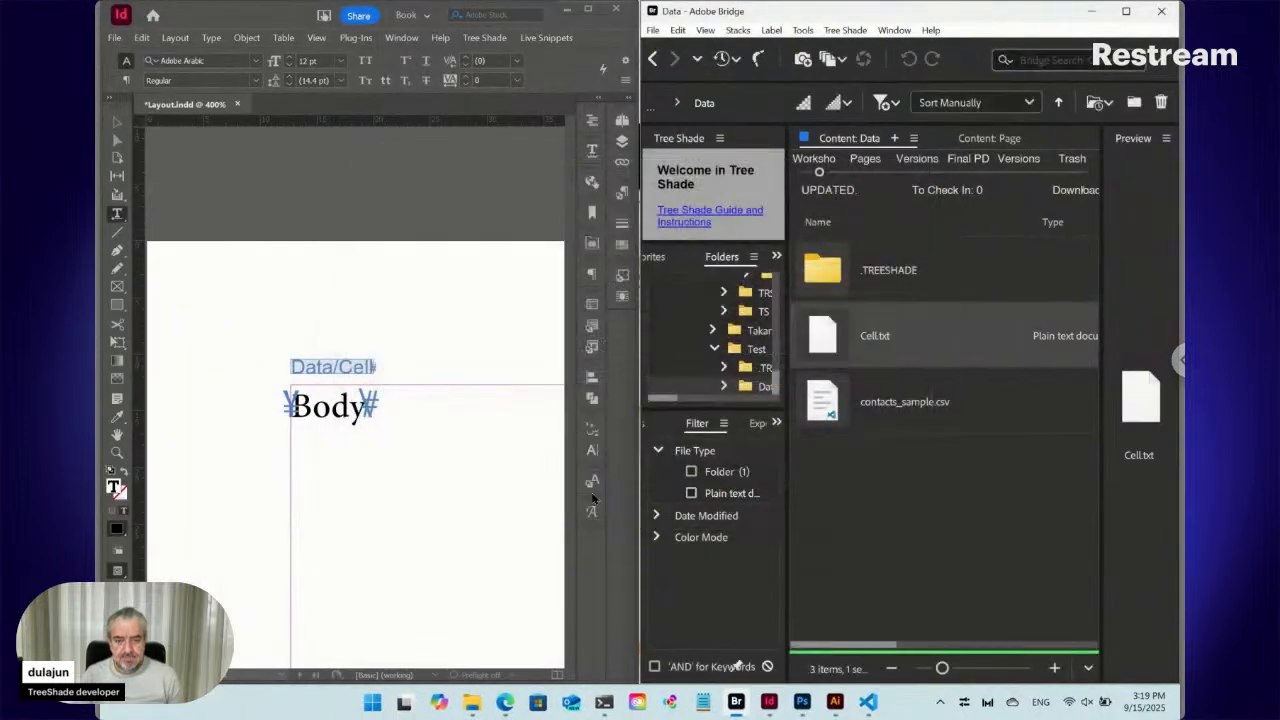
click(331, 414)
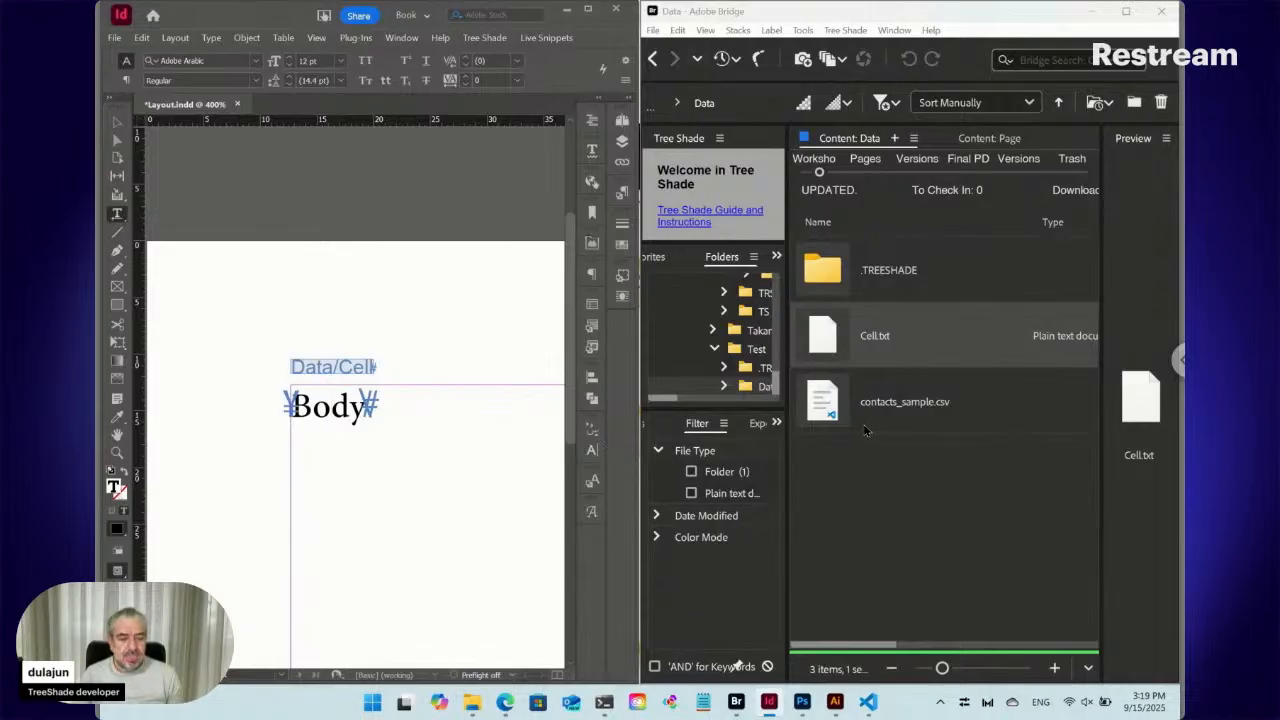
- Reopen the content of Cell.txt, highlight its <ps> tag and move the dialog aside to view the contacts_sample.csv file
click(828, 342)
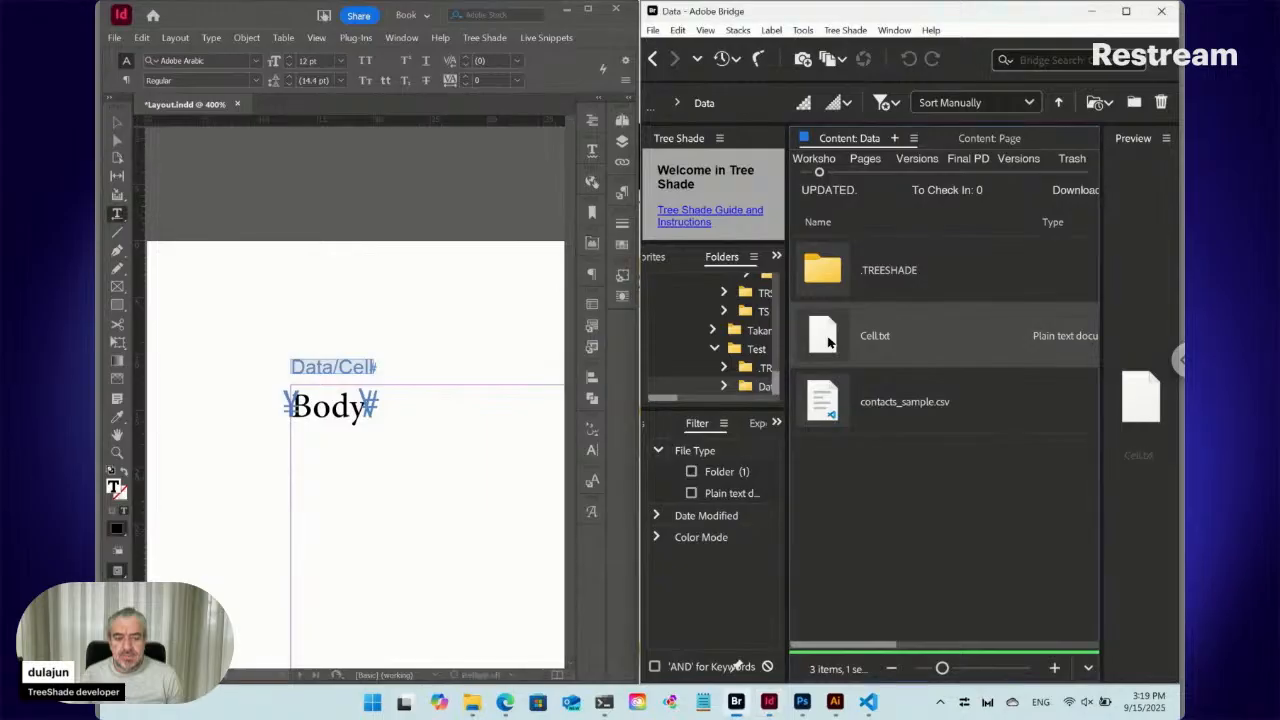
double_click(828, 342)
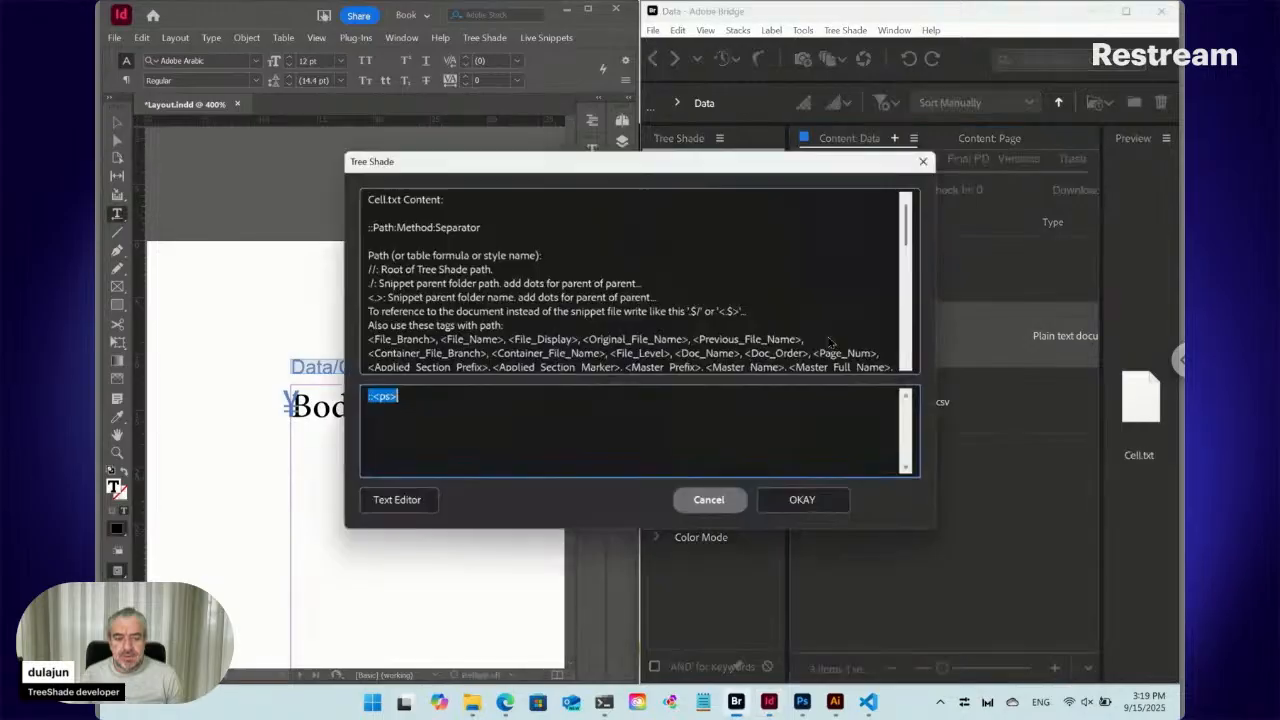
click(379, 400)
drag(373, 400, 386, 400)
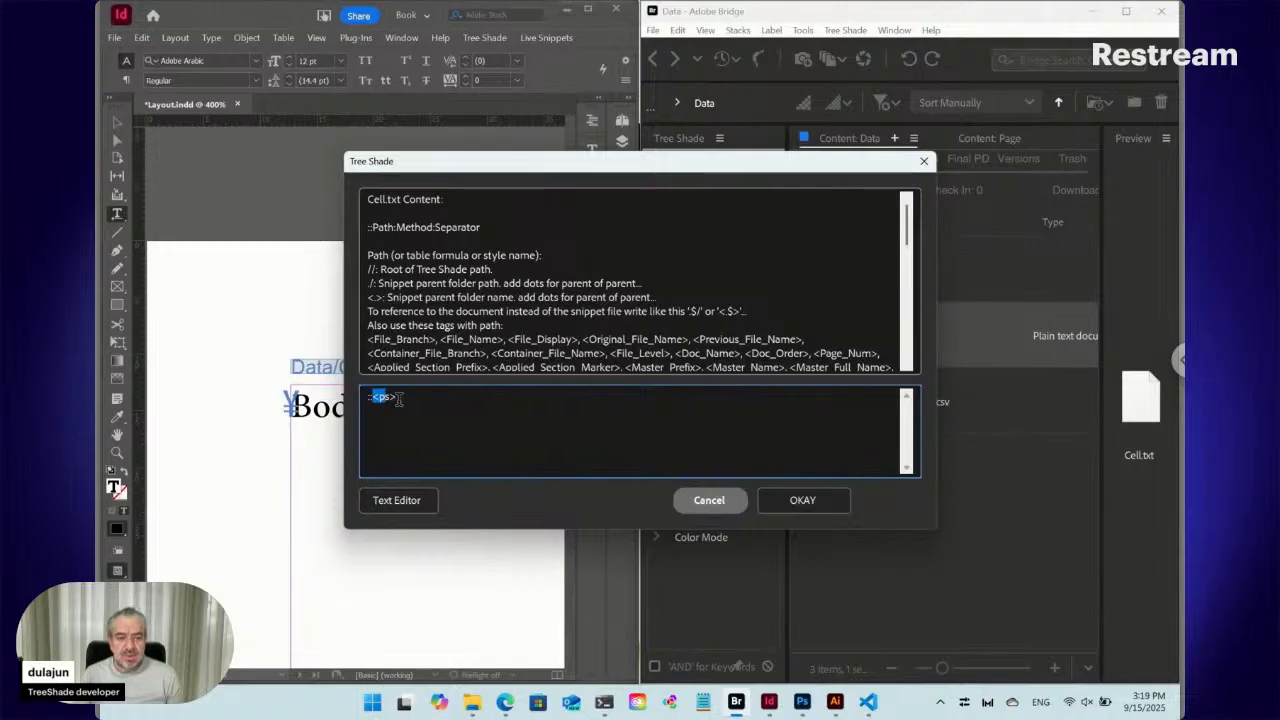
drag(594, 161, 714, 449)
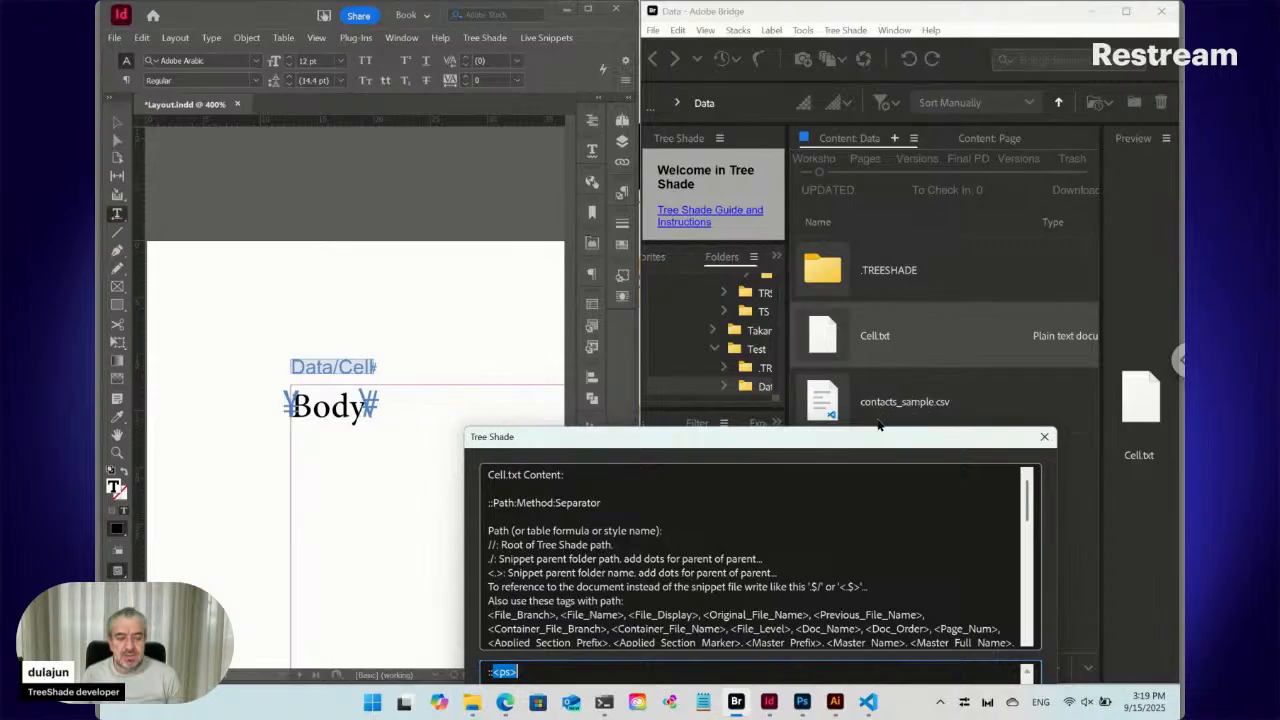
drag(873, 437, 601, 218)
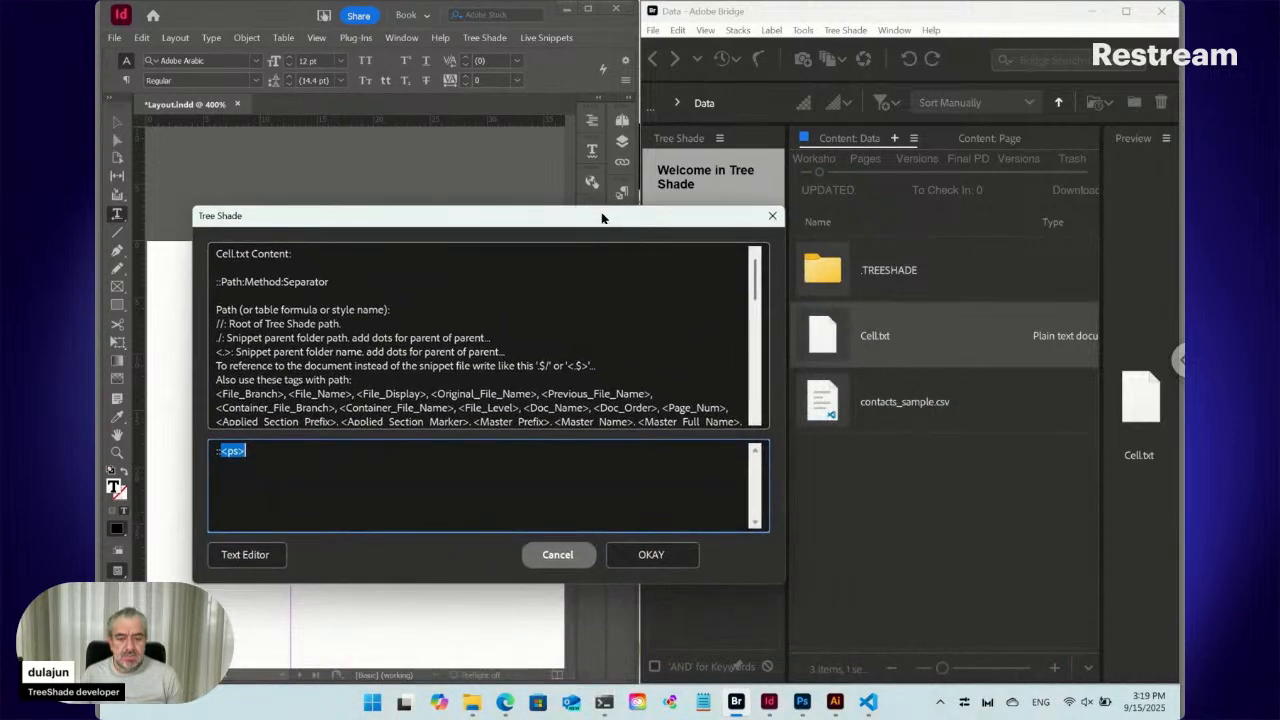
click(228, 451)
drag(224, 452, 247, 453)
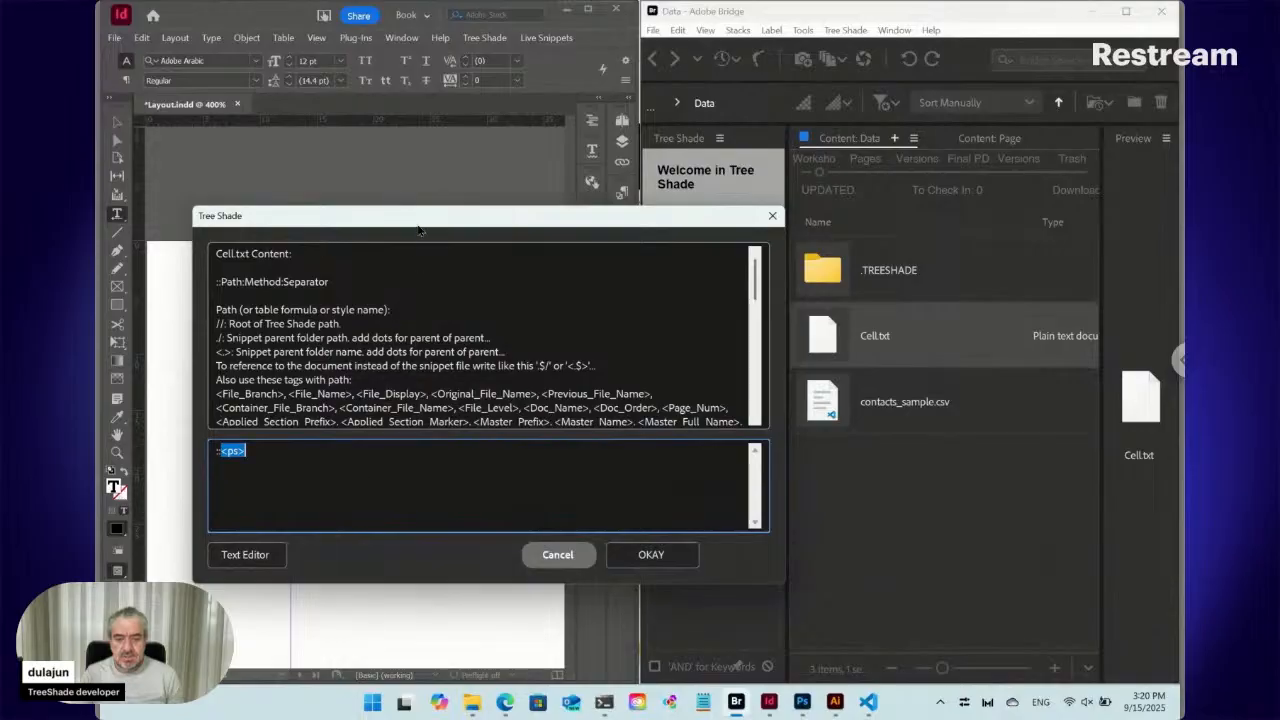
drag(419, 224, 484, 224)
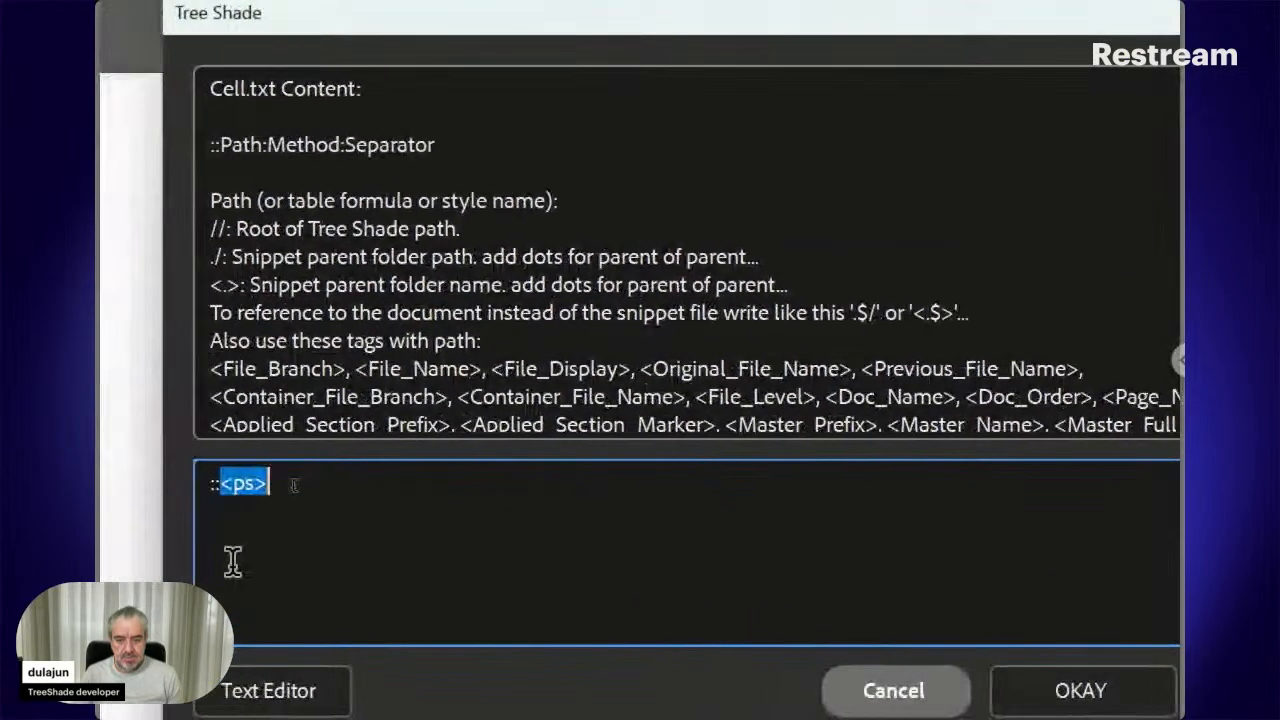
- Replace the <ps> tag in the Cell.txt content with the file path "./contacts*" after the two colons
click(244, 484)
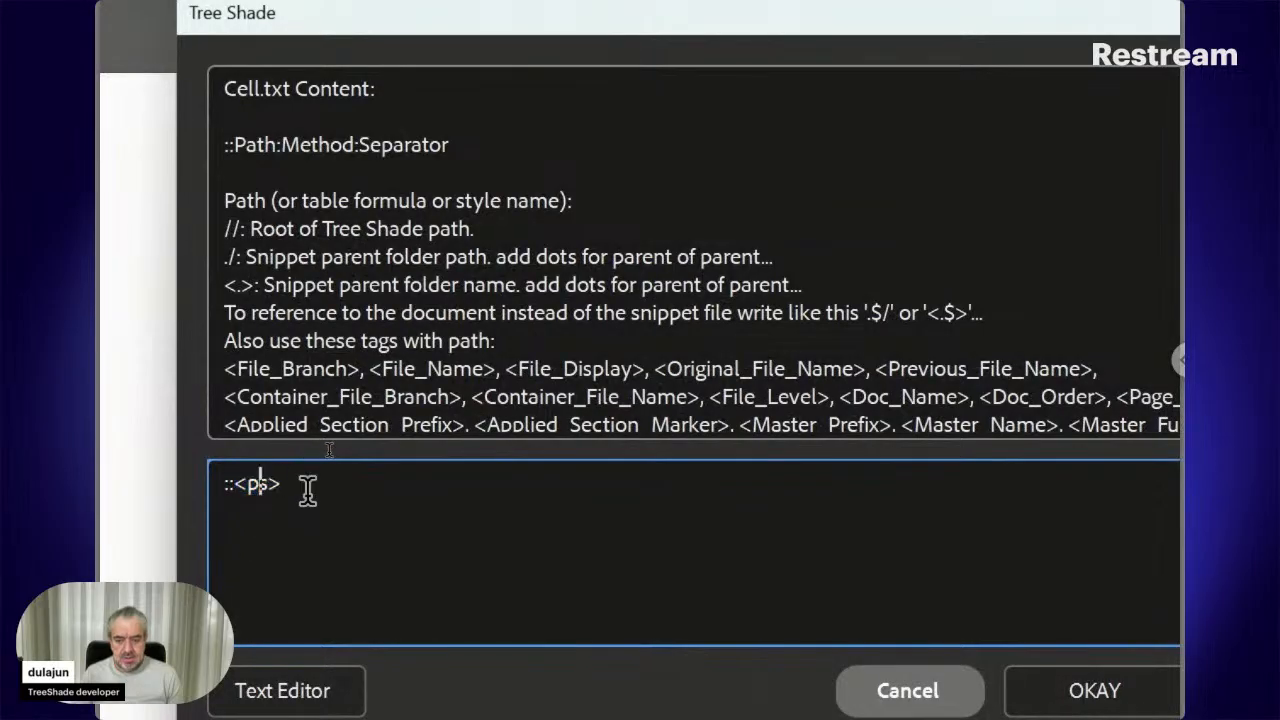
drag(281, 484, 237, 486)
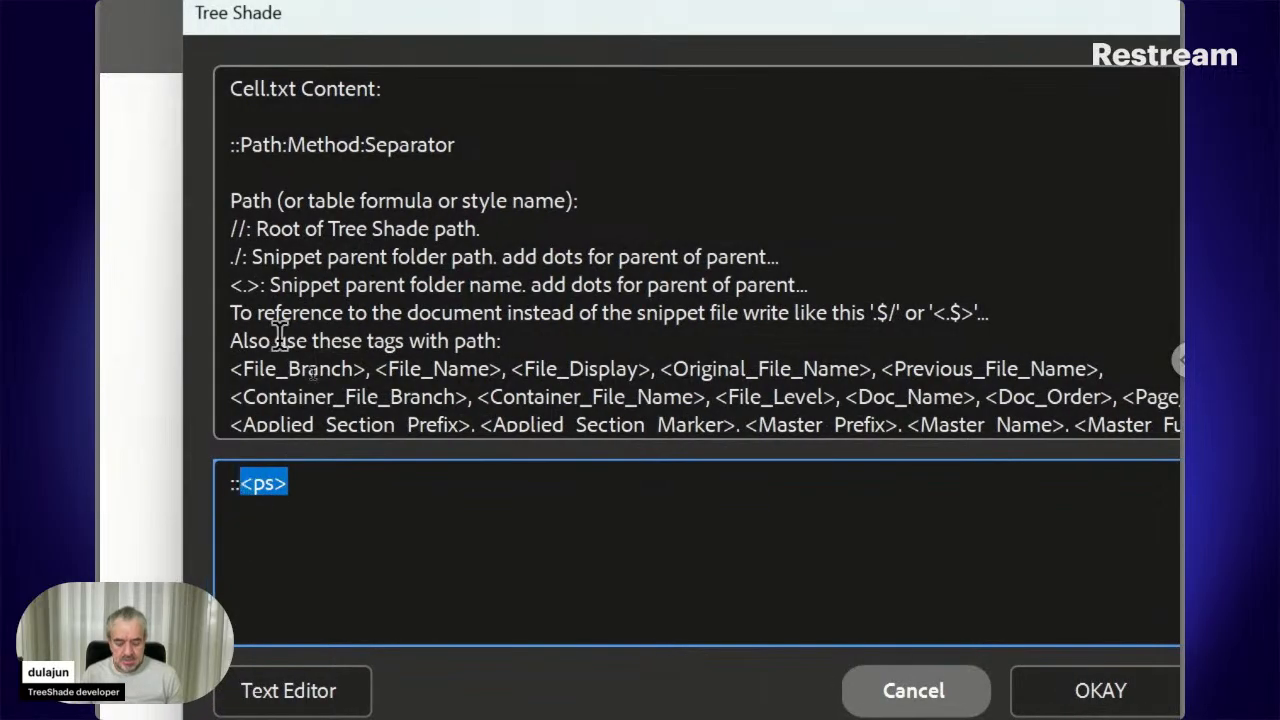
key(BackSpace)
text(./)
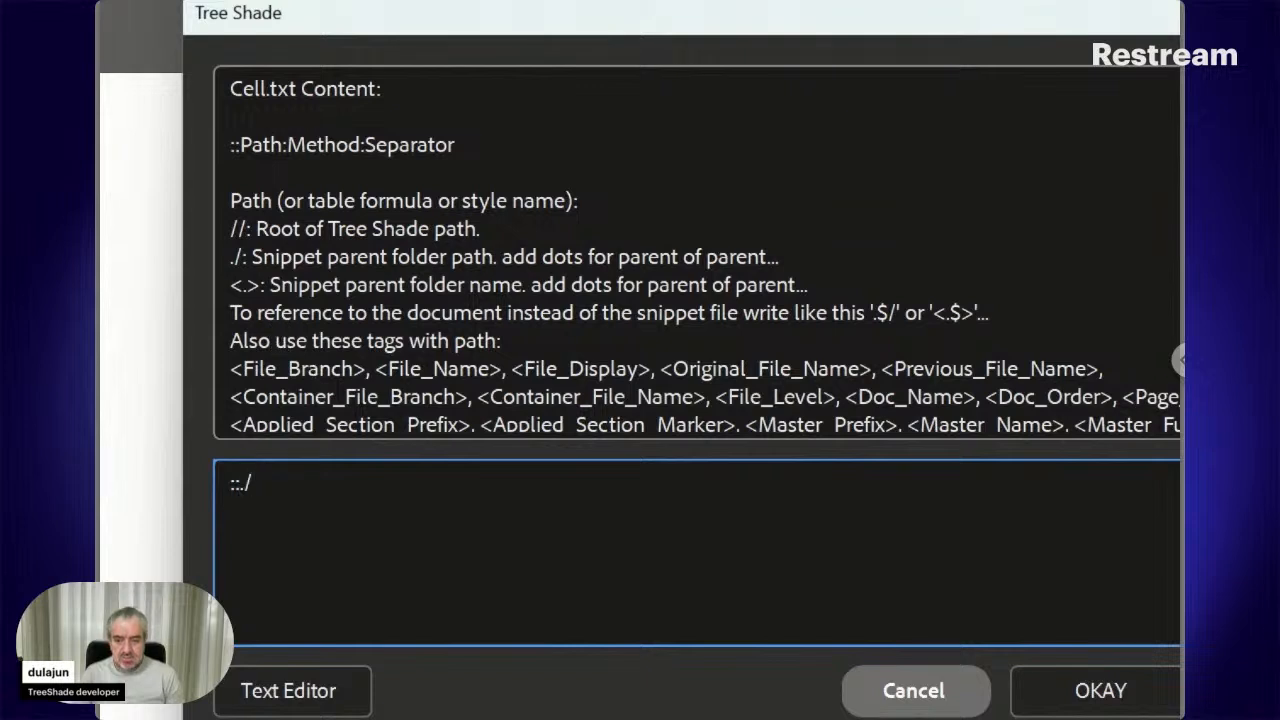
text(contacts)
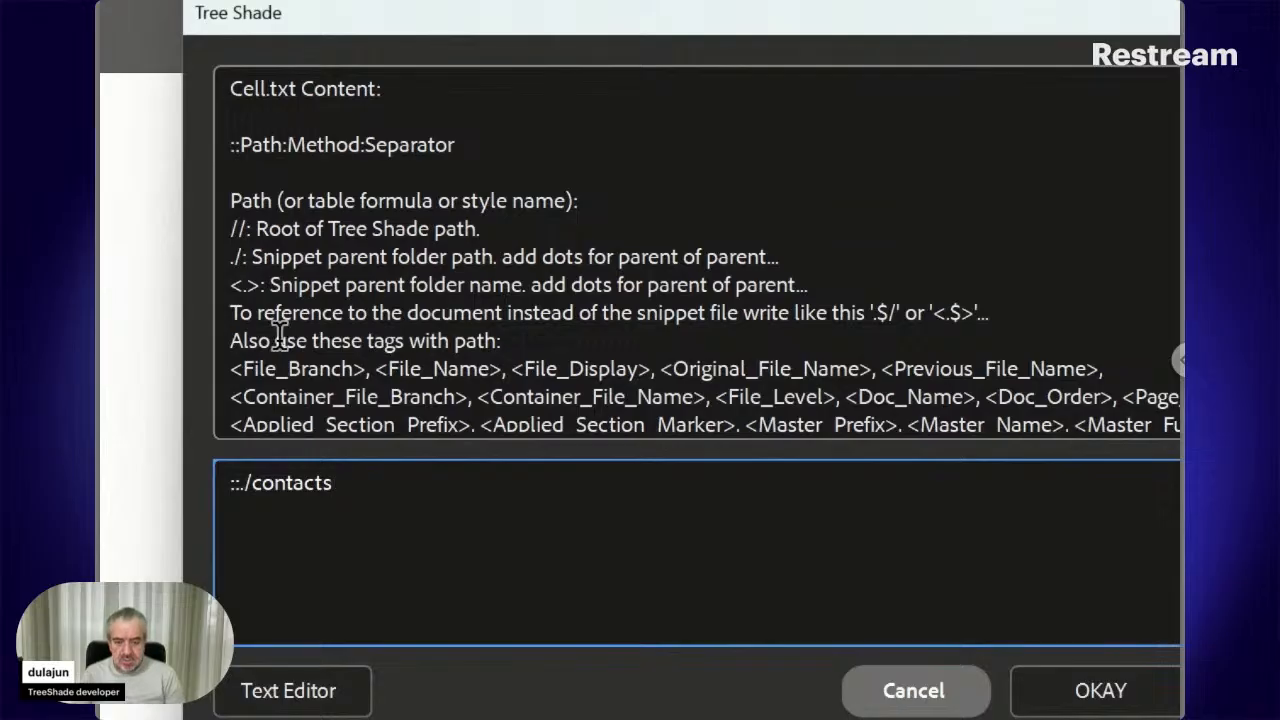
text(*)
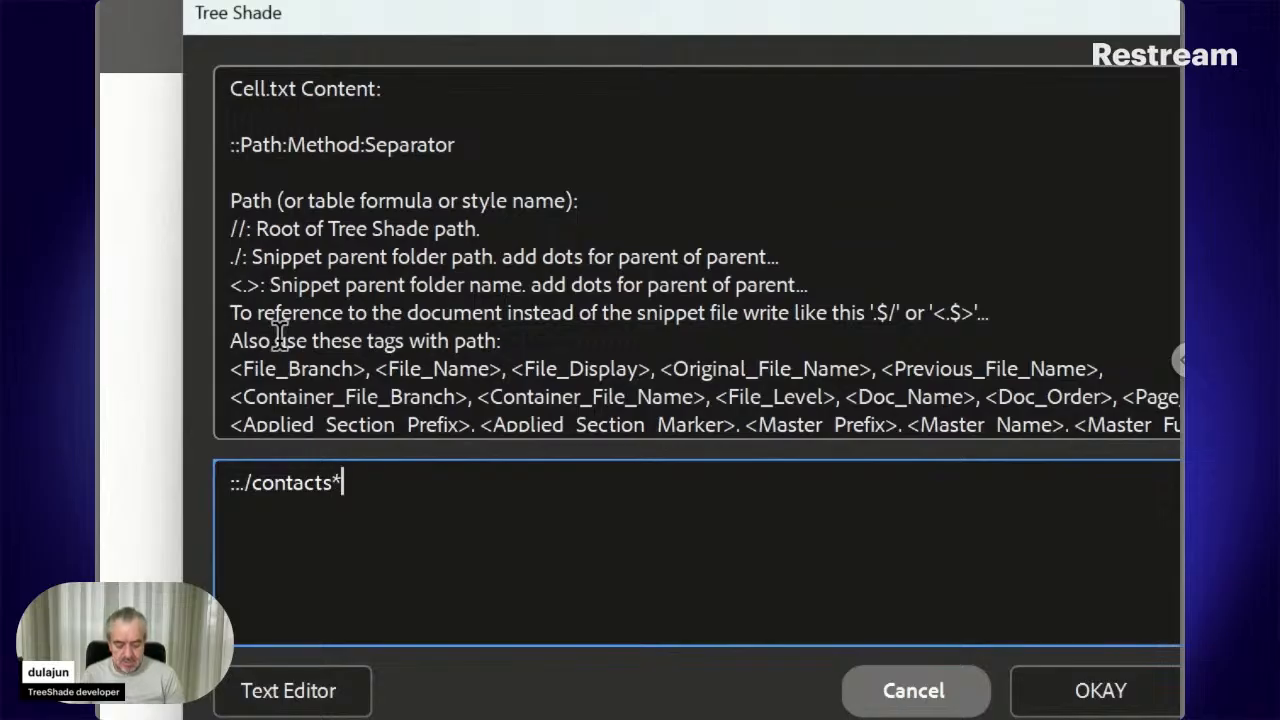
- Extend the Cell.txt content with the Cross method and its parameters to "::./contacts*:Cross:\n:1:,:Email" and save it
text(:Cro)
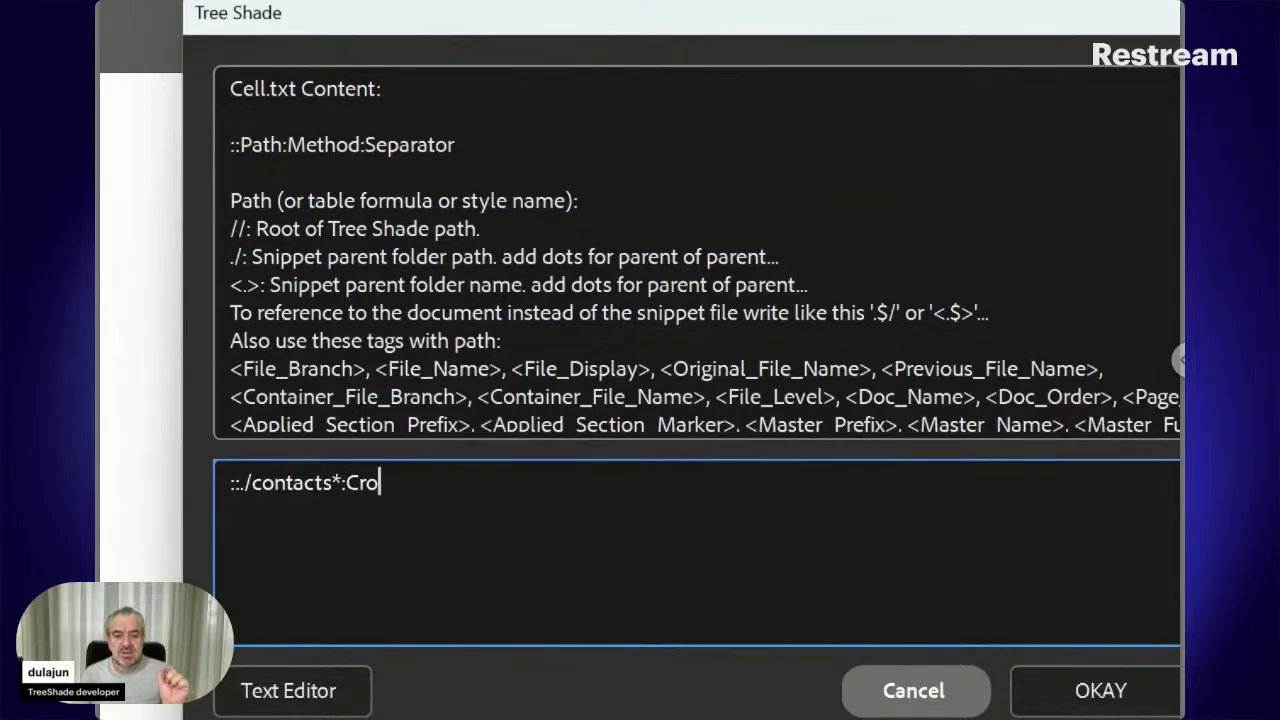
text(ss)
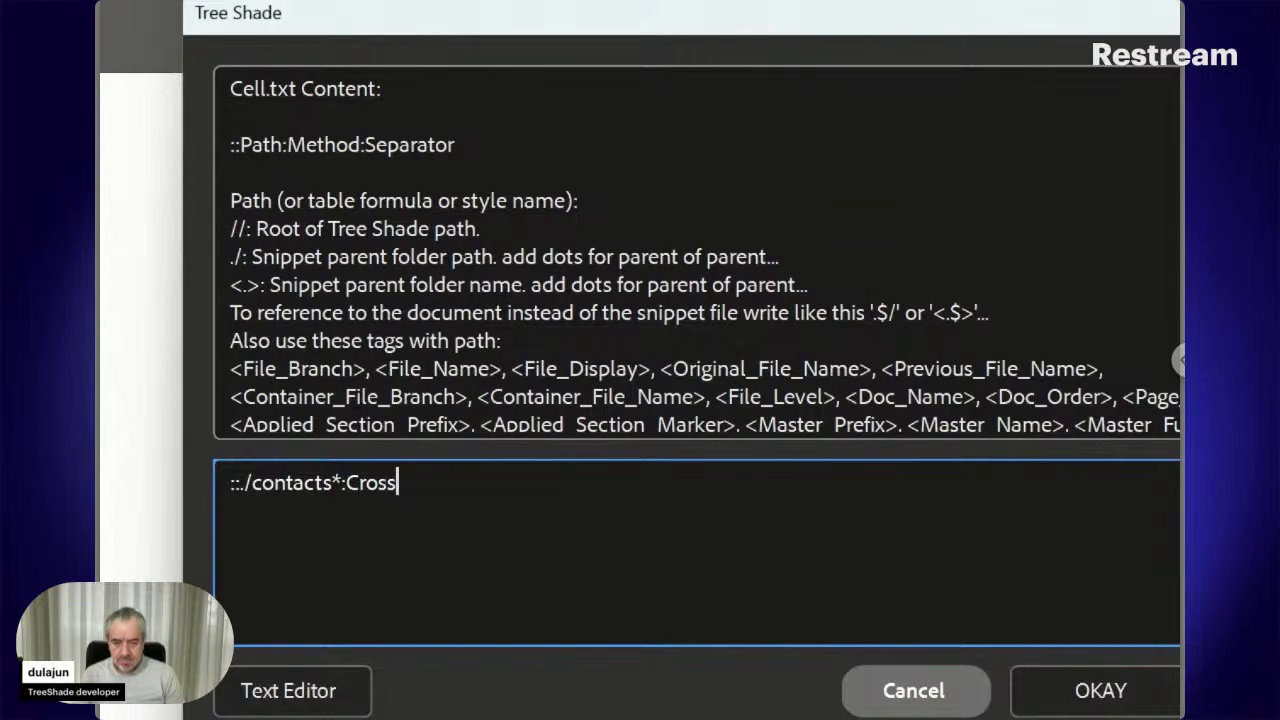
text(:\n)
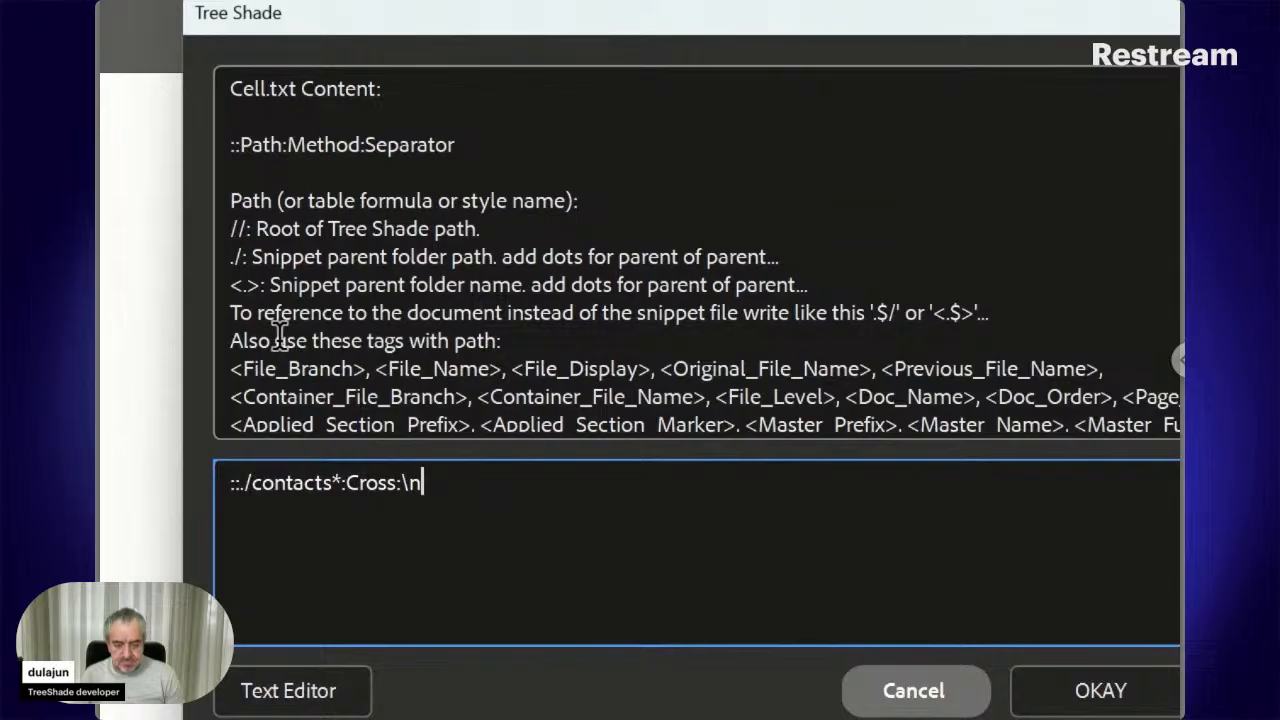
text(:)
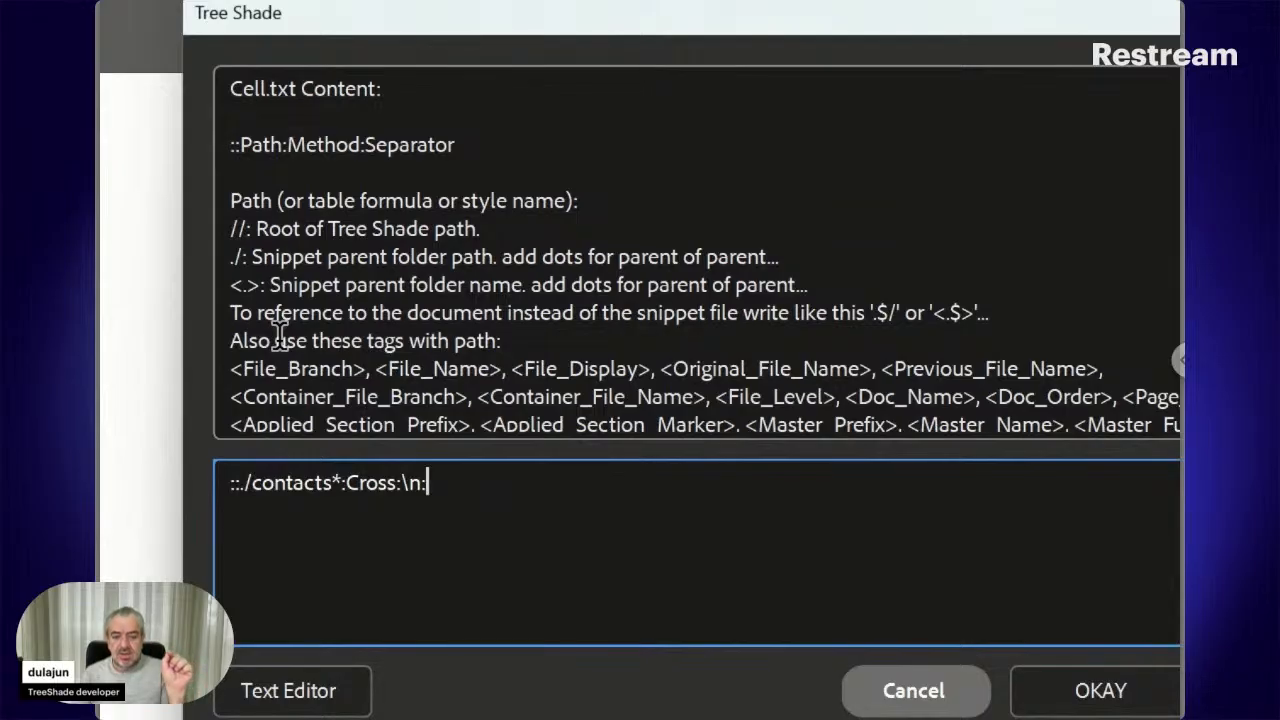
text(1)
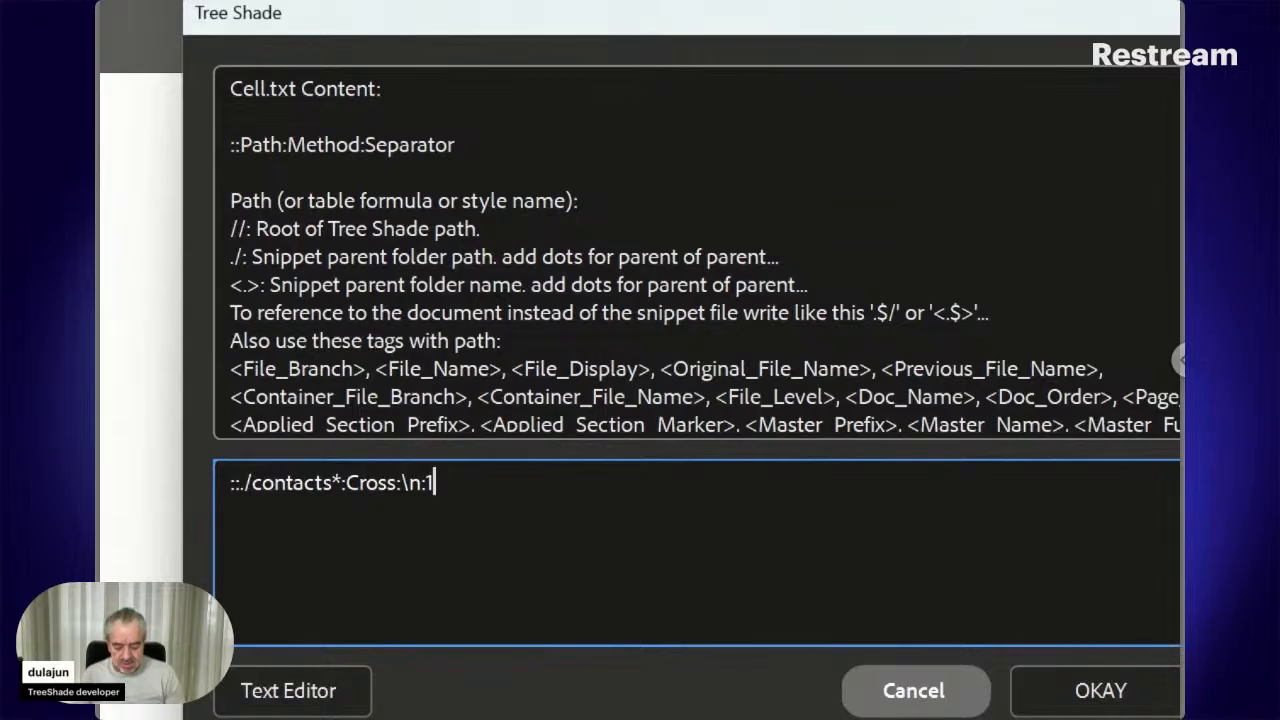
text(:,)
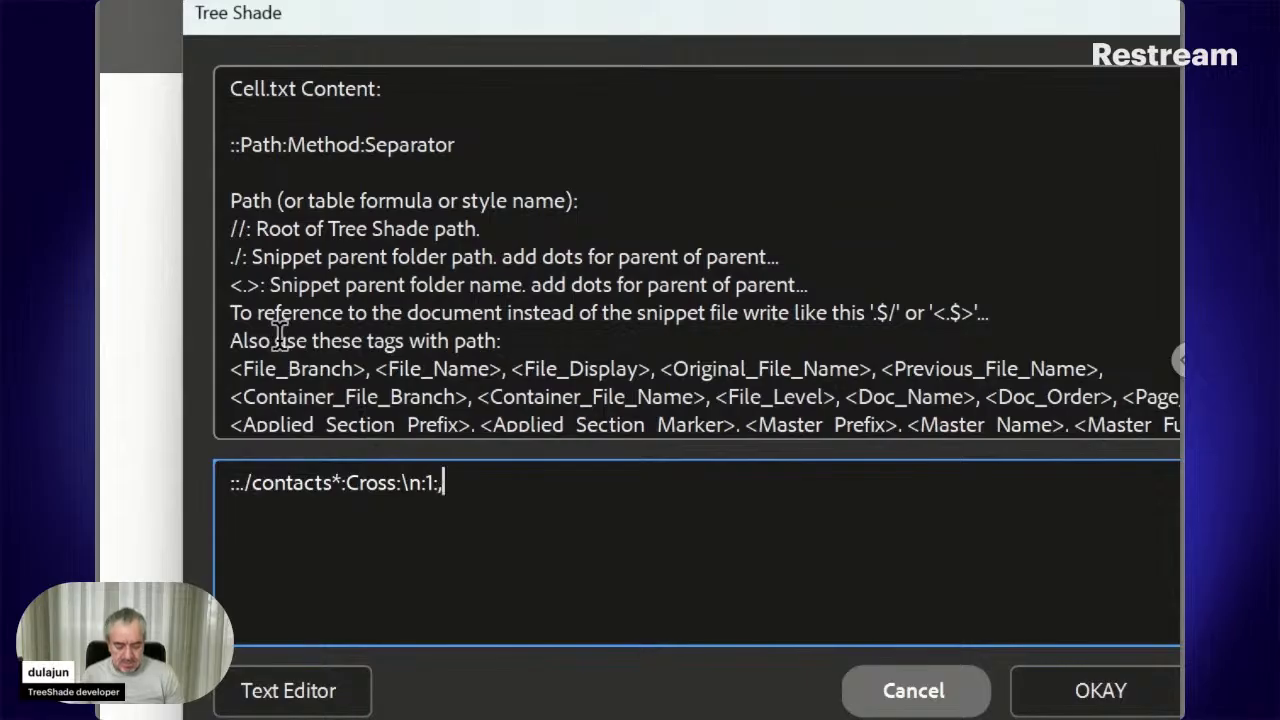
text(:)
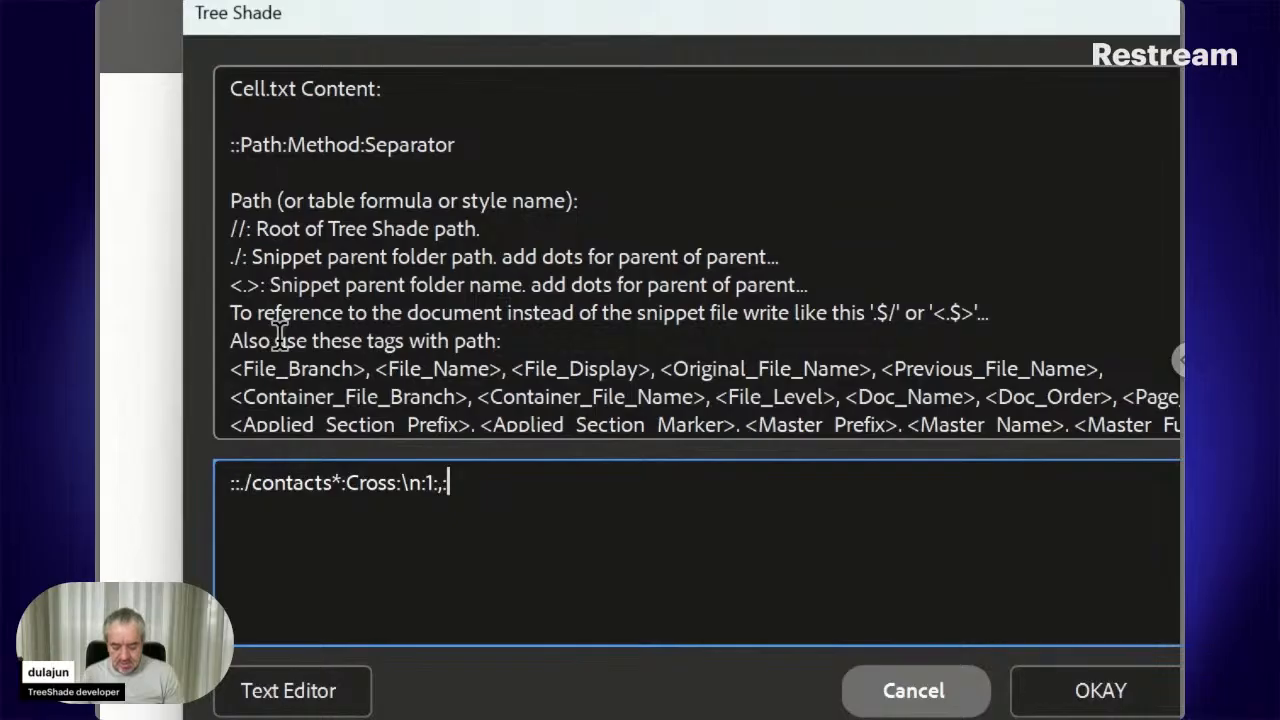
text(Email)
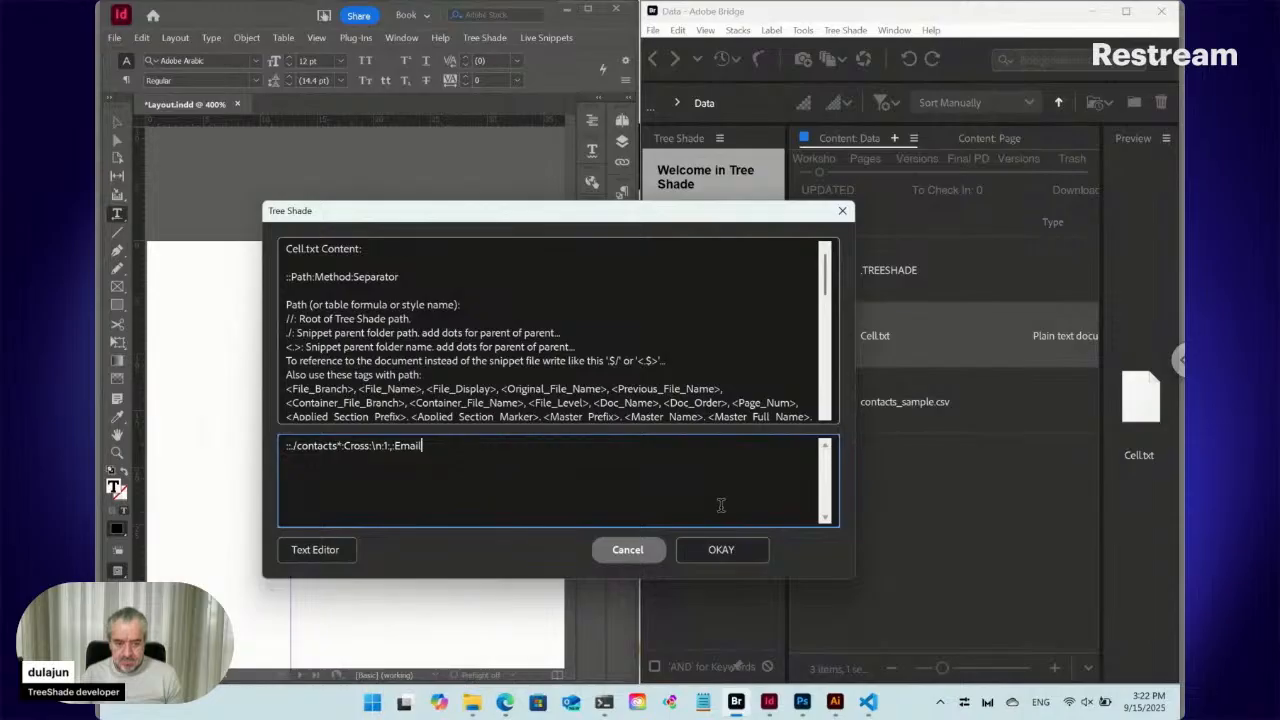
click(721, 550)
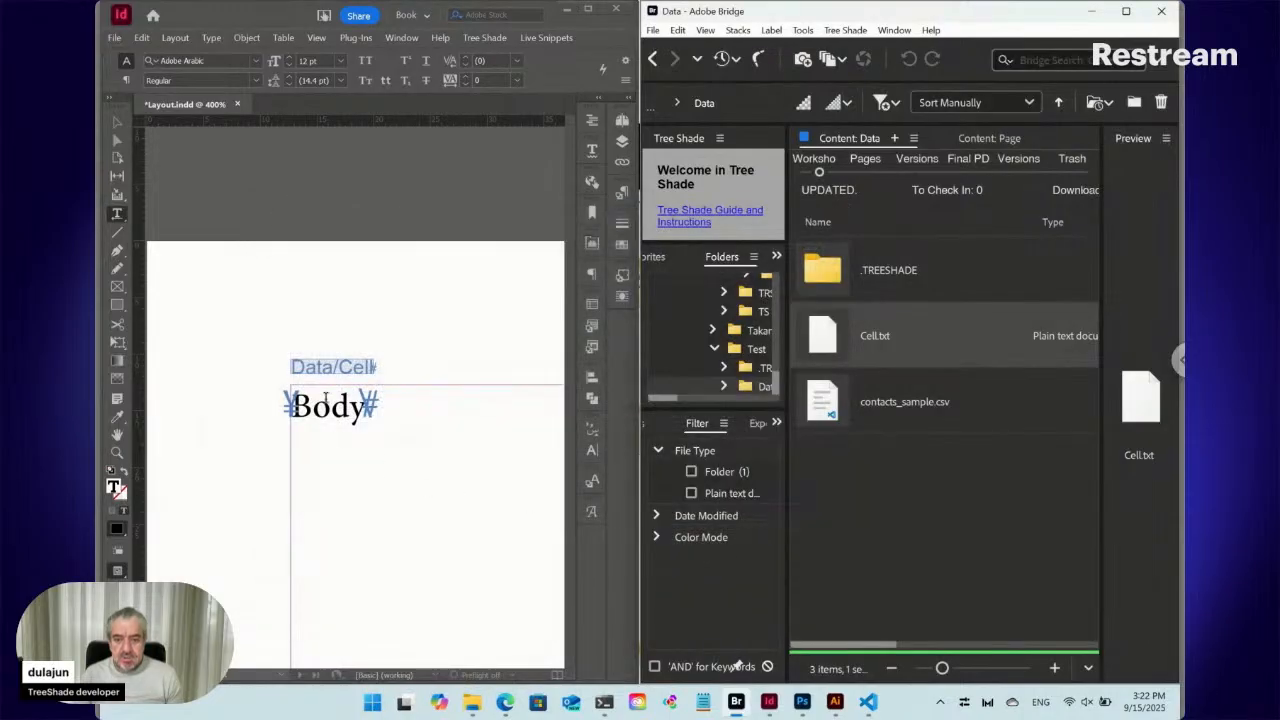
- Update the selected Data/Cell live snippet in the InDesign layout
click(546, 37)
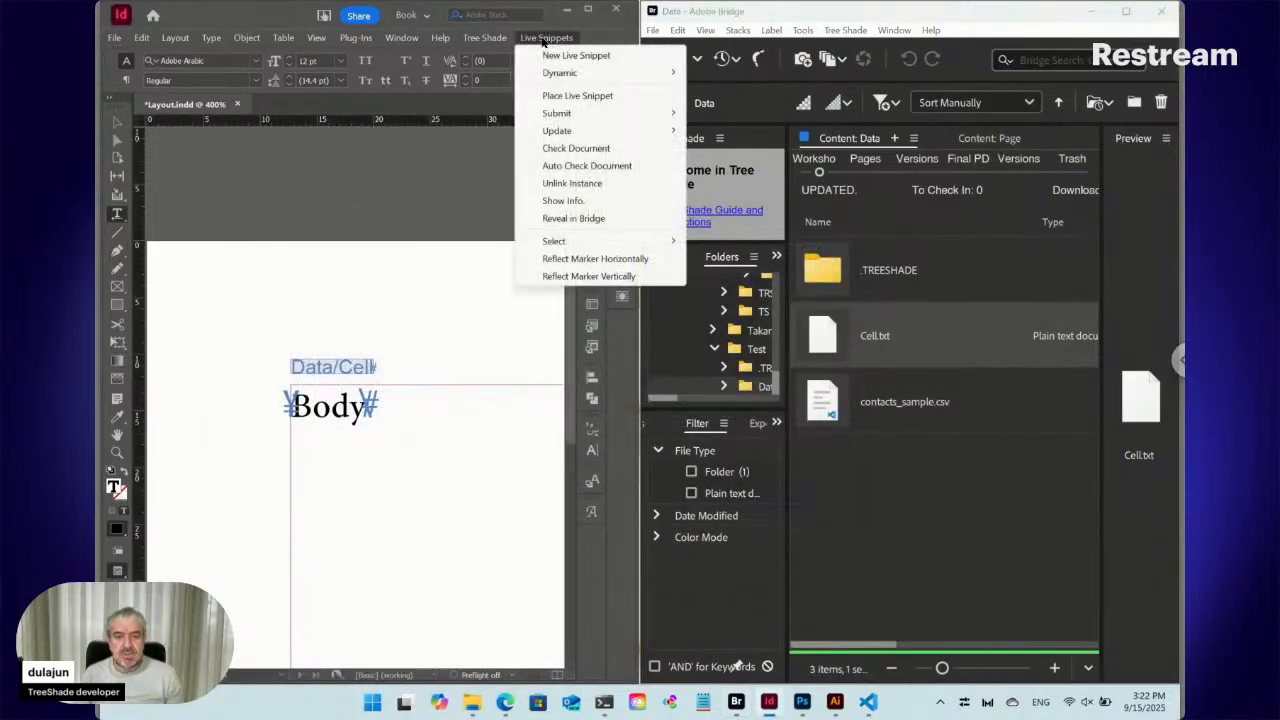
mouse_move(581, 135)
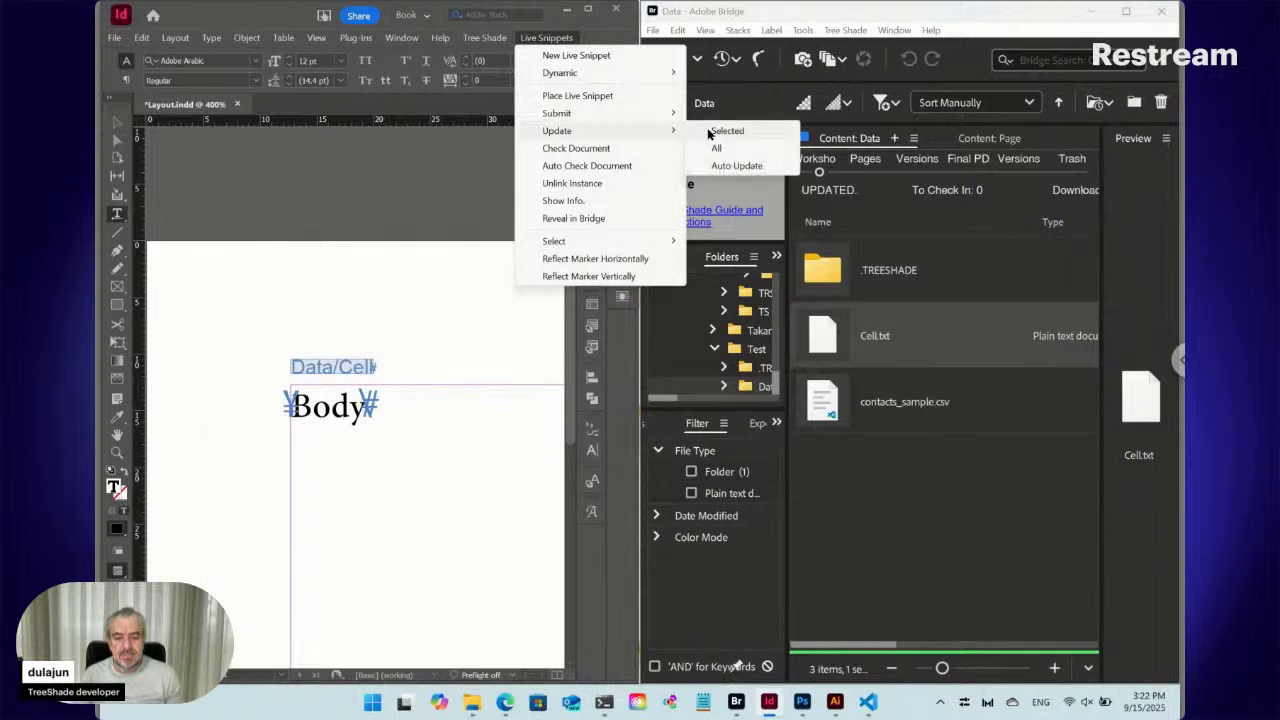
click(727, 131)
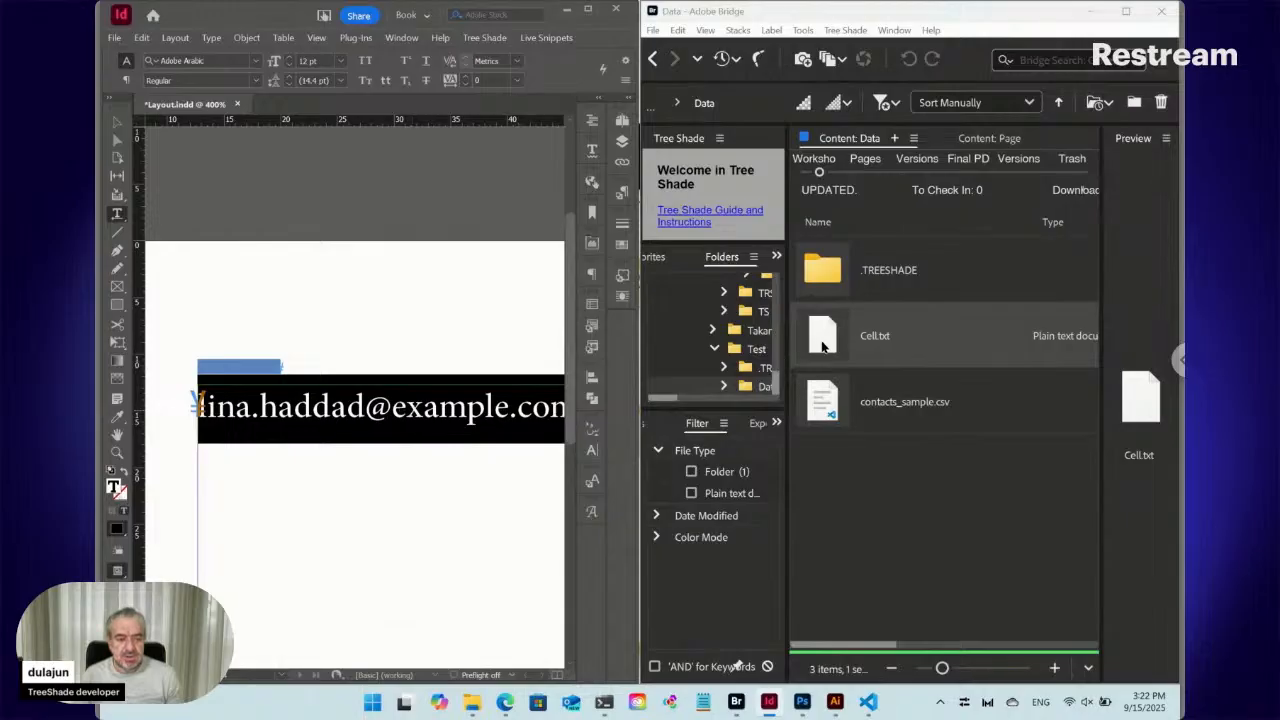
- Open contacts_sample.csv from Bridge in VS Code, allowing the untrusted file, and compare its first Email entry with the snippet text in InDesign
click(832, 405)
drag(832, 405, 605, 255)
key(alt+Tab)
key(alt+Tab)
key(alt+Tab)
key(alt+Tab)
key(alt+Tab)
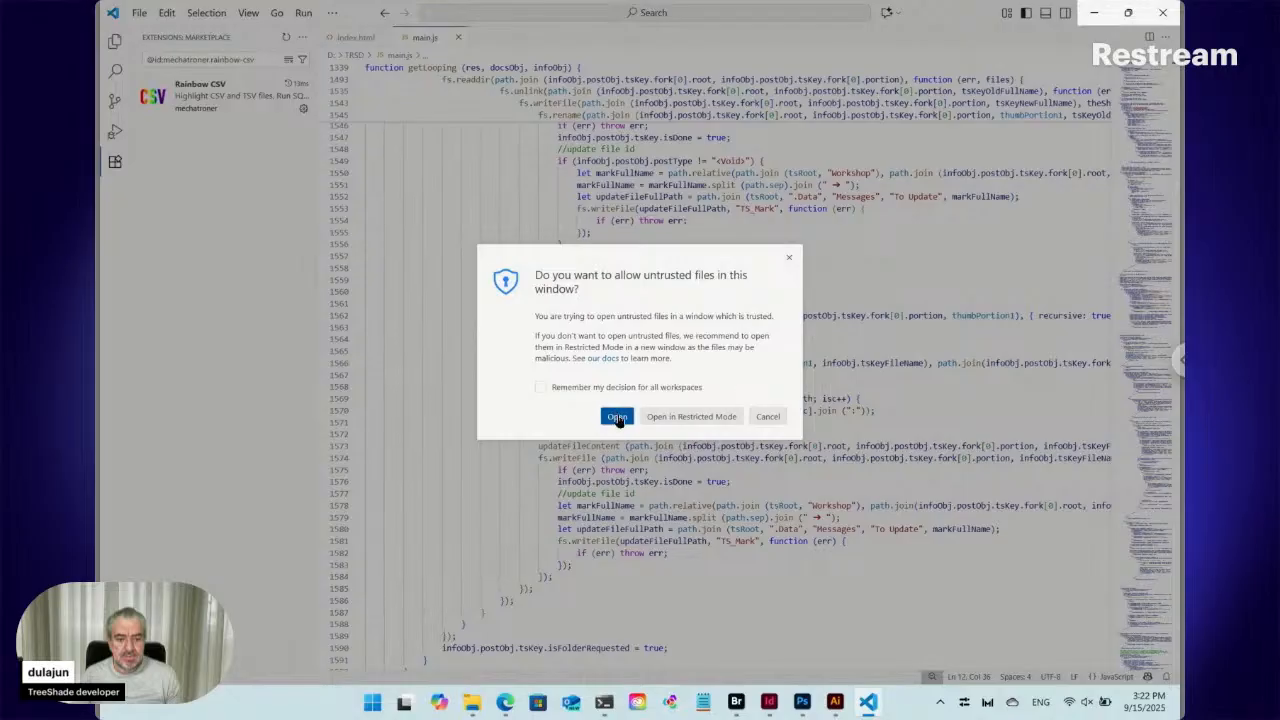
click(616, 416)
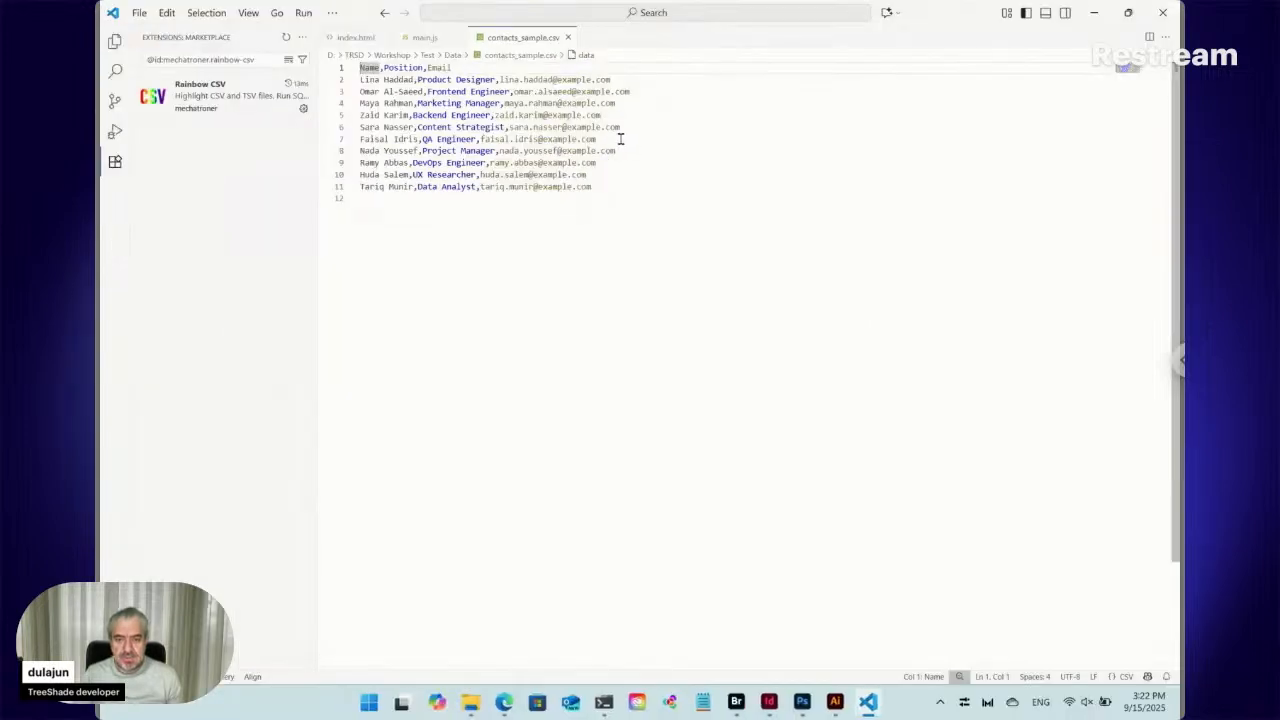
click(769, 703)
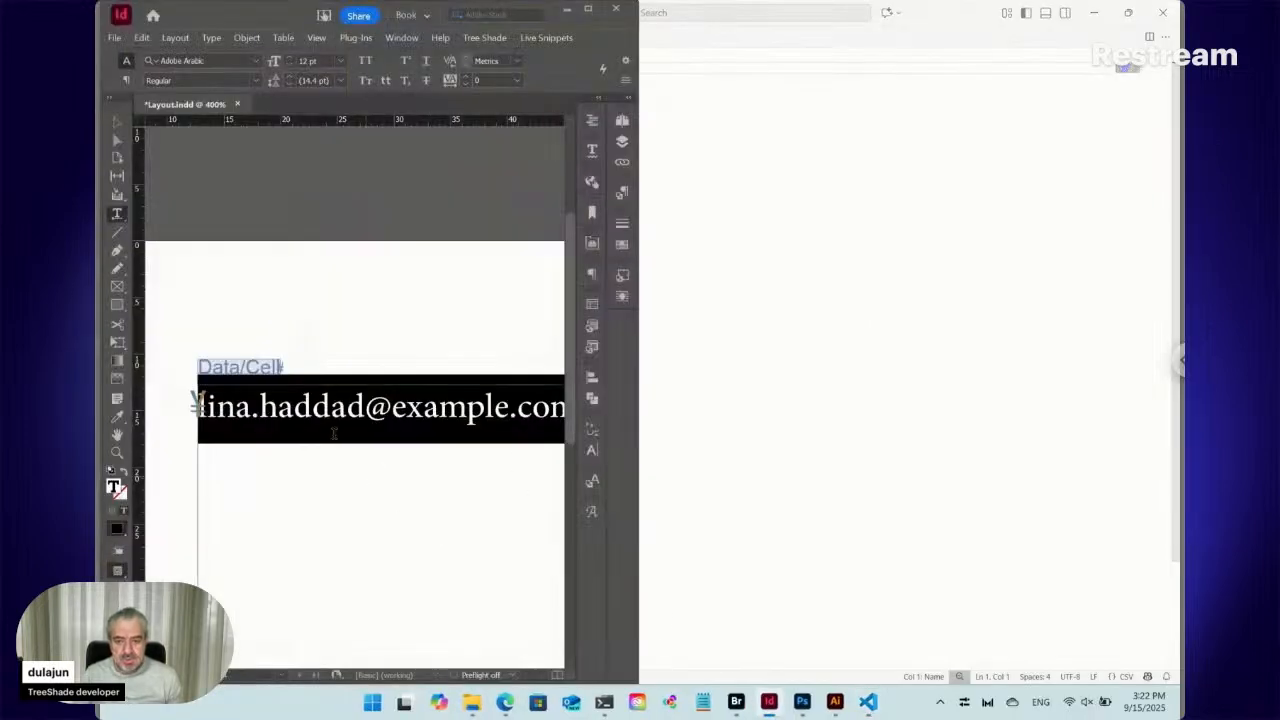
click(408, 406)
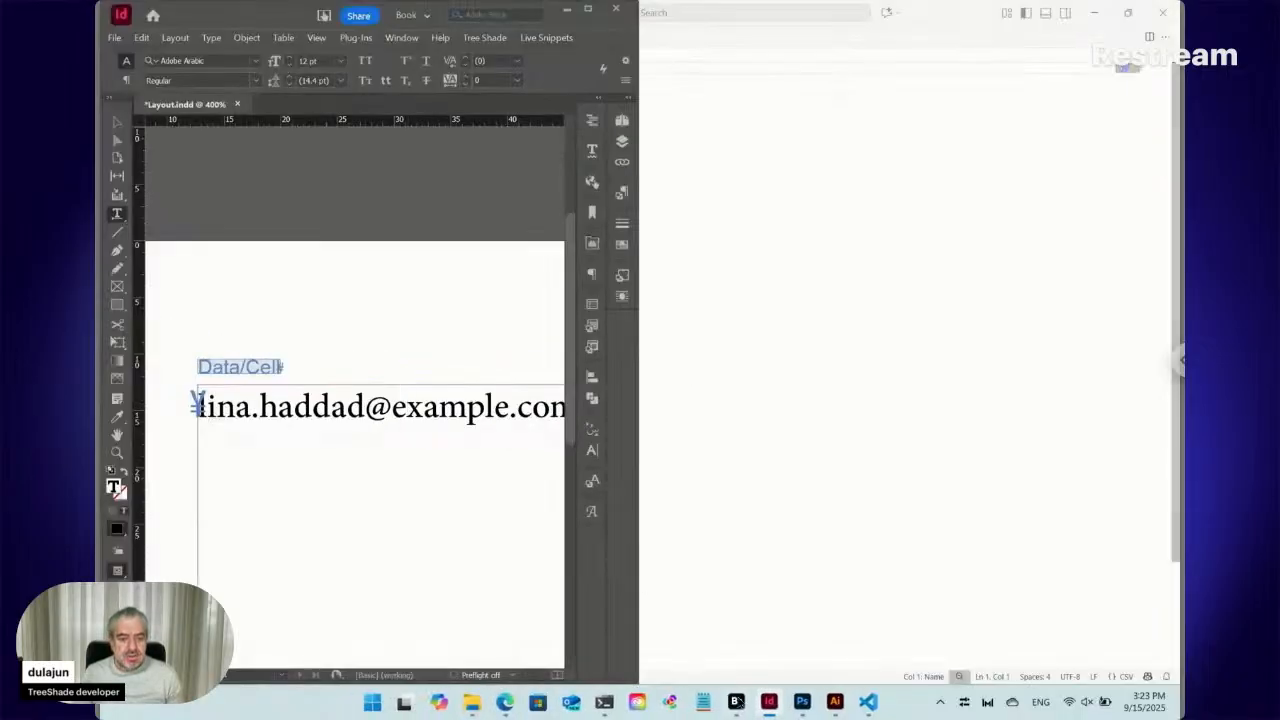
- Return to Bridge, reopen the Cell.txt content and replace the row value 1 with the <PN> tag
mouse_move(738, 706)
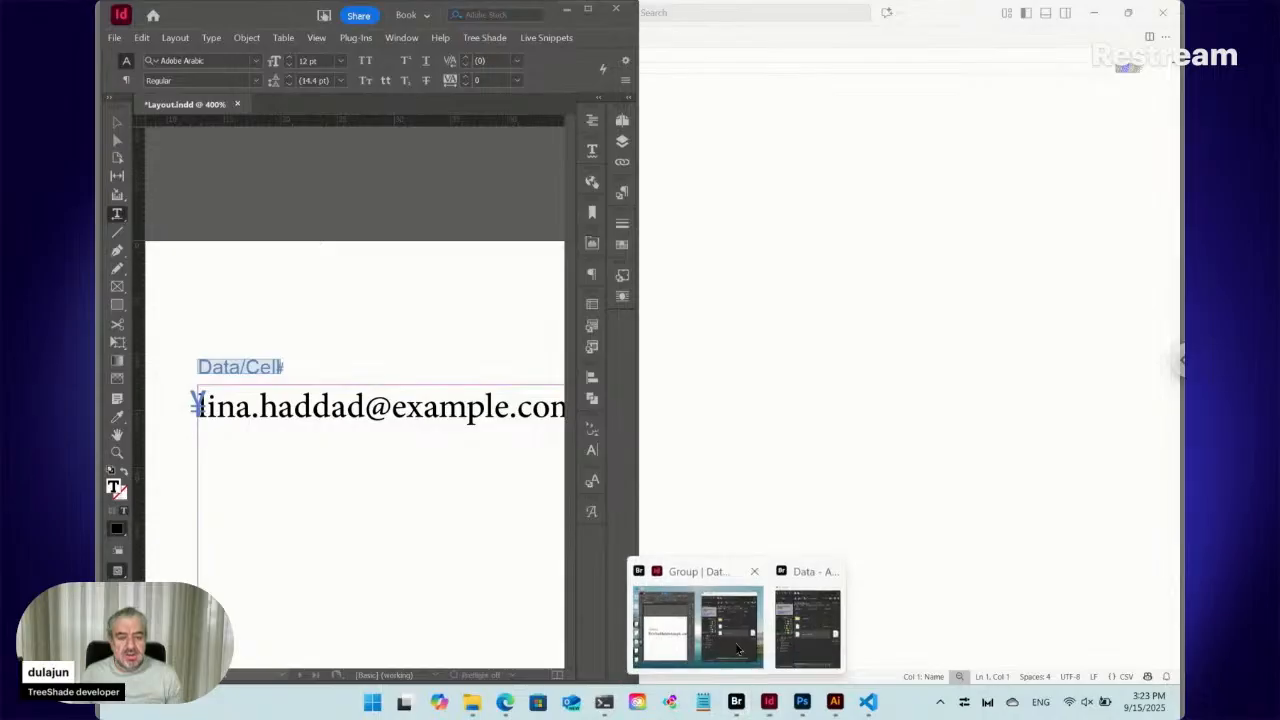
mouse_move(736, 648)
click(794, 630)
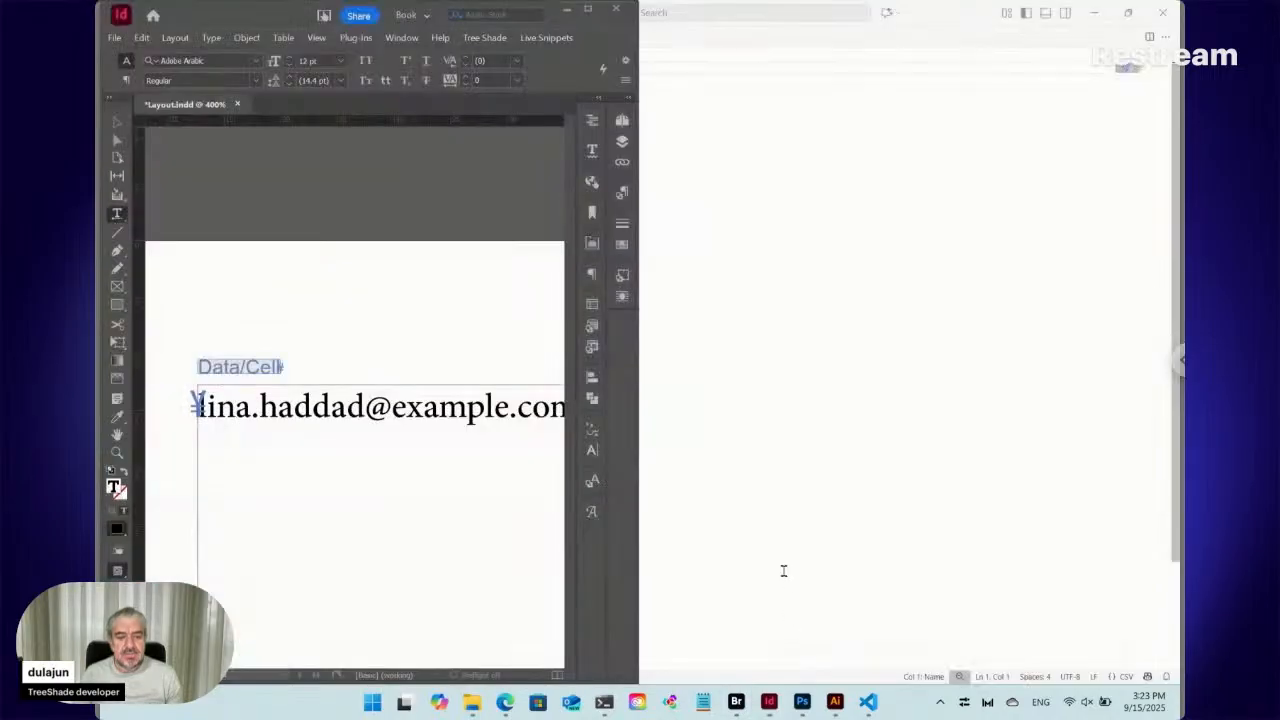
click(736, 701)
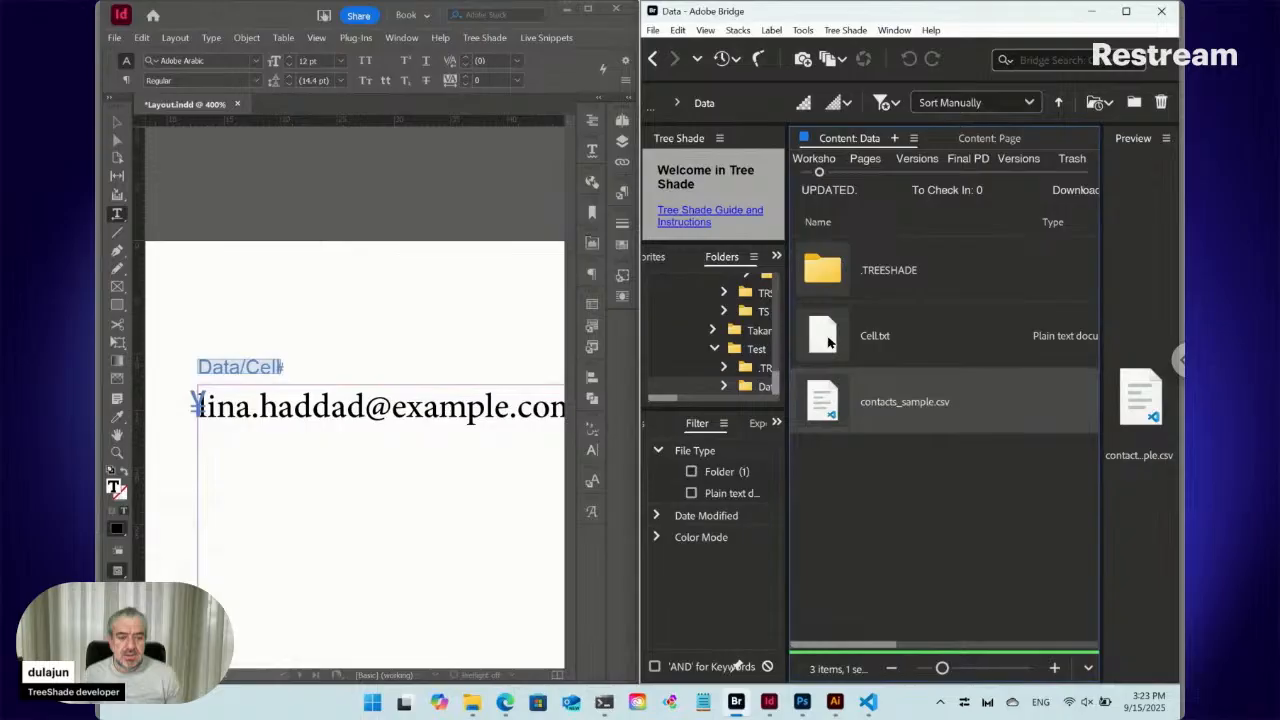
double_click(828, 343)
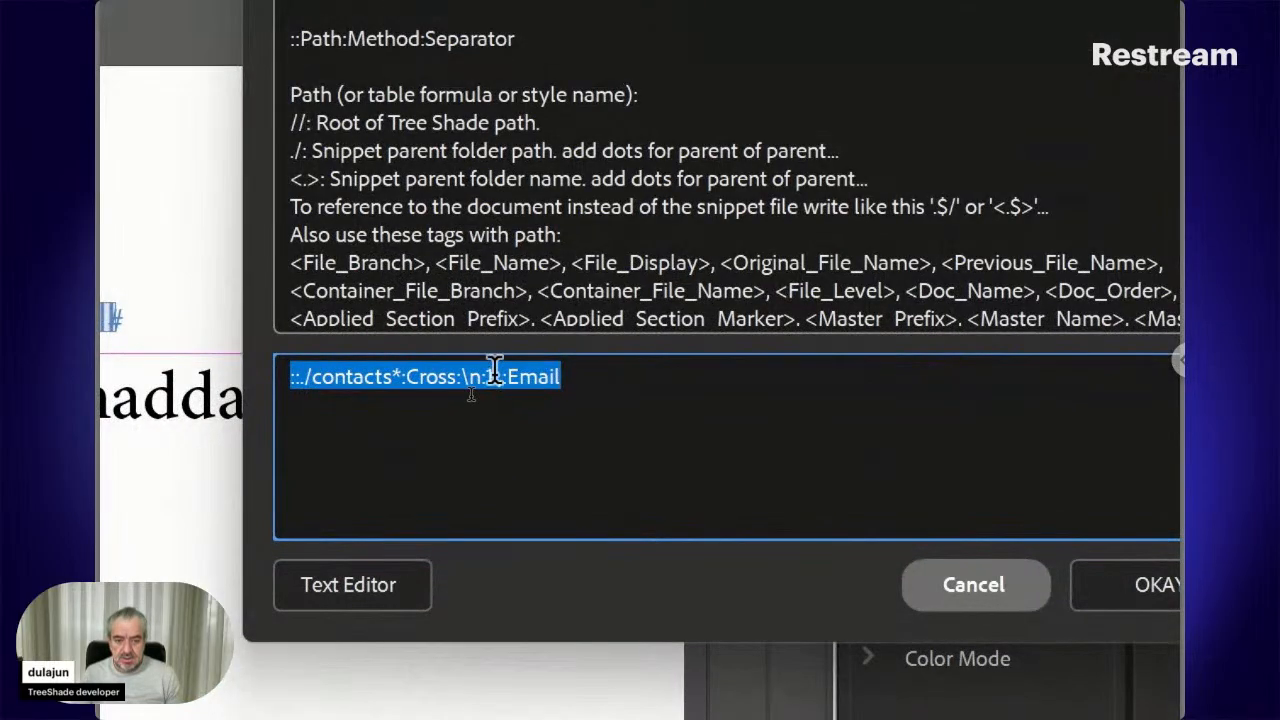
click(469, 396)
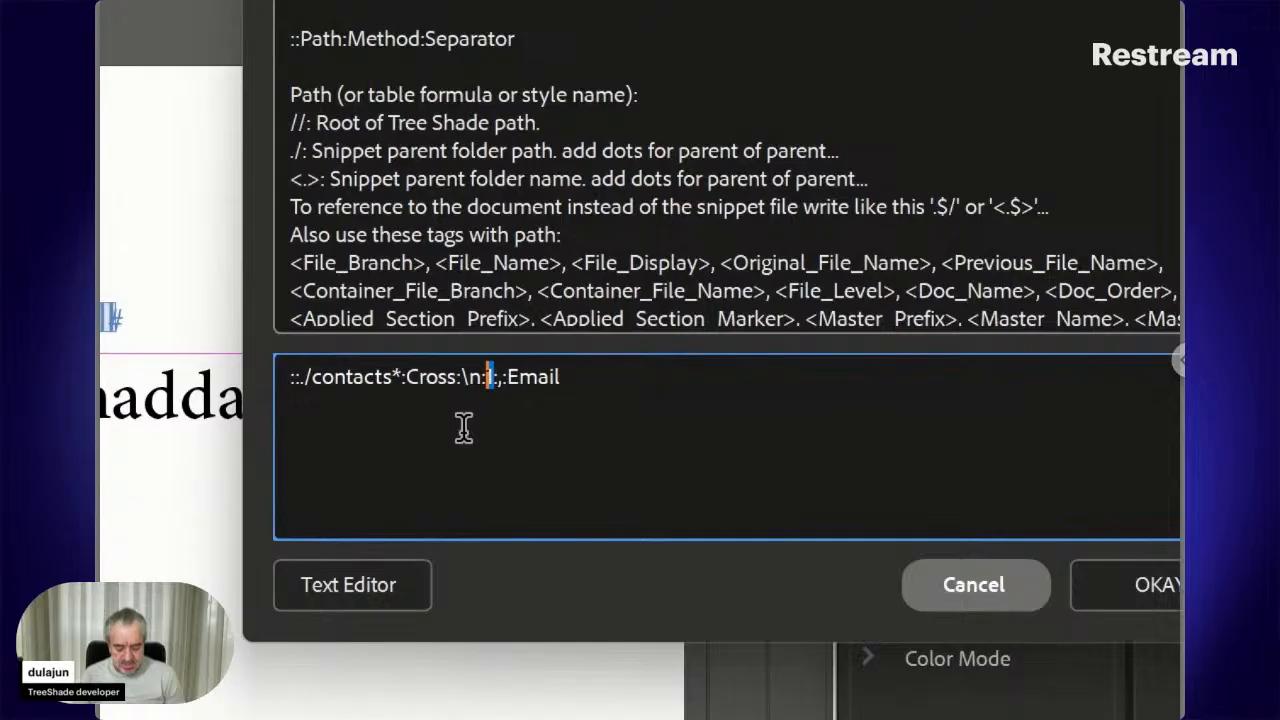
text(<)
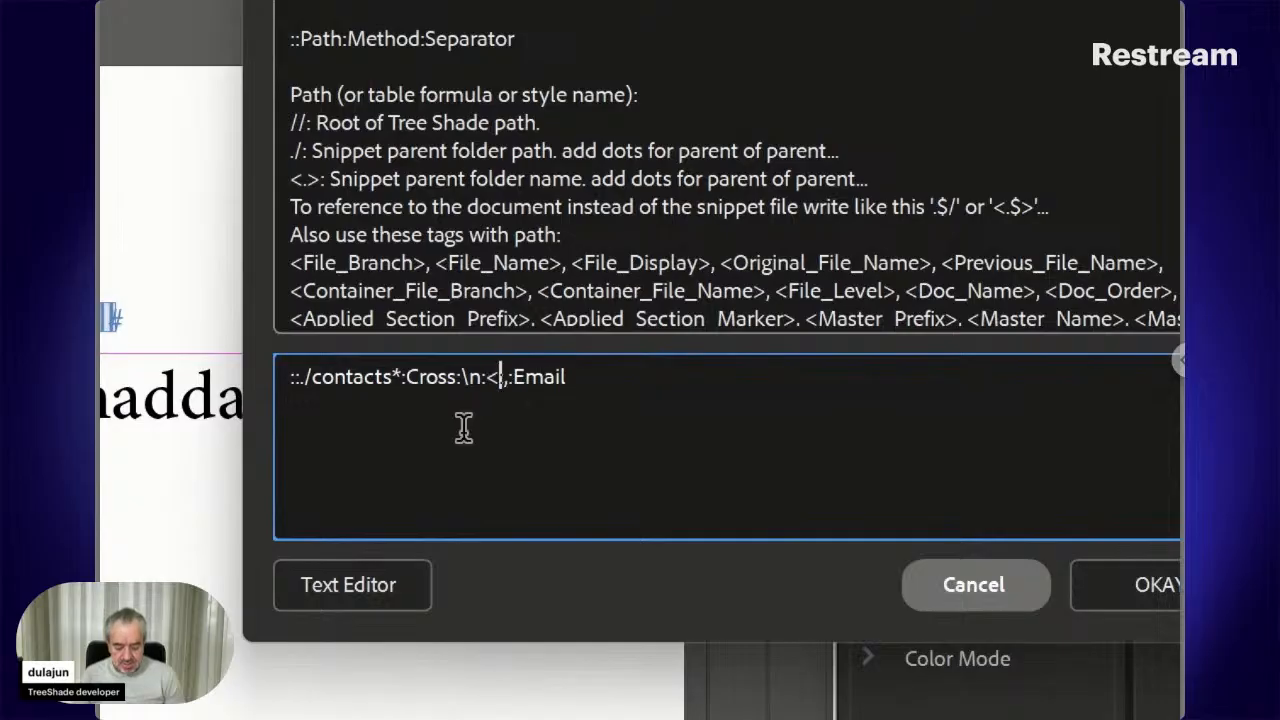
text(PN>)
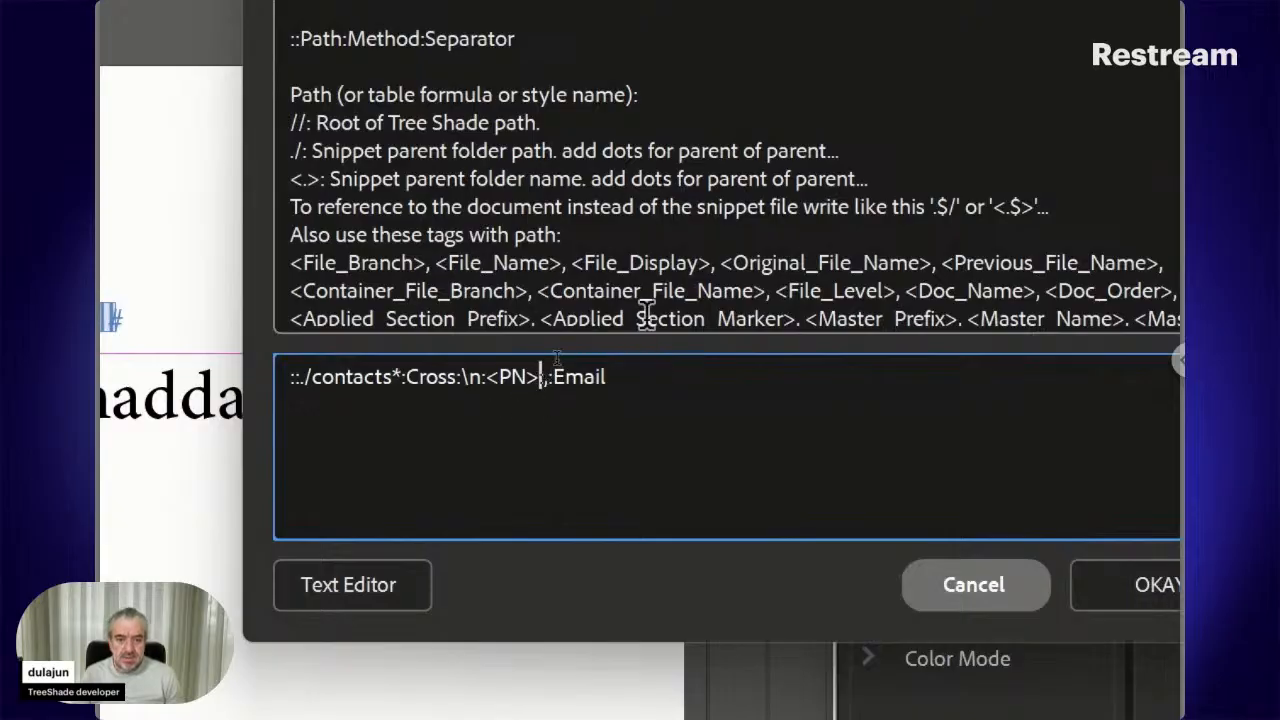
text(:)
key(BackSpace)
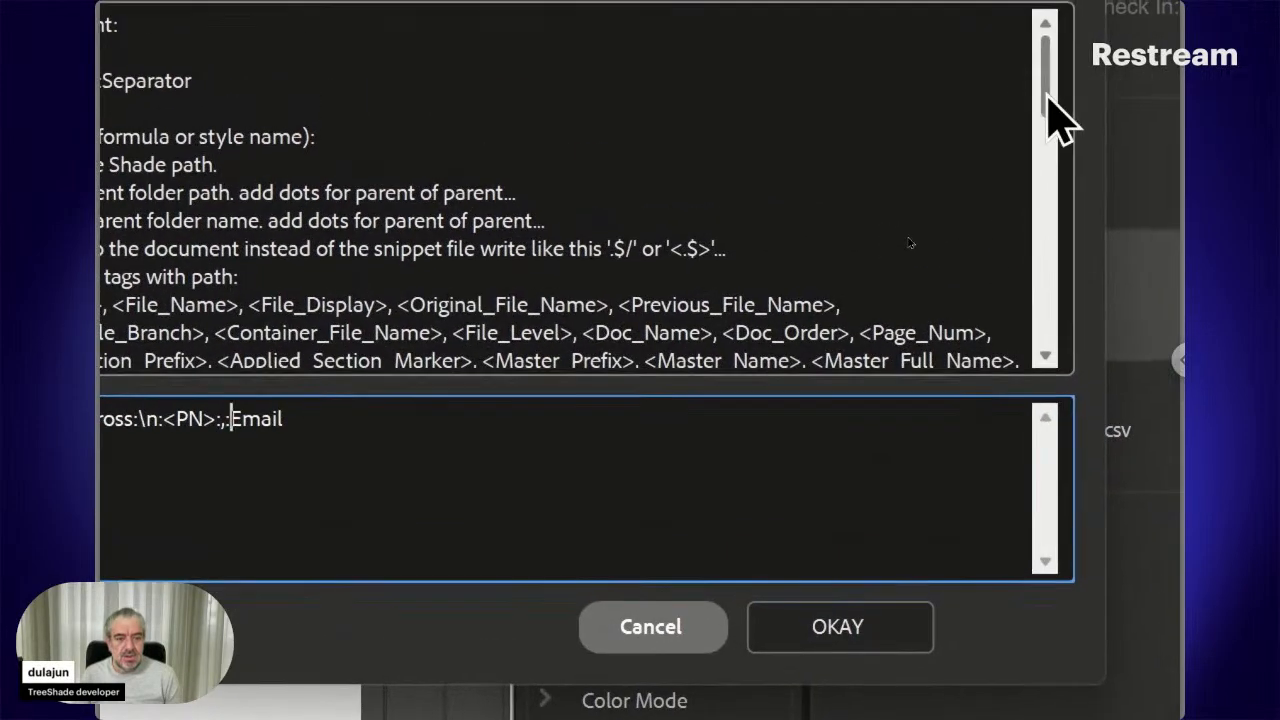
- Consult the tag reference, replace Email with the <PO> tag so Cell.txt reads "::./contacts*:Cross:\n:<PN>:,:<PO>", and save it
drag(1048, 54, 1048, 69)
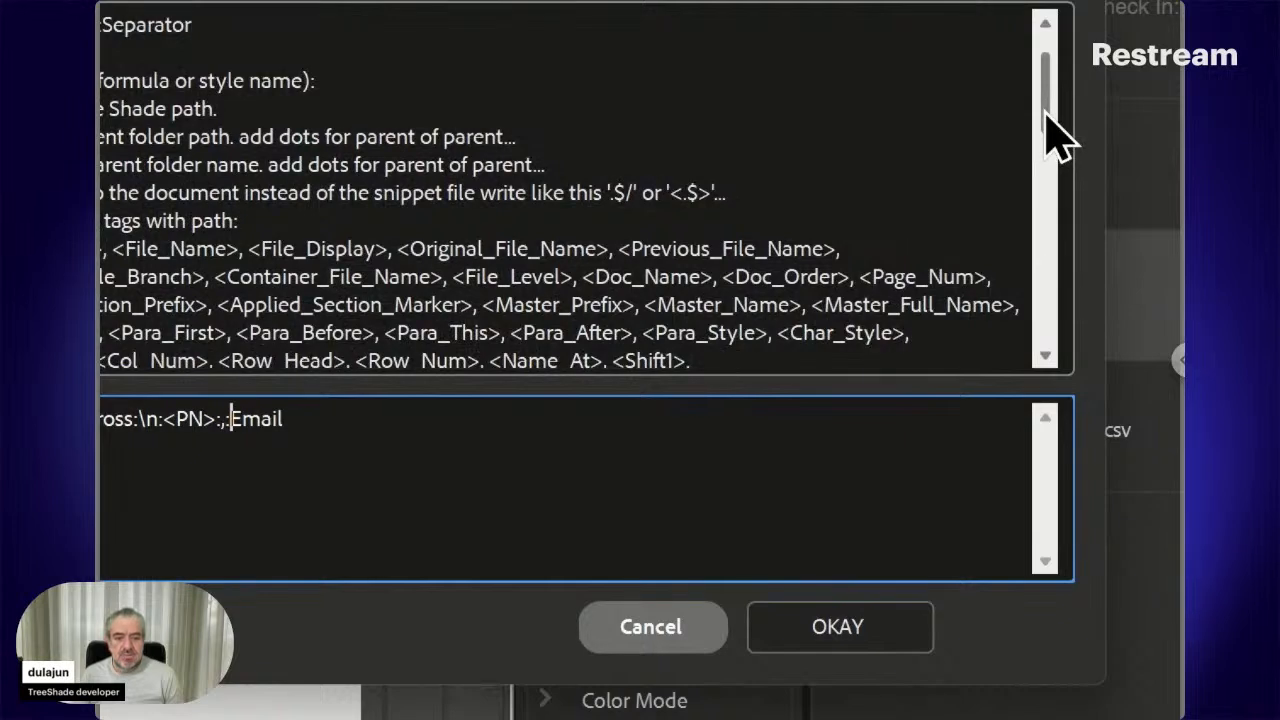
drag(1047, 114, 1049, 121)
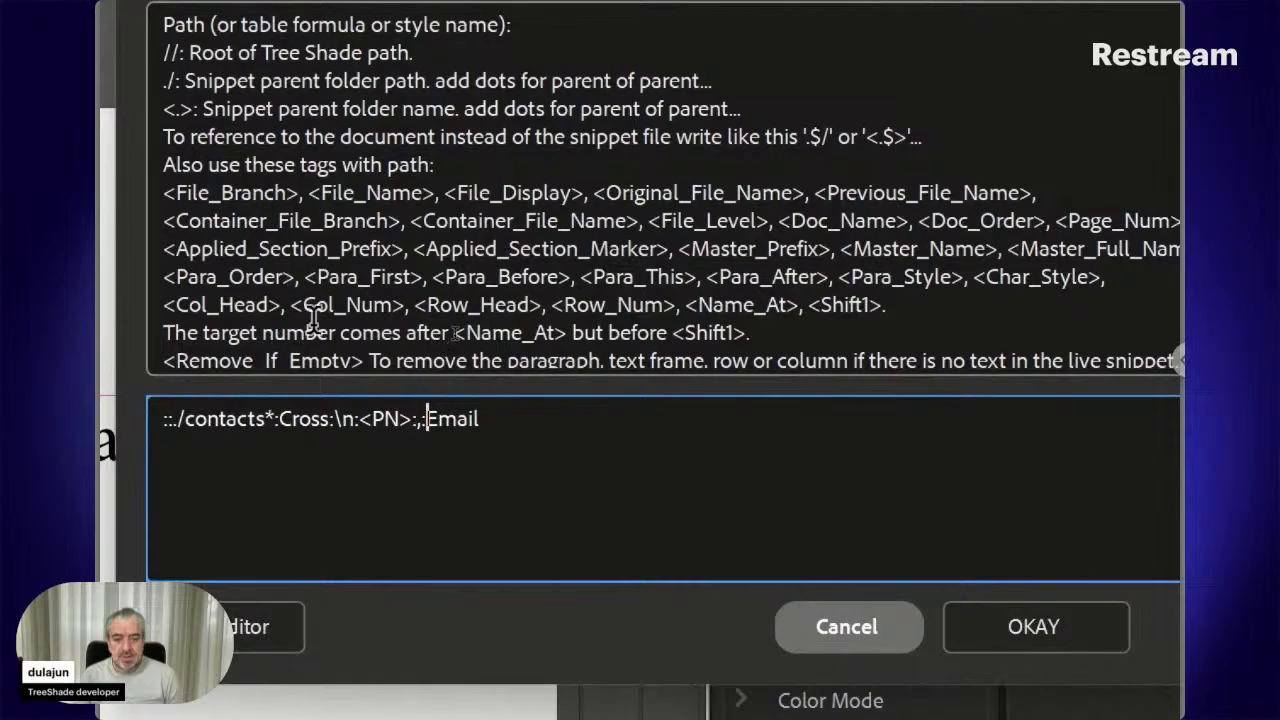
key(shift+Right)
key(shift+Right)
key(shift+Right)
key(shift+Right)
key(shift+Right)
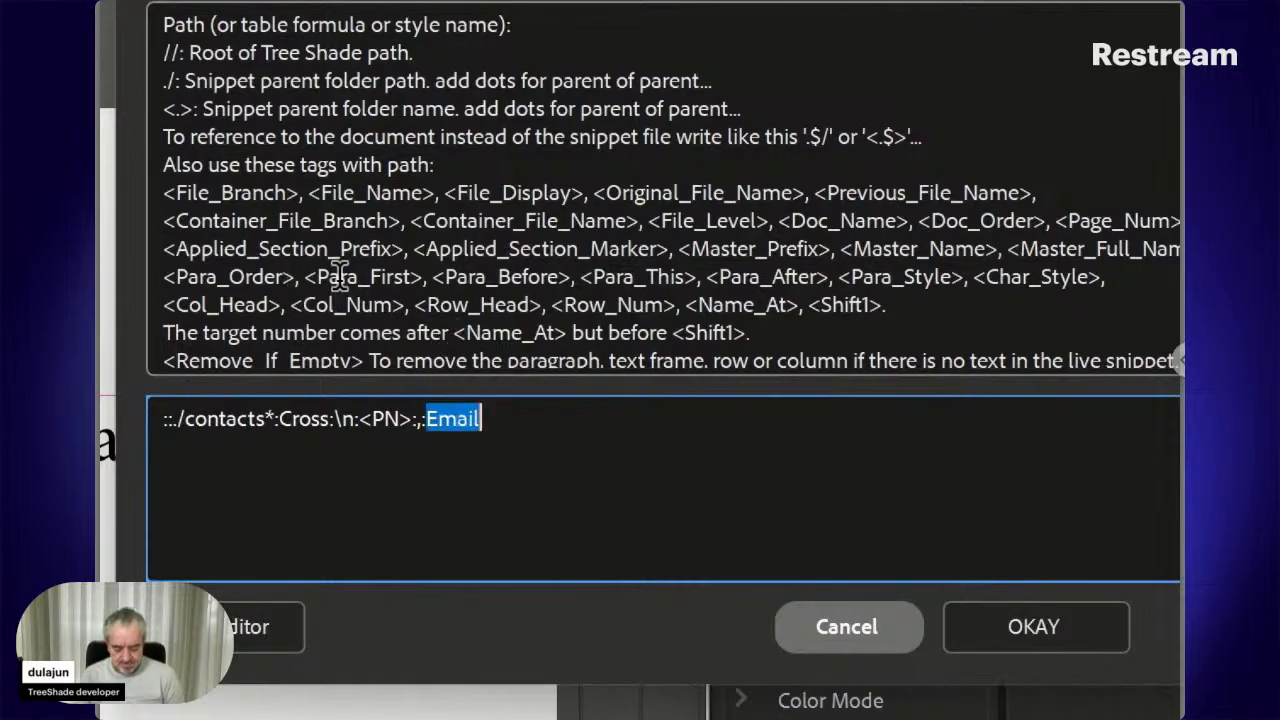
text(<PO)
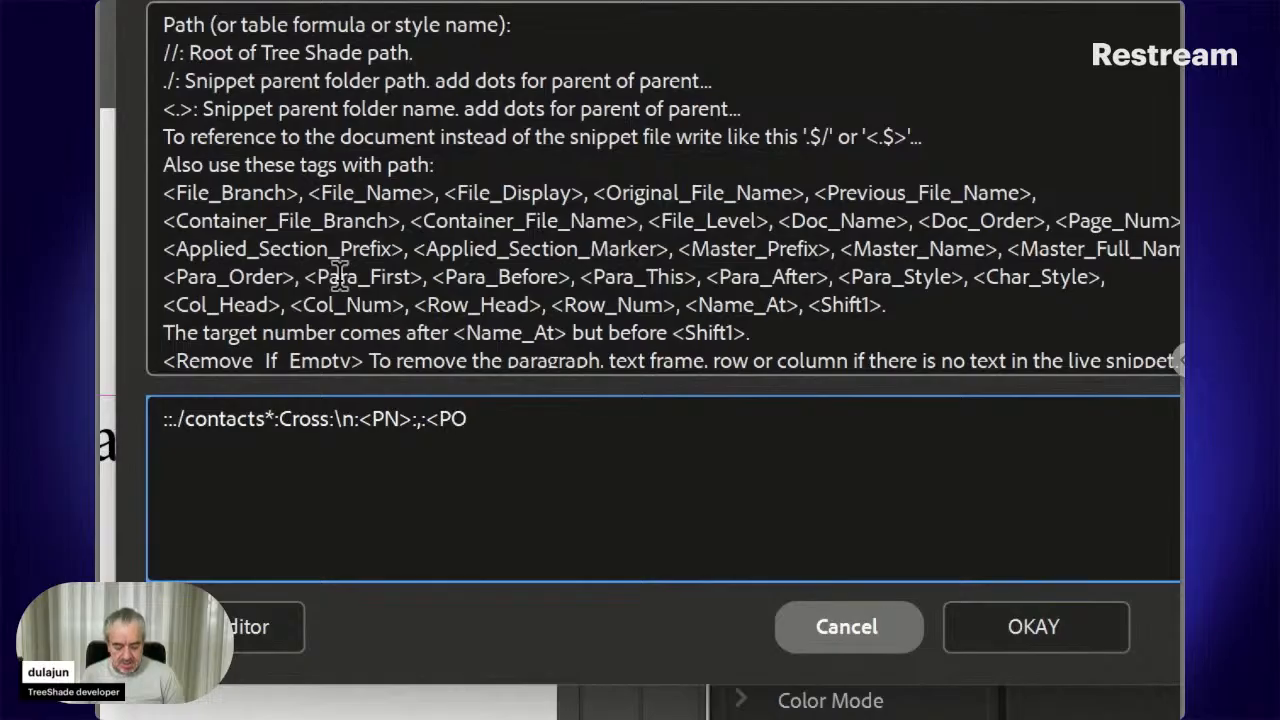
text(>)
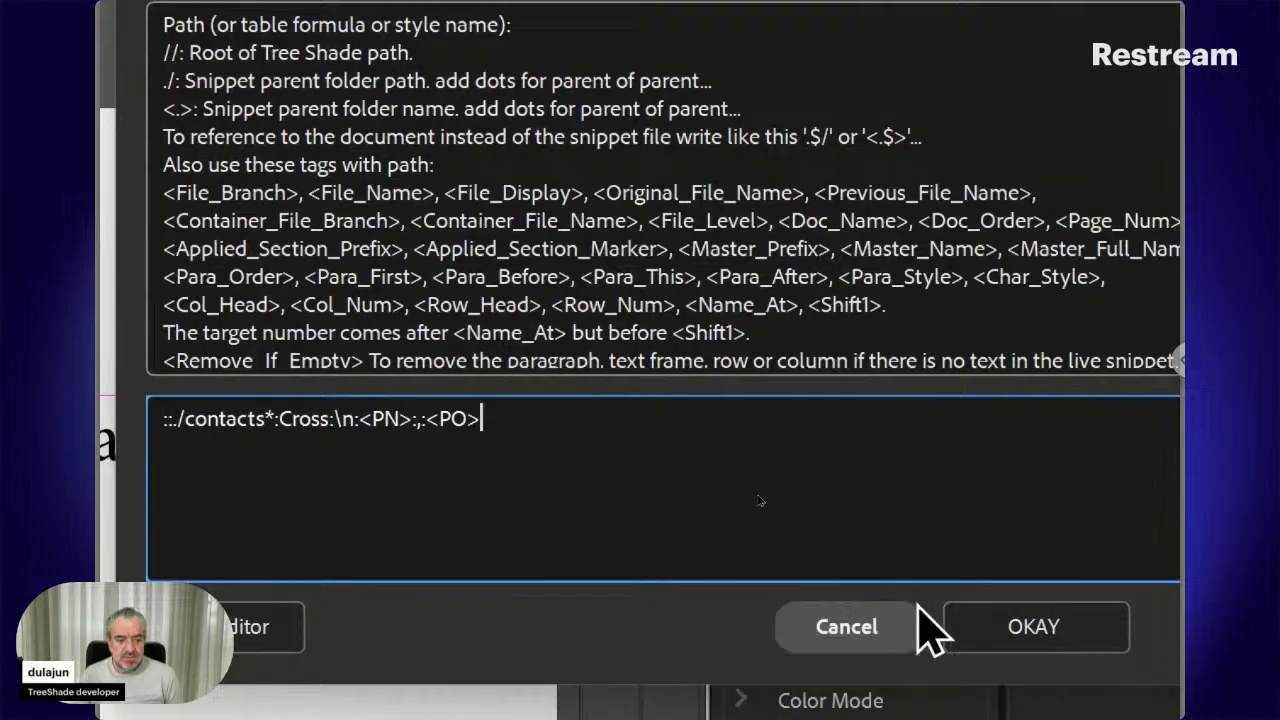
click(966, 623)
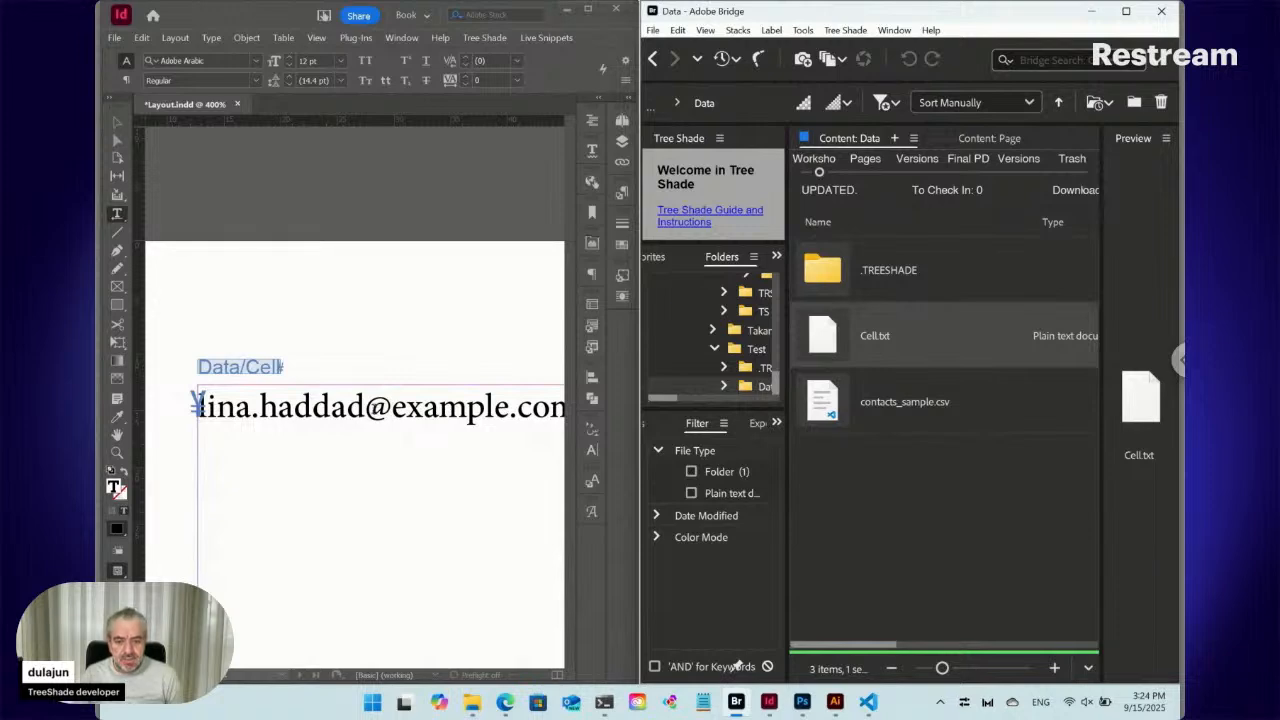
- In the InDesign layout, copy the Data/Cell snippet and paste it into two new paragraphs below the original
click(349, 407)
key(ctrl+minus)
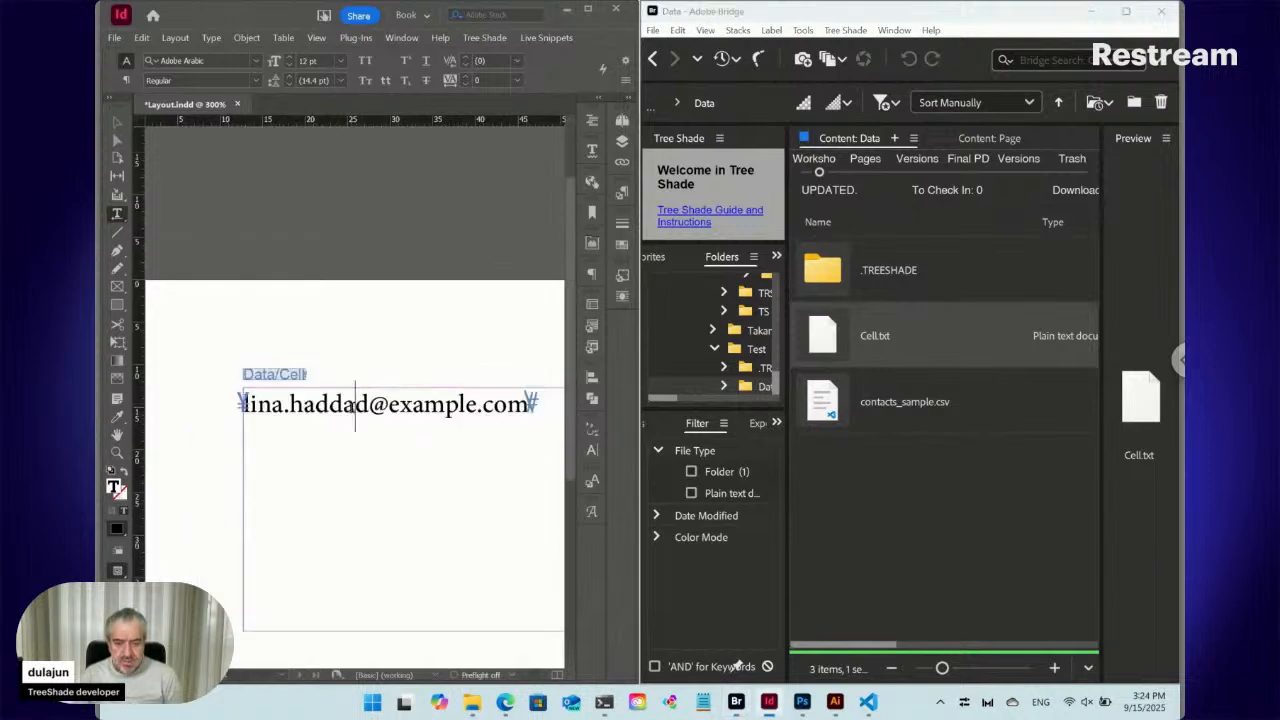
key(ctrl+a)
key(ctrl+c)
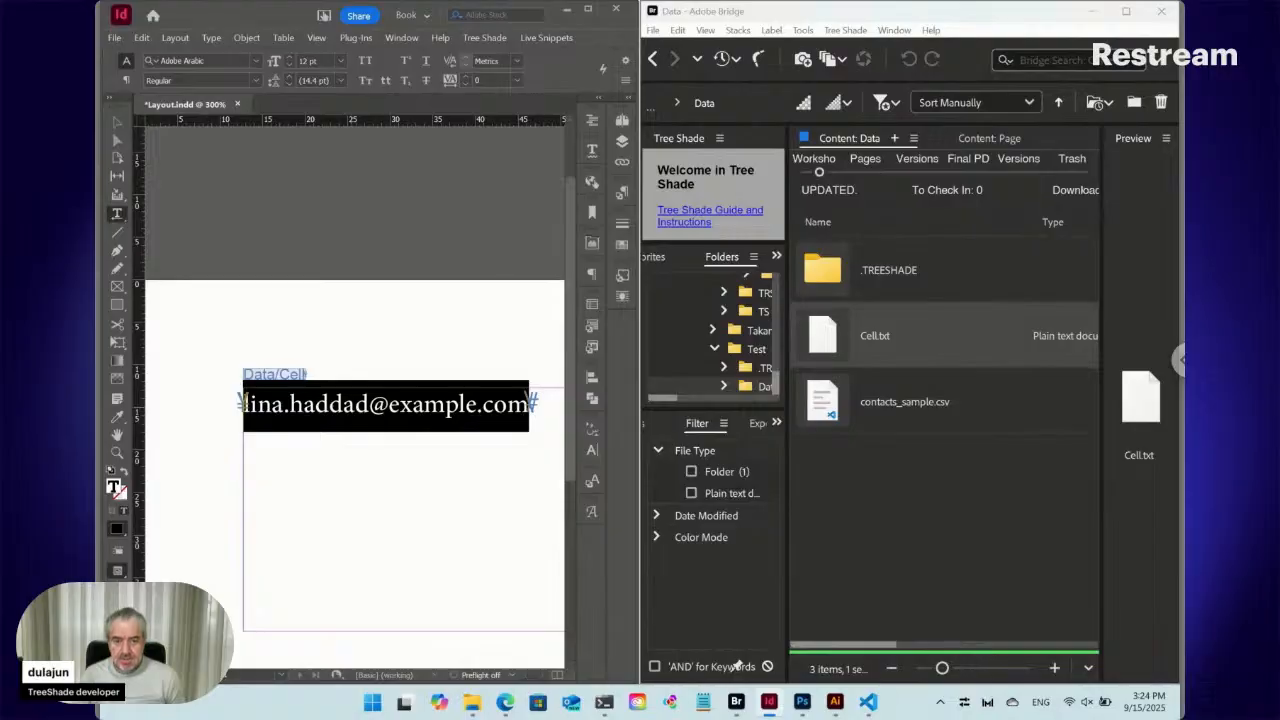
click(529, 405)
key(Return)
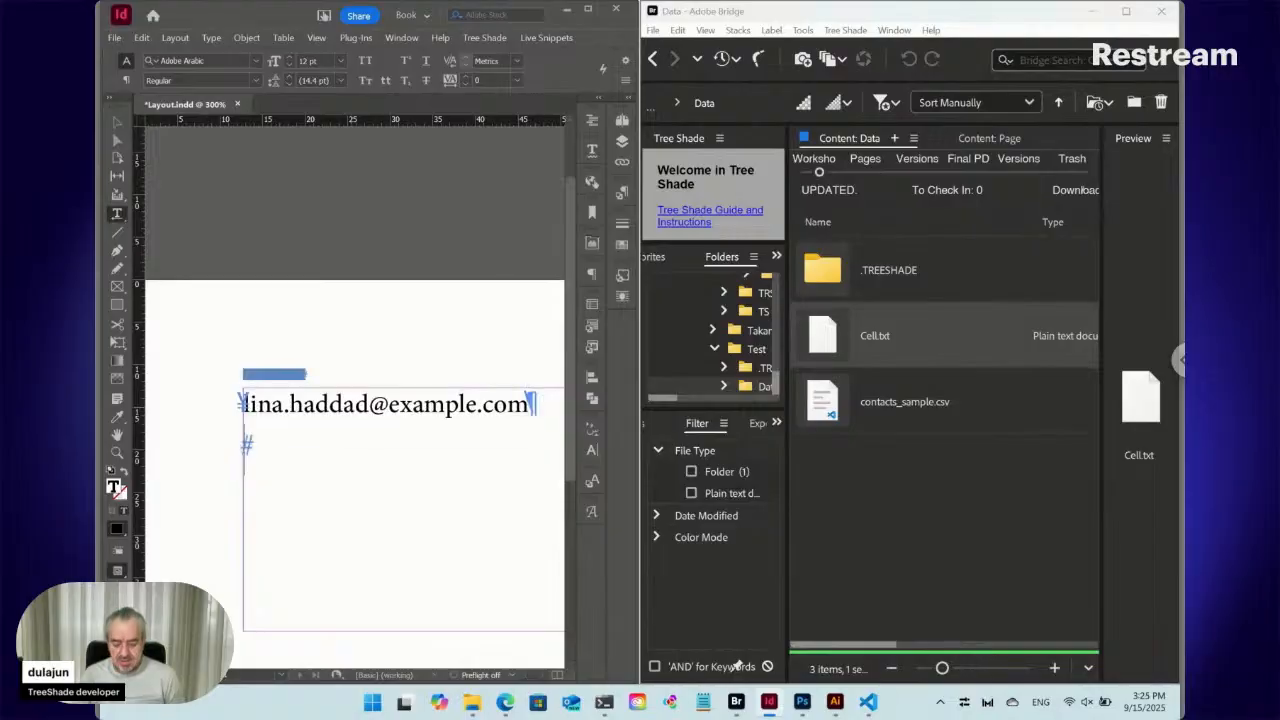
key(ctrl+v)
key(Return)
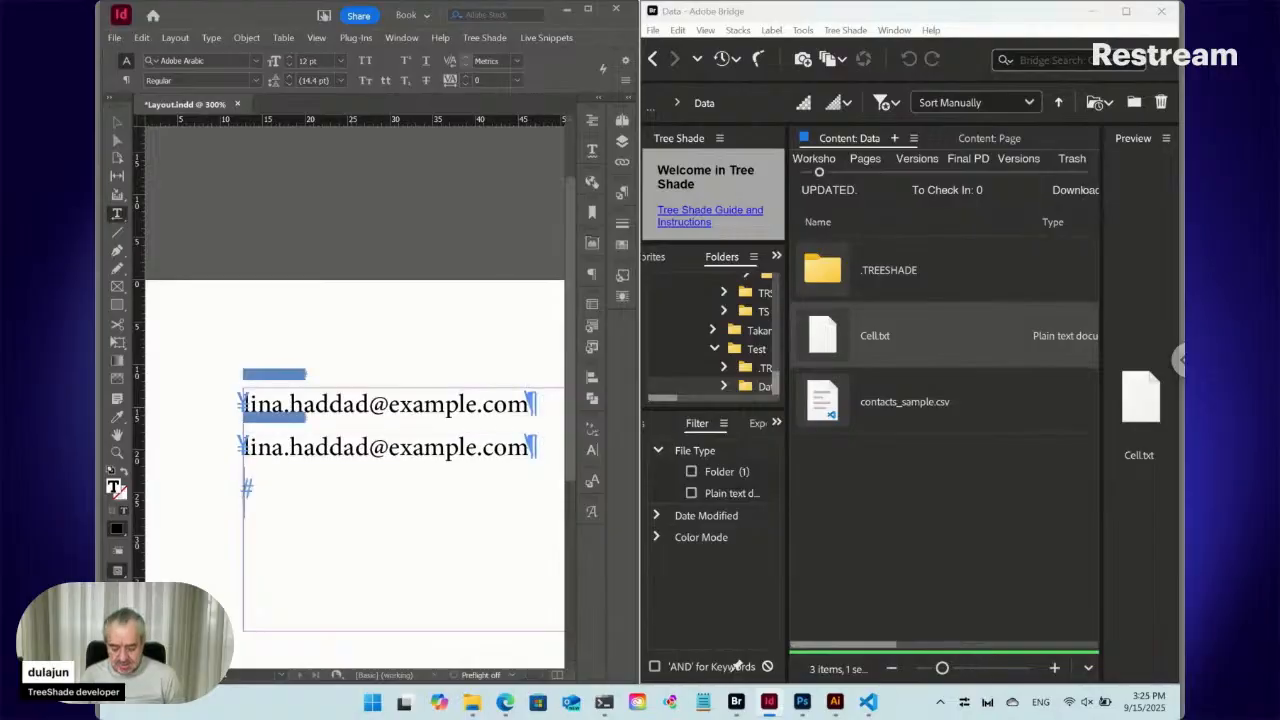
key(ctrl+v)
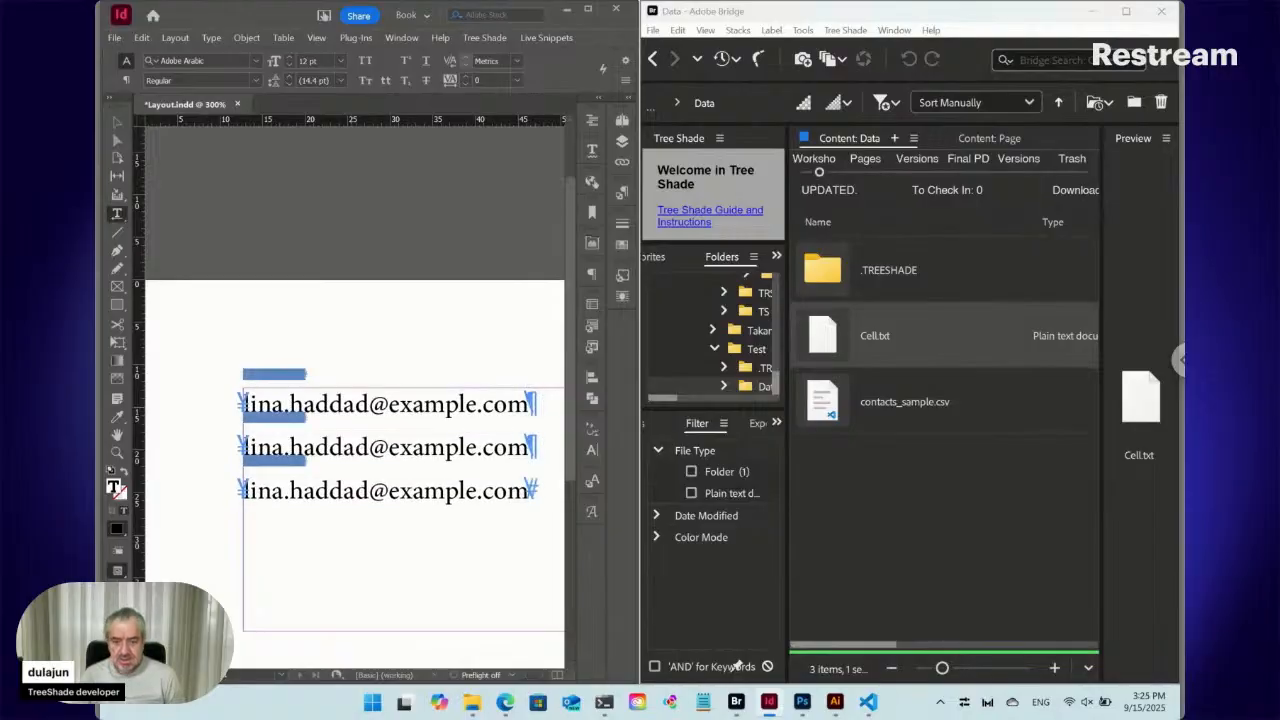
- Update all live snippets so the three Data/Cell paragraphs pull their own contact fields
click(546, 38)
mouse_move(566, 133)
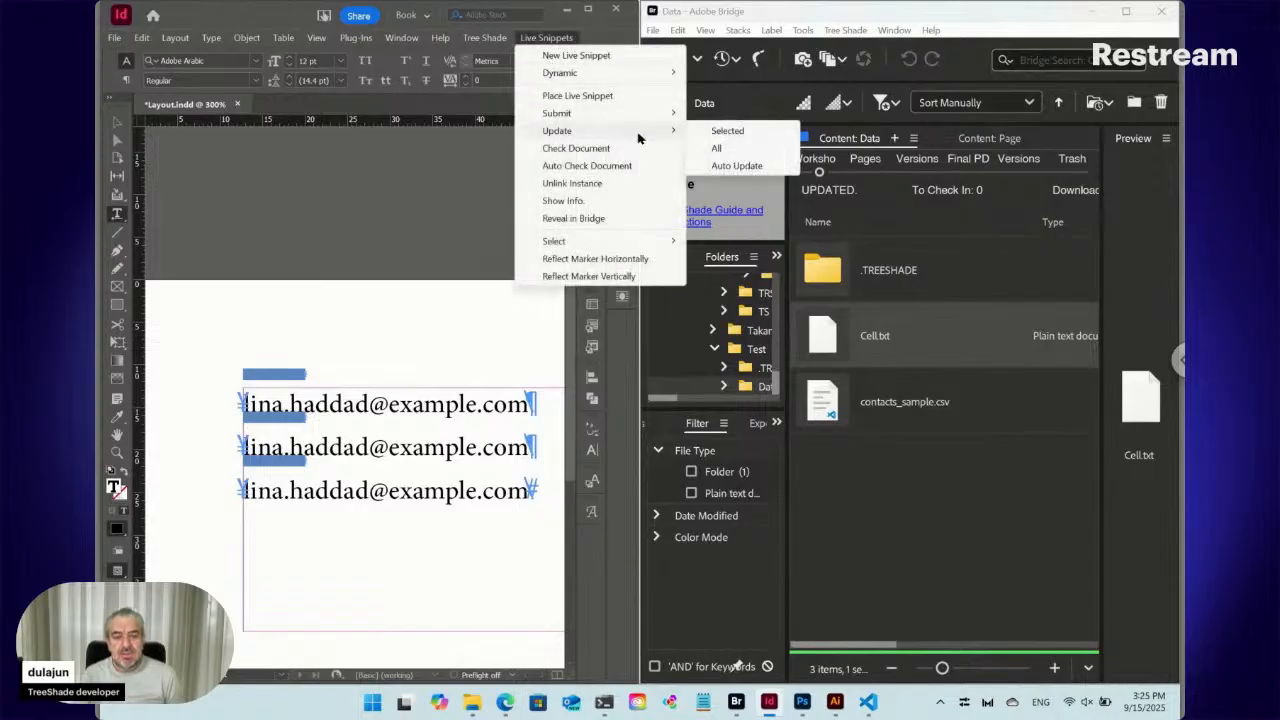
click(716, 148)
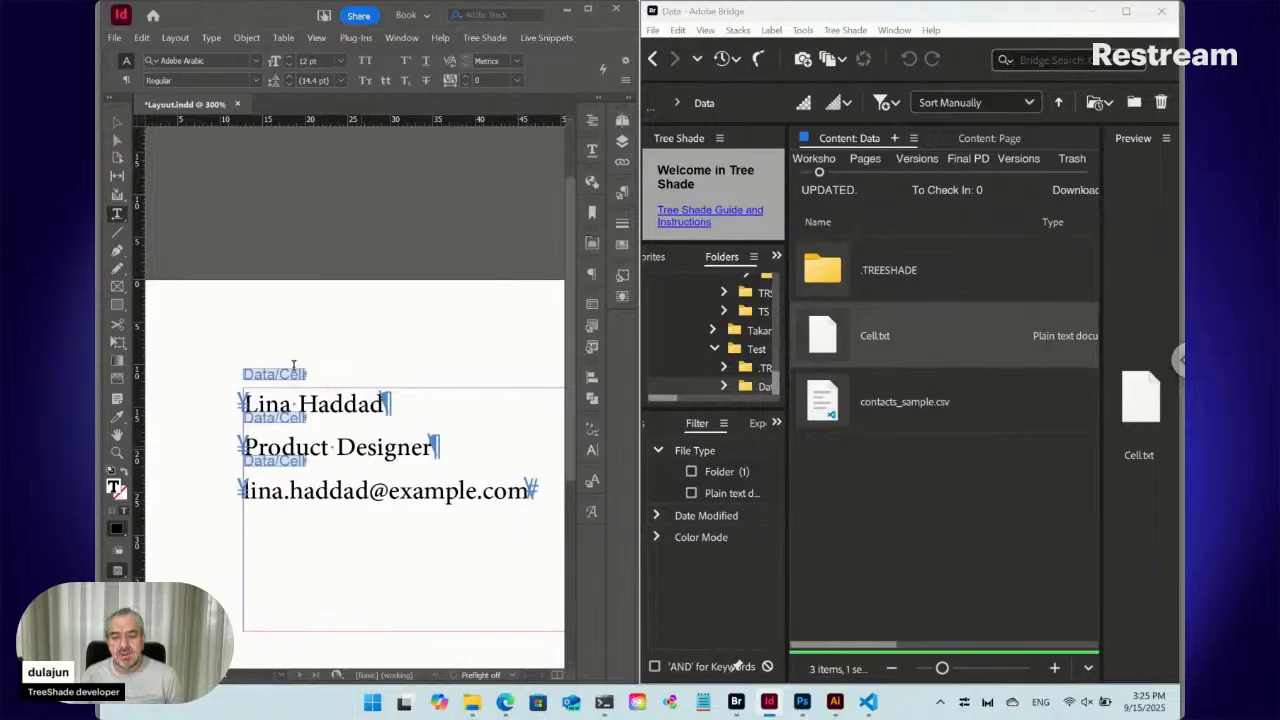
- Duplicate the text frame holding the three Data/Cell snippets onto page 2 at the same position, and check the document's pages
click(119, 123)
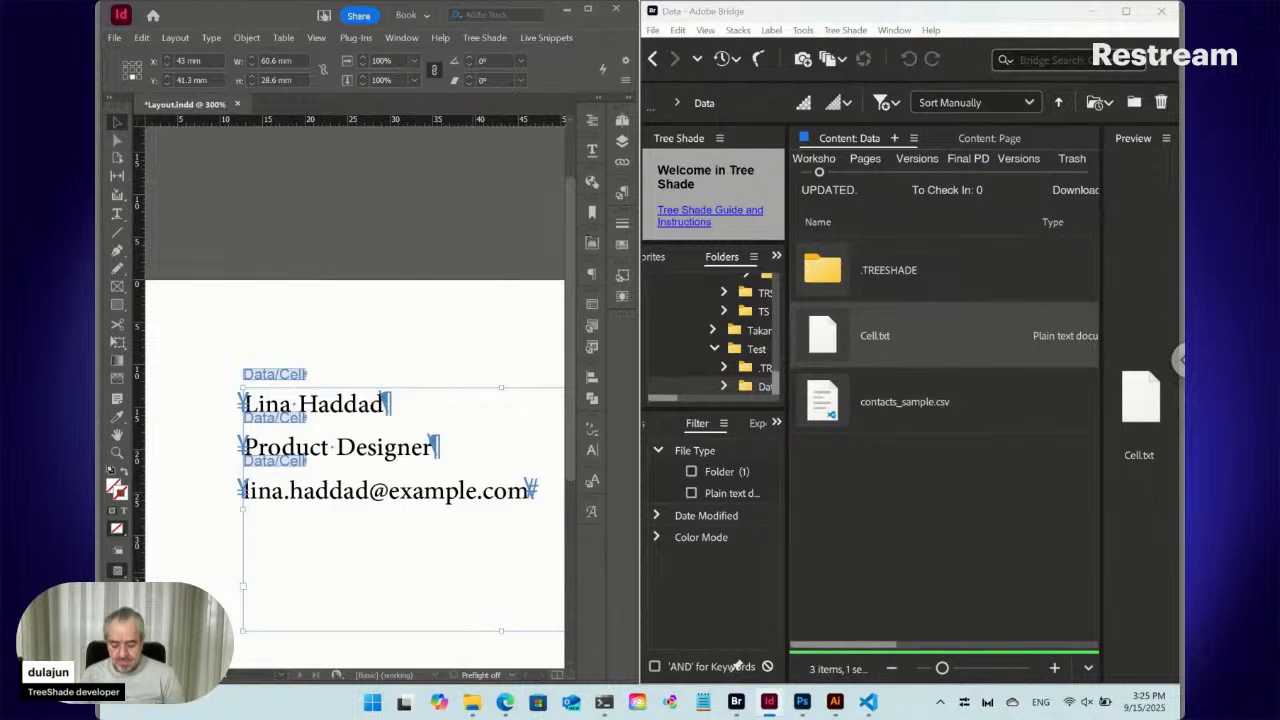
key(ctrl+x)
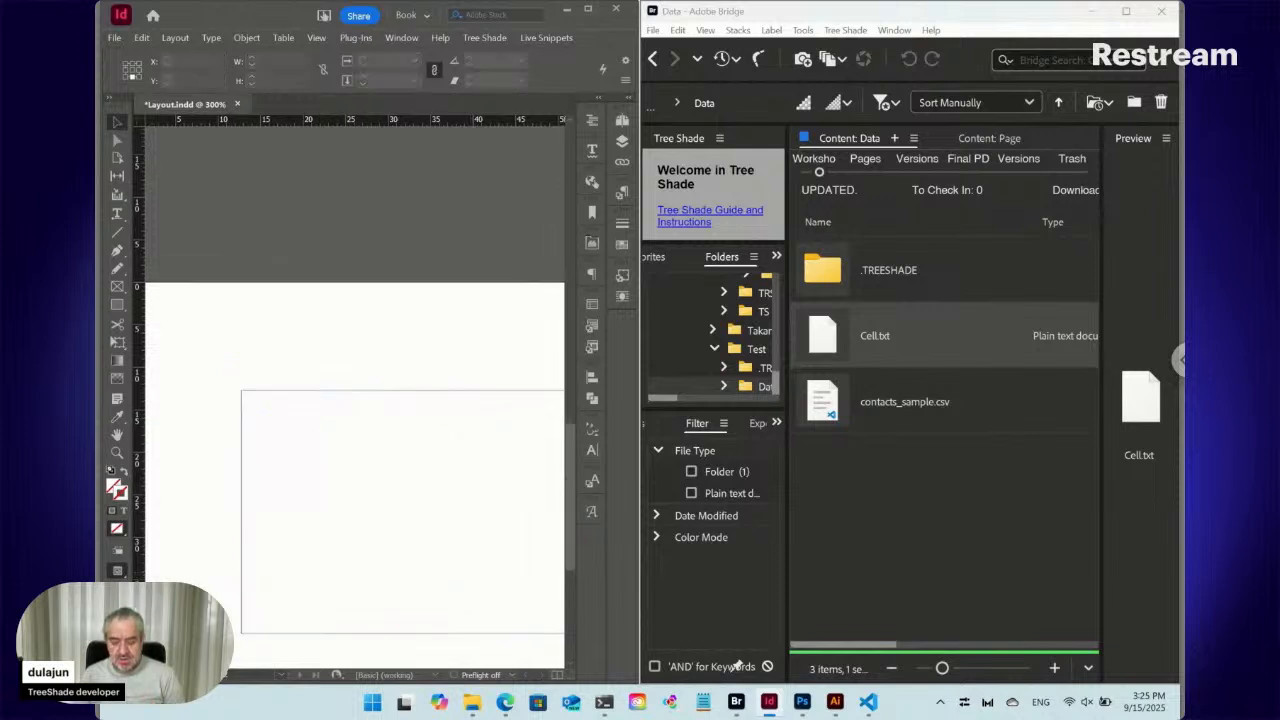
key(ctrl+v)
drag(336, 460, 440, 500)
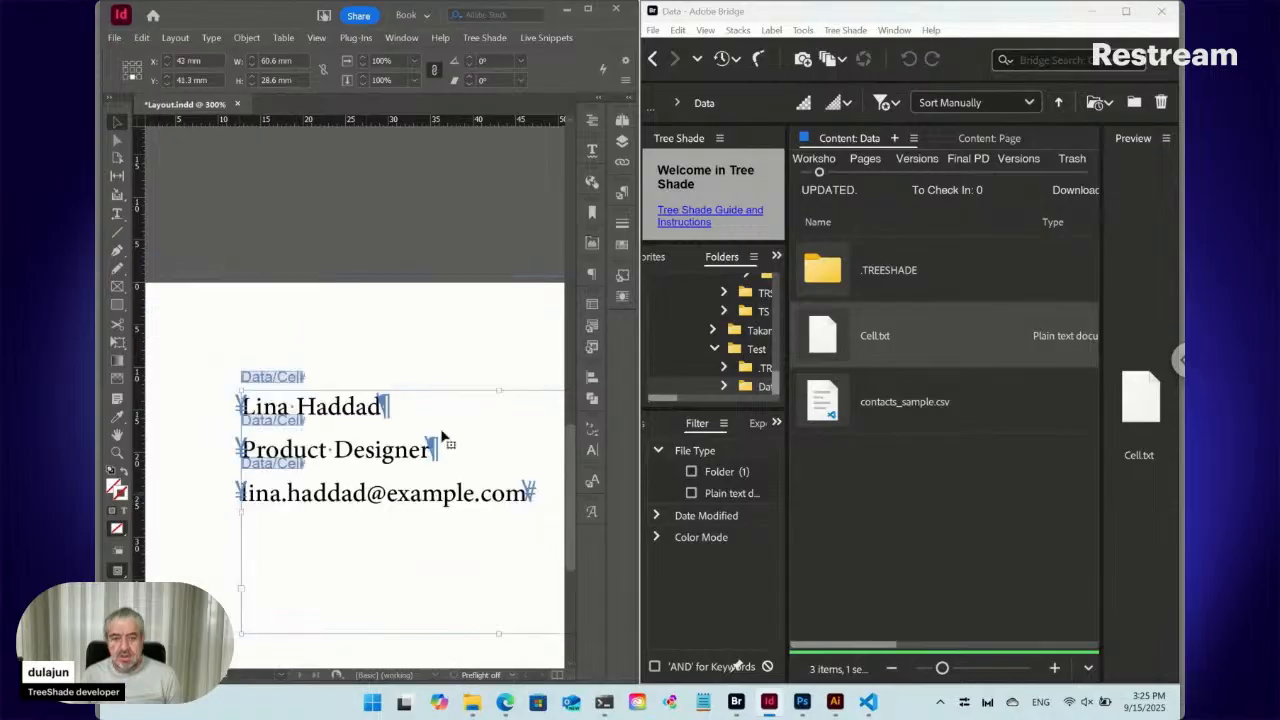
click(622, 121)
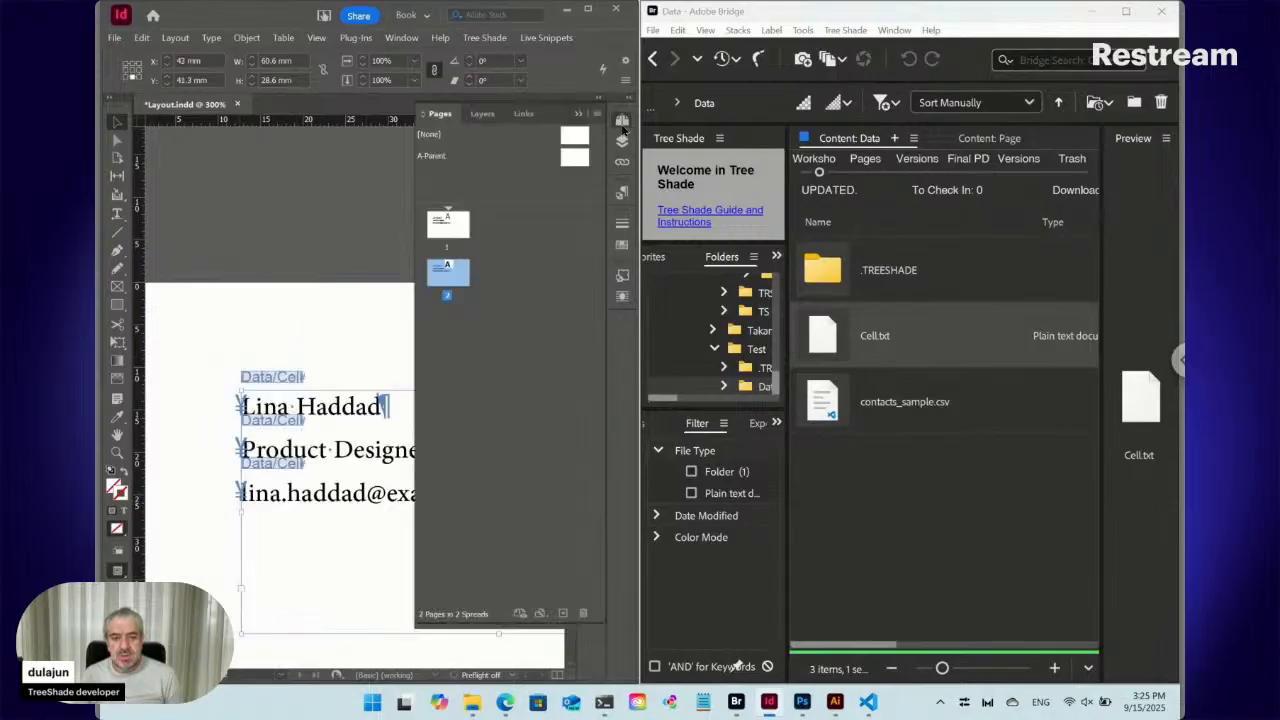
click(622, 122)
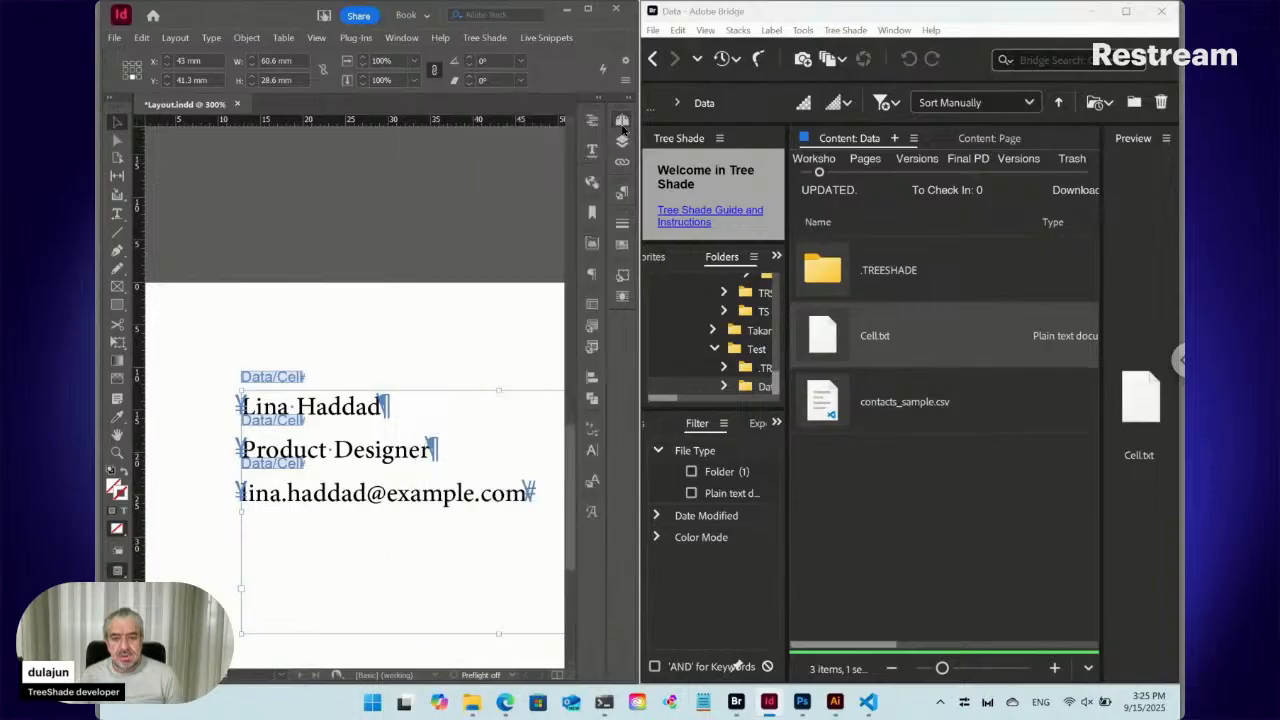
- Update all live snippets in the document to refresh the duplicated frame on page 2
click(546, 37)
mouse_move(577, 134)
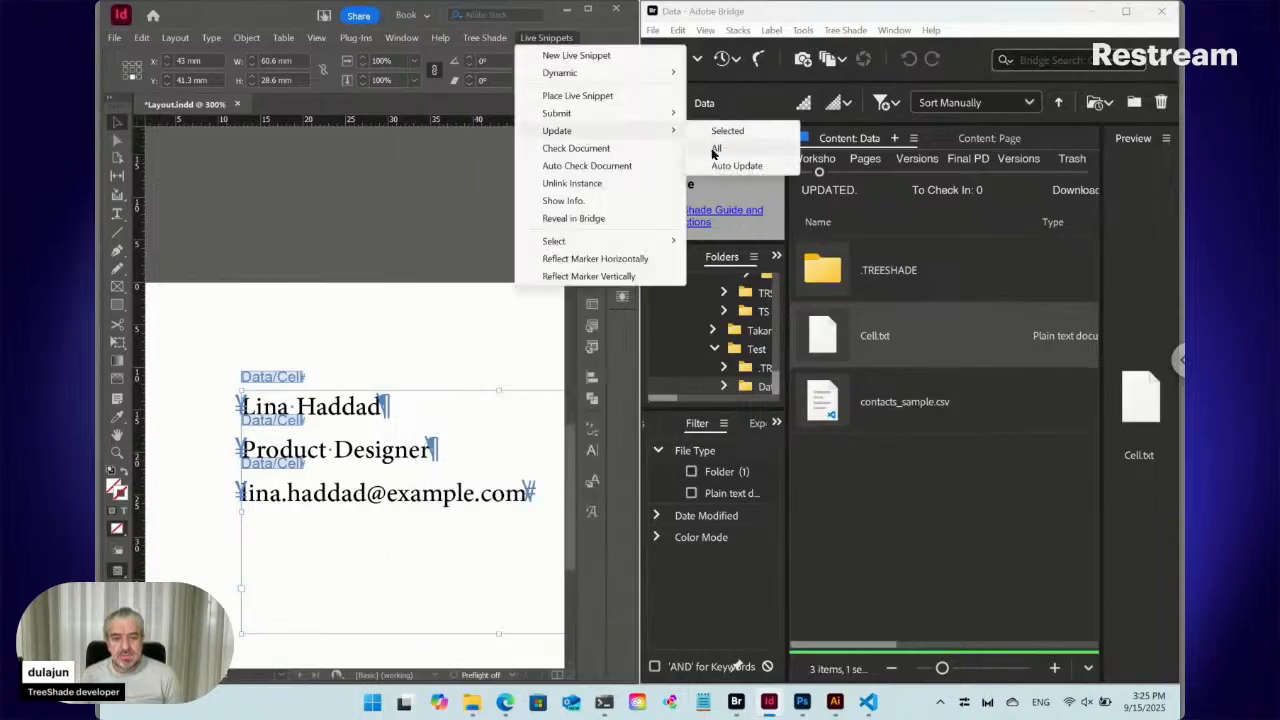
click(714, 150)
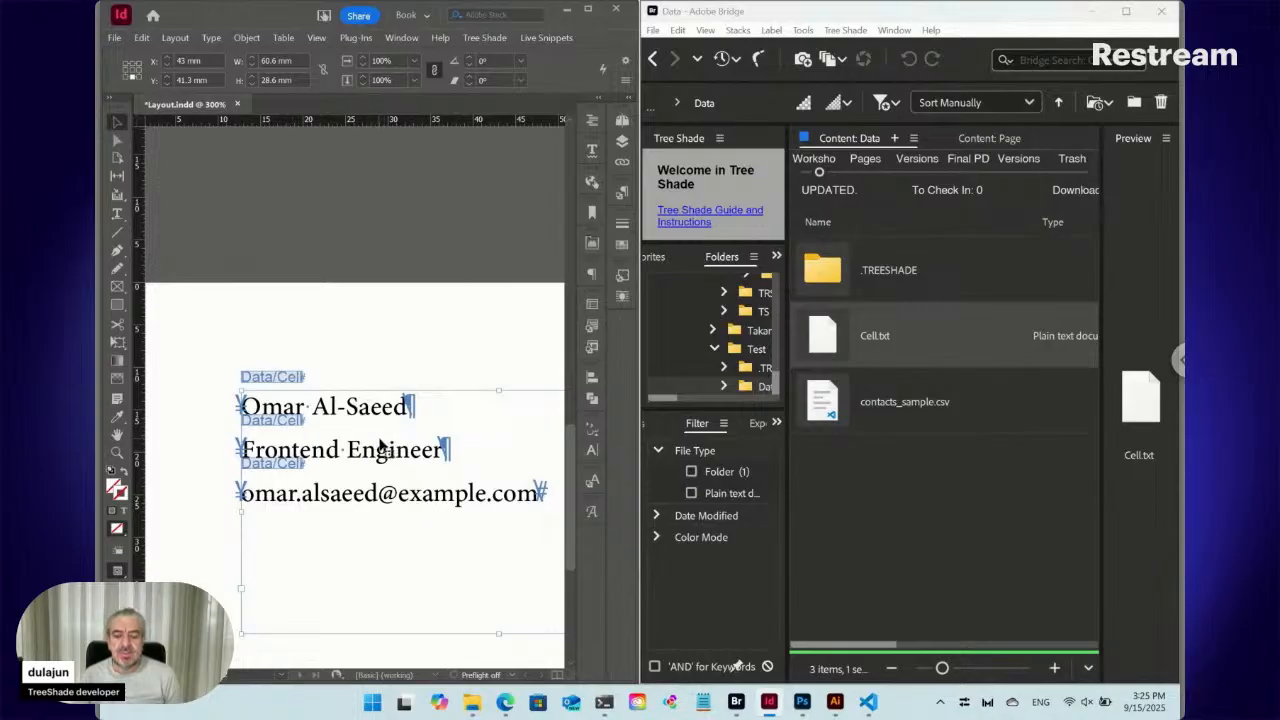
- In Bridge, reopen the Cell.txt content, replace the <PO> tag with <PS> so it reads "::./contacts*:Cross:\n:<PN>:,:<PS>", and save it
click(838, 464)
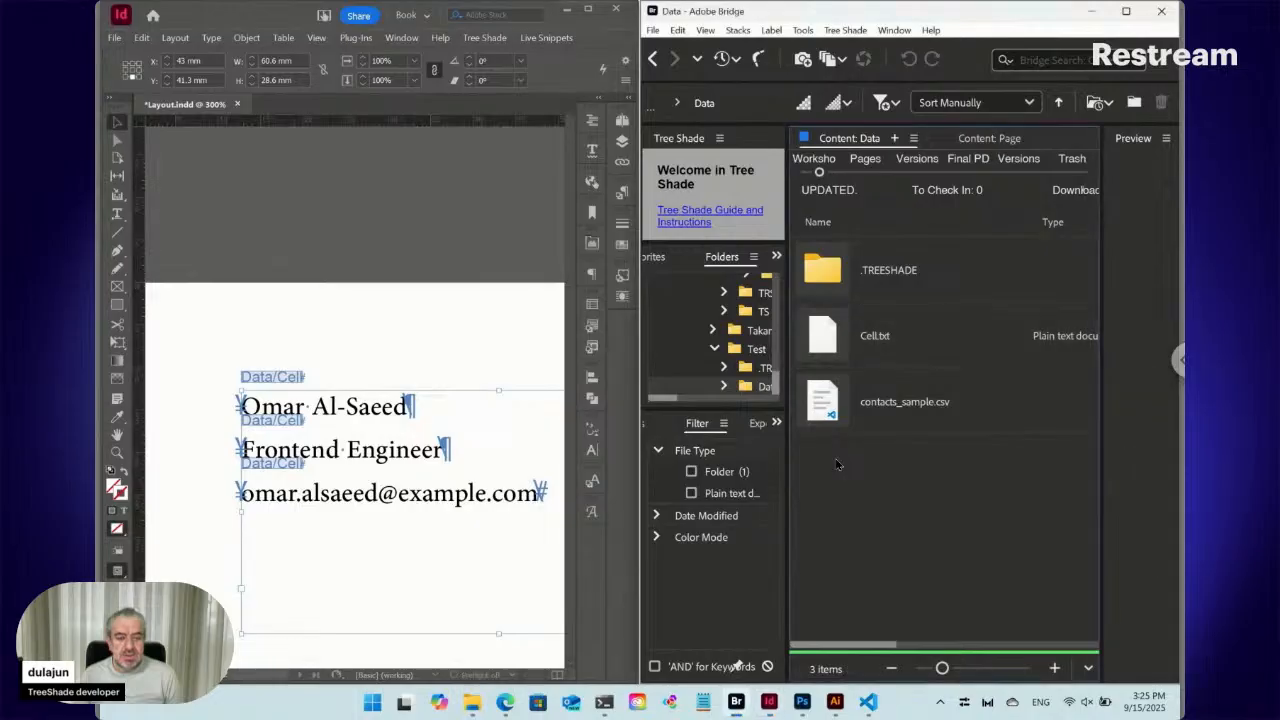
double_click(838, 335)
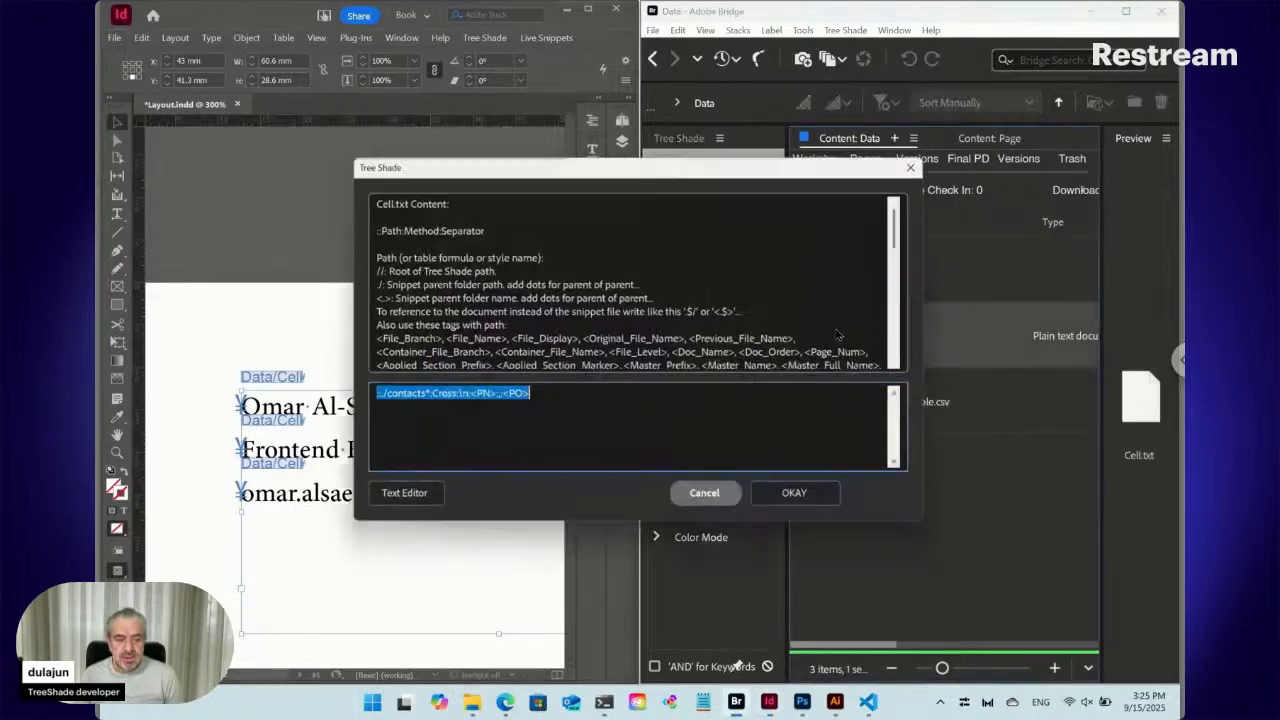
click(499, 397)
drag(500, 397, 530, 398)
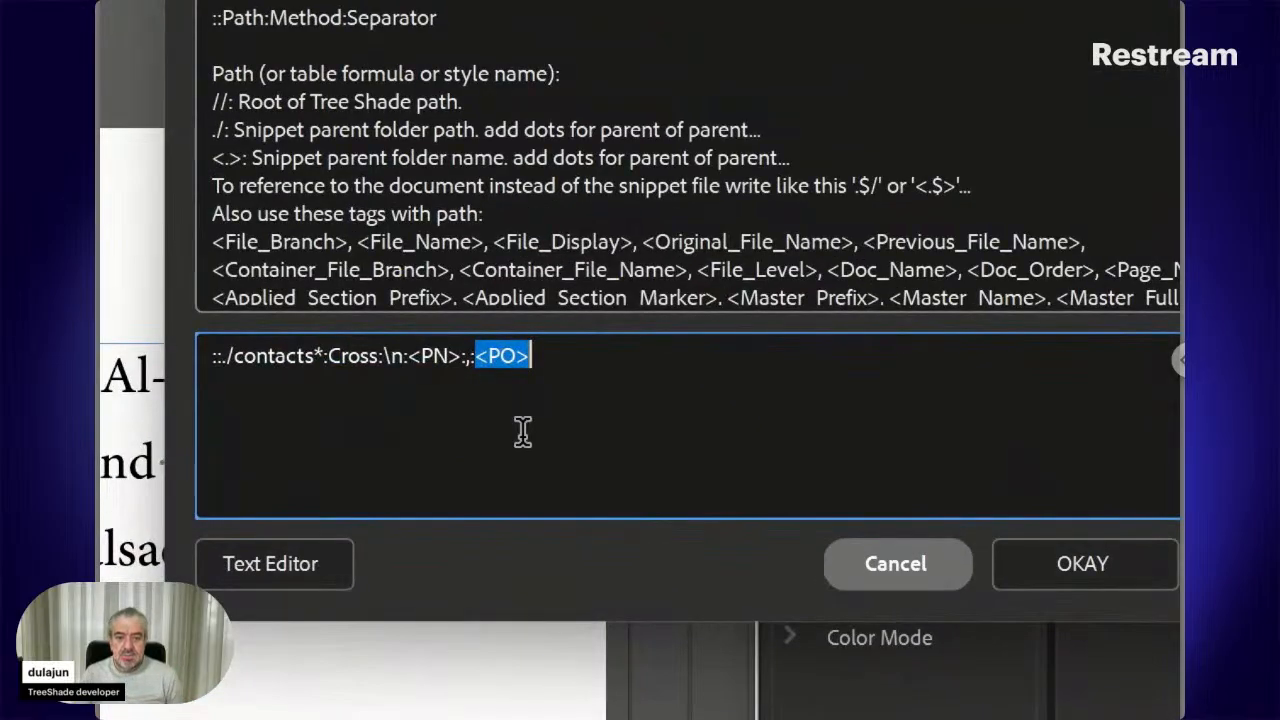
key(Right)
key(Left)
key(shift+Left)
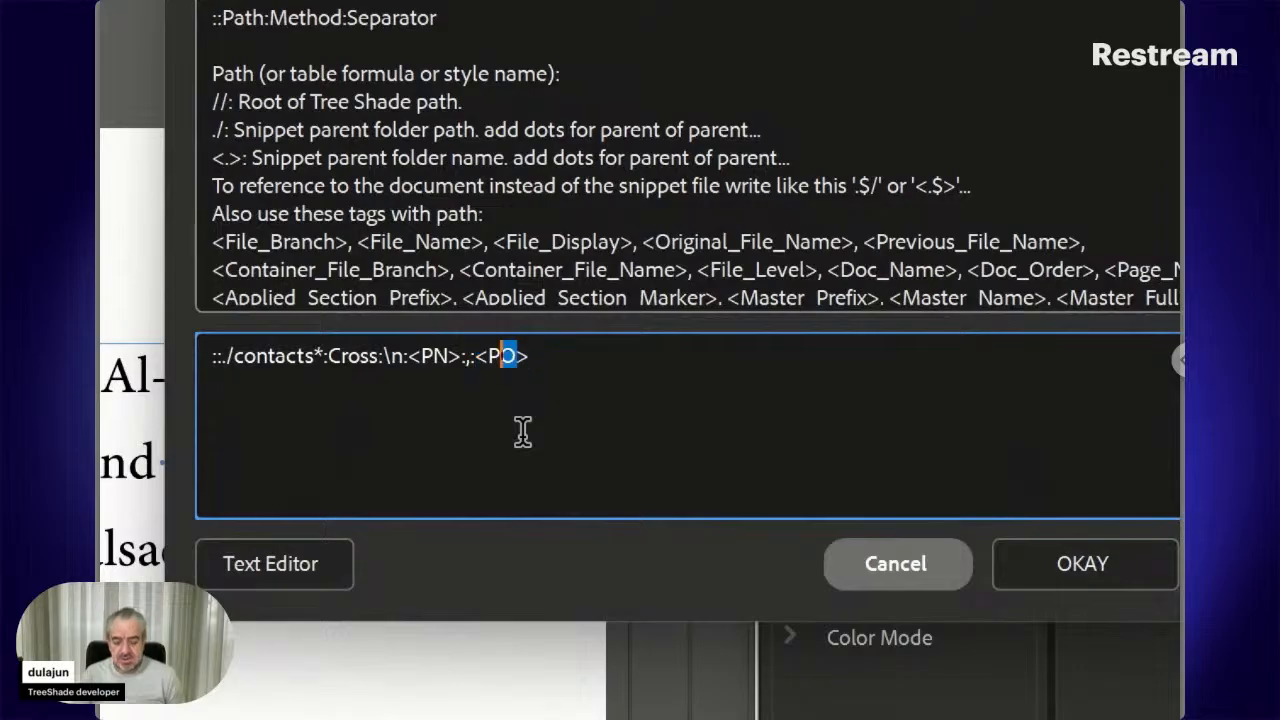
key(BackSpace)
text(S)
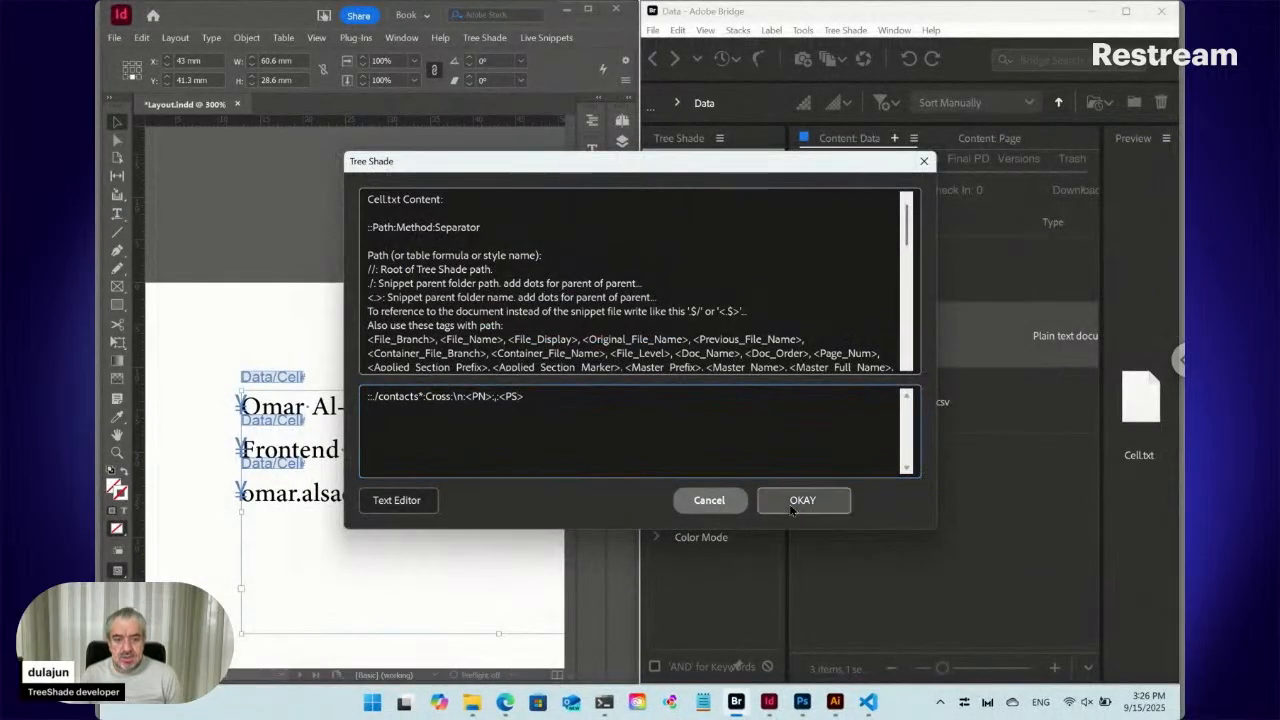
click(1082, 563)
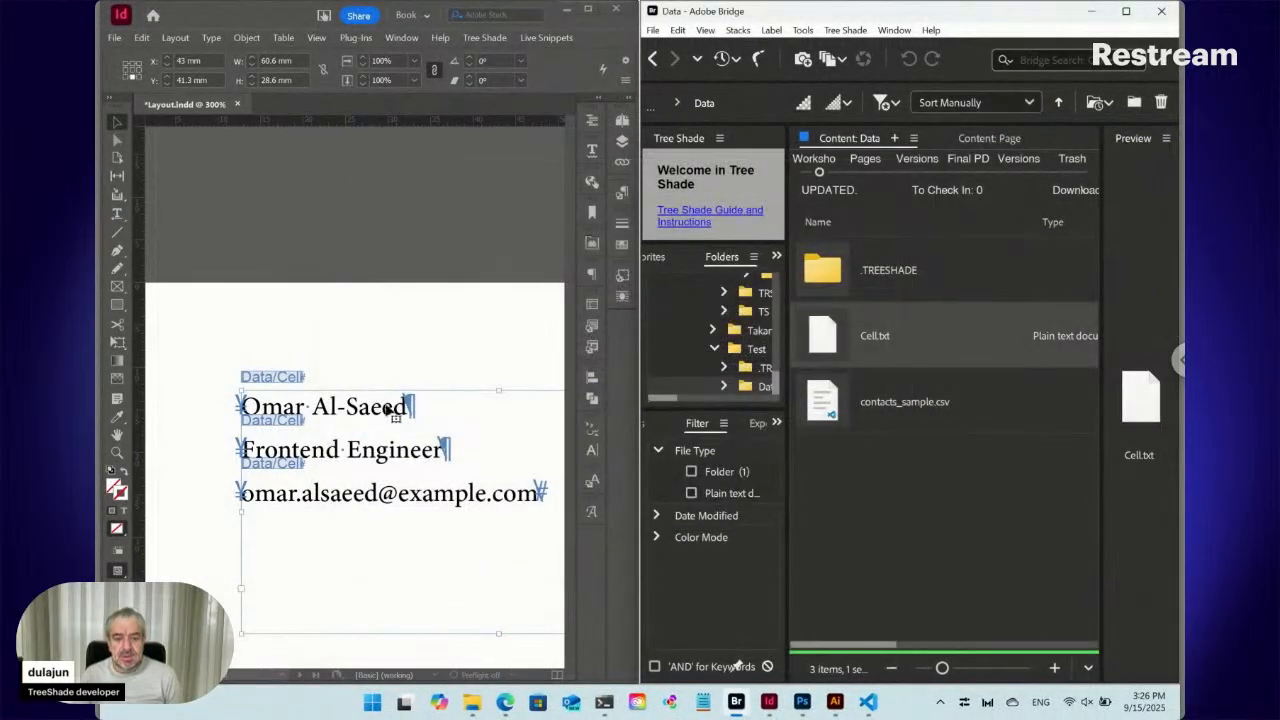
- Update all live snippets in the InDesign layout with the edited Cell.txt formula
click(546, 37)
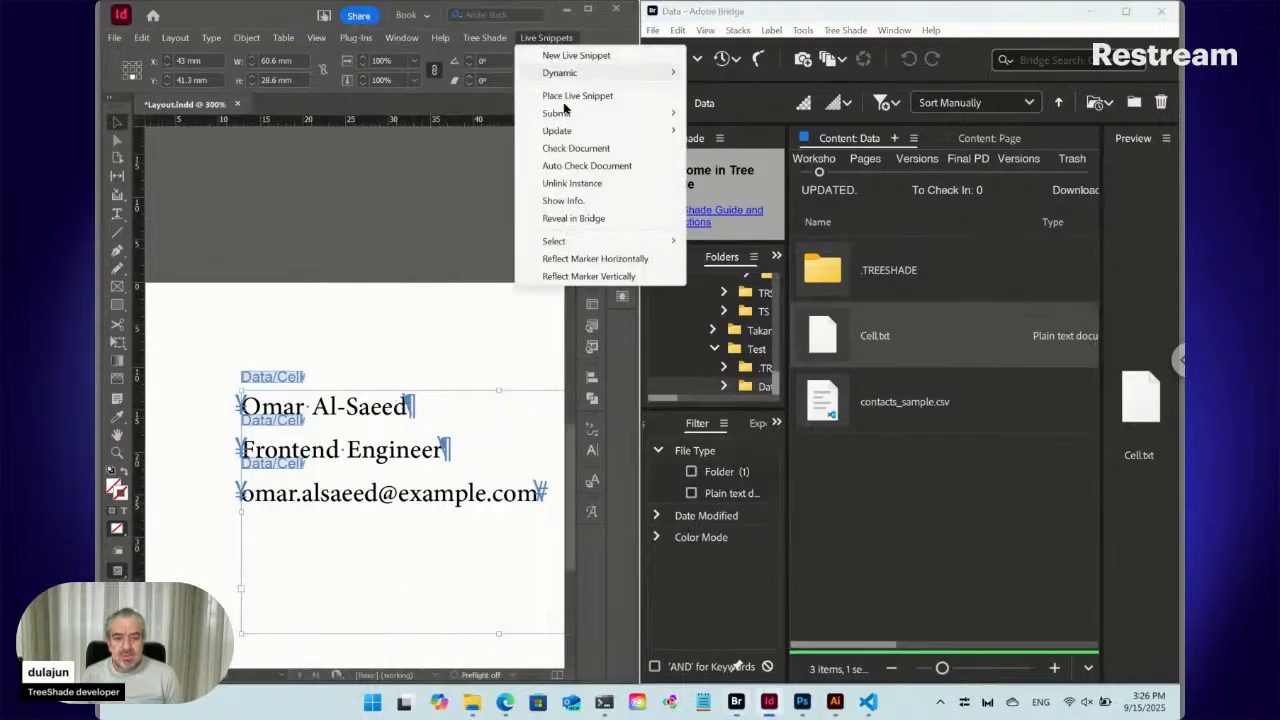
mouse_move(580, 135)
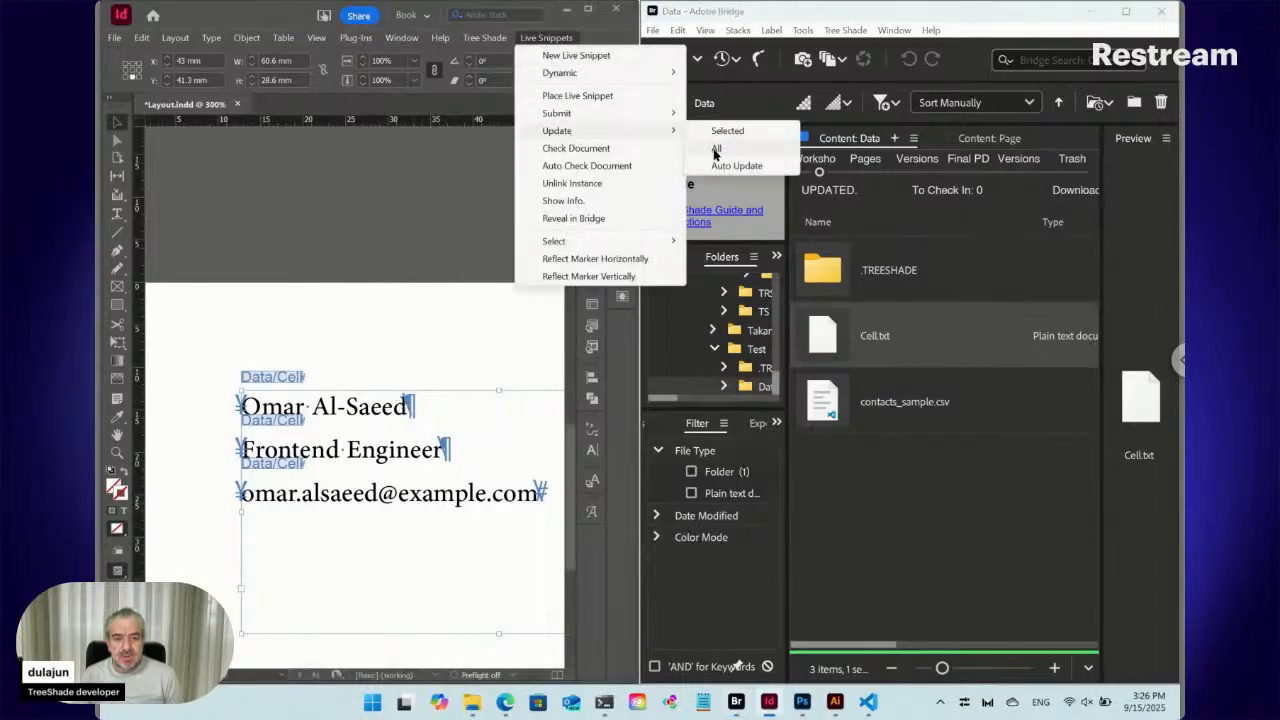
click(712, 150)
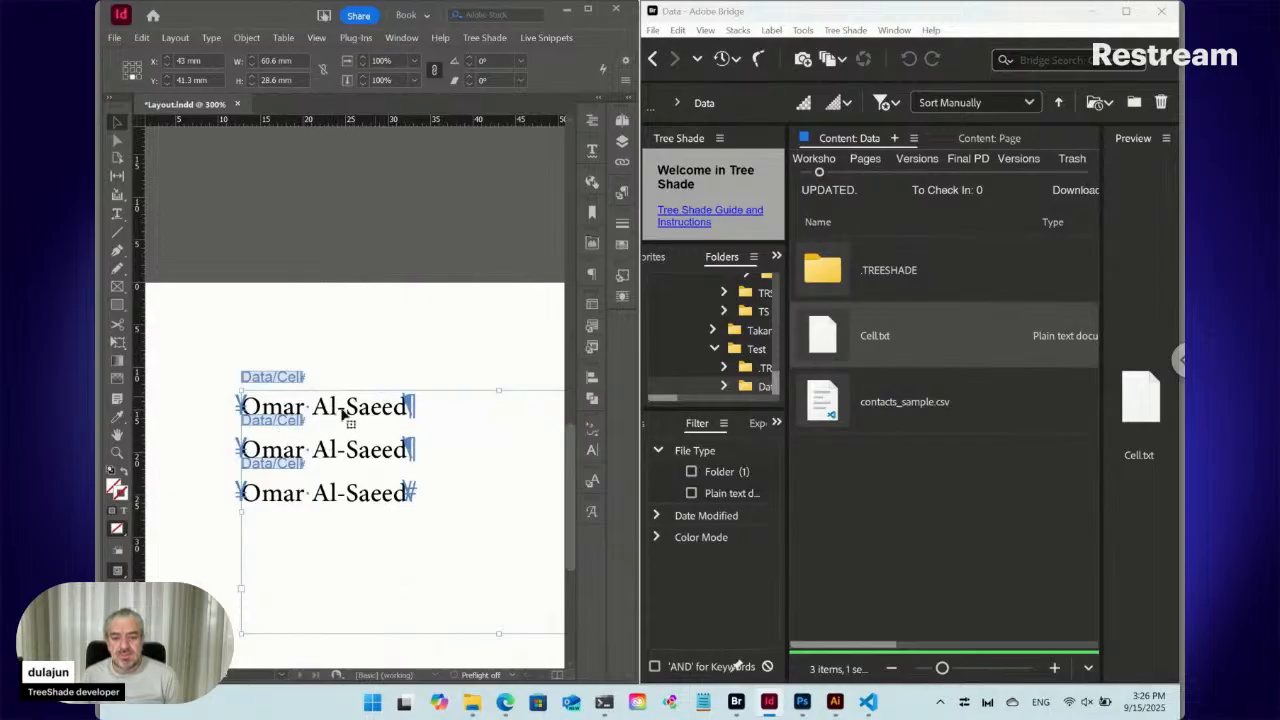
- Create a paragraph style named Name, based on Body, from the first snippet paragraph on page 2, and apply it there
click(120, 215)
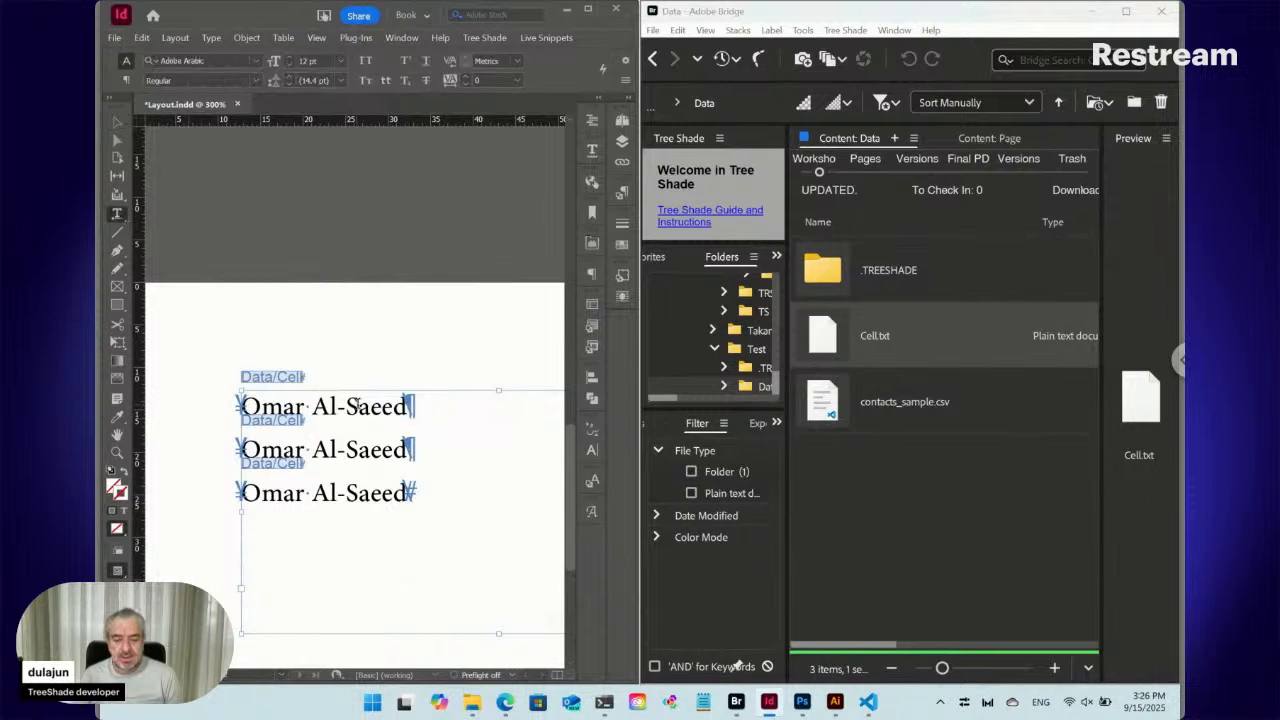
click(345, 424)
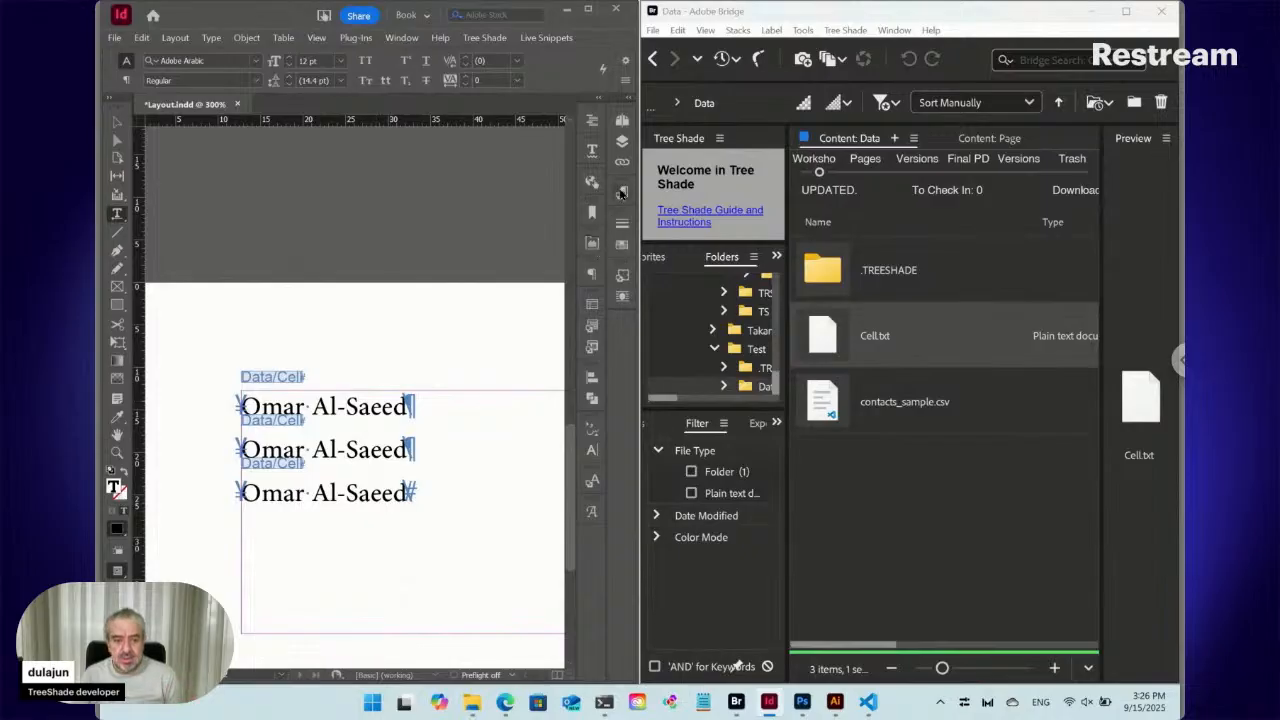
click(622, 193)
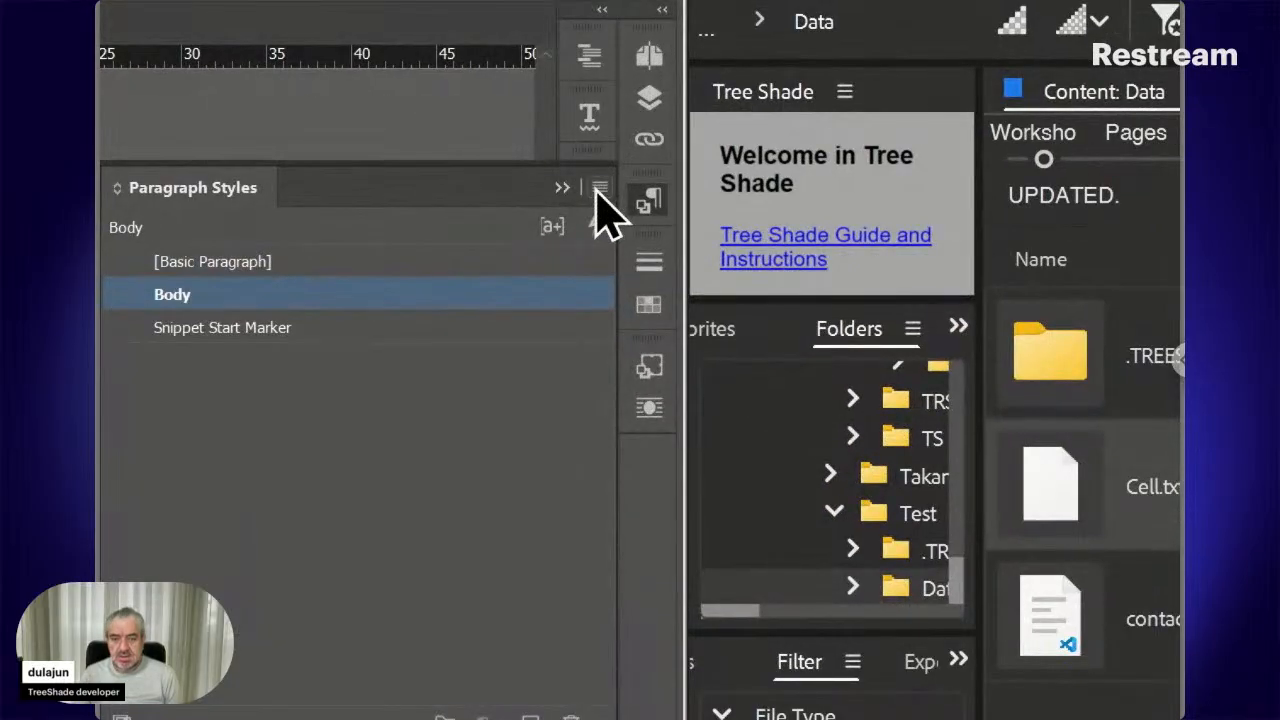
click(597, 190)
click(672, 198)
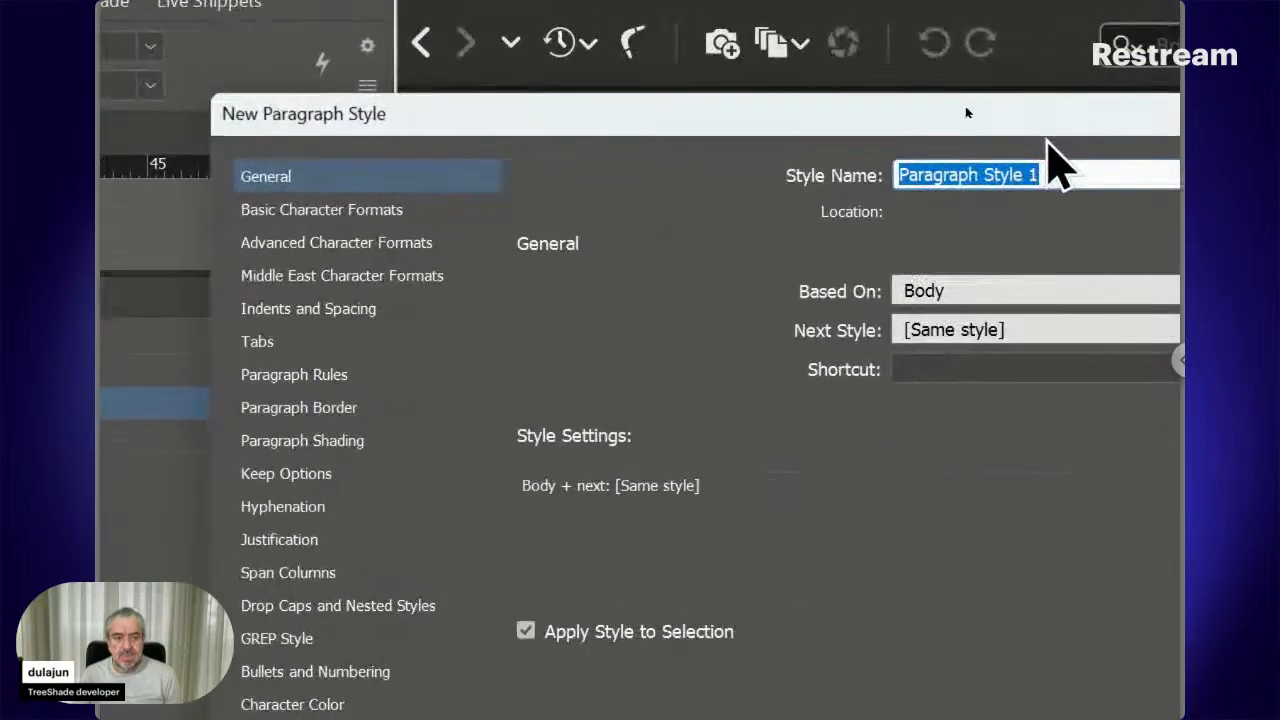
text(Name)
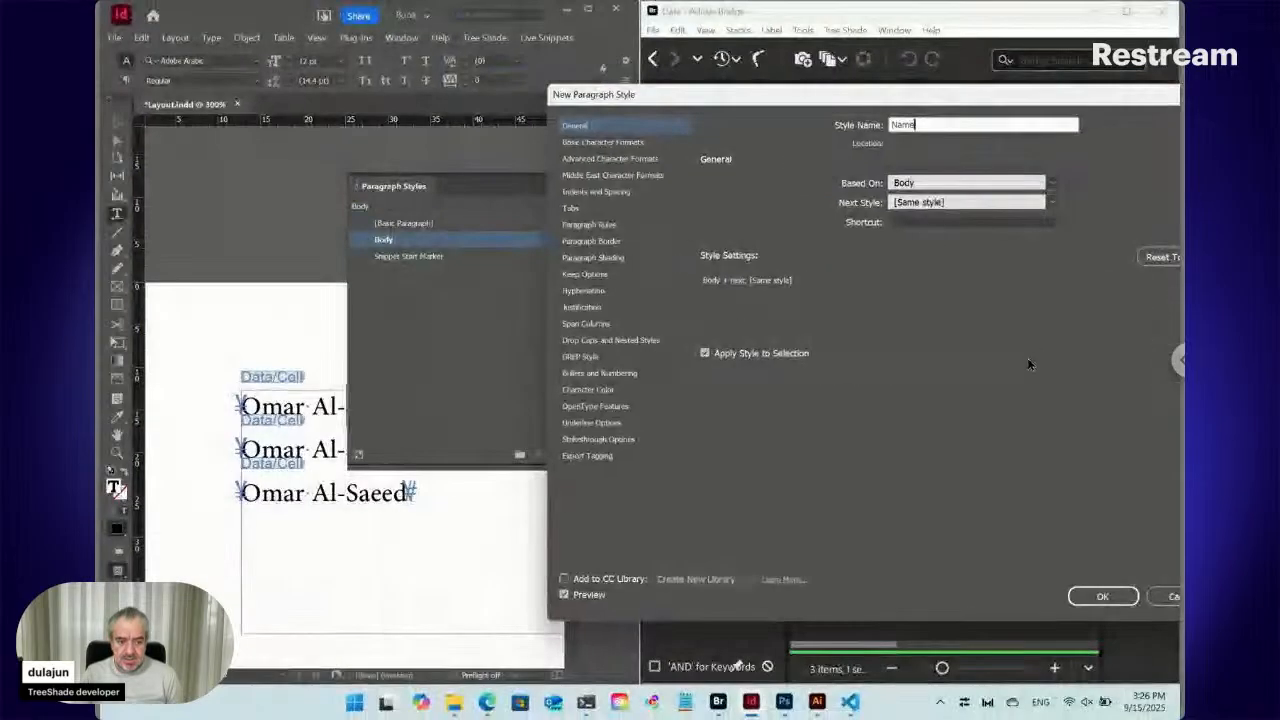
click(1100, 596)
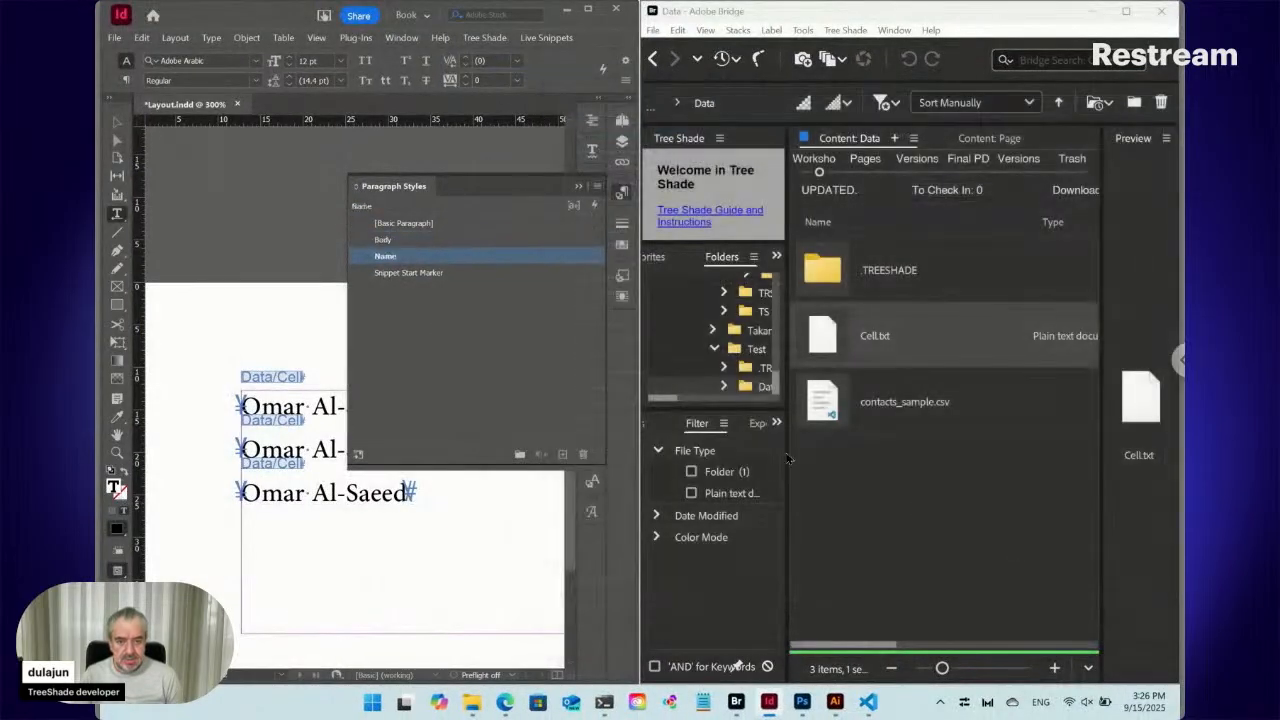
- Create a paragraph style named Position, based on Name, with the style applied to the current selection
click(598, 186)
click(673, 192)
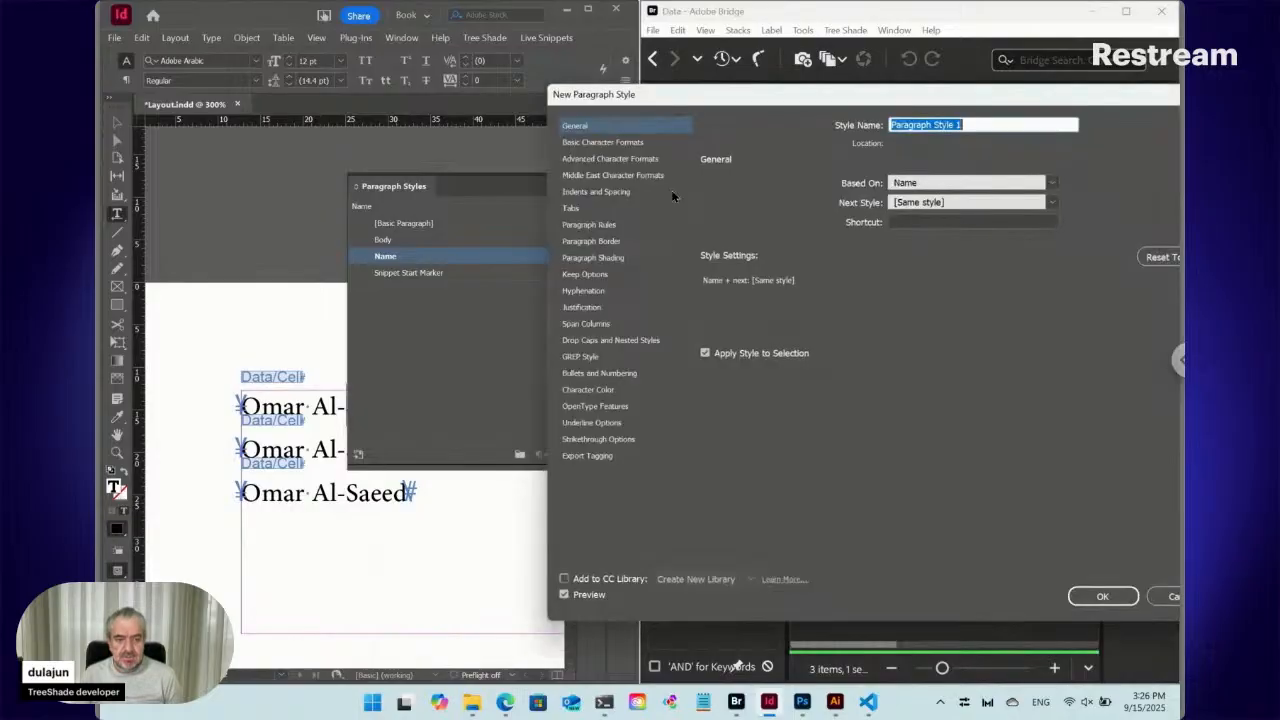
text(Position)
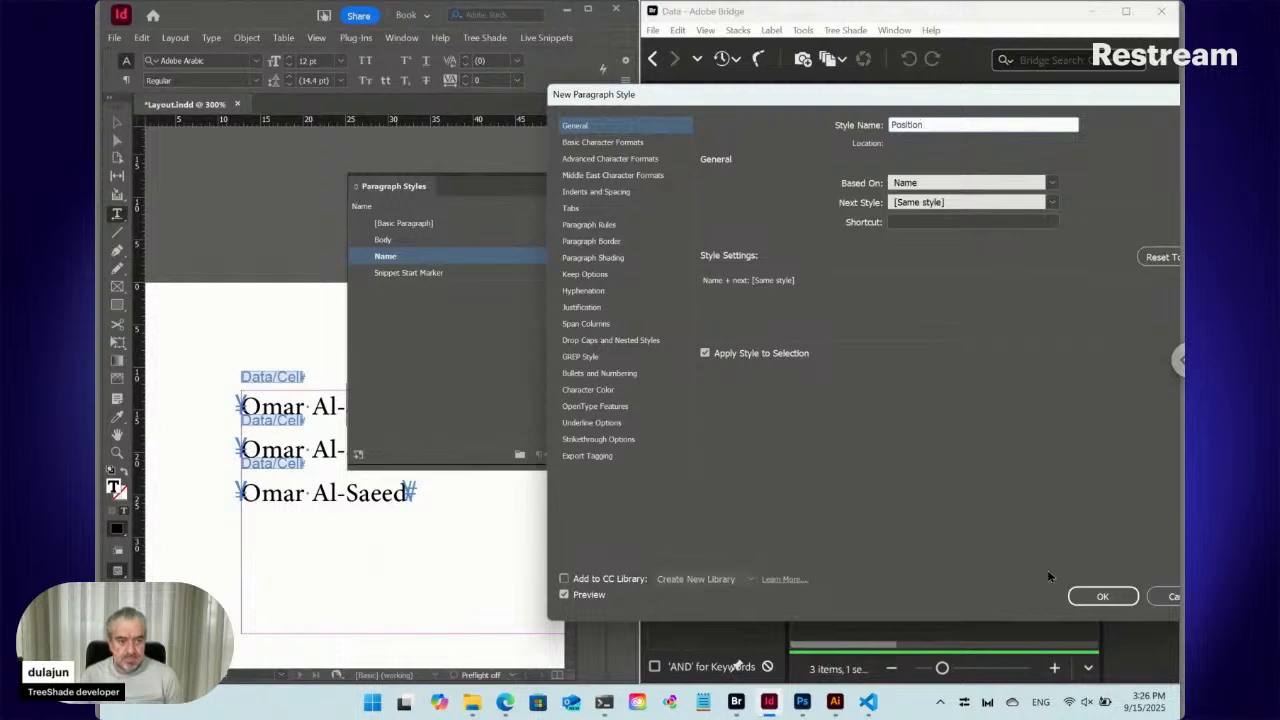
click(1090, 597)
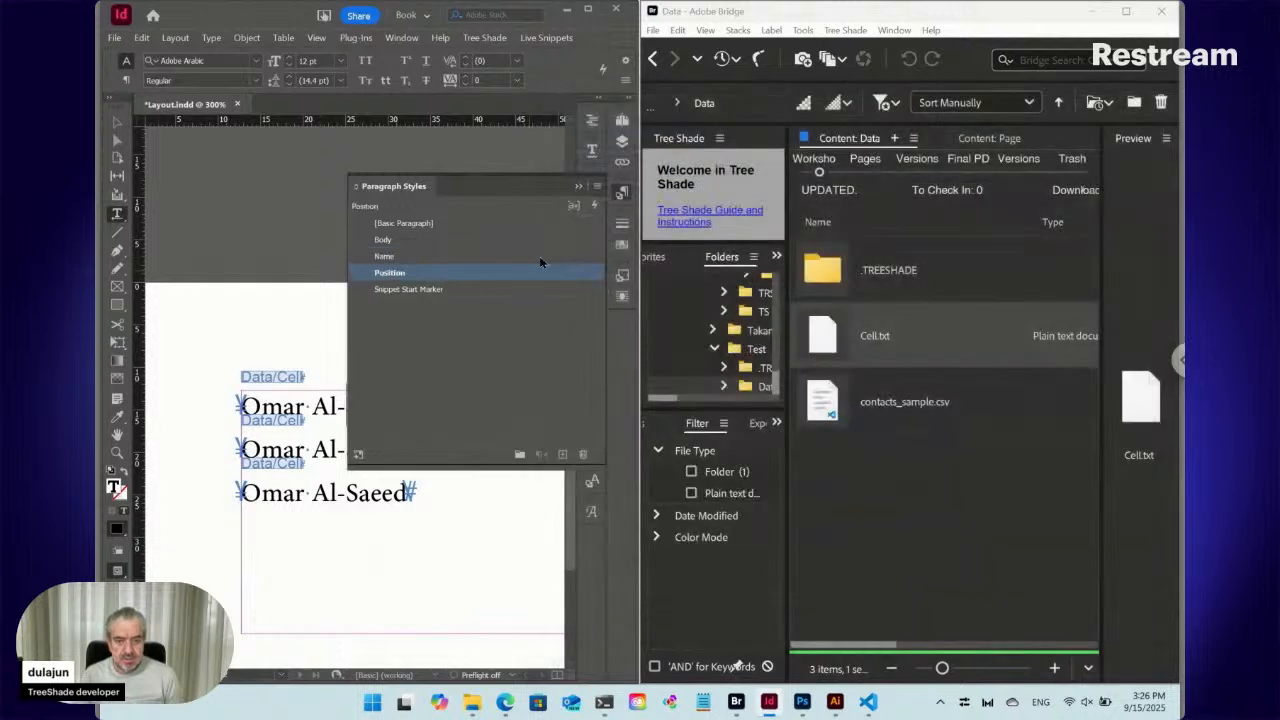
- Create a paragraph style named Email, based on Position, with the style applied to the current selection
click(598, 187)
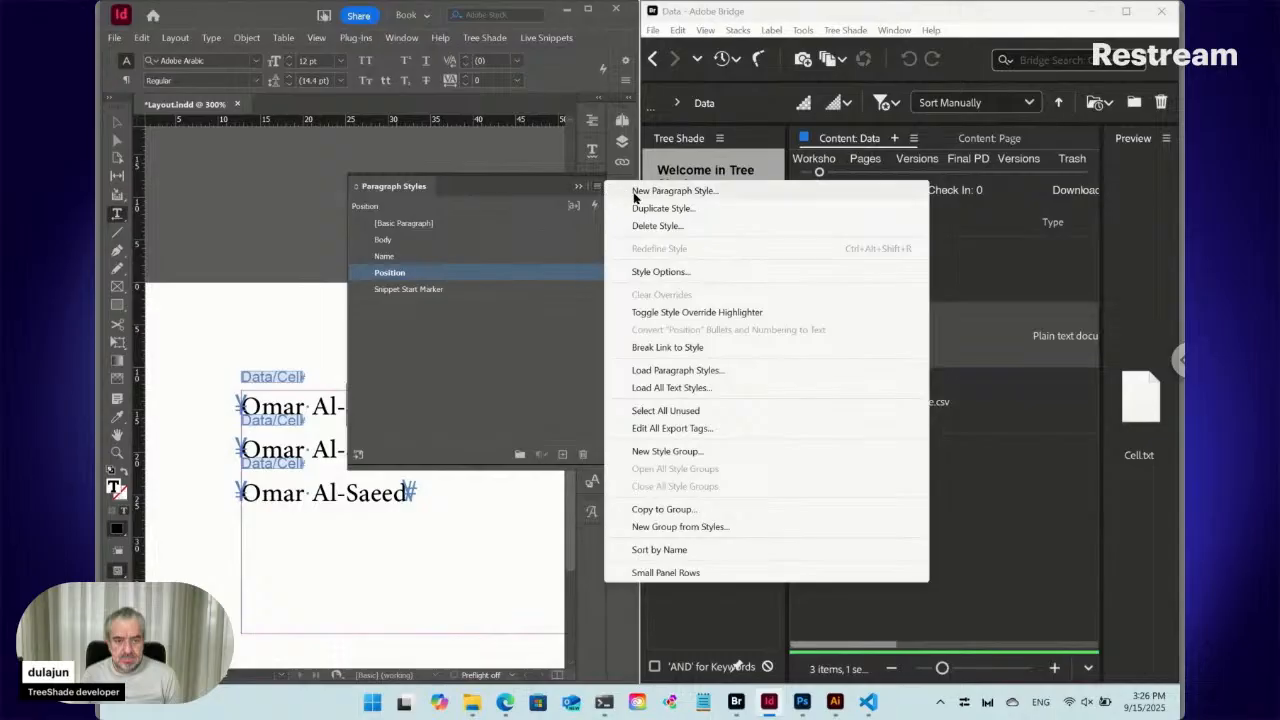
click(634, 192)
text(Email)
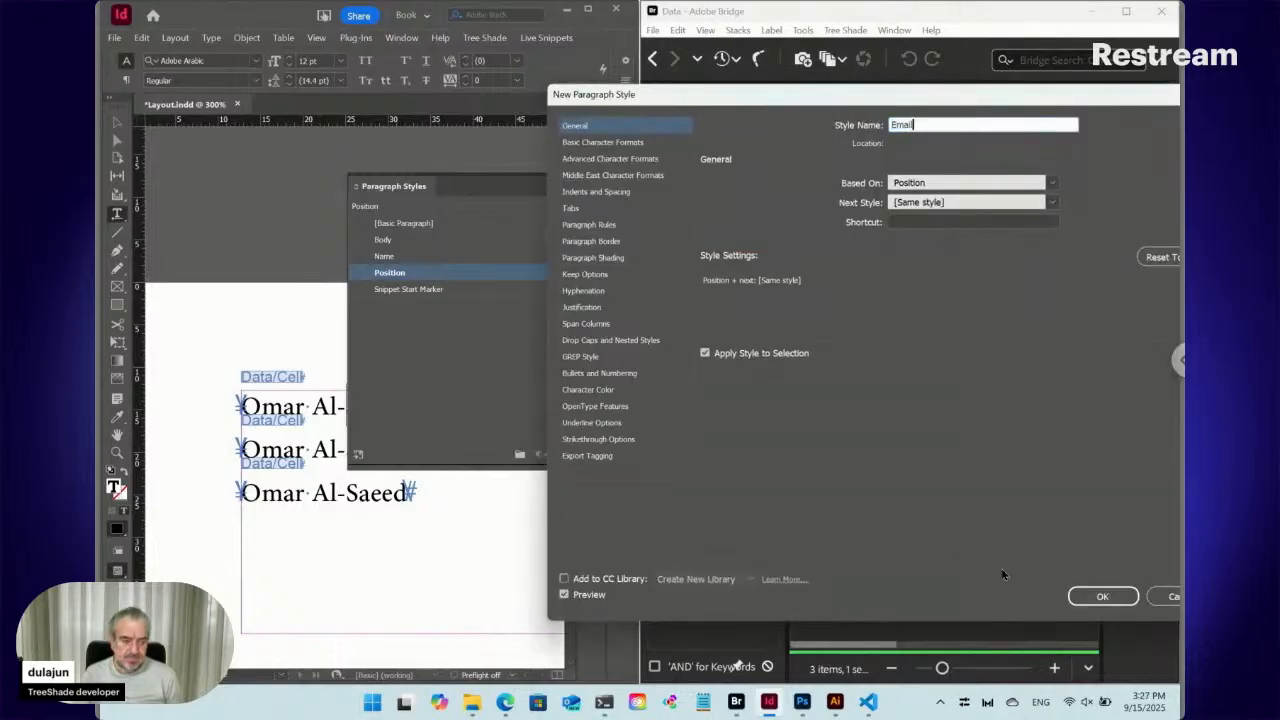
click(1096, 596)
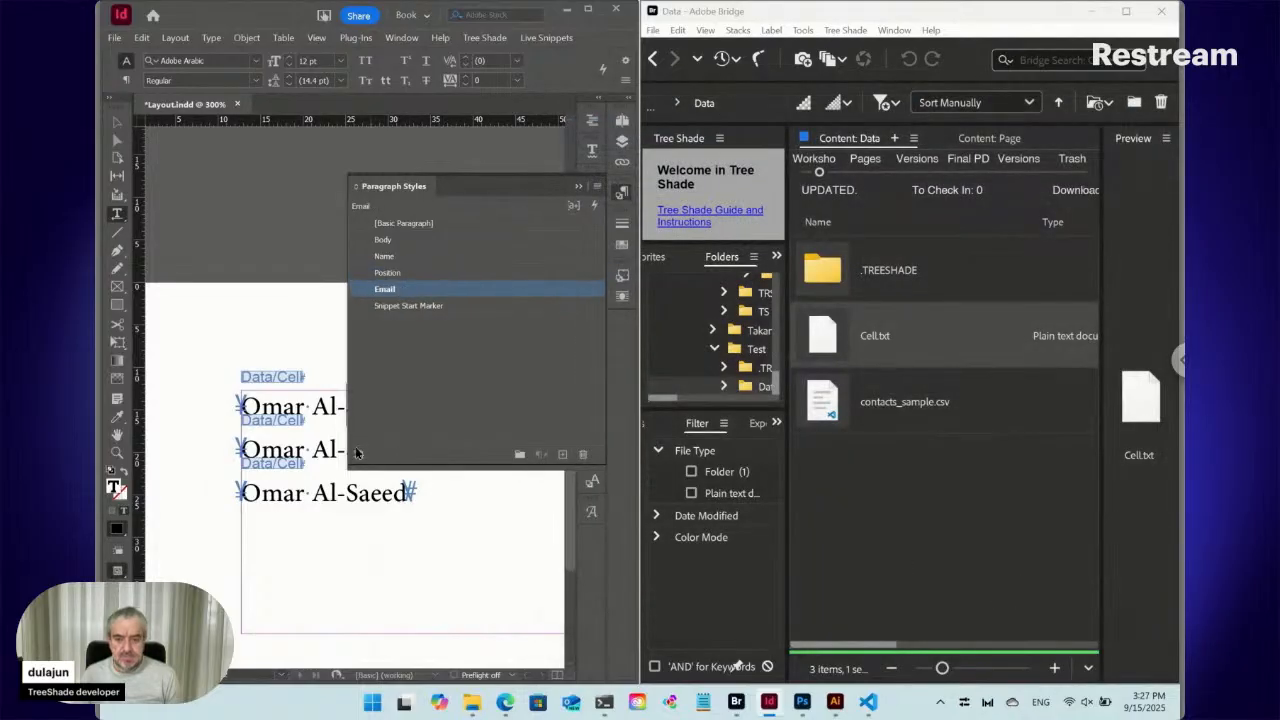
- Check the column names of contacts_sample.csv in VS Code and return to the InDesign layout
click(870, 702)
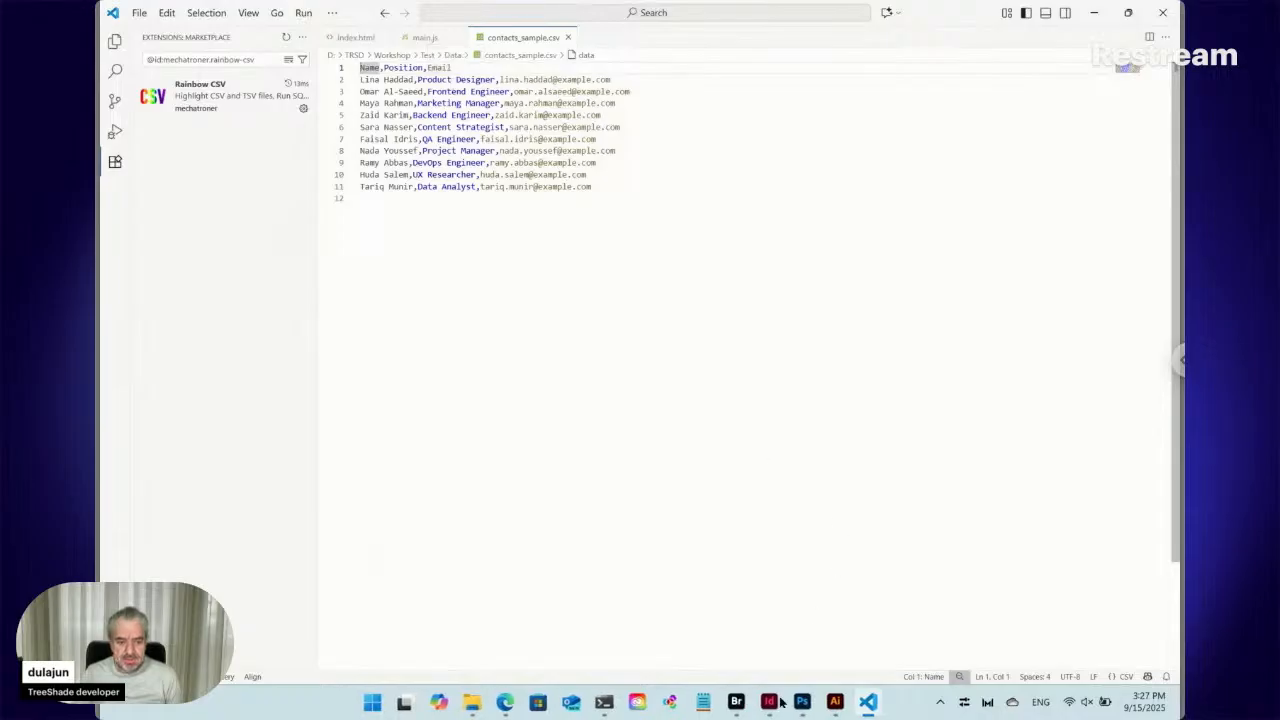
click(772, 702)
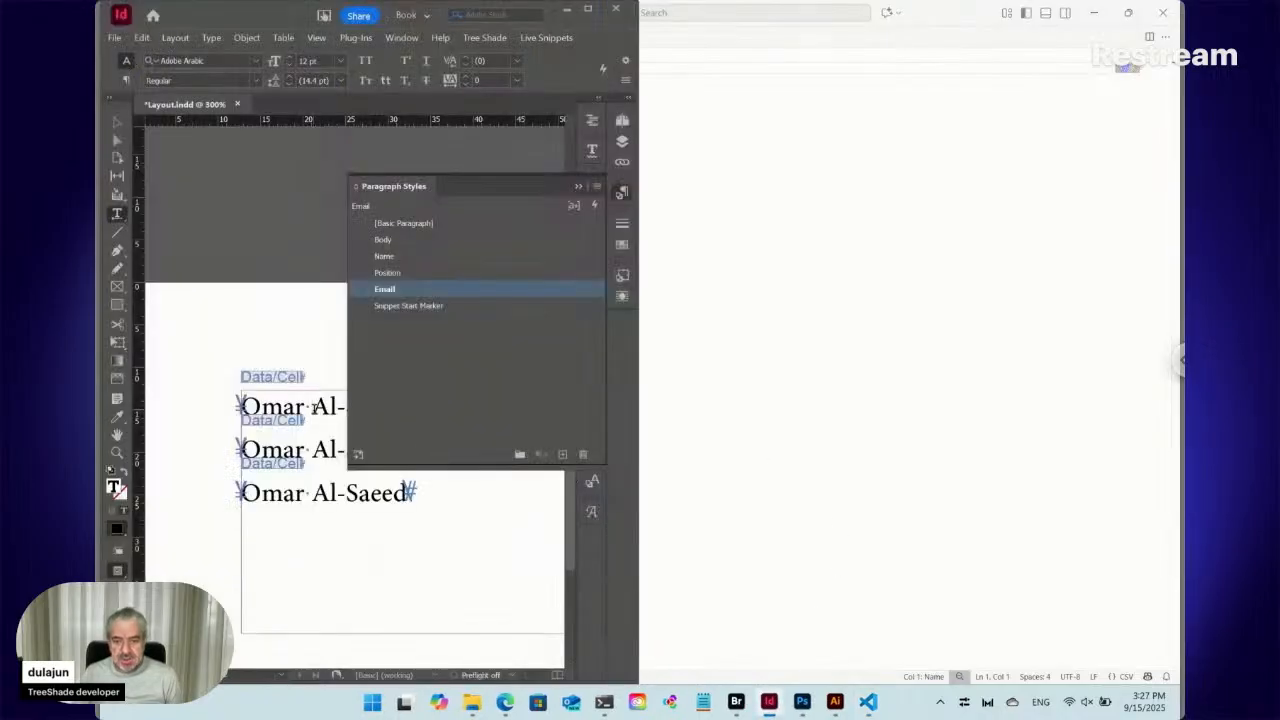
- Apply the Name paragraph style to the first snippet paragraph on page 2 and redefine the style as 18 pt Bold
click(401, 257)
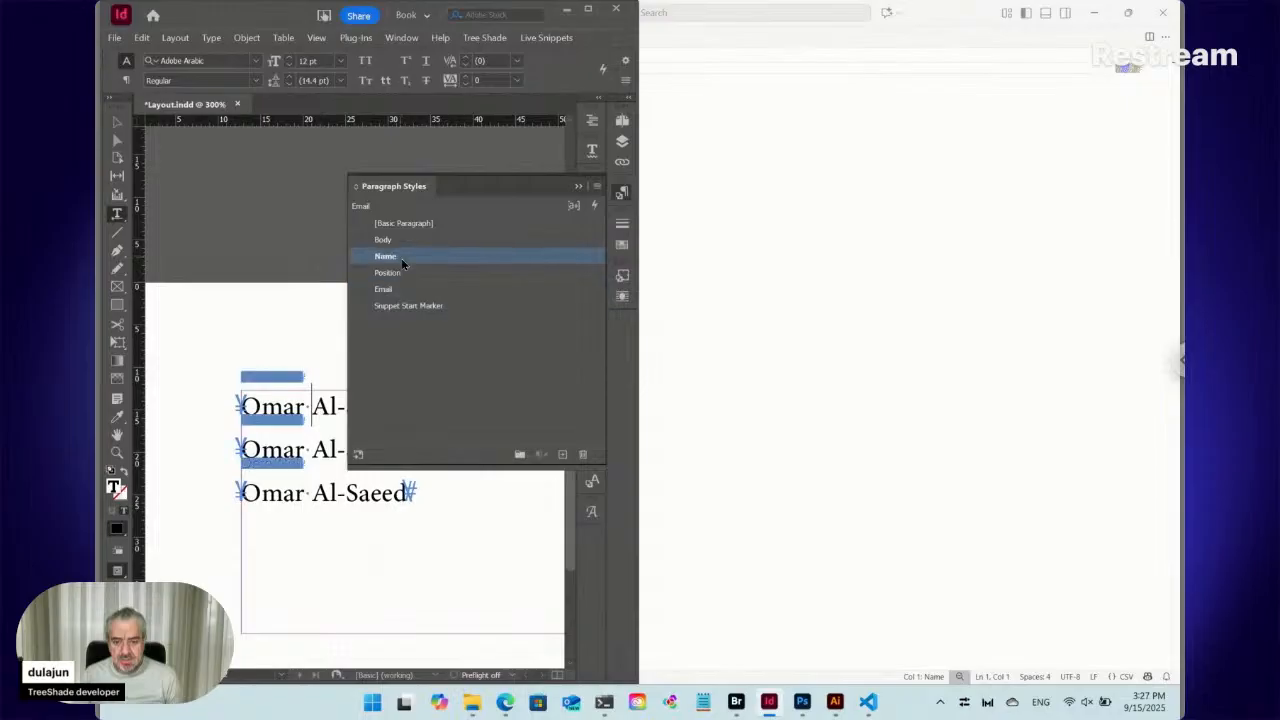
click(339, 60)
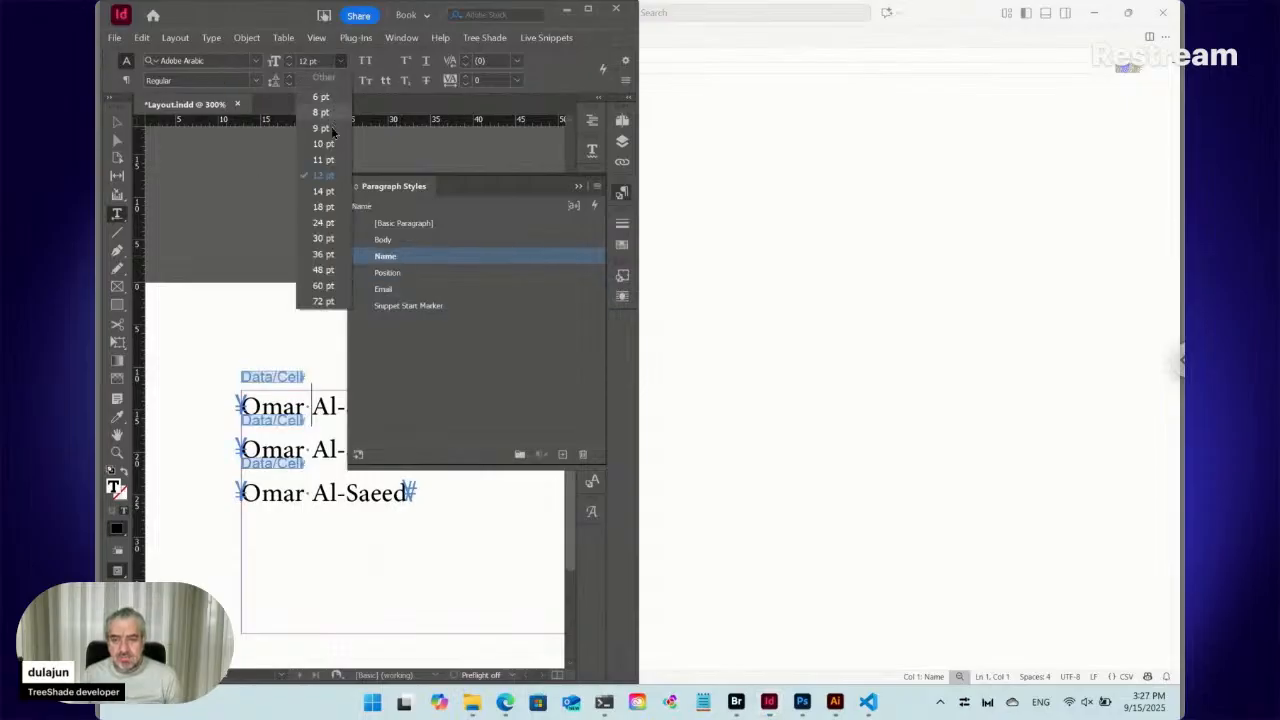
click(324, 207)
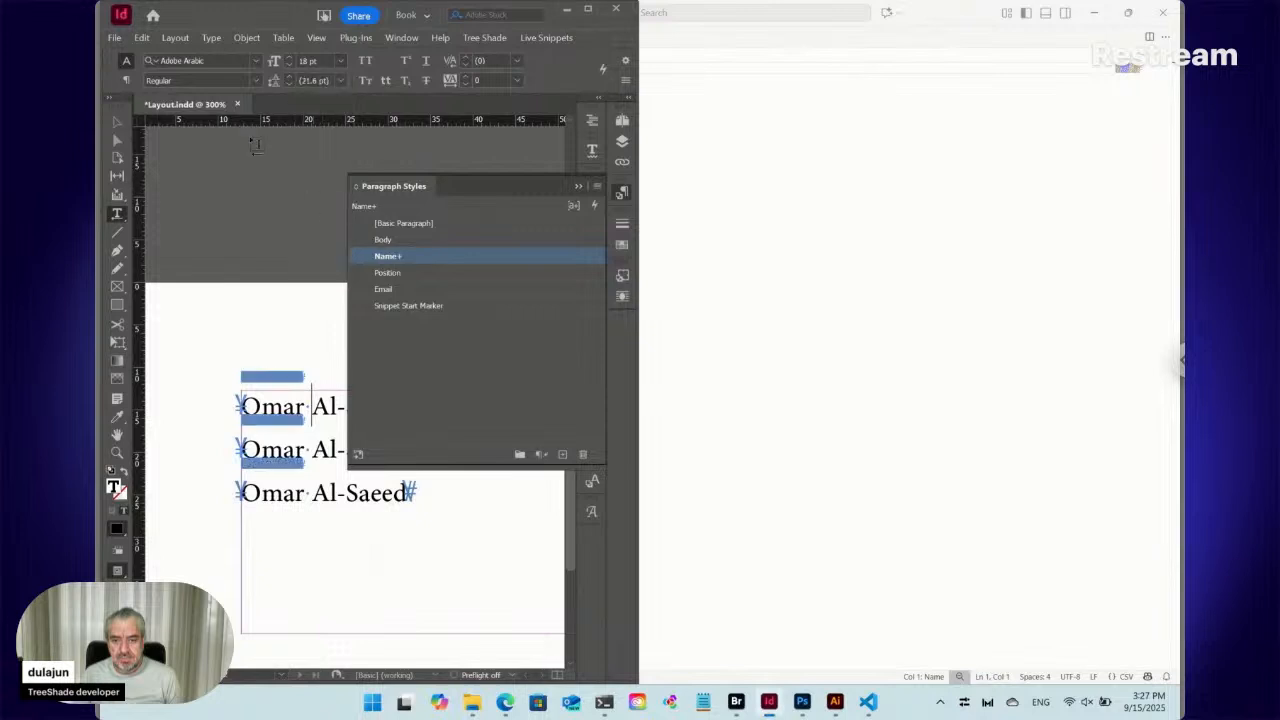
click(256, 81)
click(229, 130)
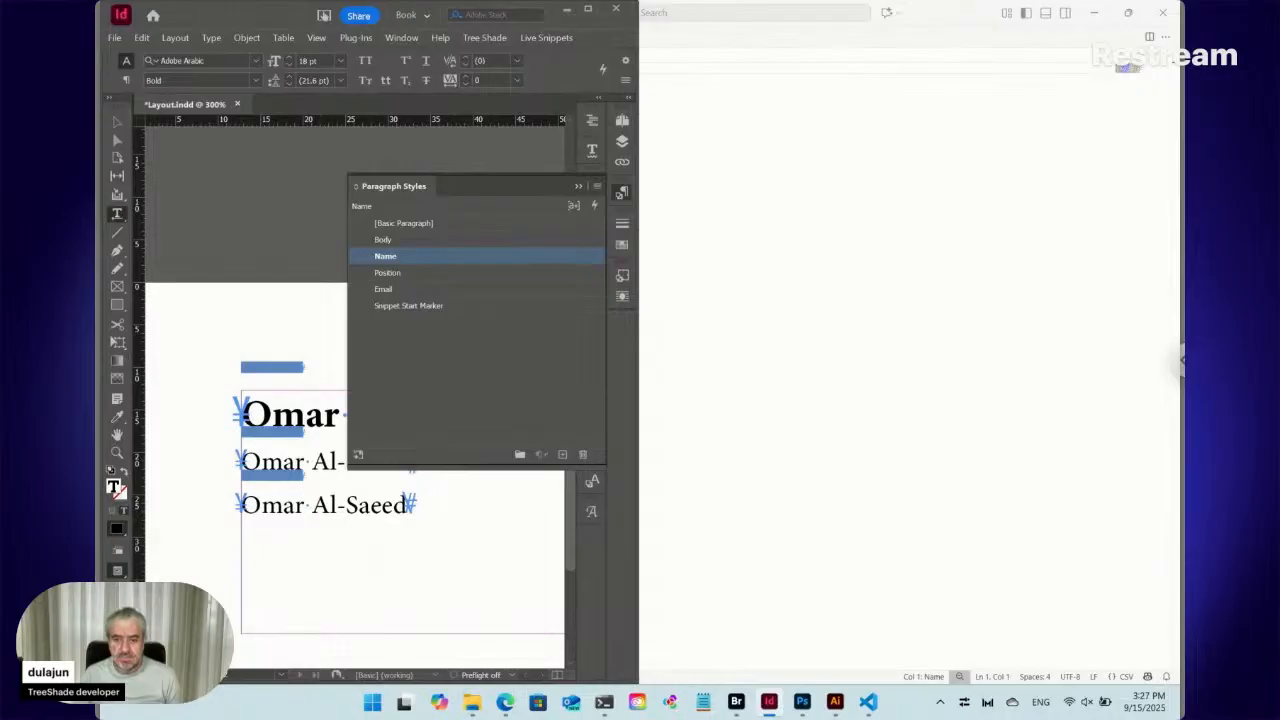
- Apply the Position paragraph style to the second snippet paragraph and redefine the style as 14 pt Italic
click(324, 460)
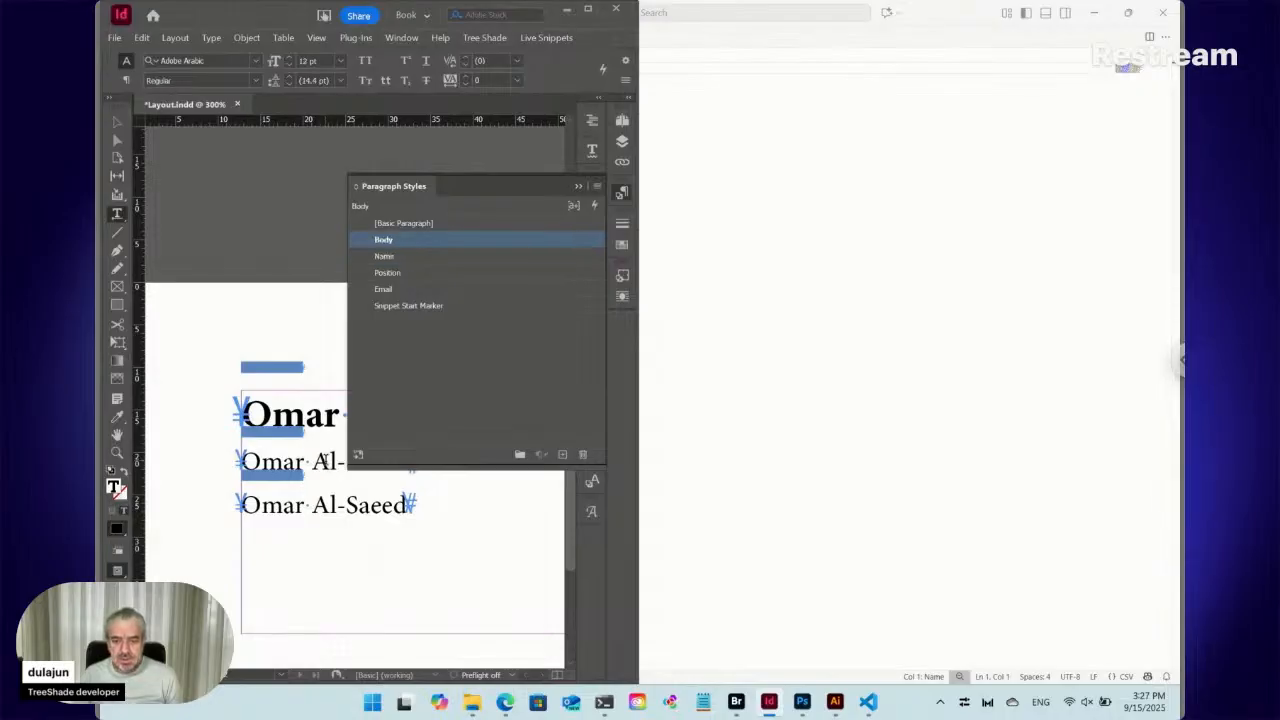
click(399, 271)
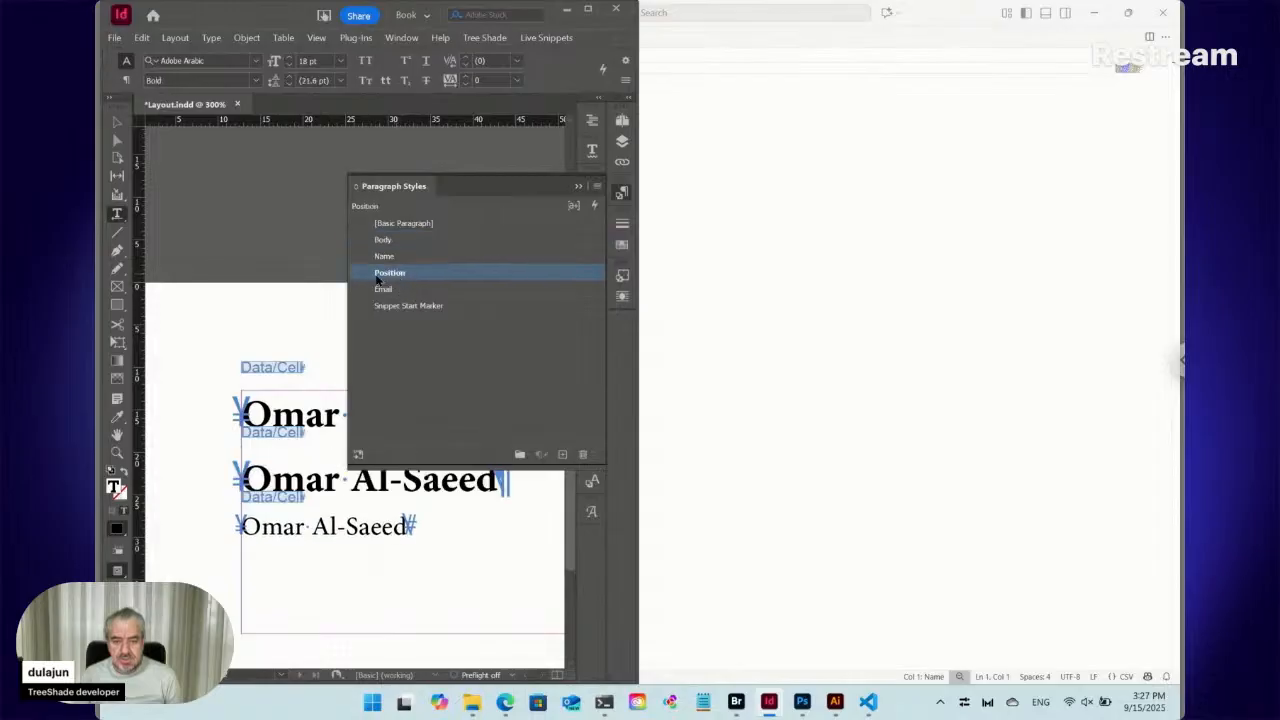
click(256, 80)
click(207, 112)
click(343, 62)
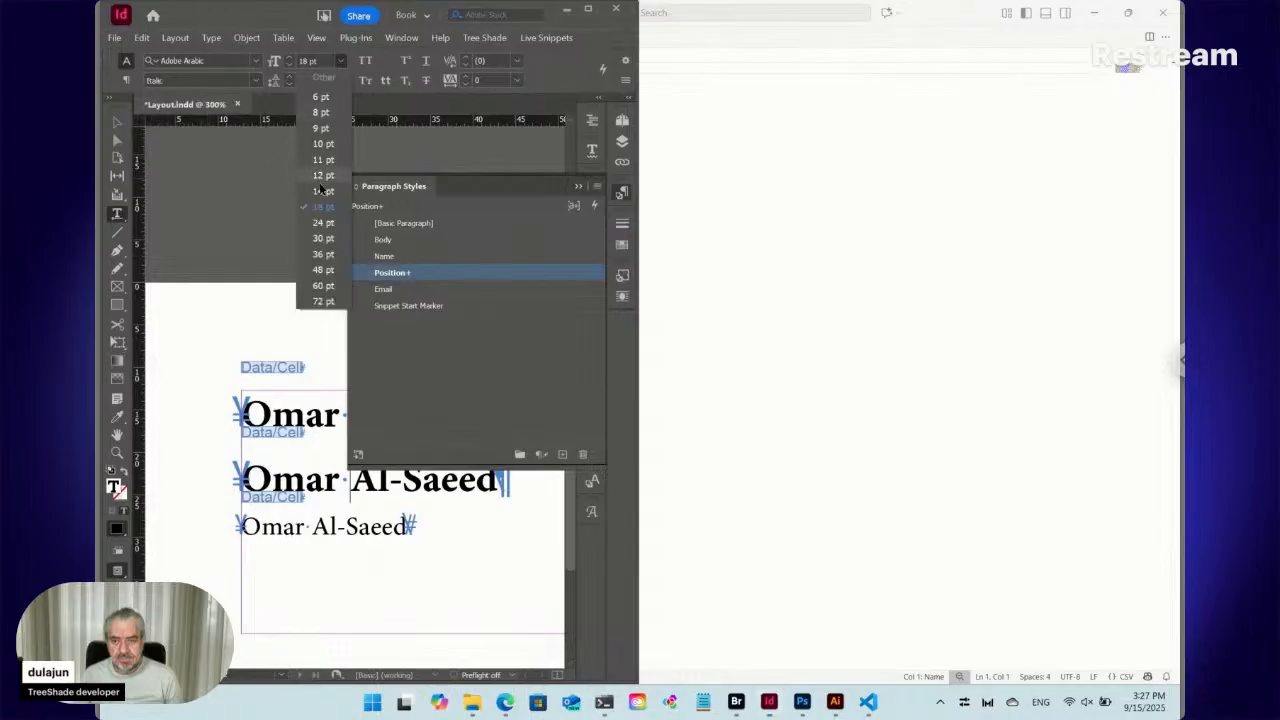
click(319, 190)
key(ctrl+alt+shift+r)
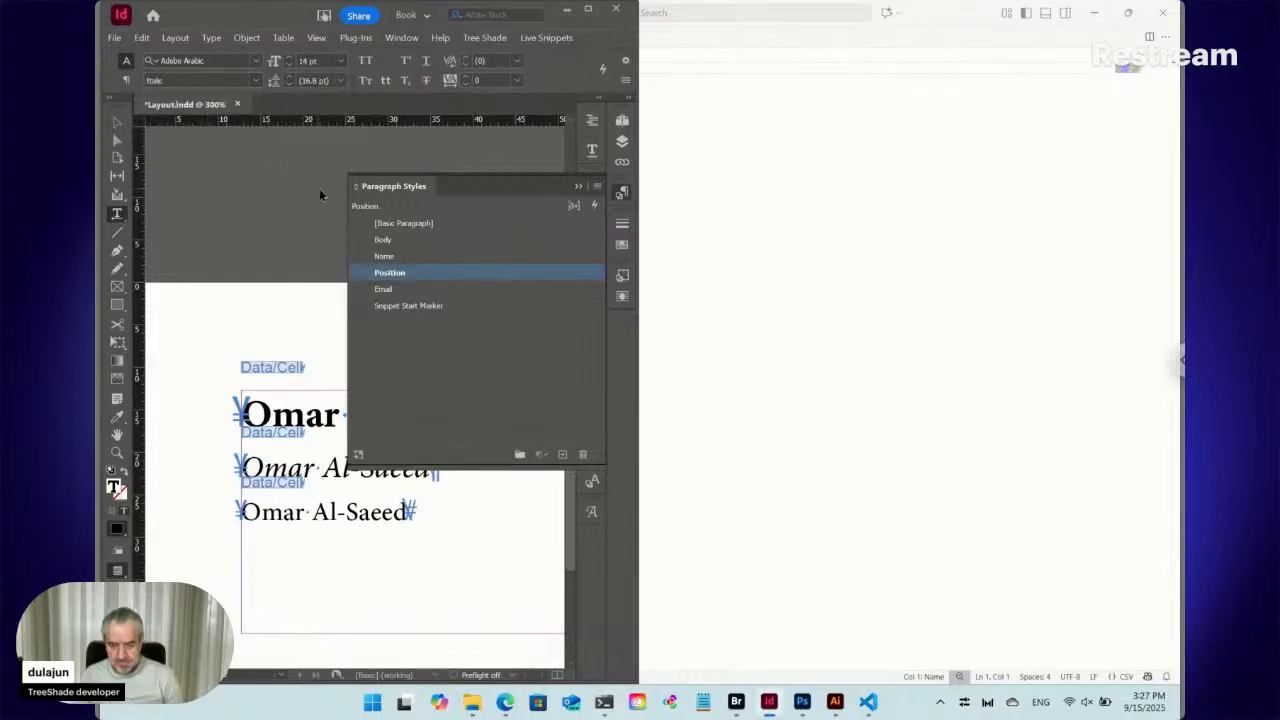
- Try redefining the Body style from the third snippet paragraph with 2 mm space before, and undo the redefinition
click(312, 510)
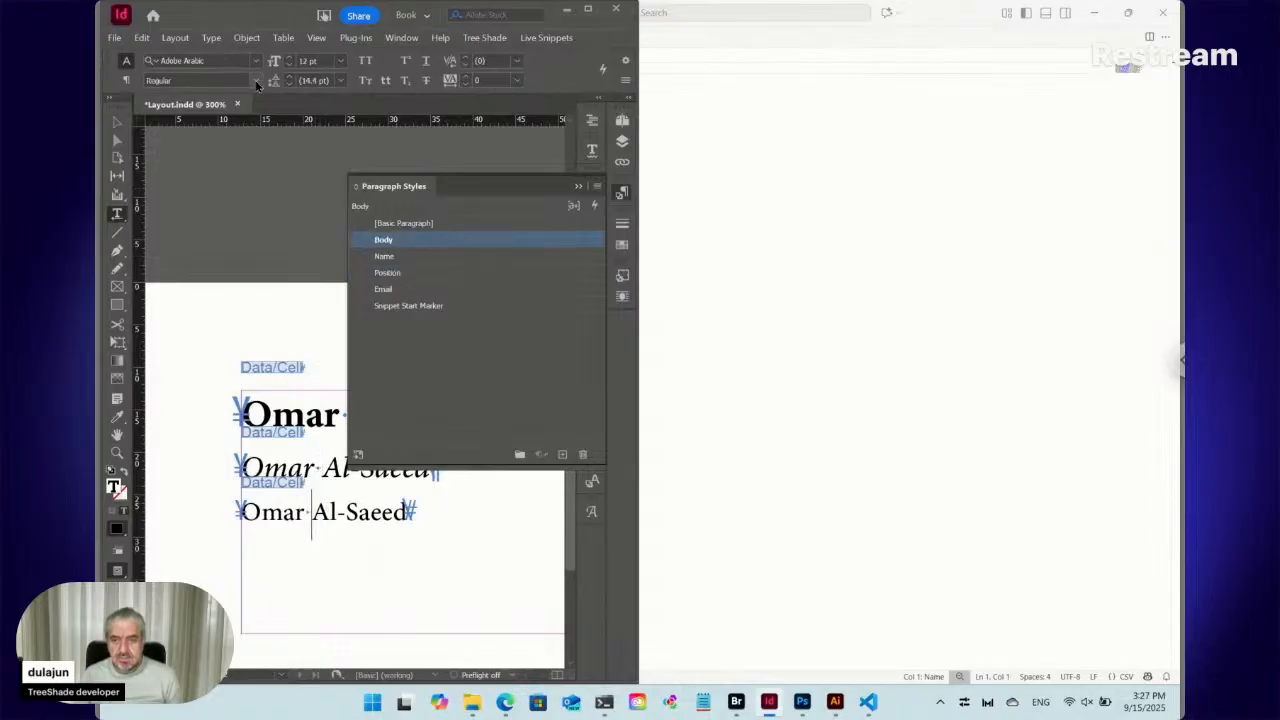
click(622, 193)
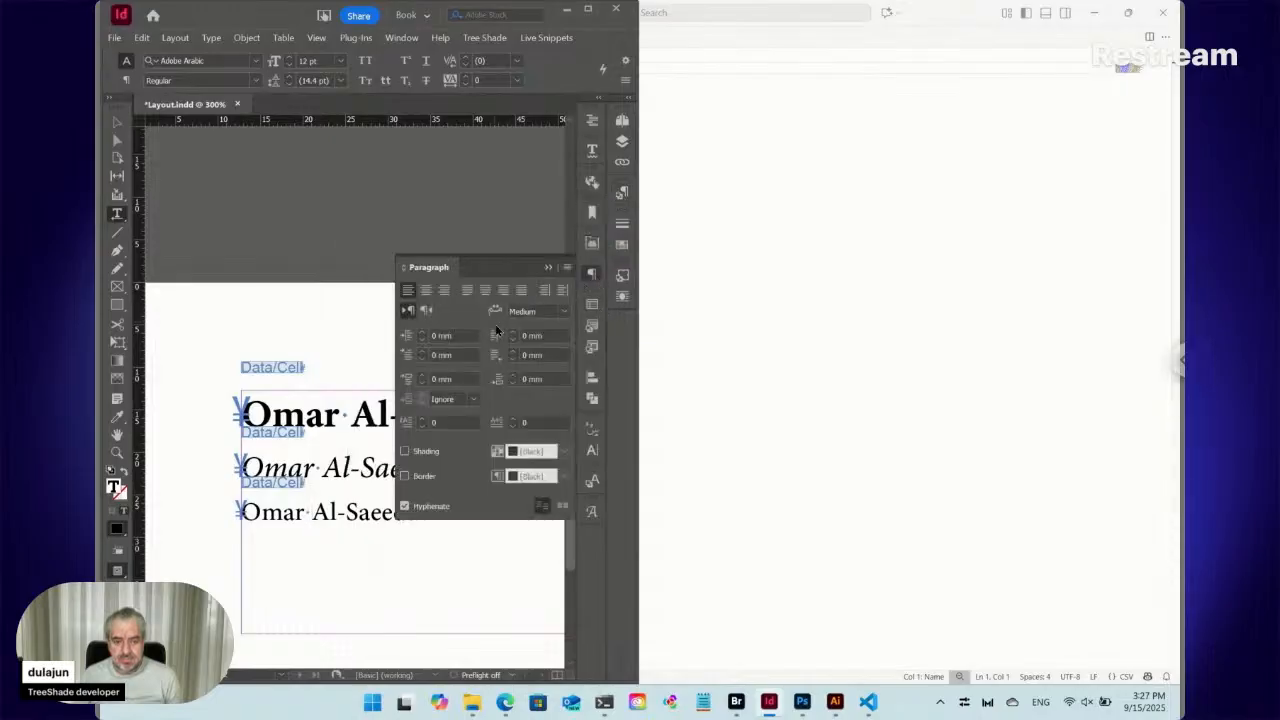
click(593, 274)
click(423, 376)
click(423, 376)
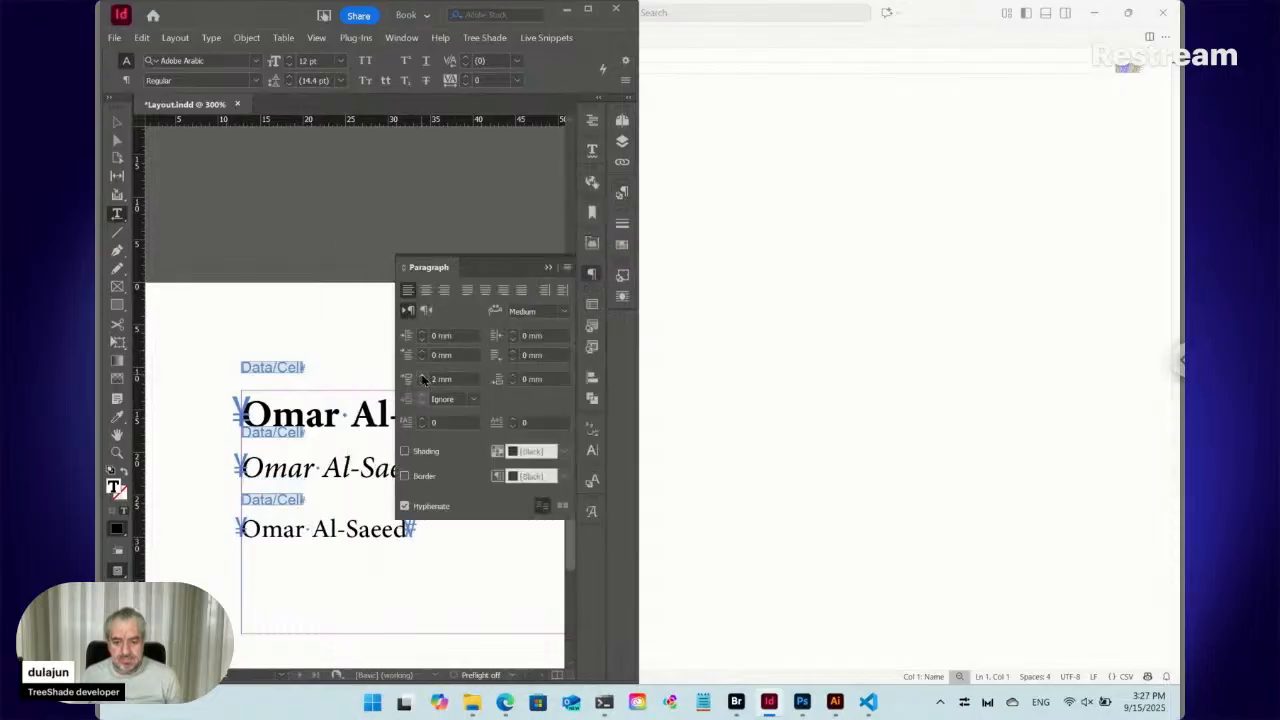
key(ctrl+alt+shift+r)
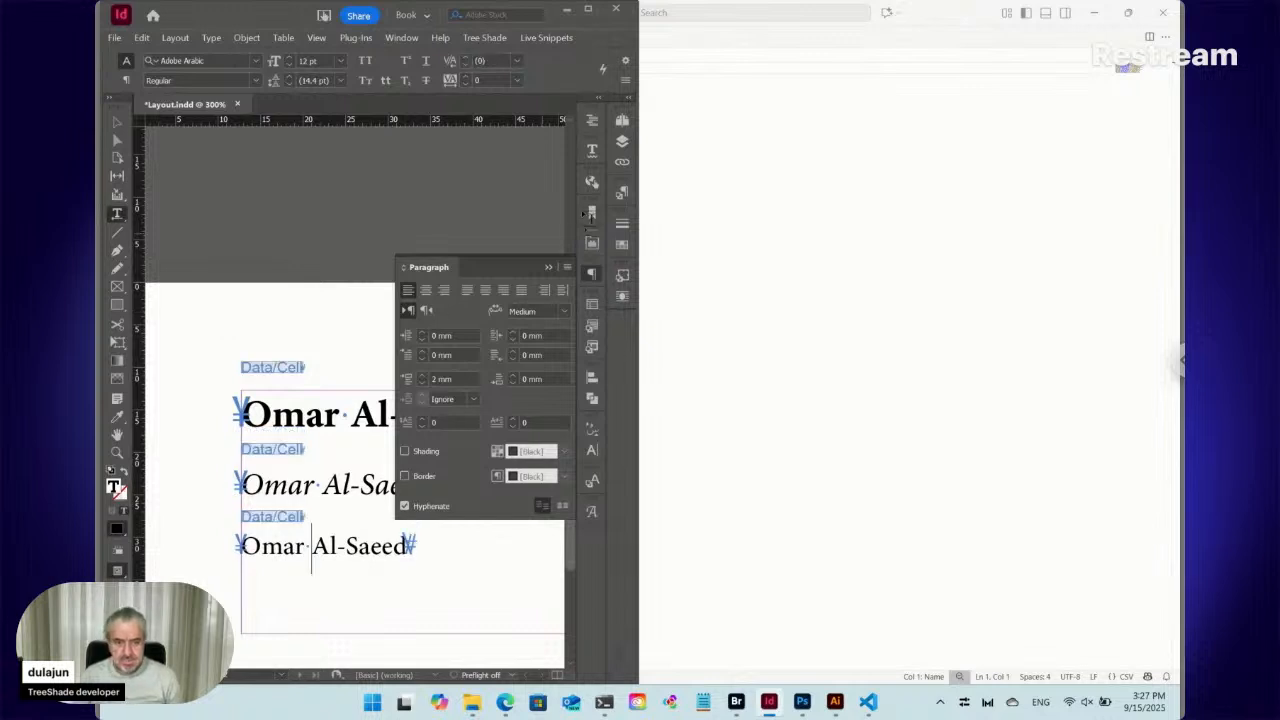
click(620, 193)
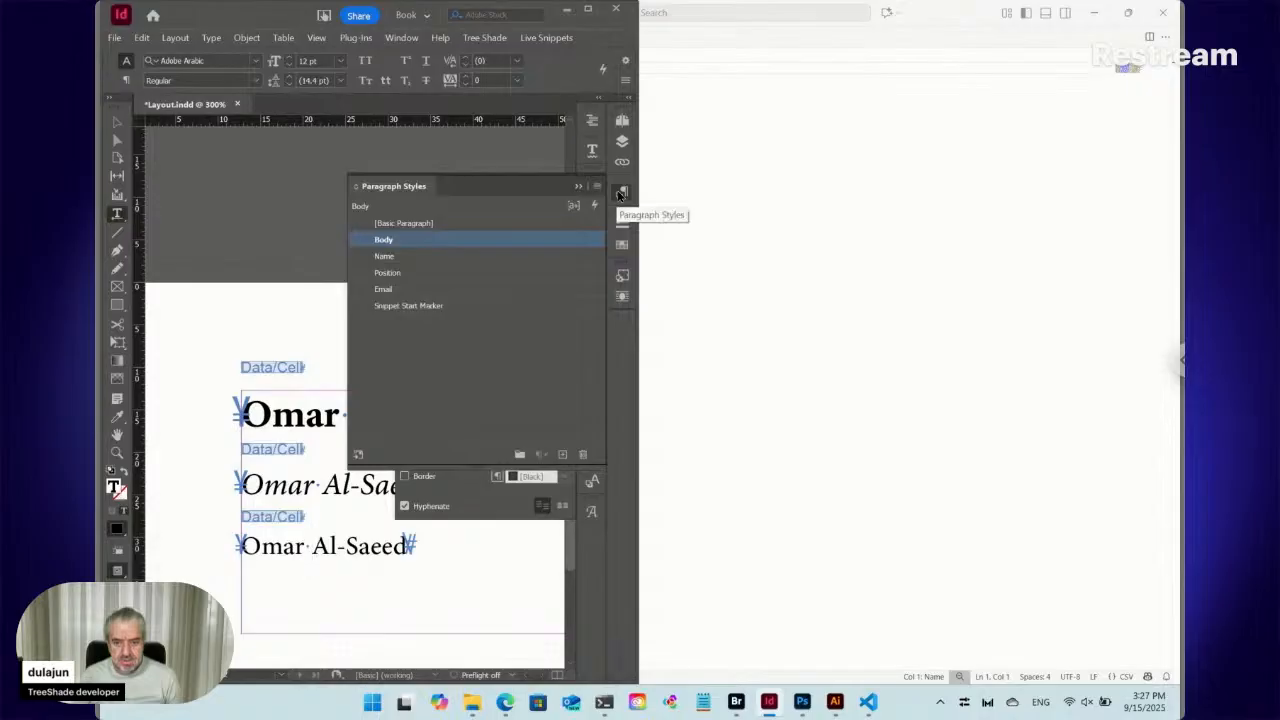
key(ctrl+z)
- Apply the Email paragraph style to the third snippet paragraph and format it as 12 pt Regular with 3 mm space before
click(391, 288)
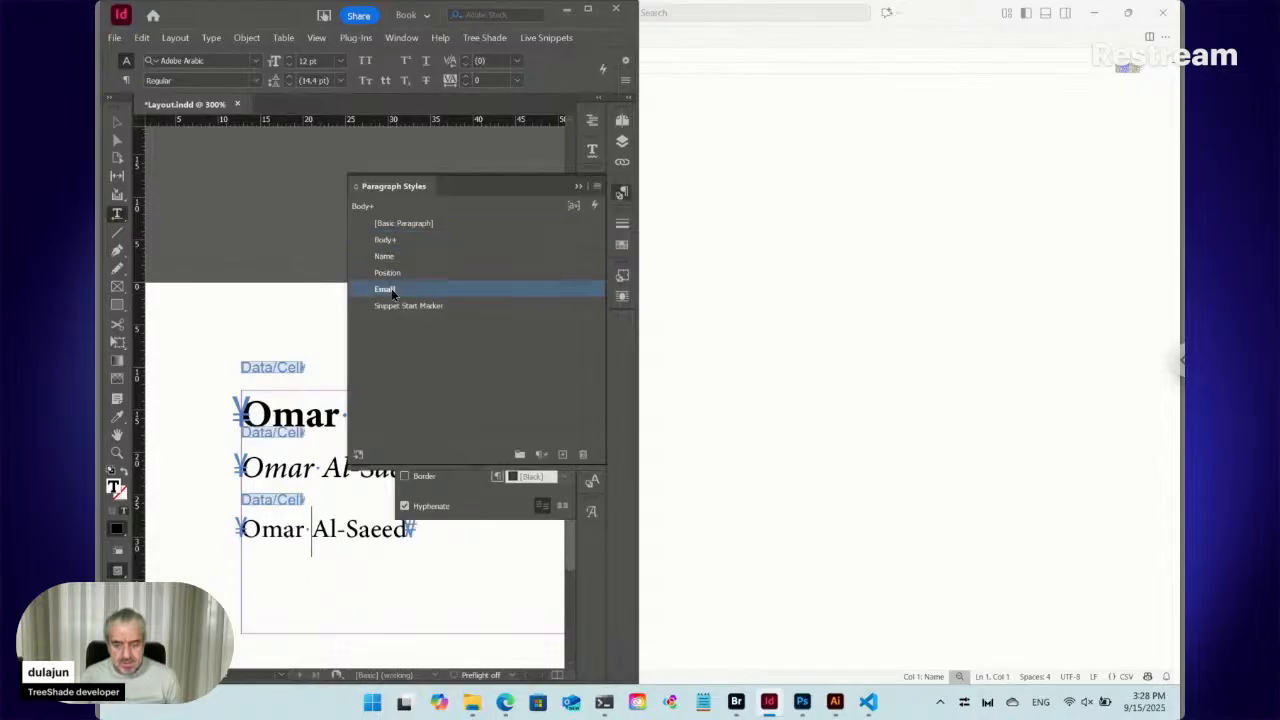
click(257, 83)
click(175, 96)
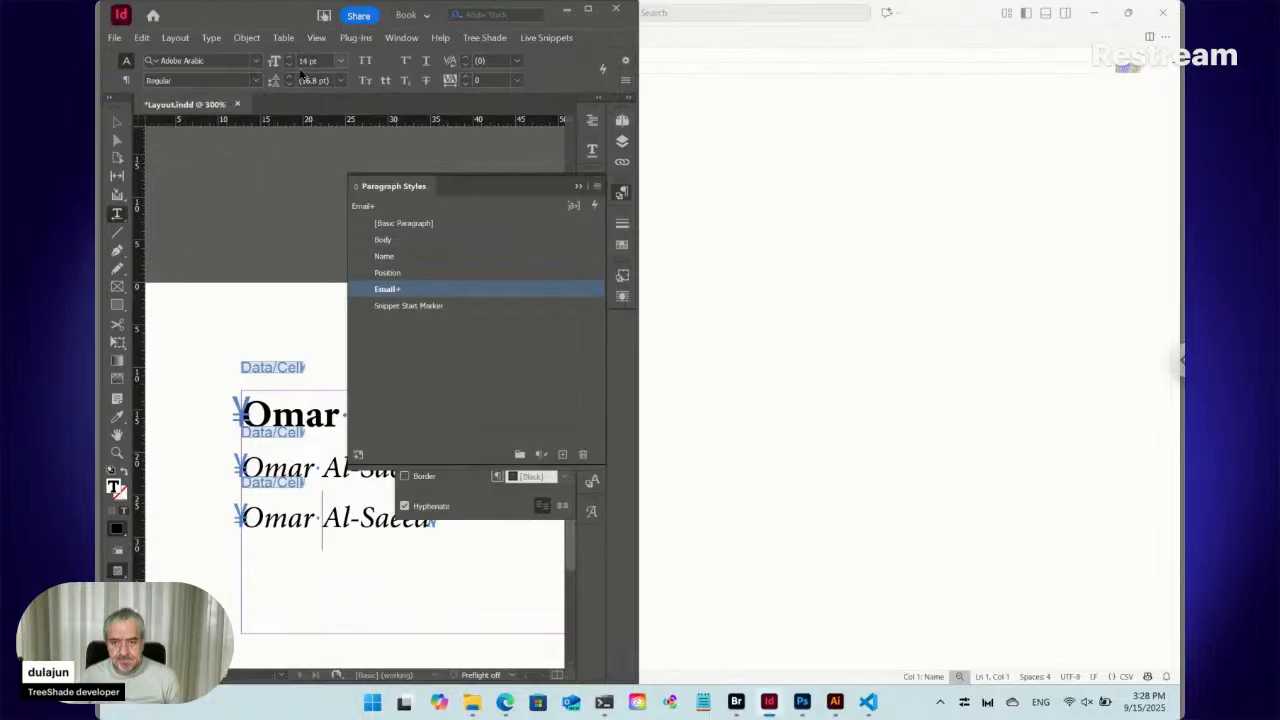
click(291, 66)
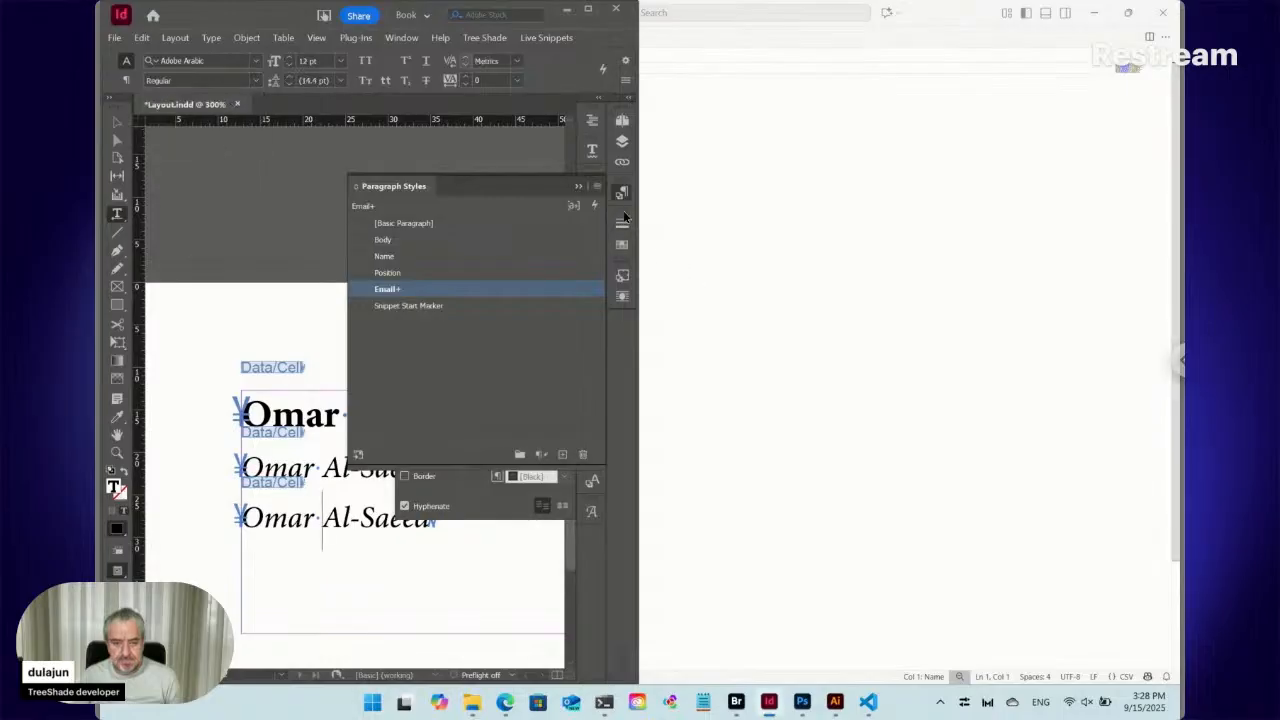
click(603, 268)
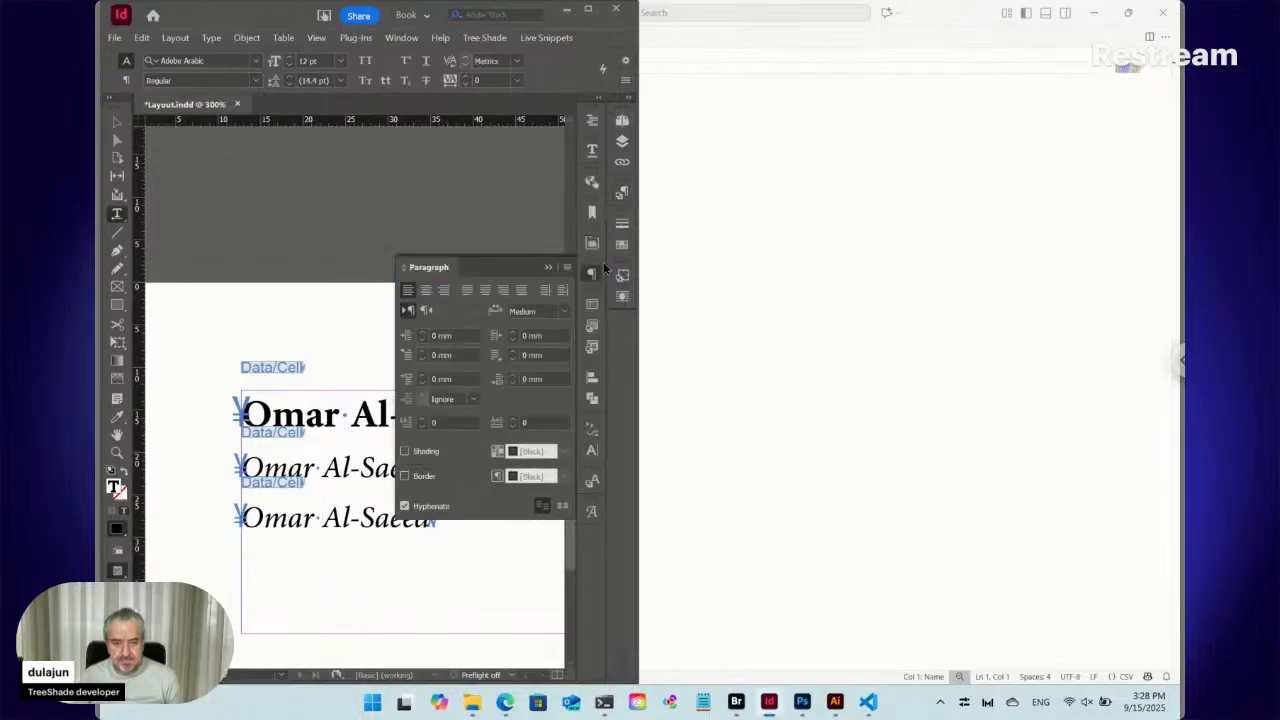
click(422, 375)
click(423, 374)
click(423, 374)
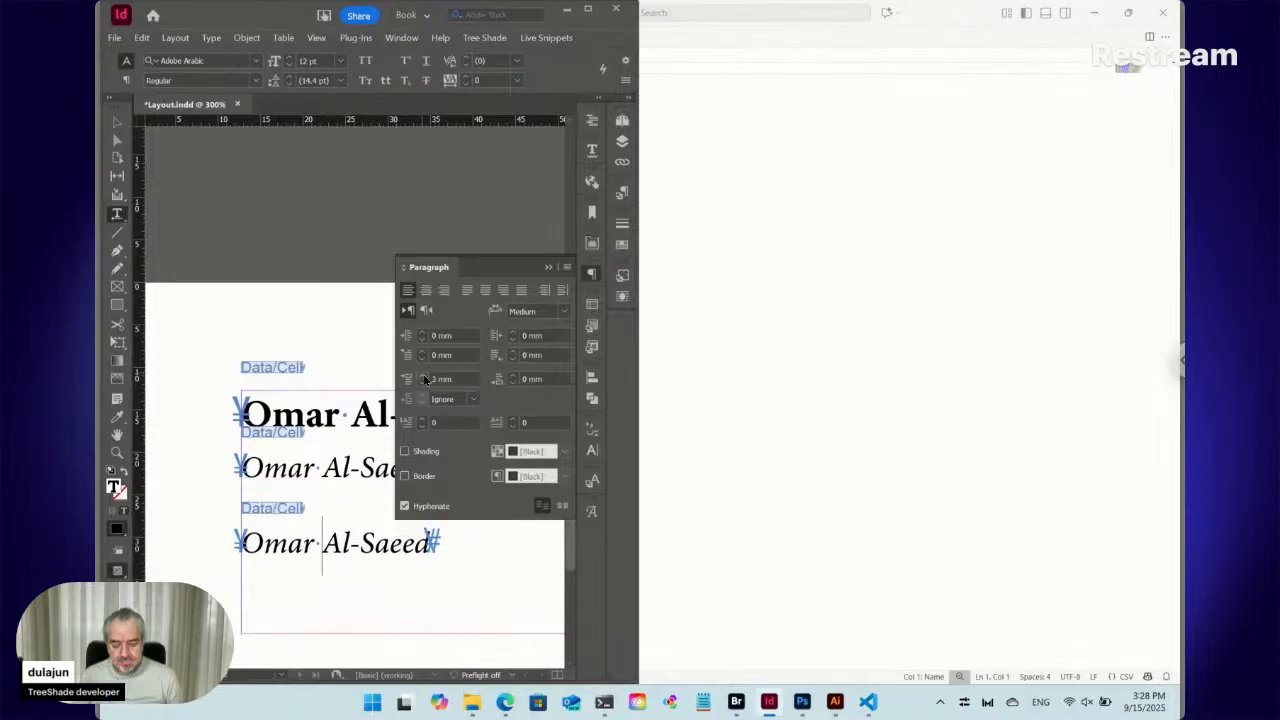
click(591, 273)
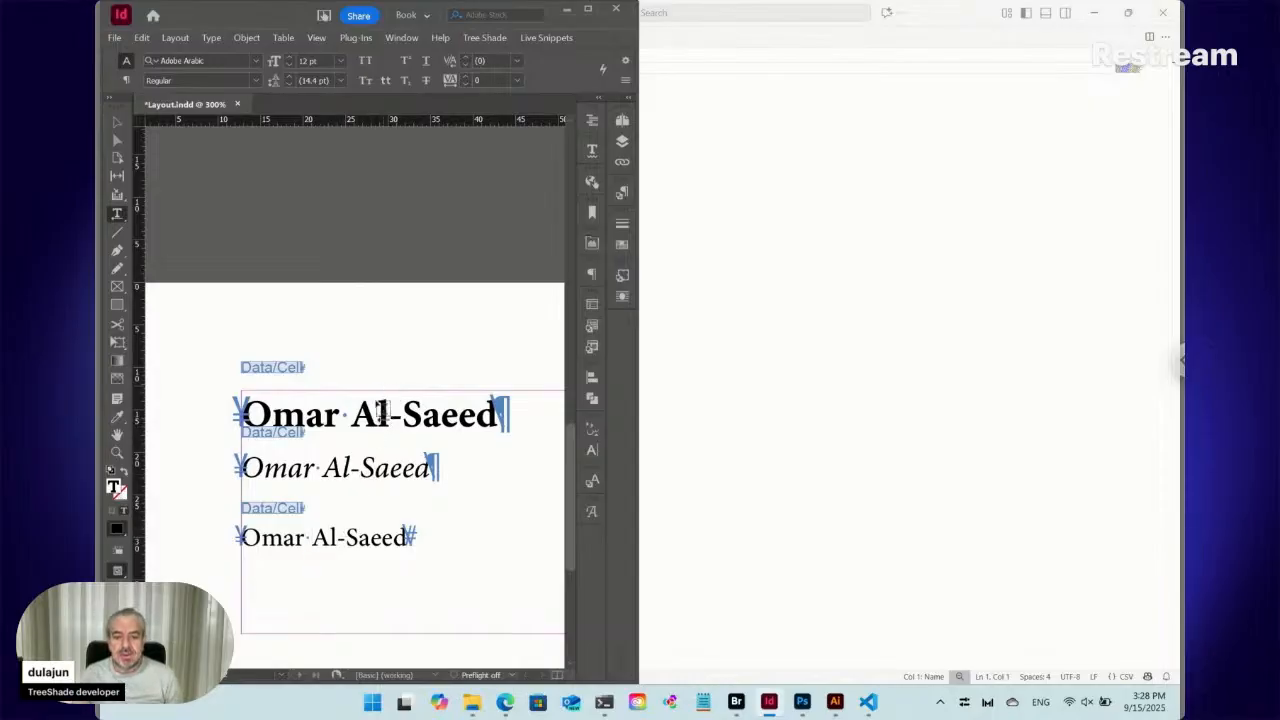
- Update all live snippets in the layout and check the paragraph style applied to the job position line
click(350, 413)
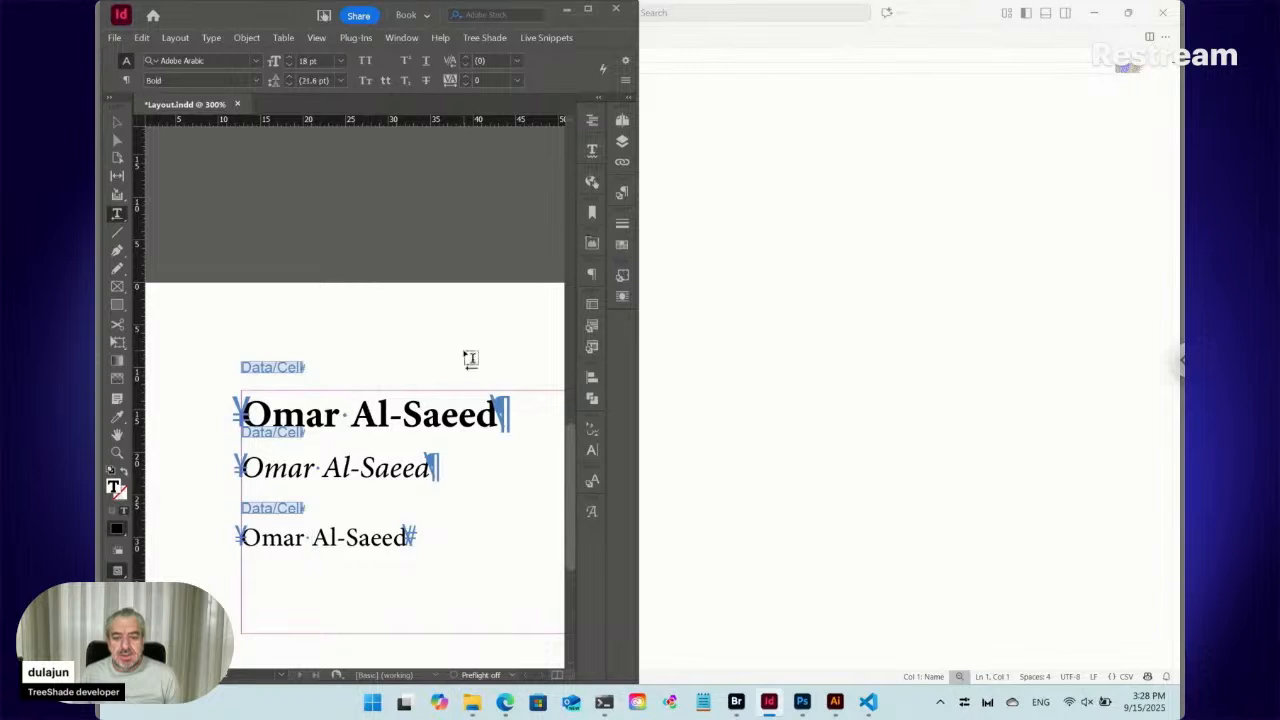
click(543, 38)
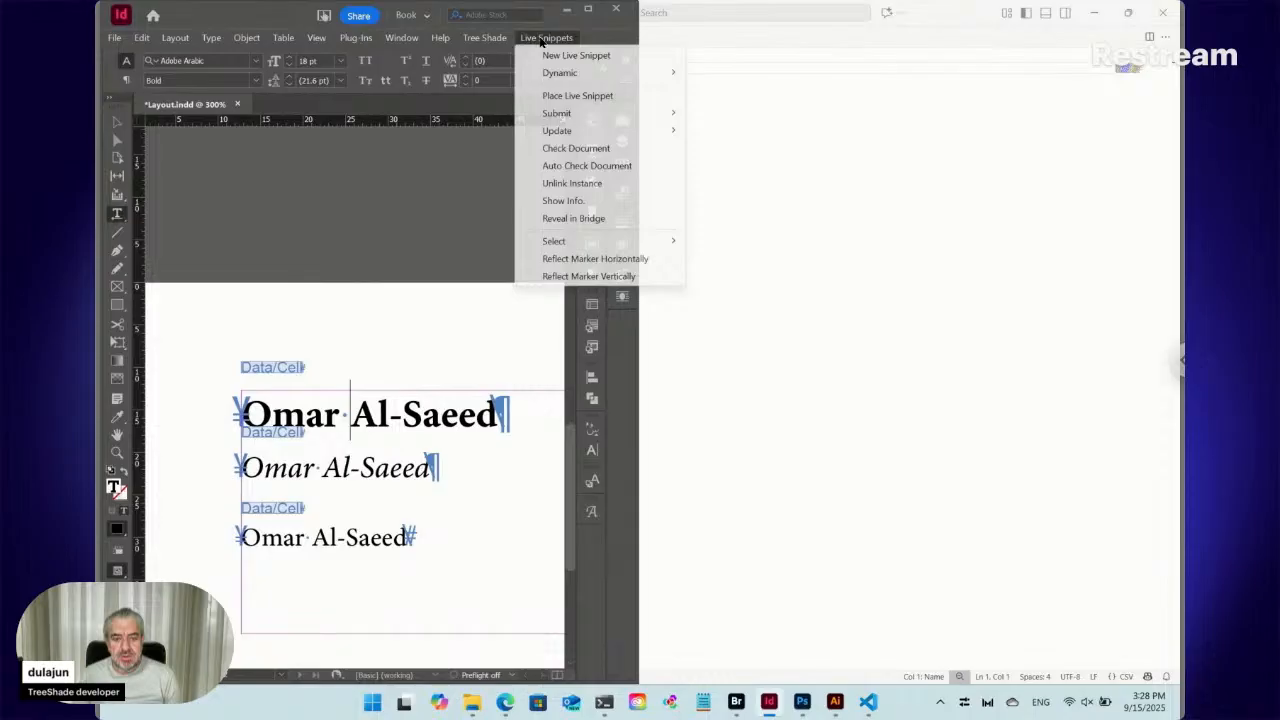
click(716, 148)
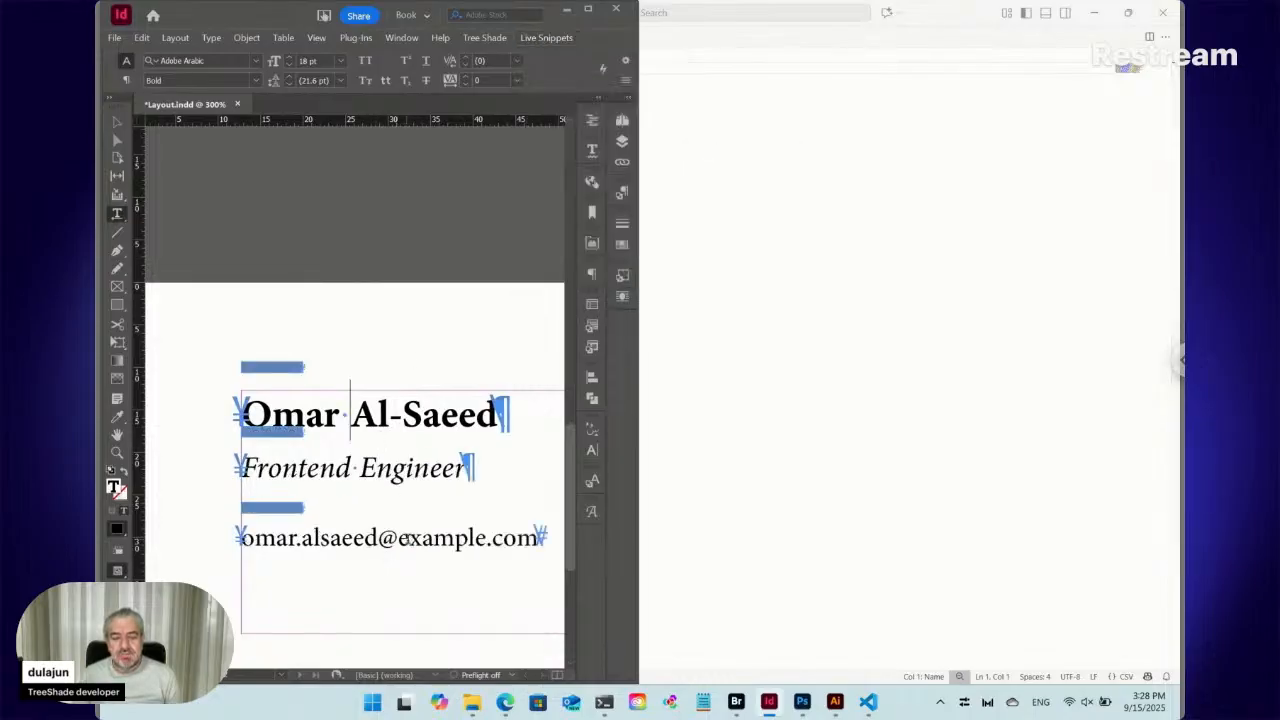
click(402, 540)
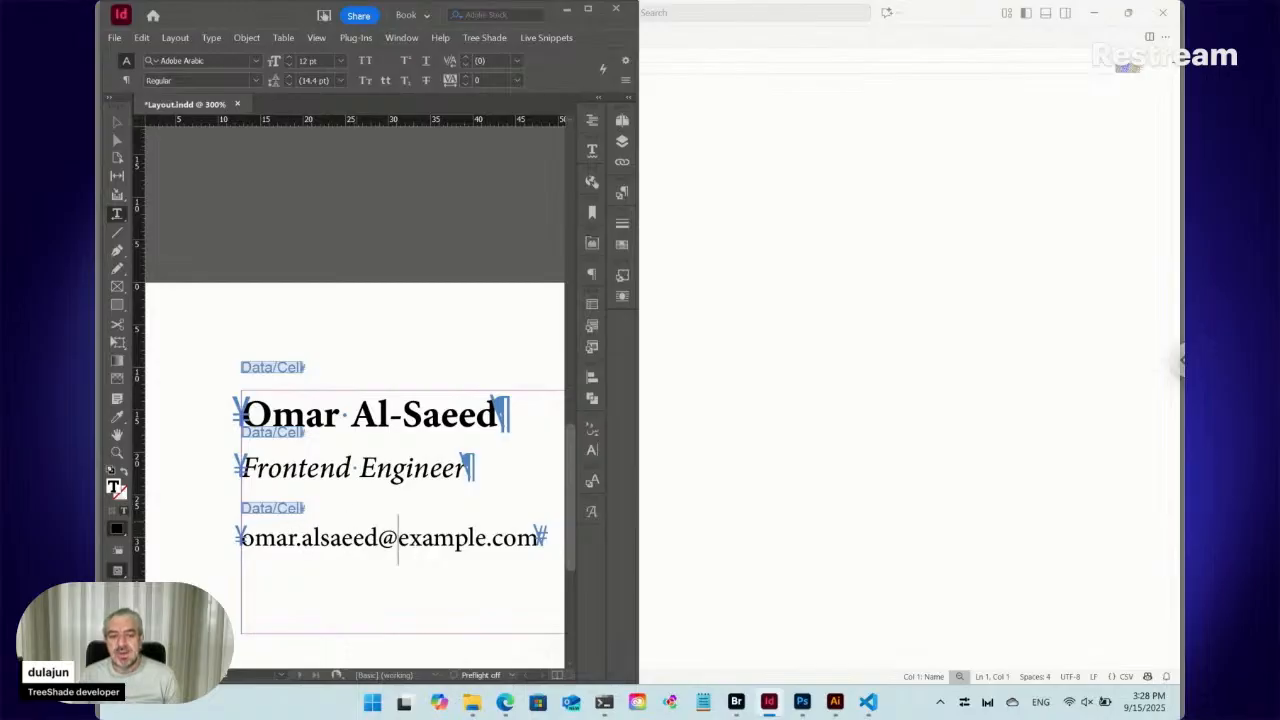
click(362, 468)
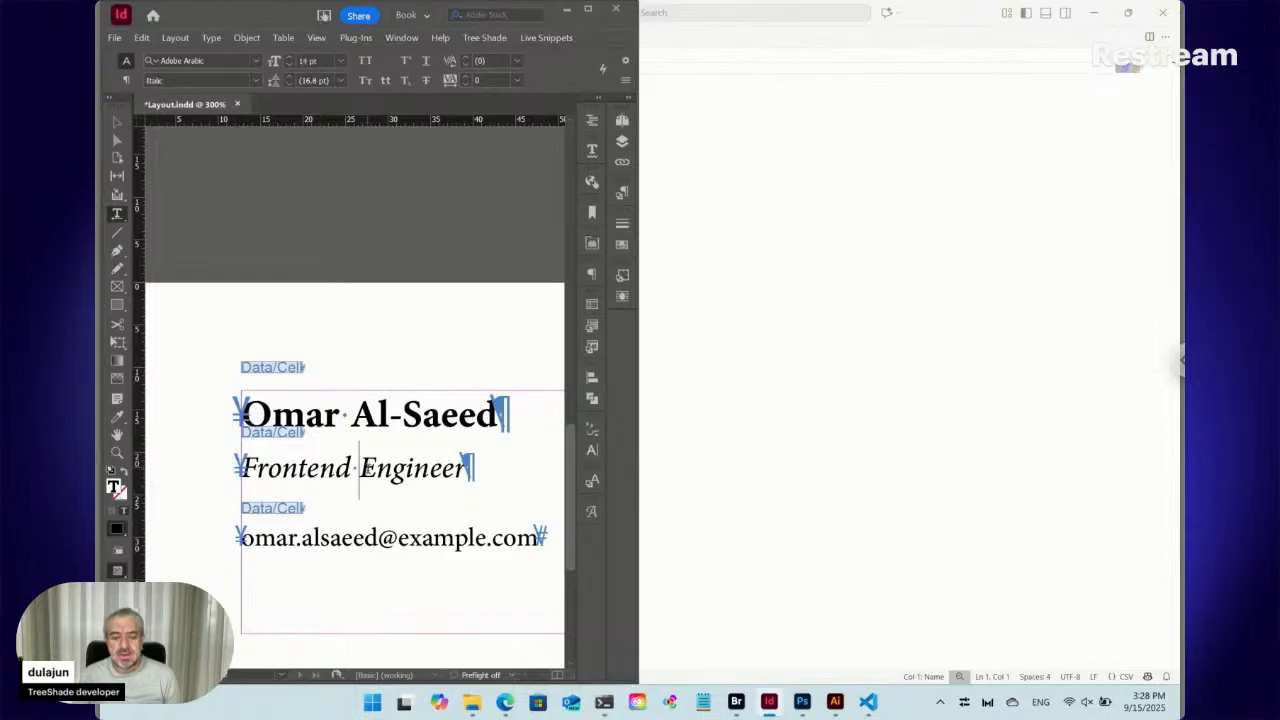
click(622, 192)
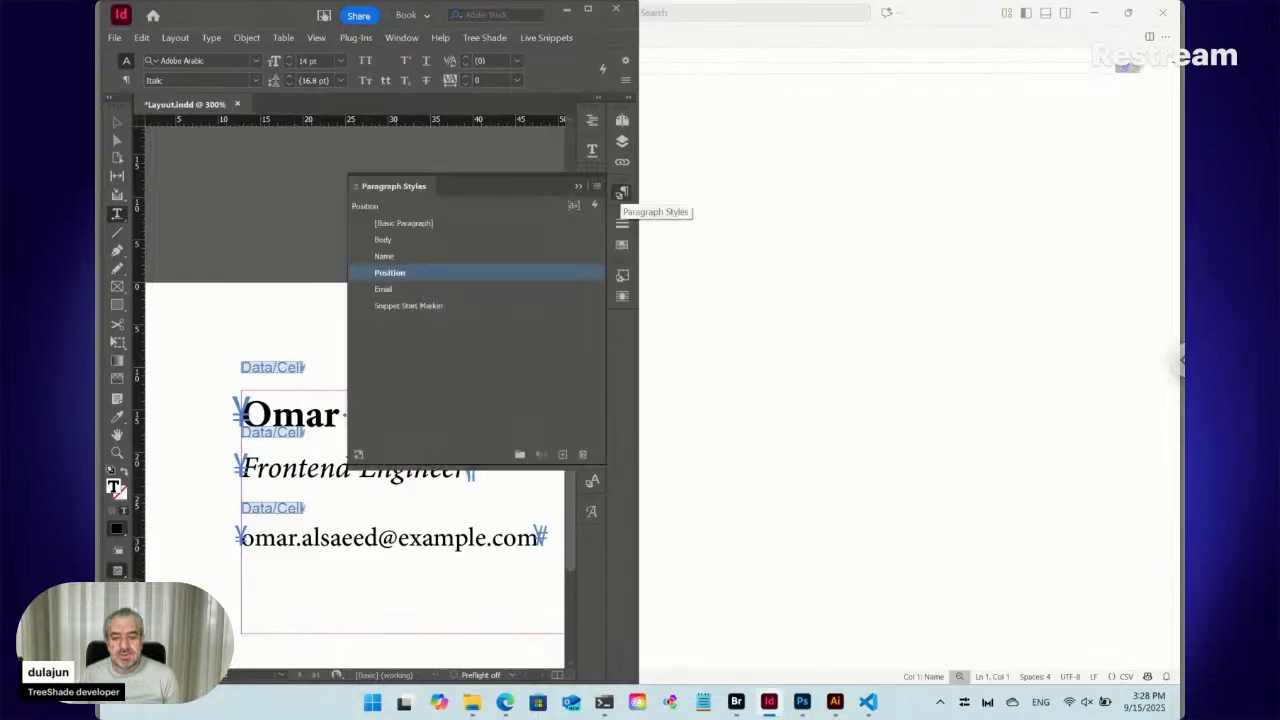
click(622, 192)
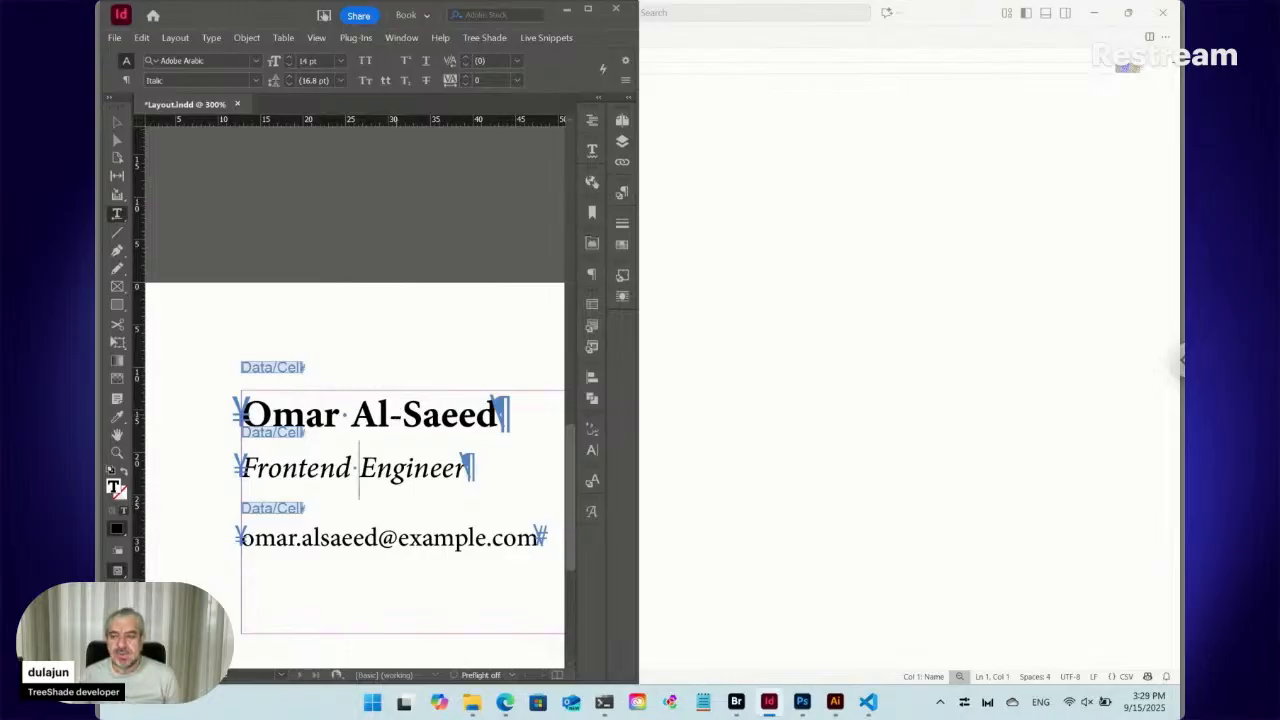
key(ctrl+0)
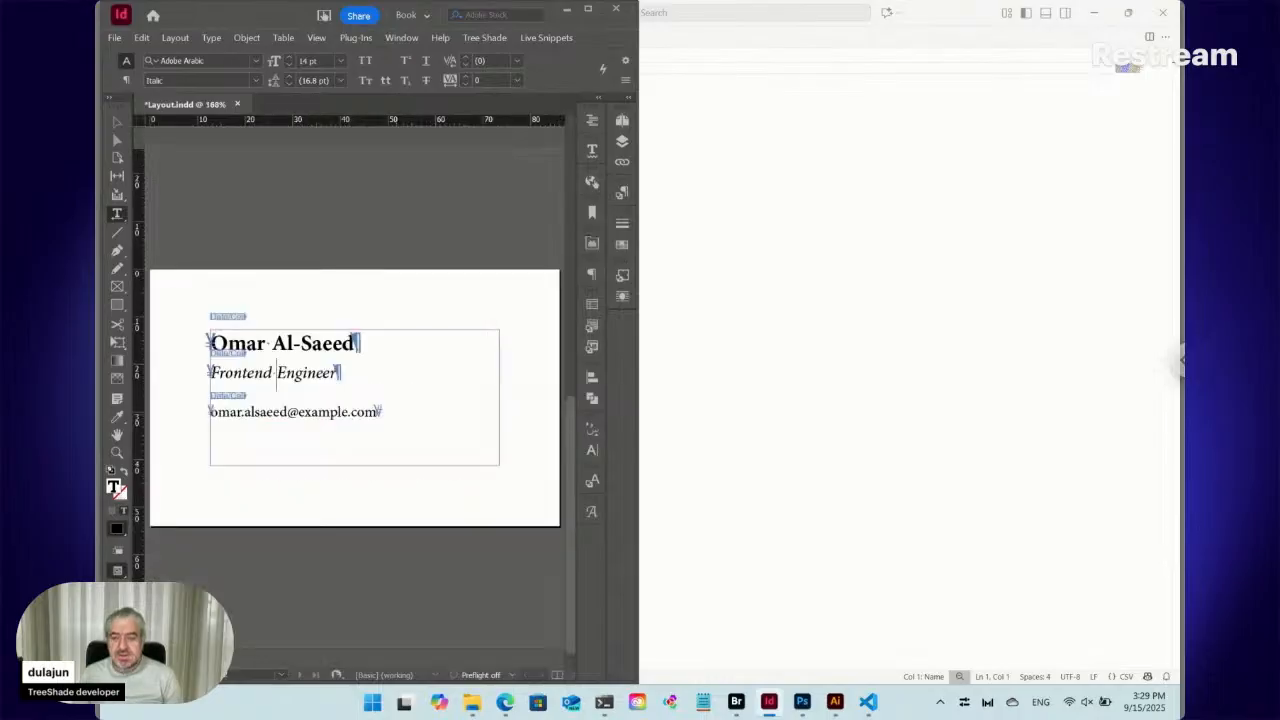
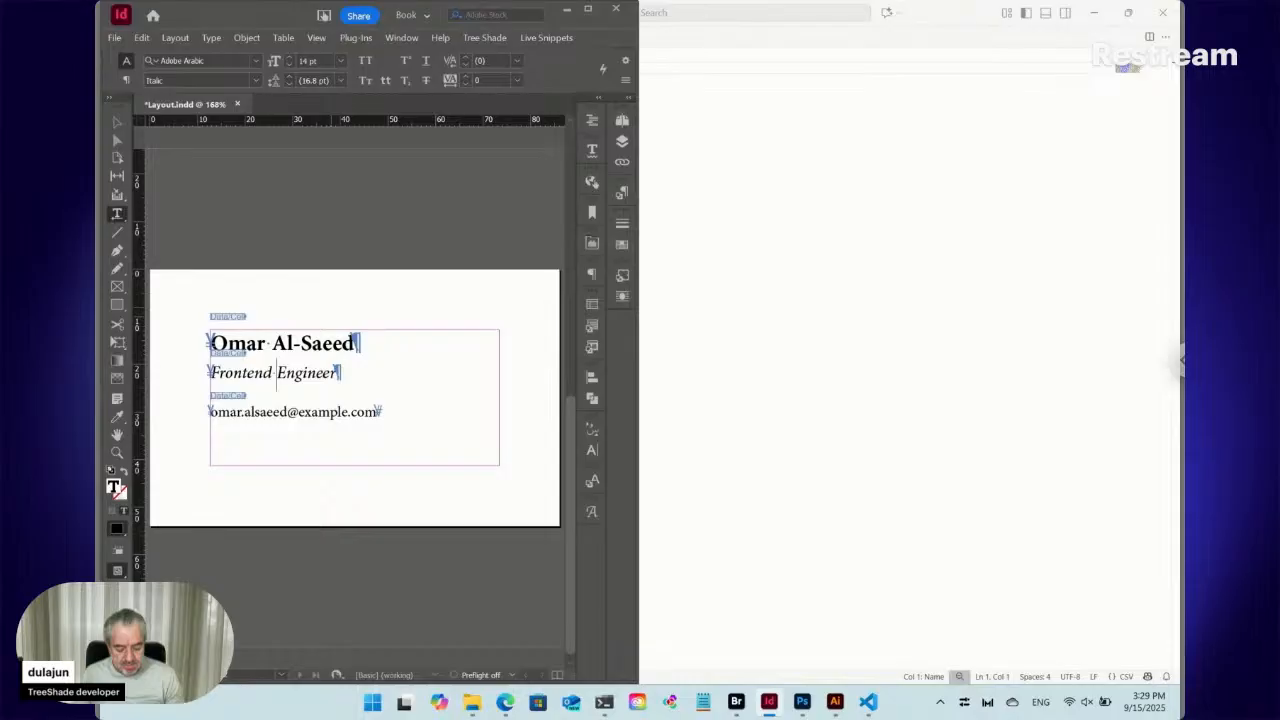
- Add a new page after page 2 and draw a text frame filling the area inside its margins
key(ctrl+minus)
key(ctrl+minus)
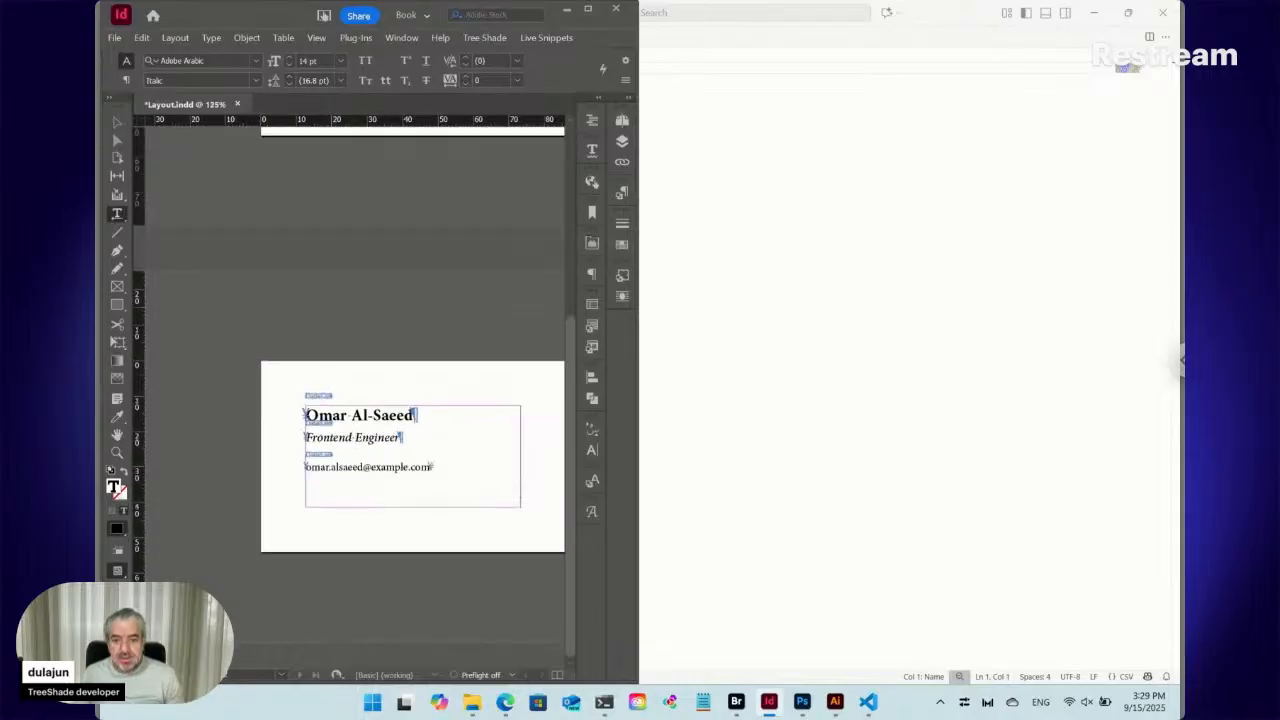
key(ctrl+shift+a)
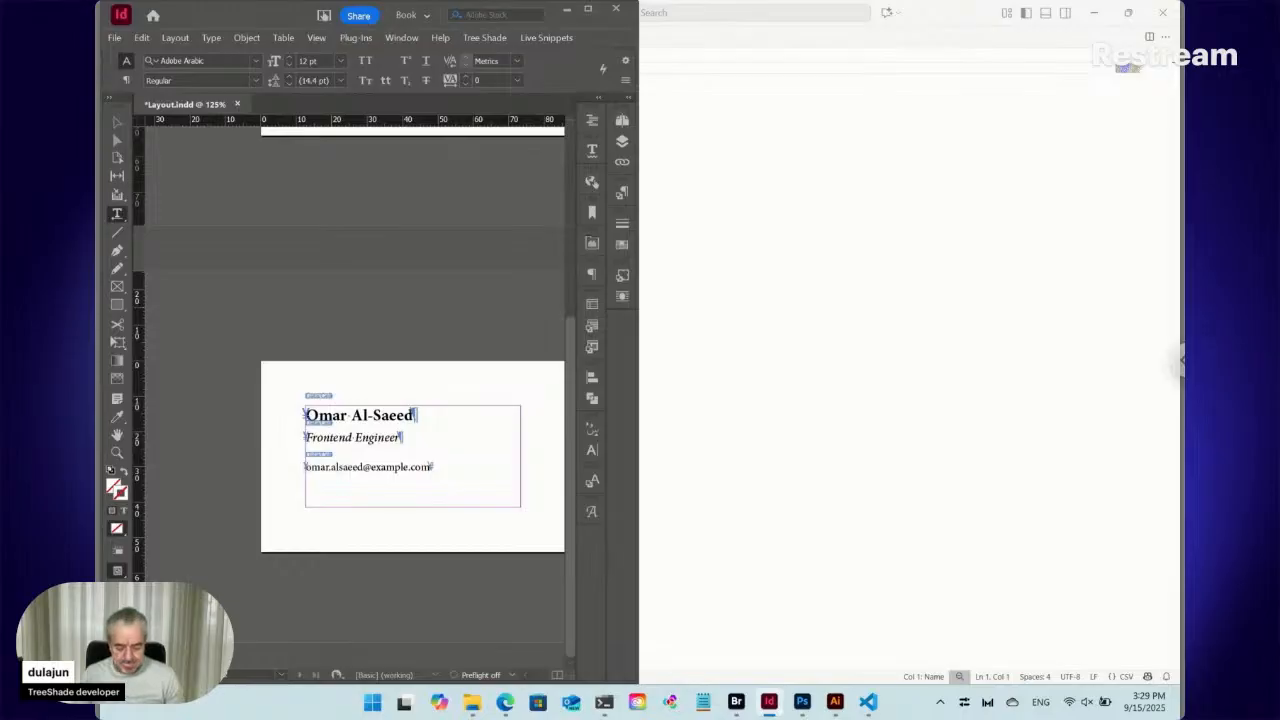
key(ctrl+shift+p)
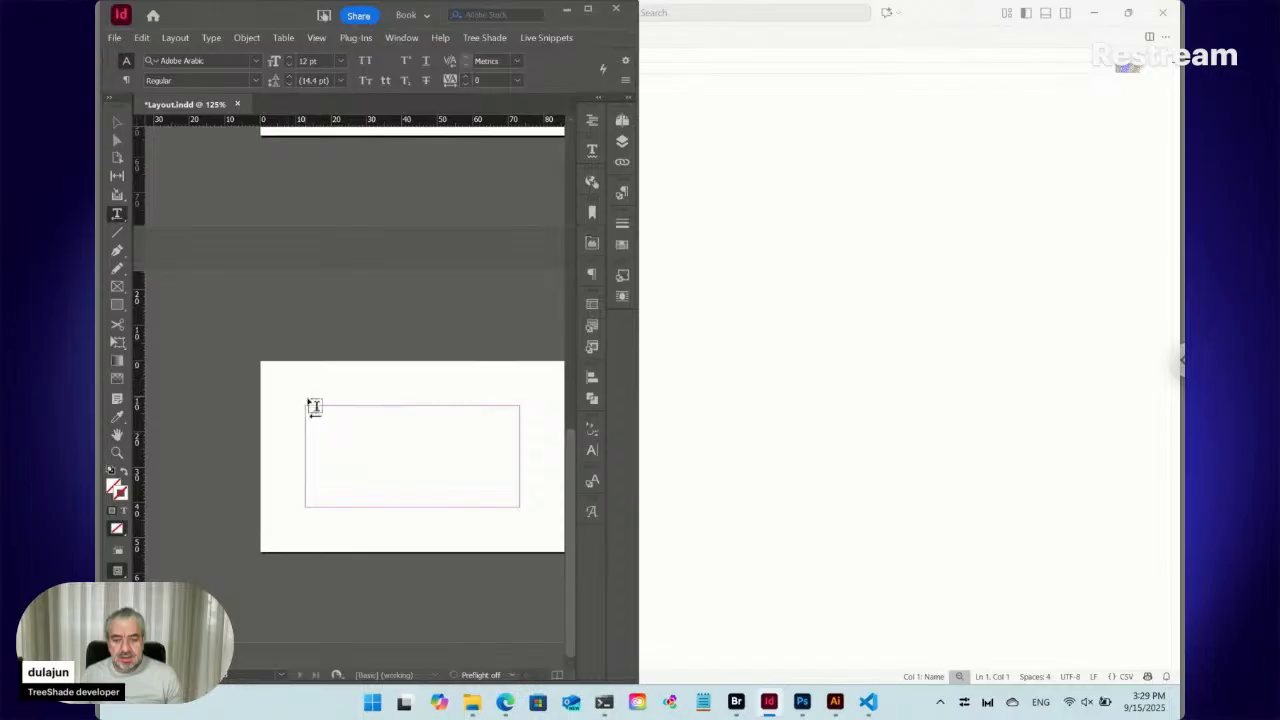
drag(307, 406, 520, 507)
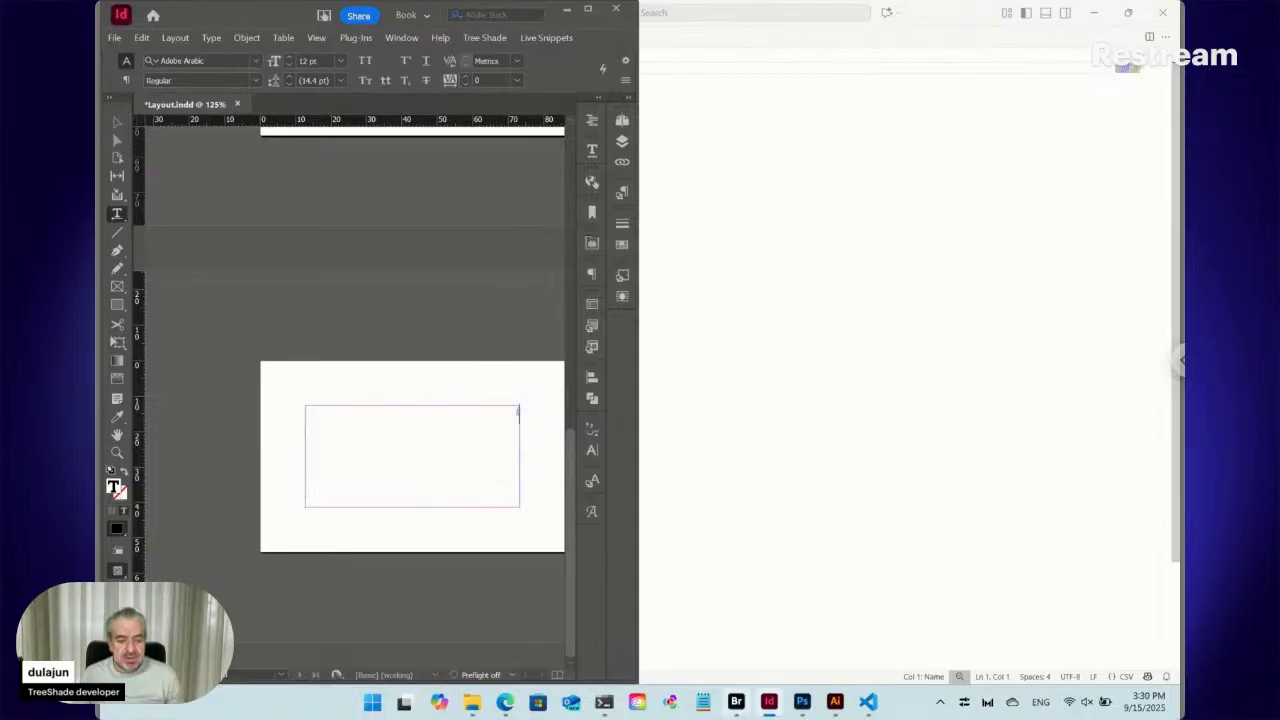
- Switch to Bridge, review the formula stored in Cell.txt, and close it without changes
click(736, 702)
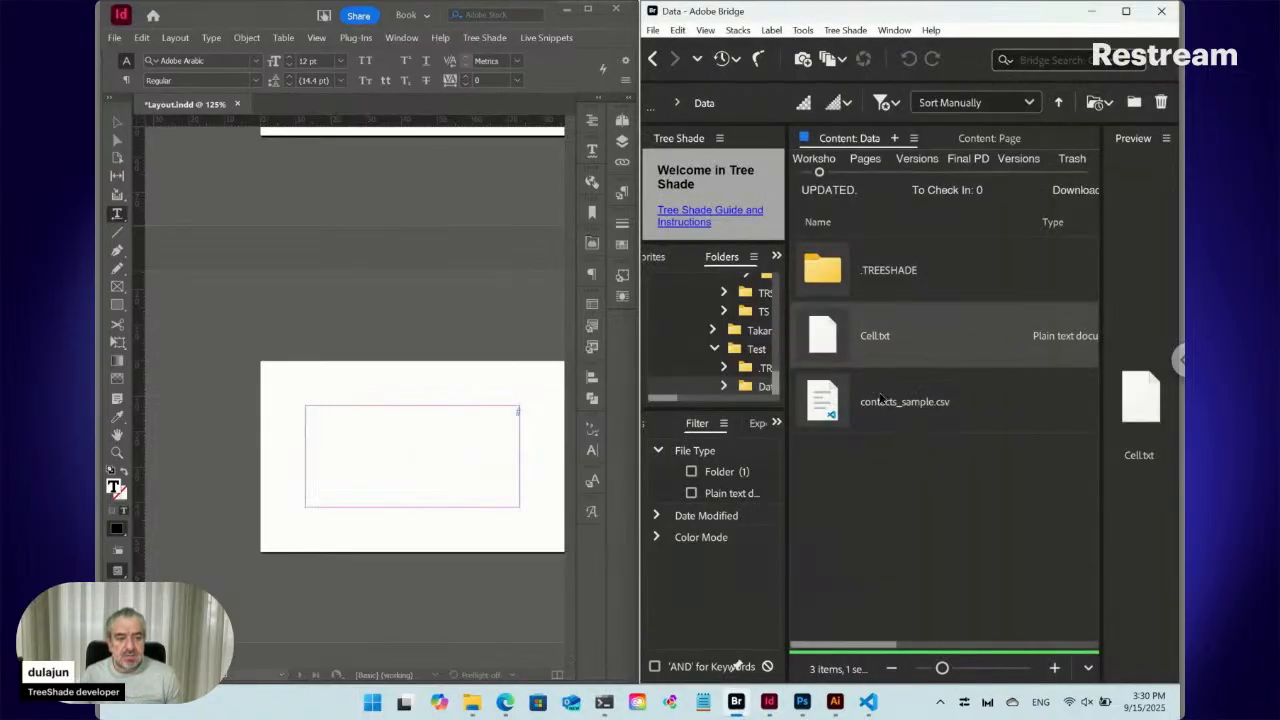
click(828, 338)
double_click(828, 338)
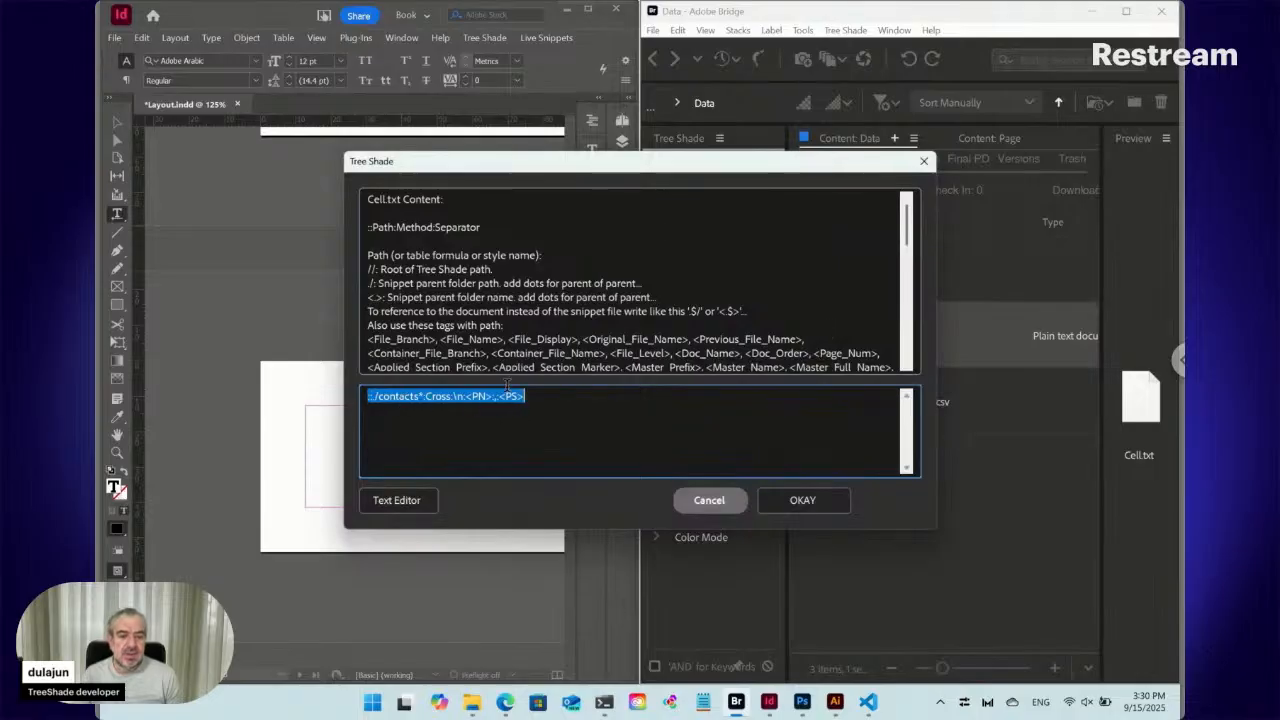
drag(661, 164, 548, 144)
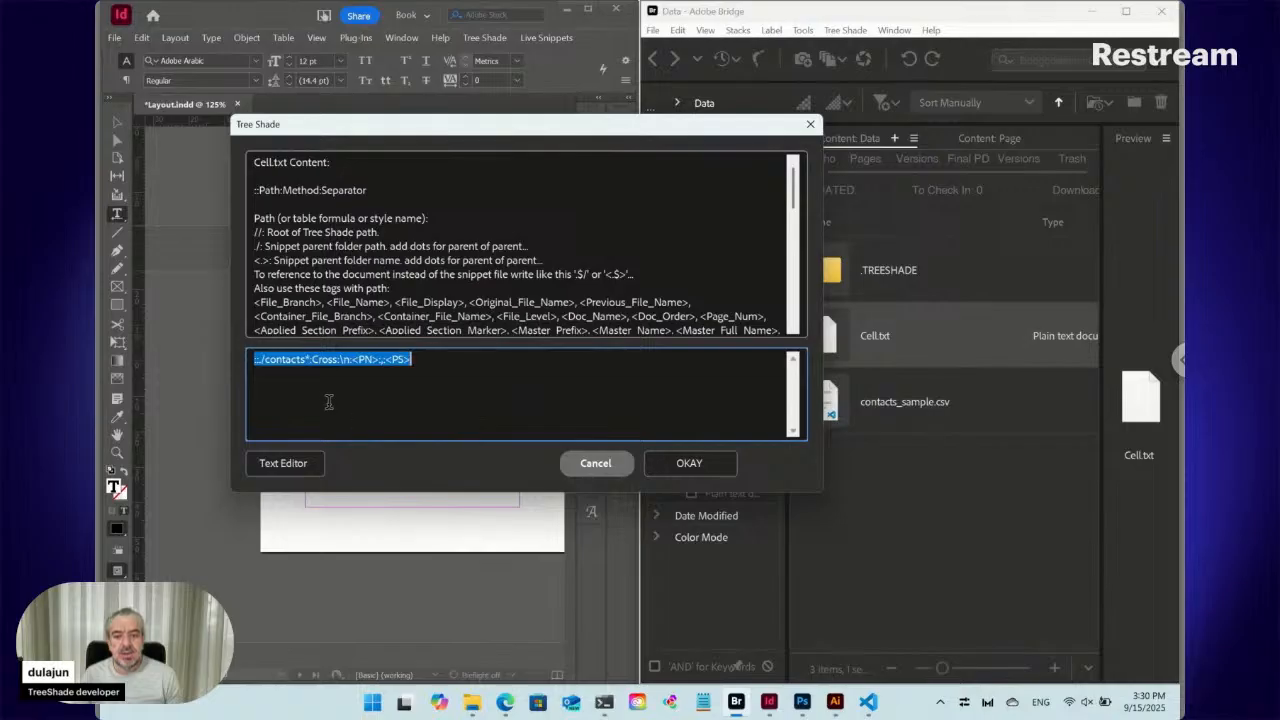
click(595, 465)
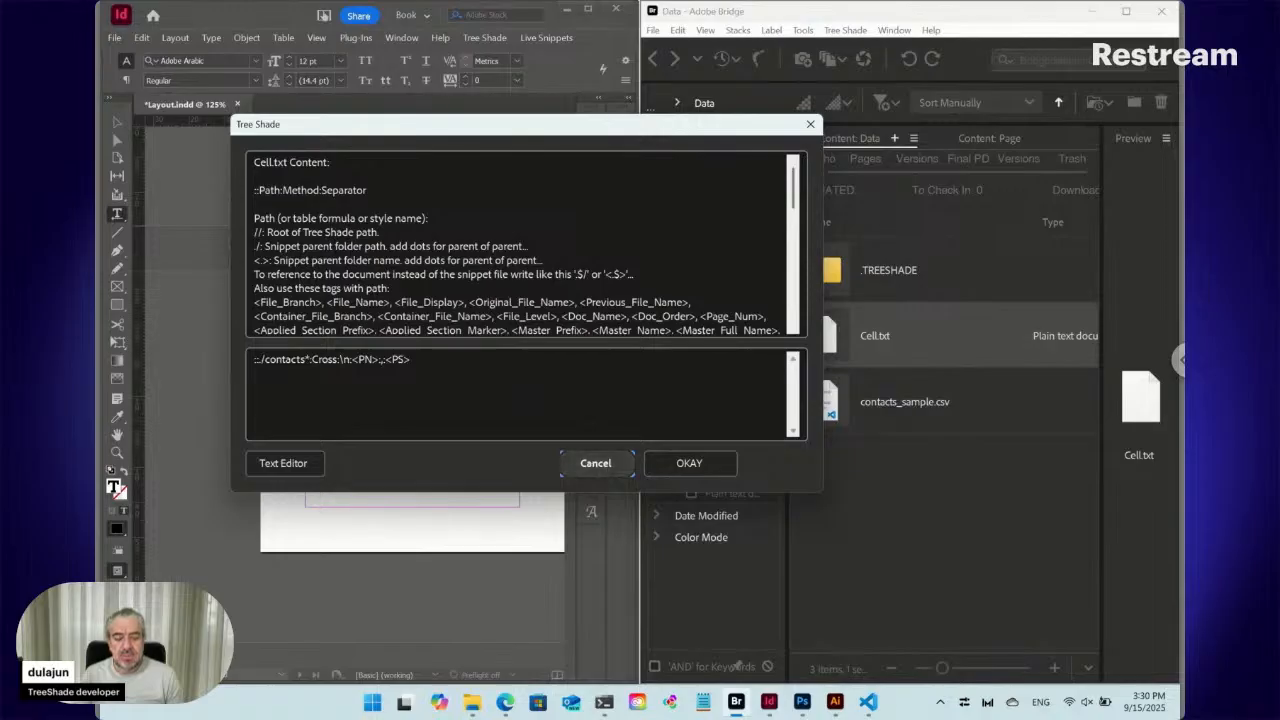
click(590, 463)
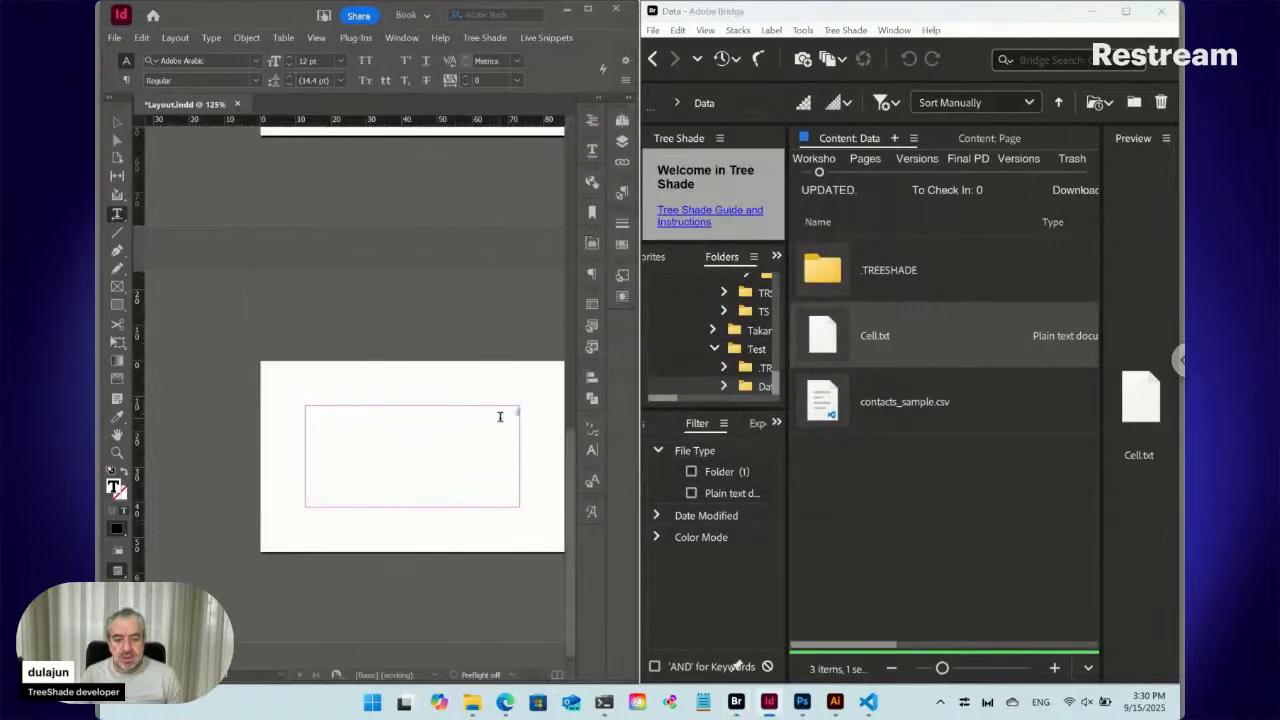
- Create a new live snippet with the phrase #/CSV in the new page's text frame, leaving its content path empty
click(564, 38)
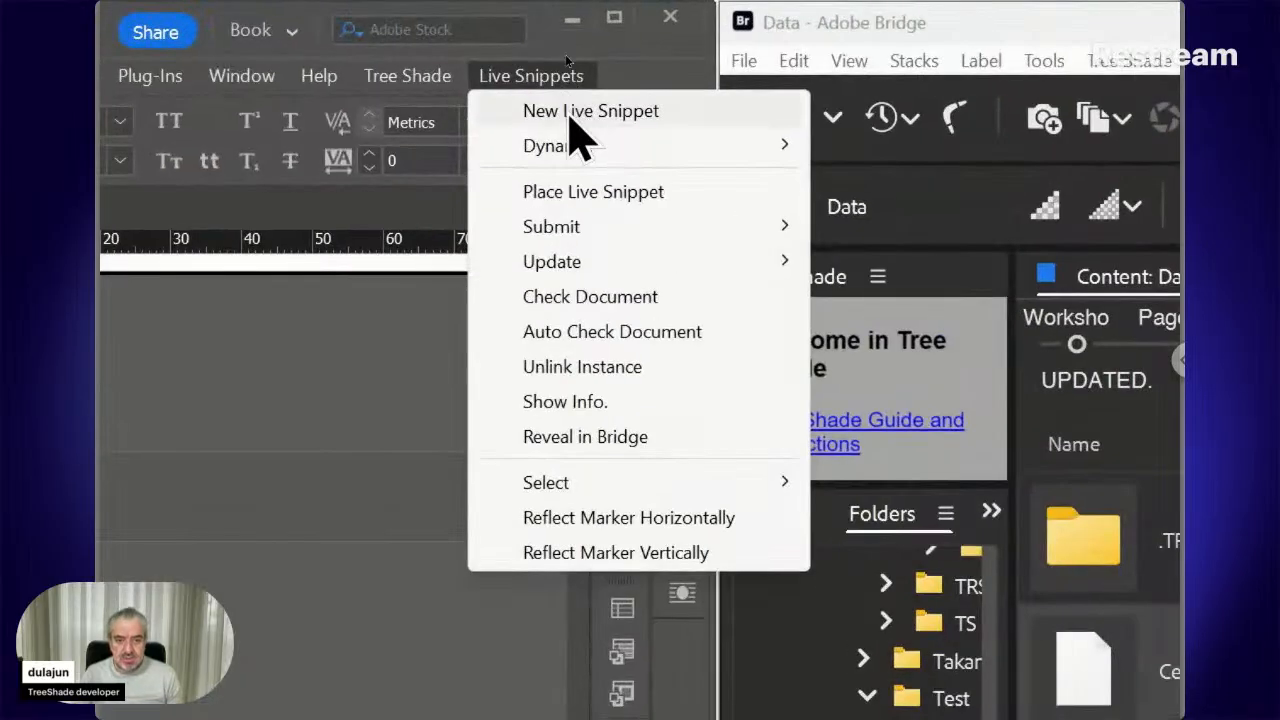
click(564, 56)
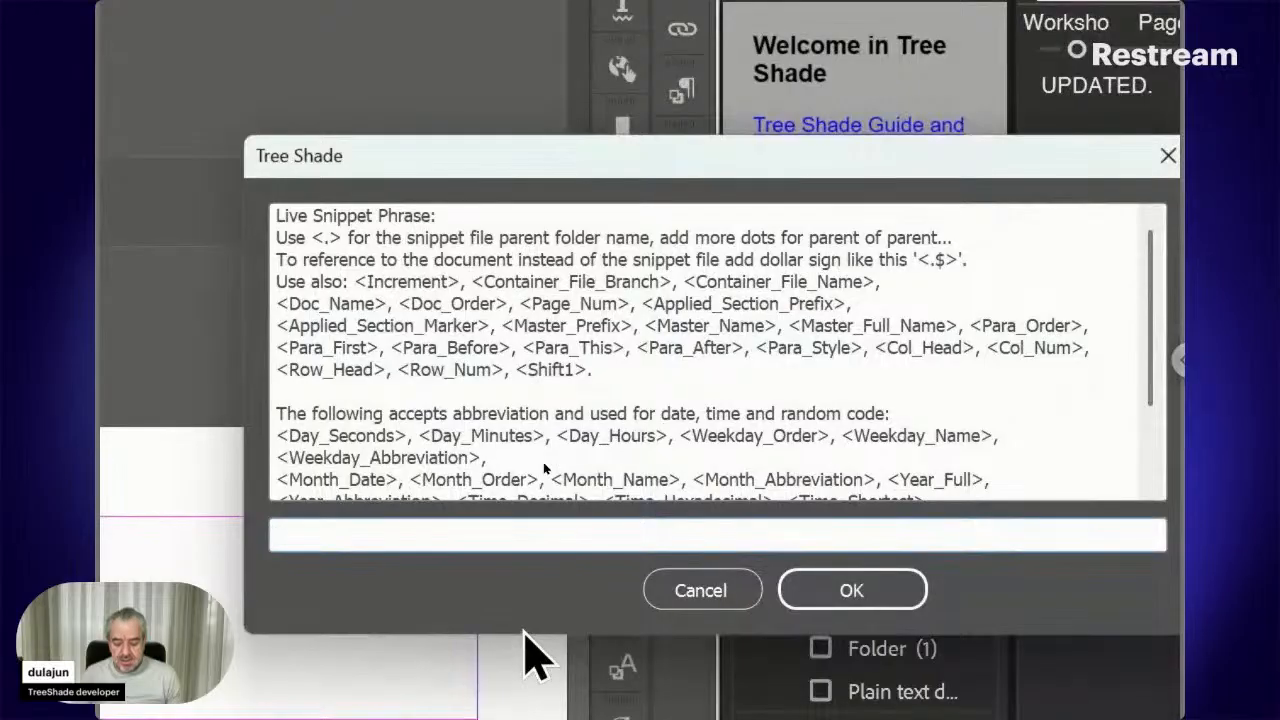
text(#)
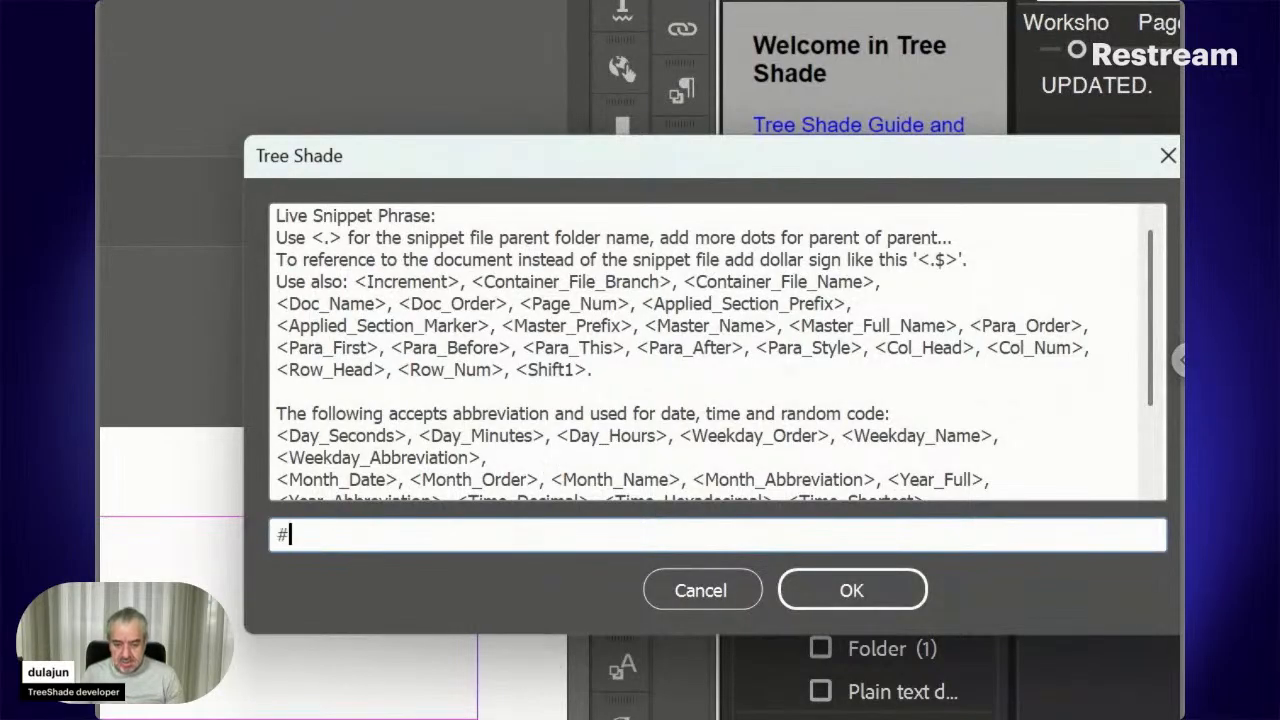
text(/)
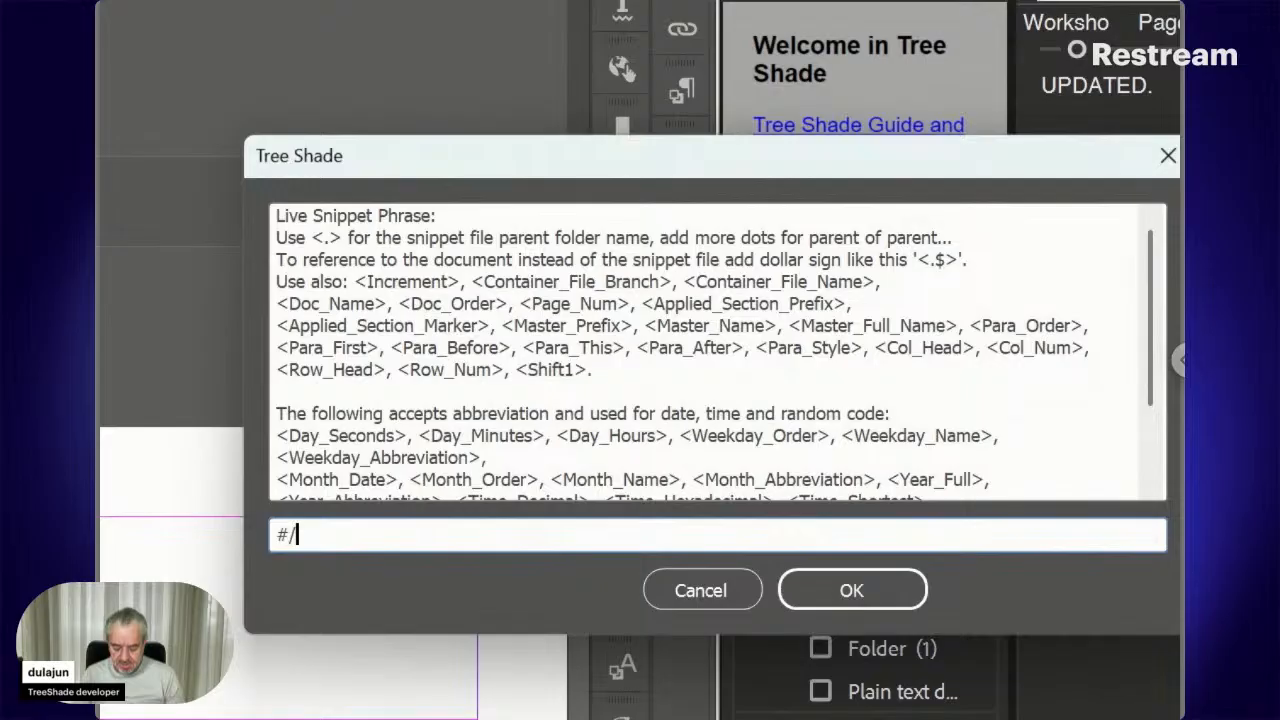
text(C)
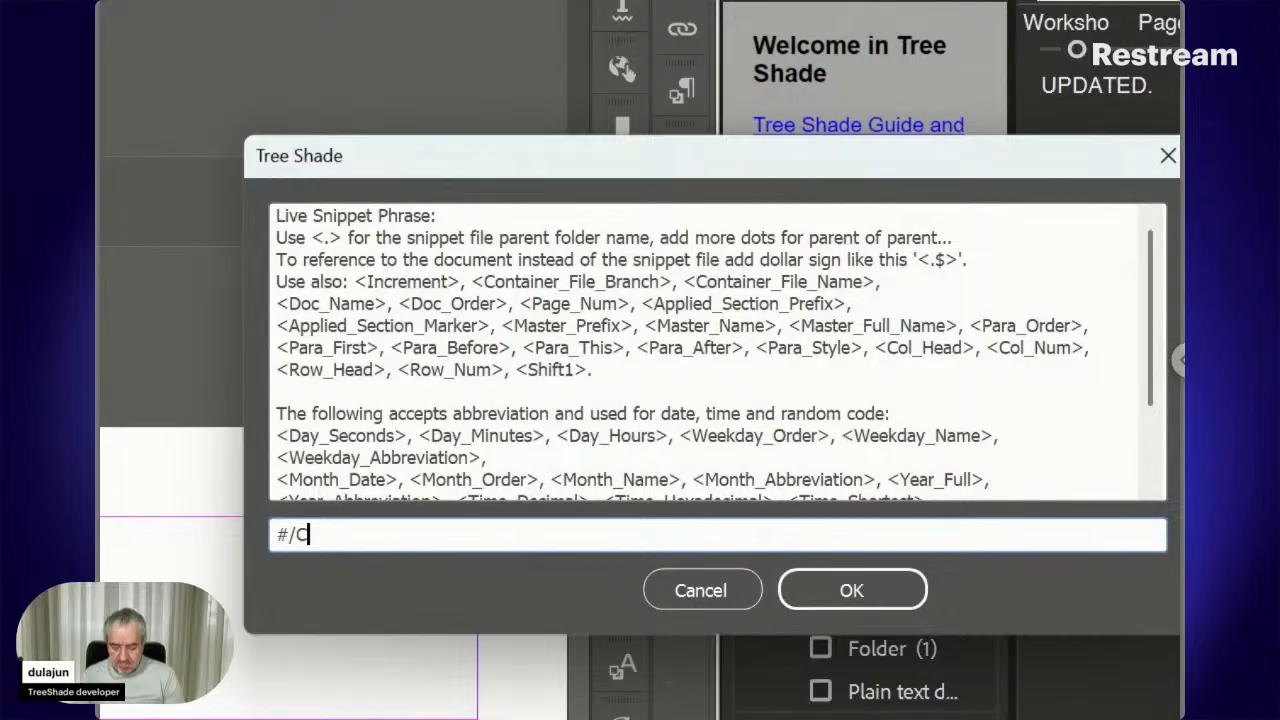
text(SV)
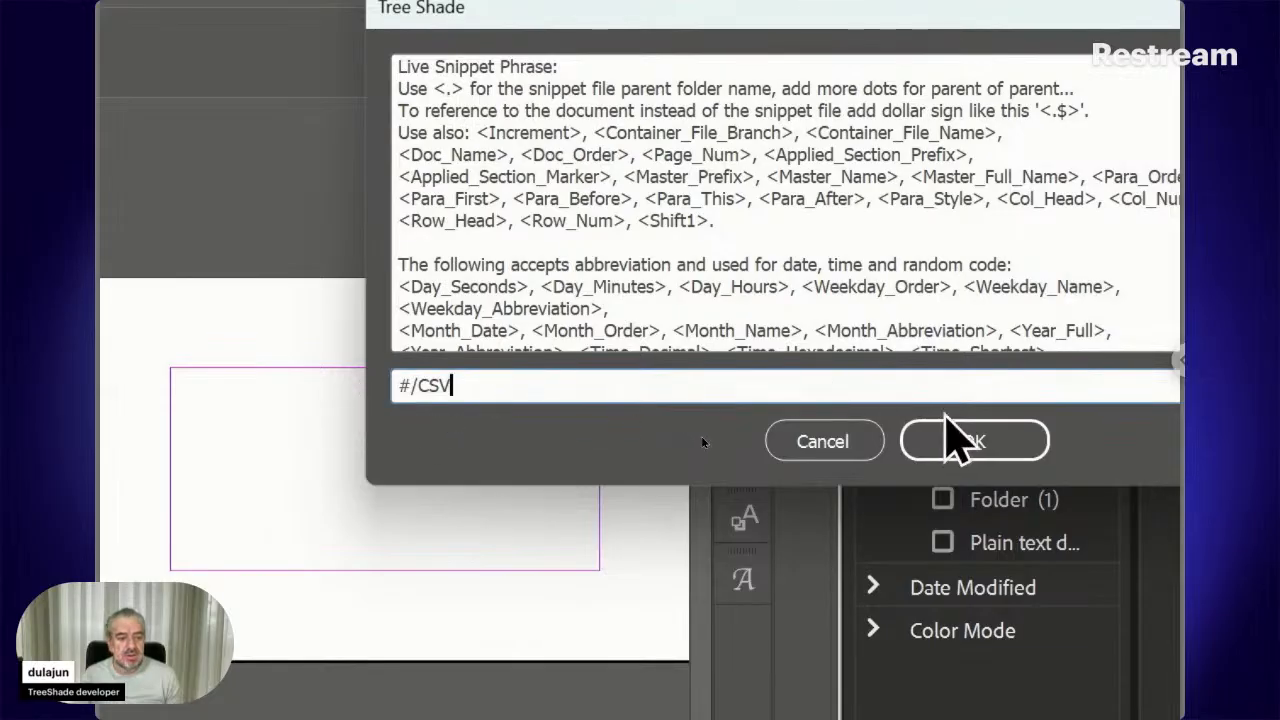
click(990, 448)
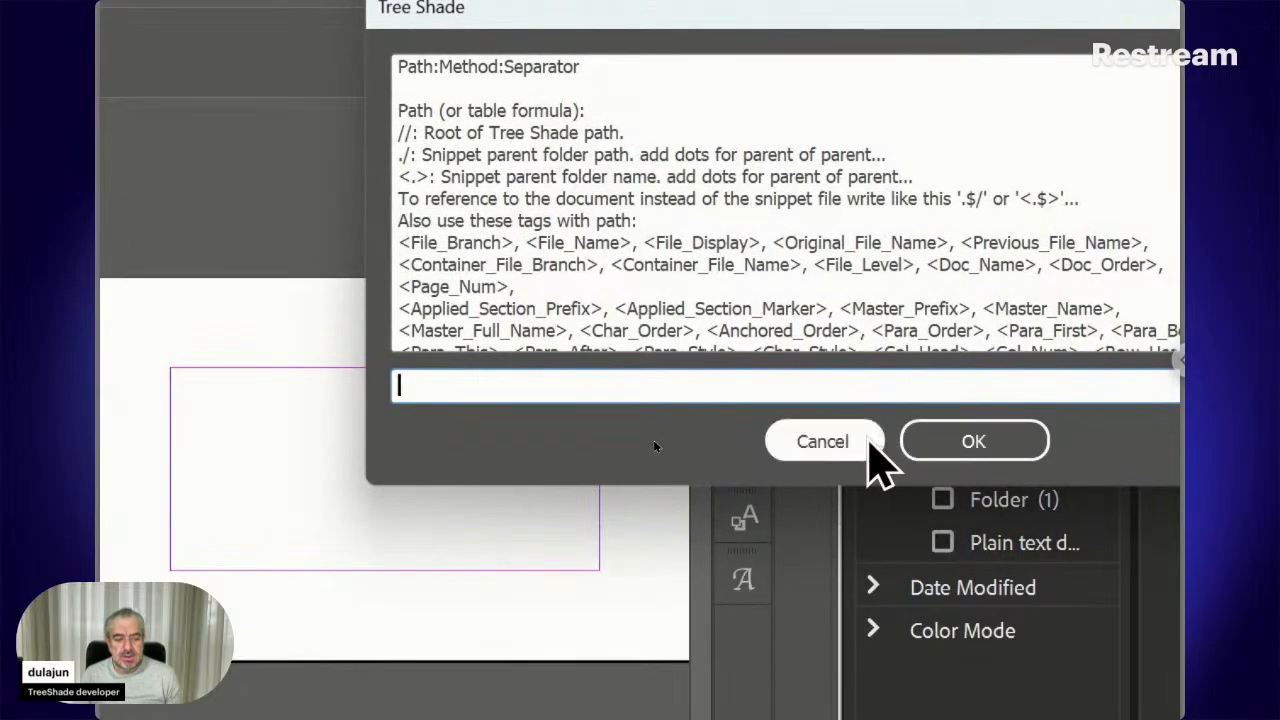
click(958, 446)
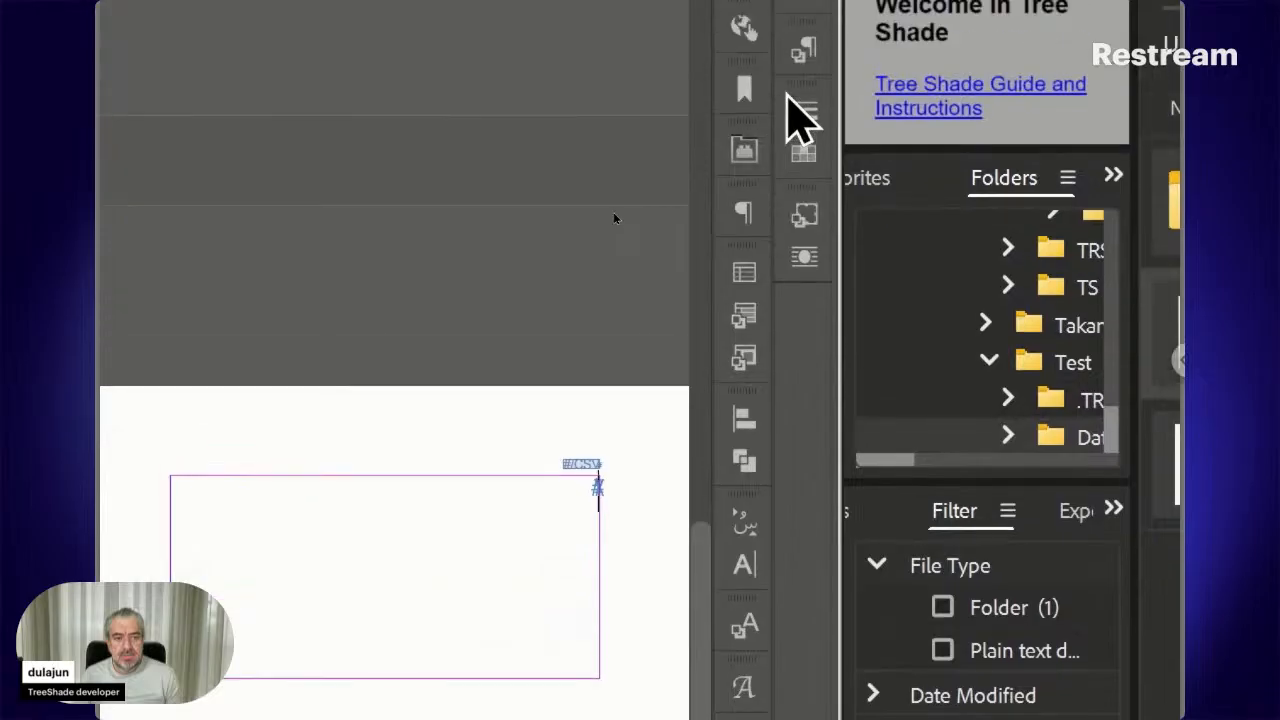
- Apply the Body paragraph style to the #/CSV snippet paragraph
click(802, 52)
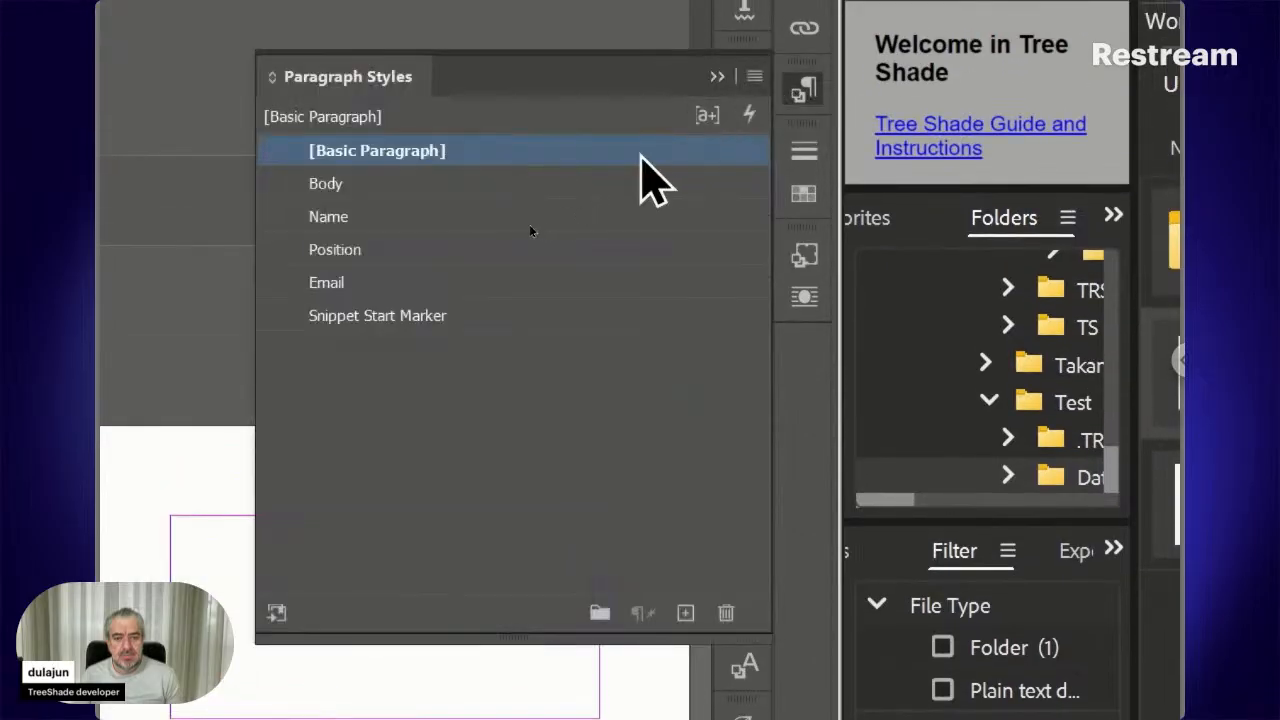
click(612, 183)
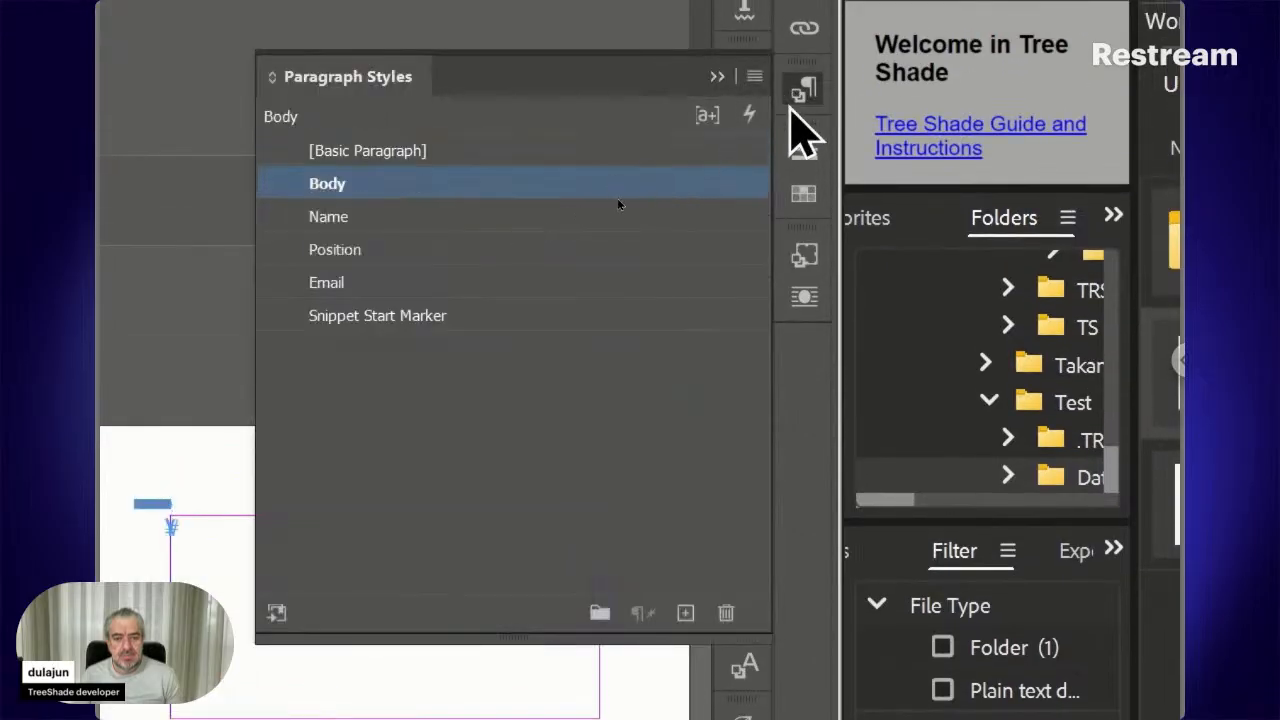
click(795, 98)
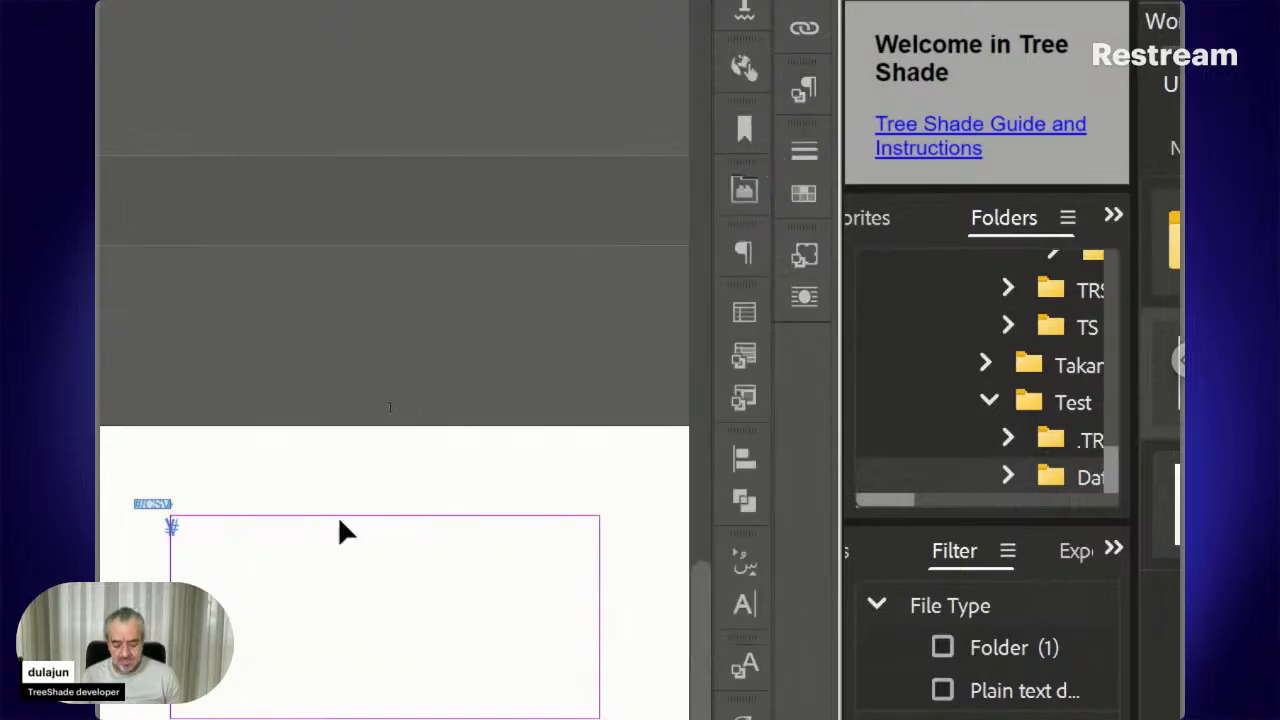
- Enlarge the document's page size to about 110 mm wide by 100 mm high
key(ctrl+minus)
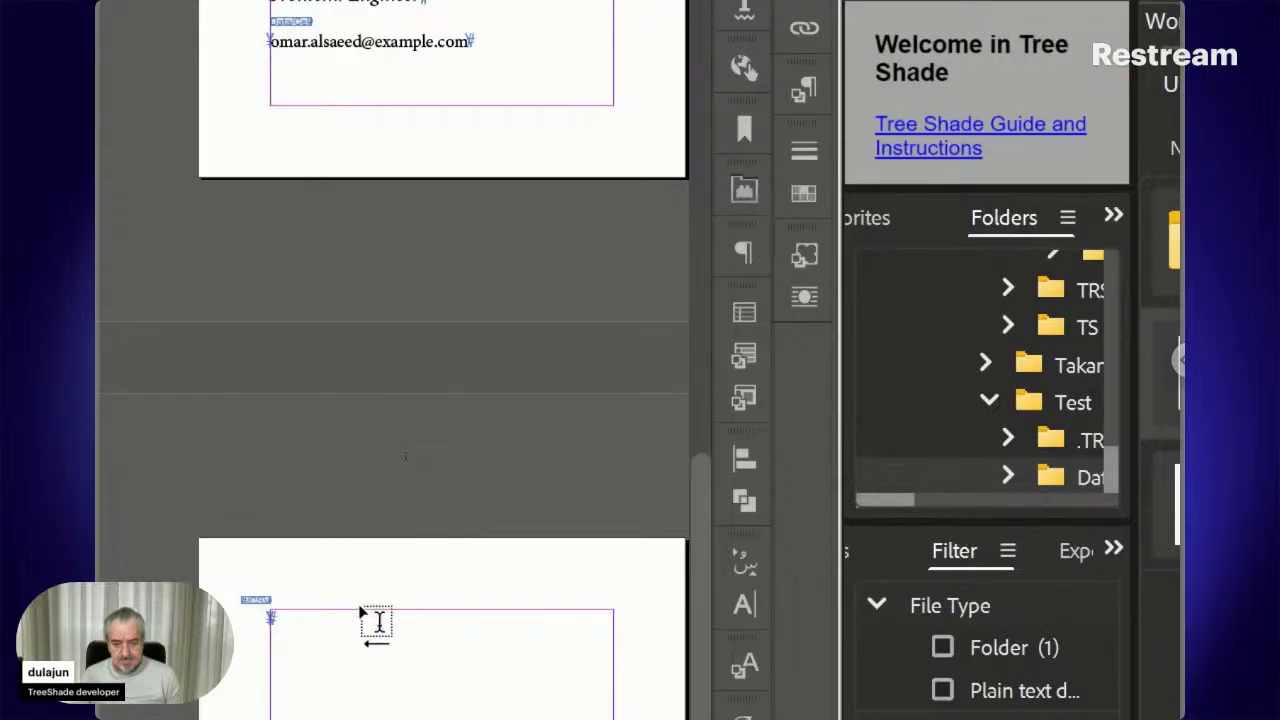
drag(376, 476, 337, 474)
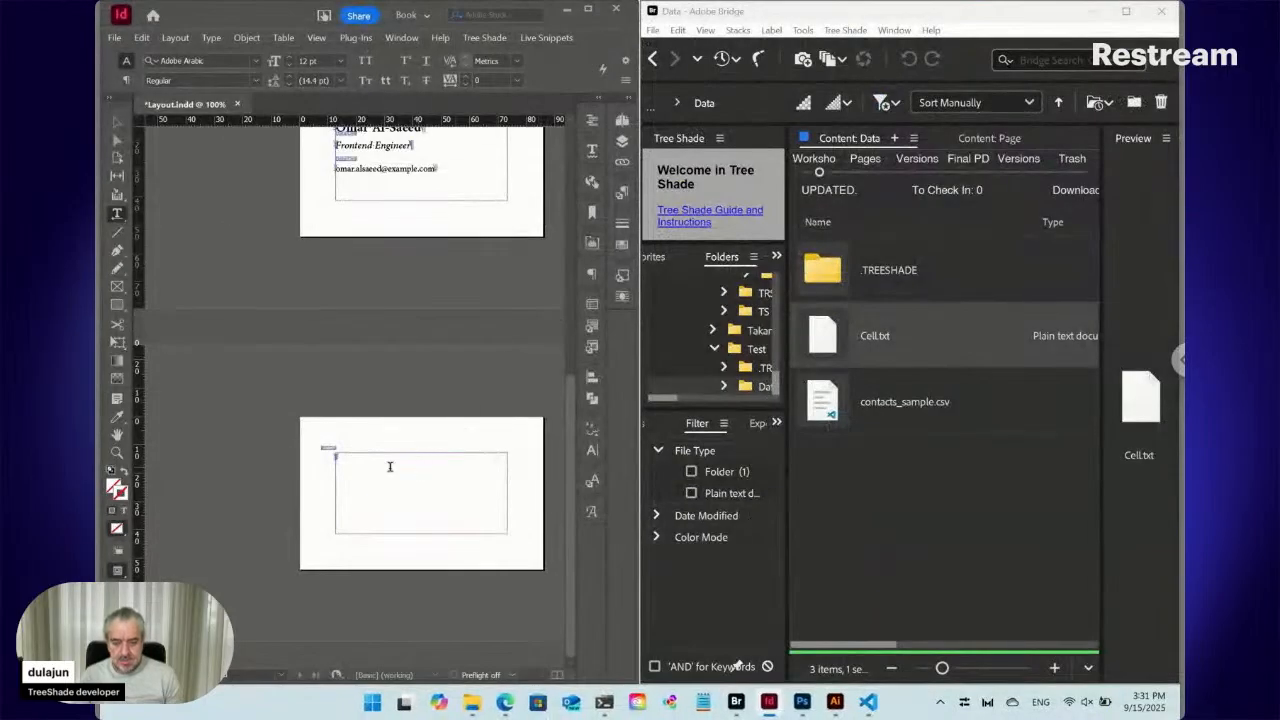
click(390, 465)
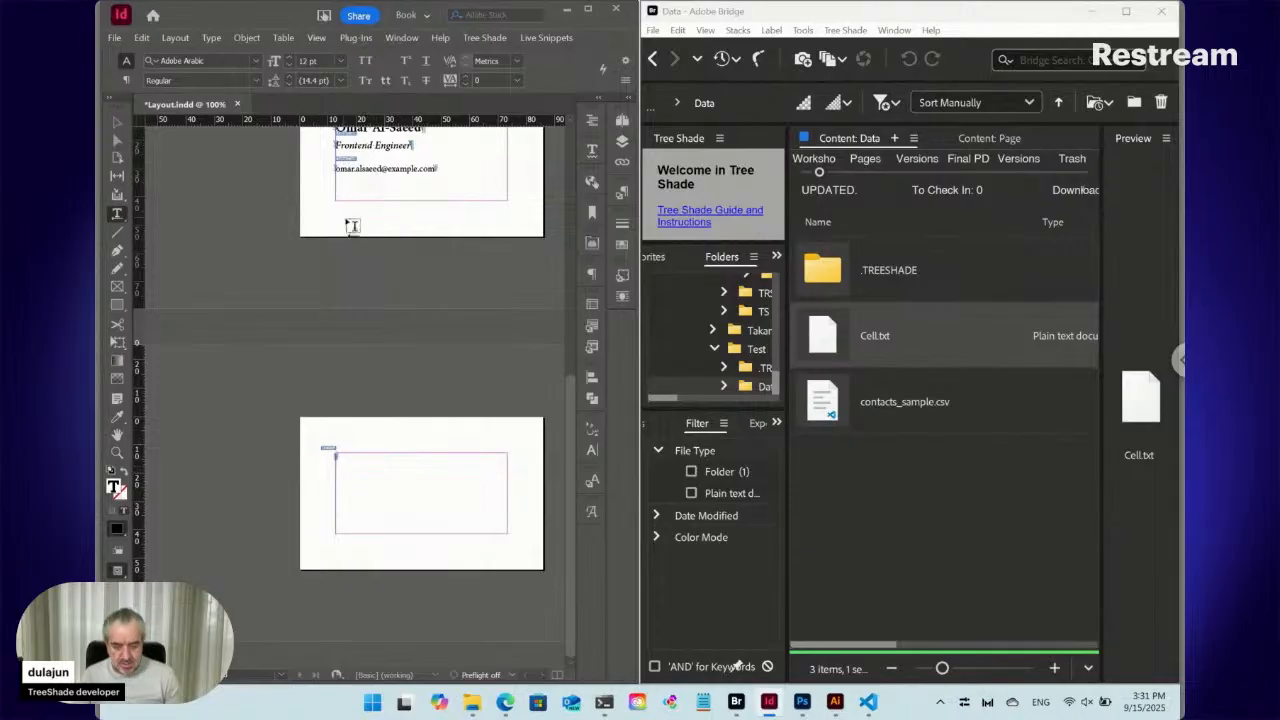
key(ctrl+alt+p)
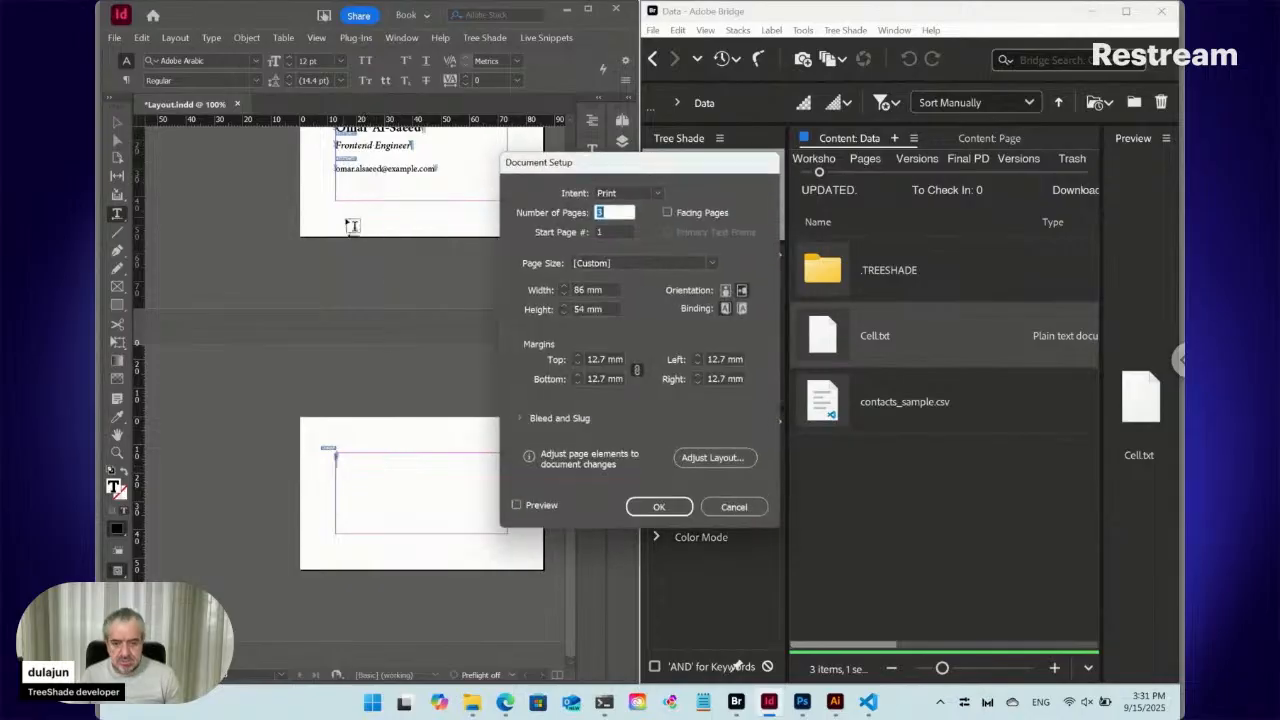
click(564, 287)
click(565, 305)
click(565, 305)
click(565, 305)
click(565, 305)
click(565, 305)
click(658, 507)
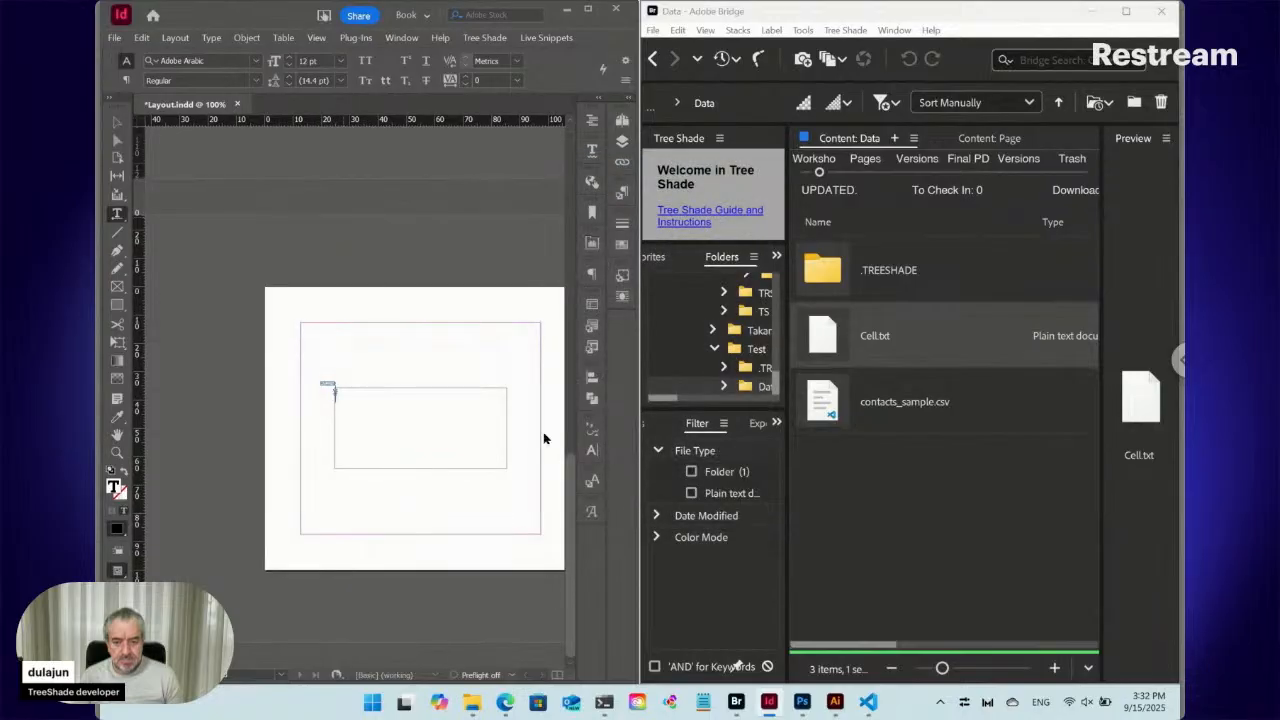
- Move the #/CSV text frame to the upper-left margin corner and resize it to 84.6 × 74.6 mm, filling the margins
click(116, 122)
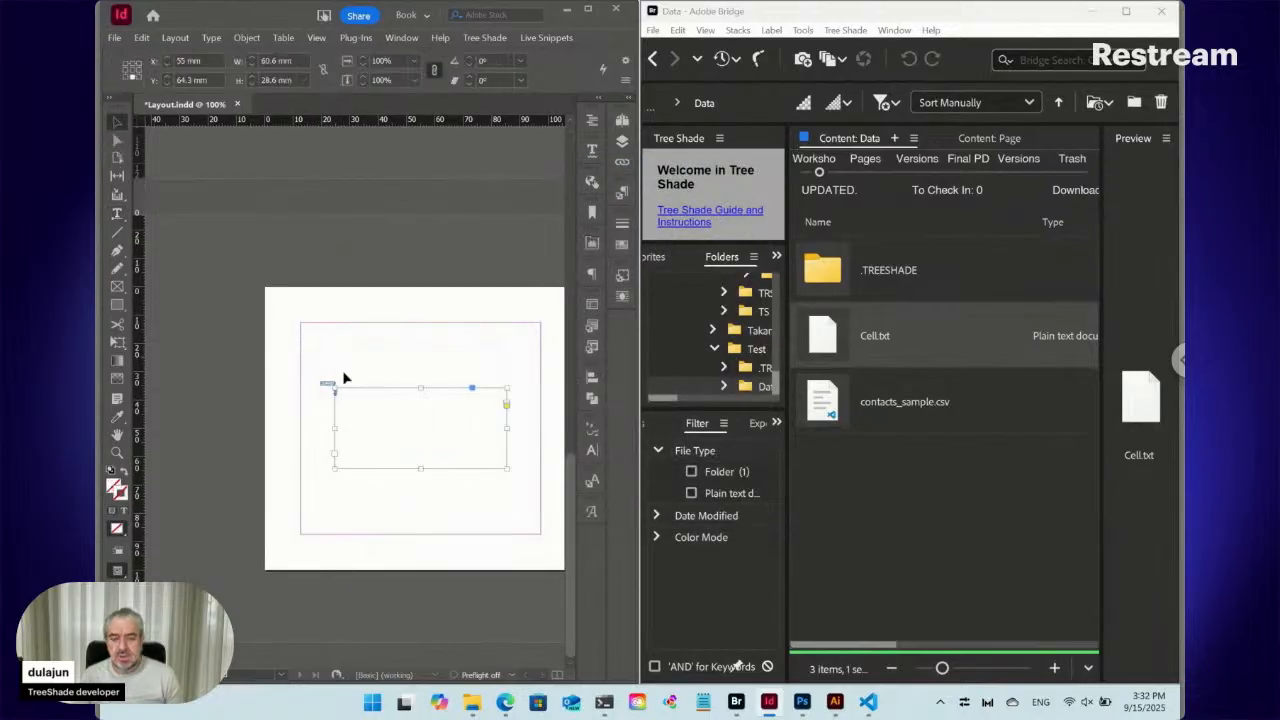
drag(409, 414, 370, 347)
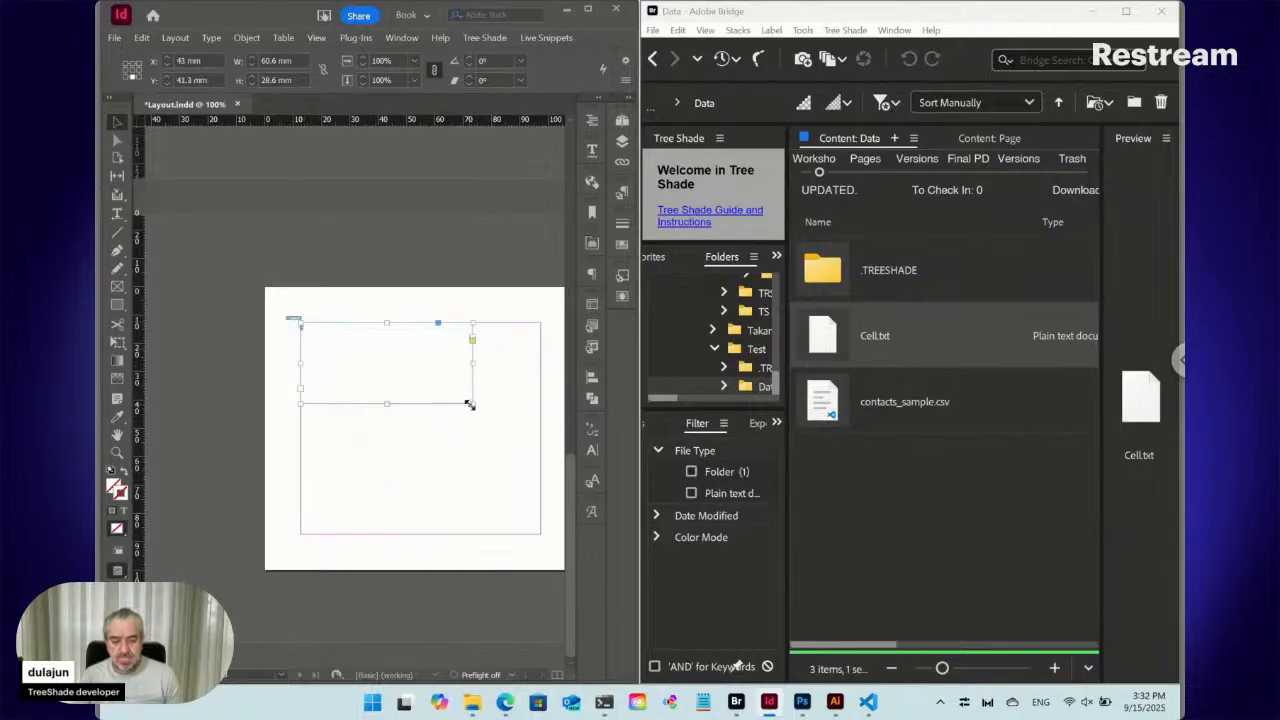
drag(470, 405, 540, 532)
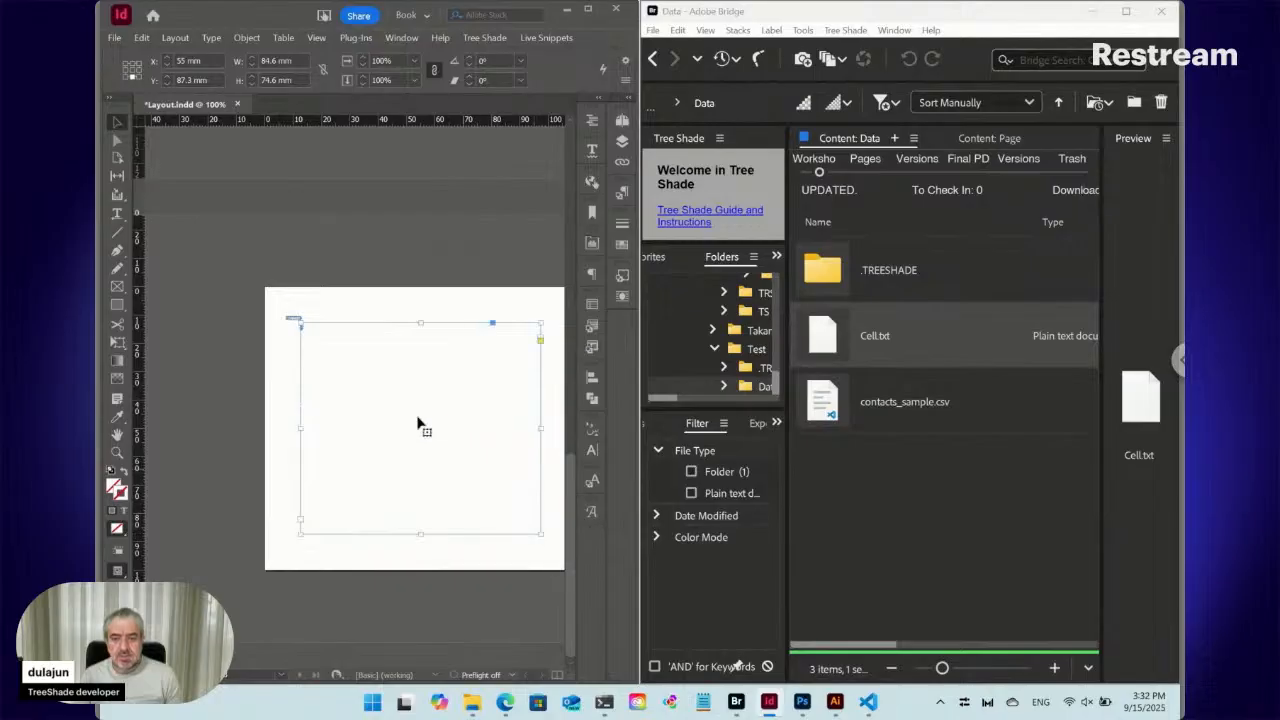
- Select the #/CSV snippet's marker above the text frame and open its Dynamic Content settings
click(292, 319)
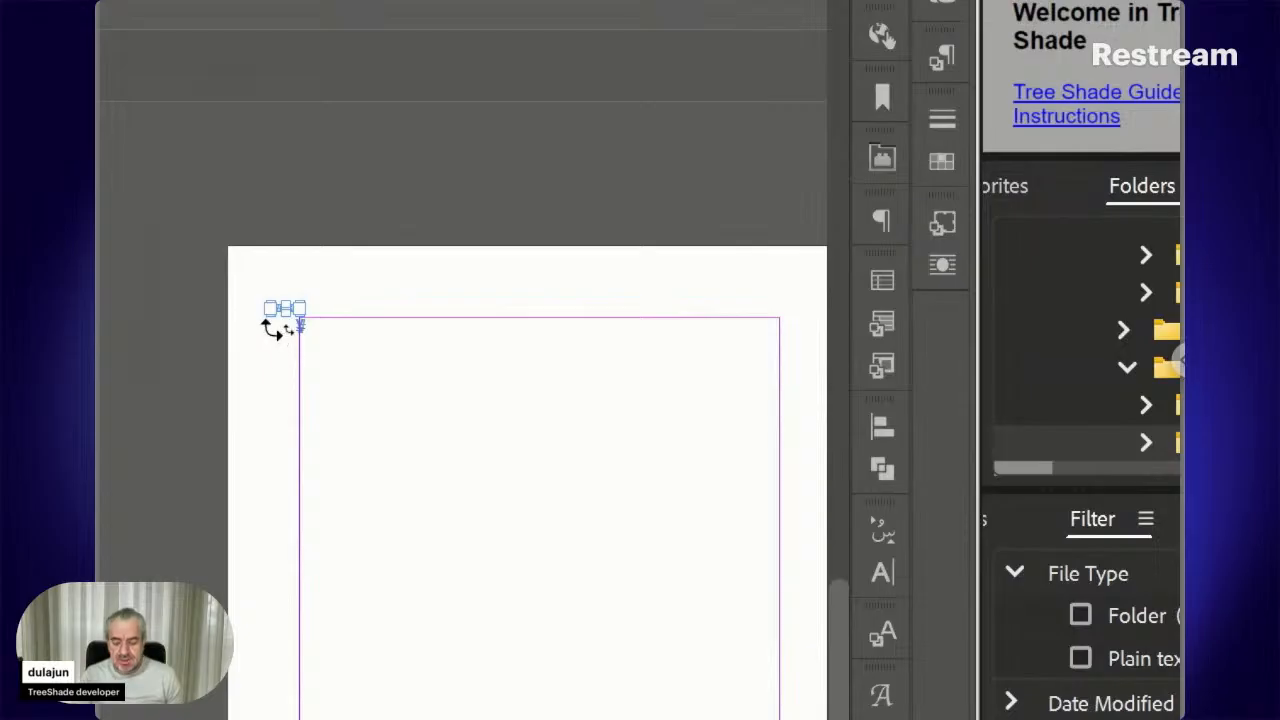
key(w)
key(w)
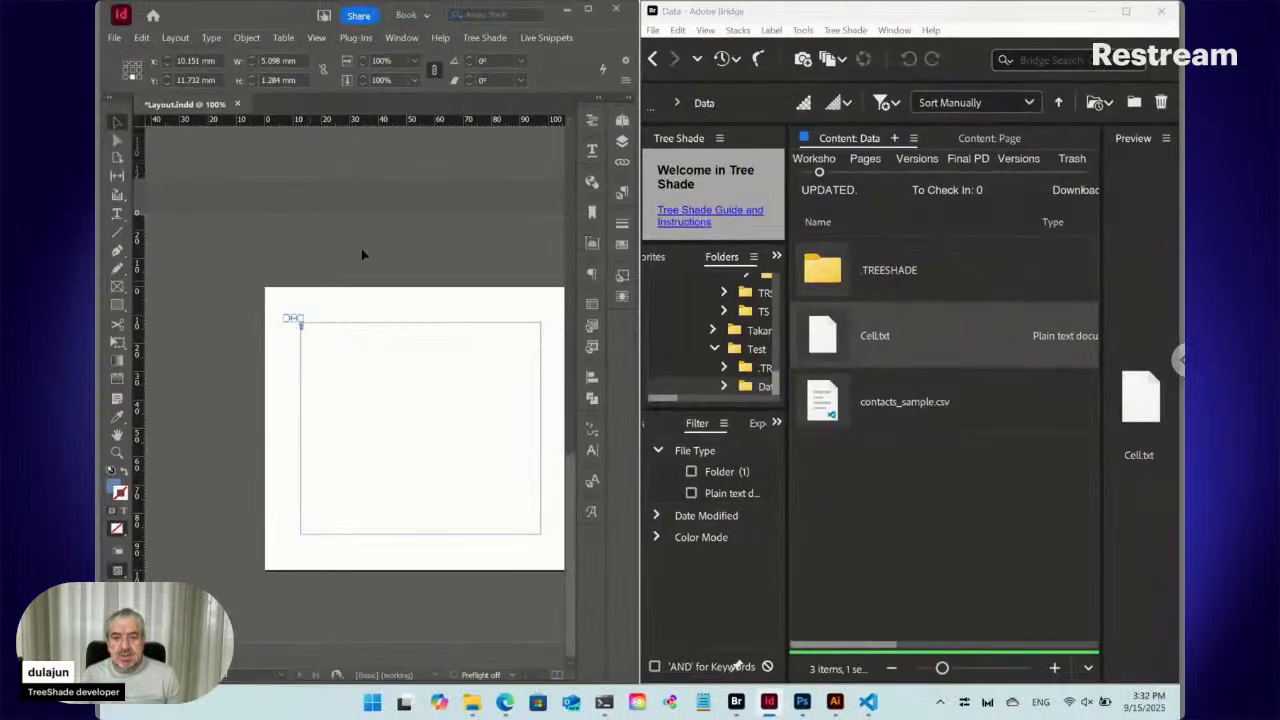
click(548, 38)
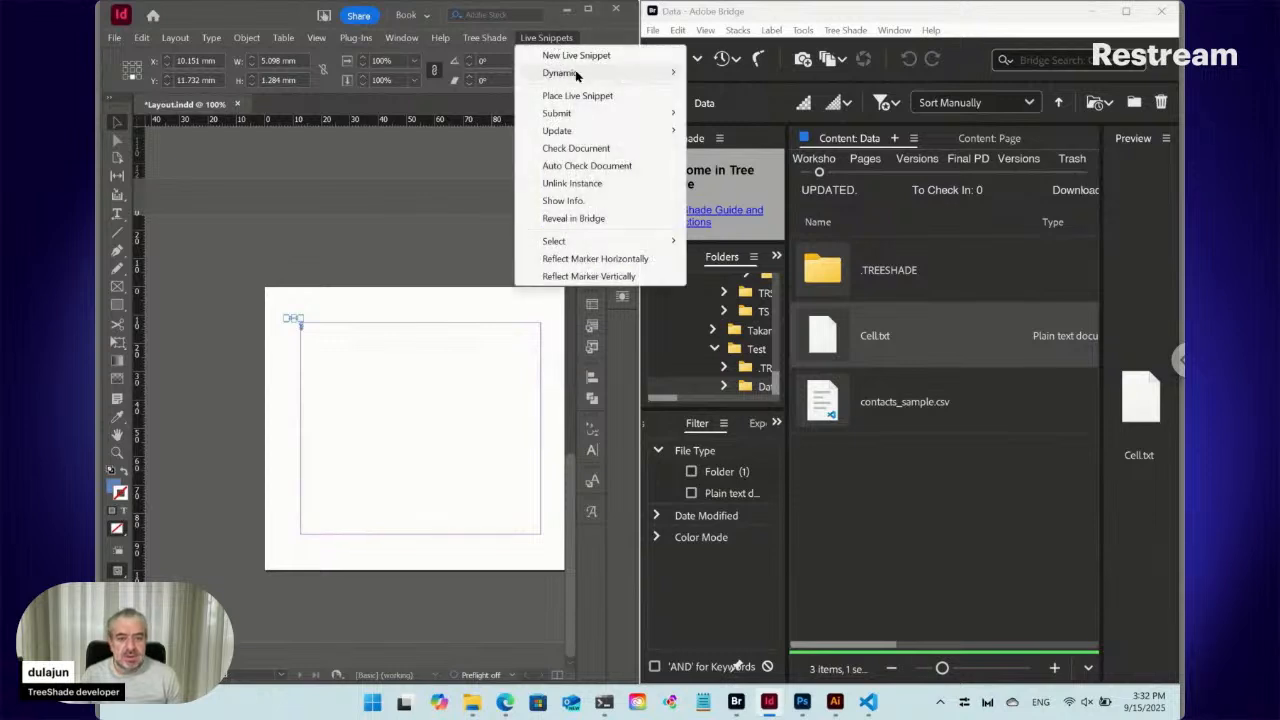
mouse_move(633, 77)
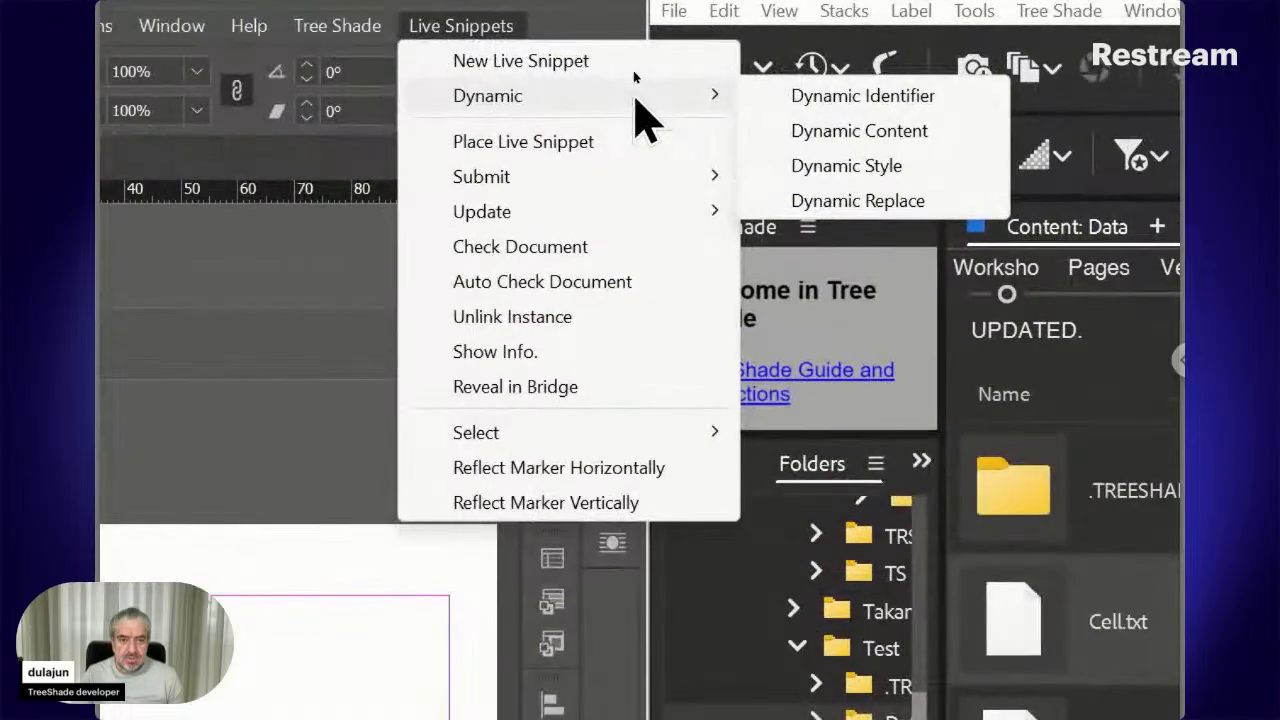
click(800, 148)
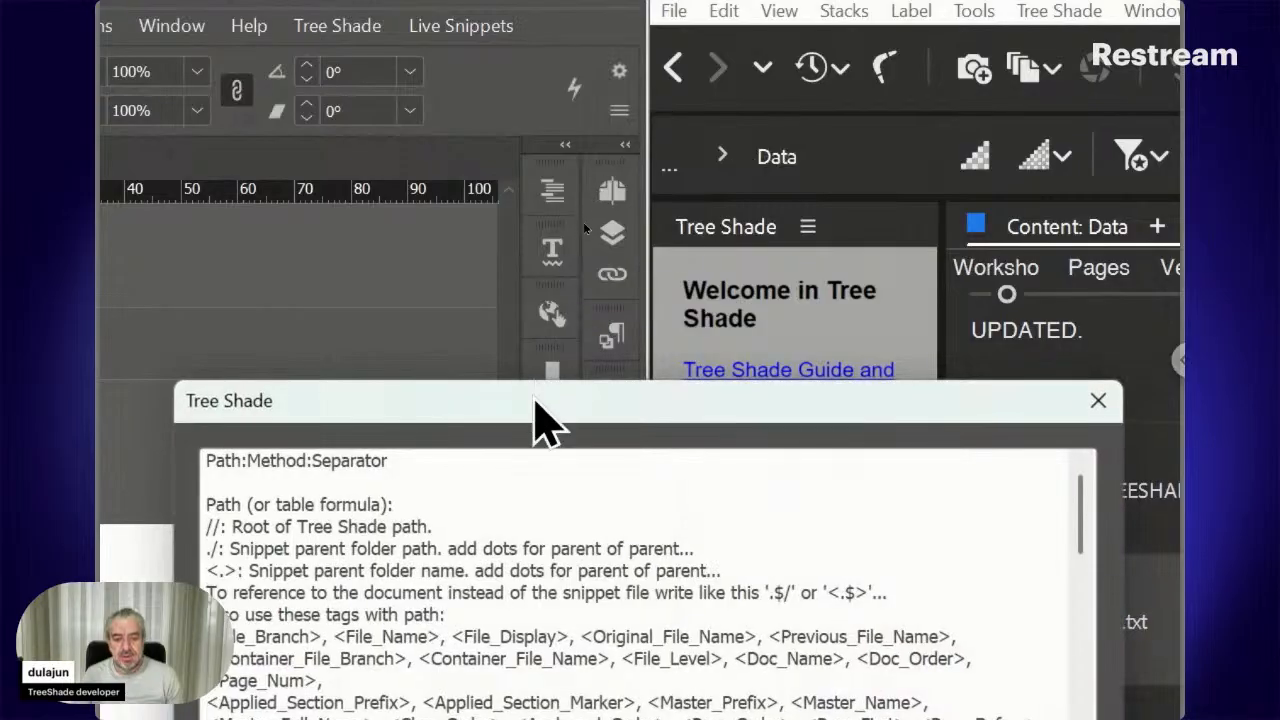
drag(535, 415, 523, 212)
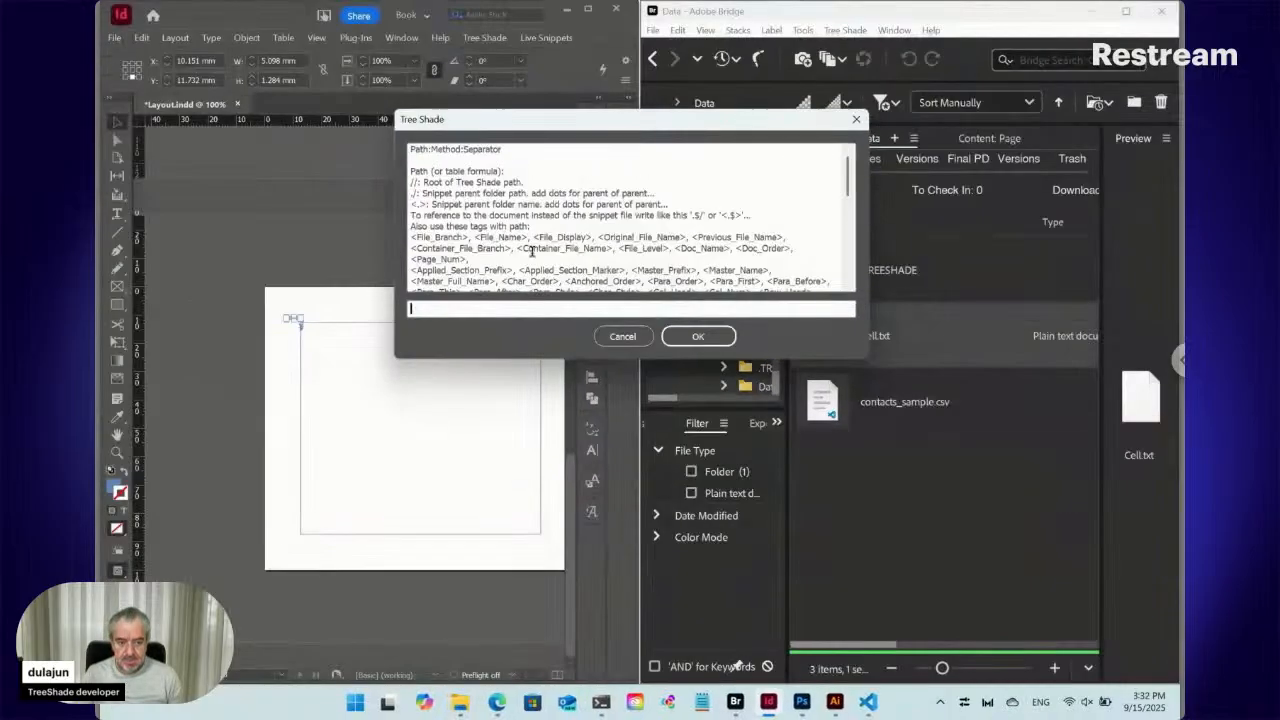
drag(633, 124, 539, 253)
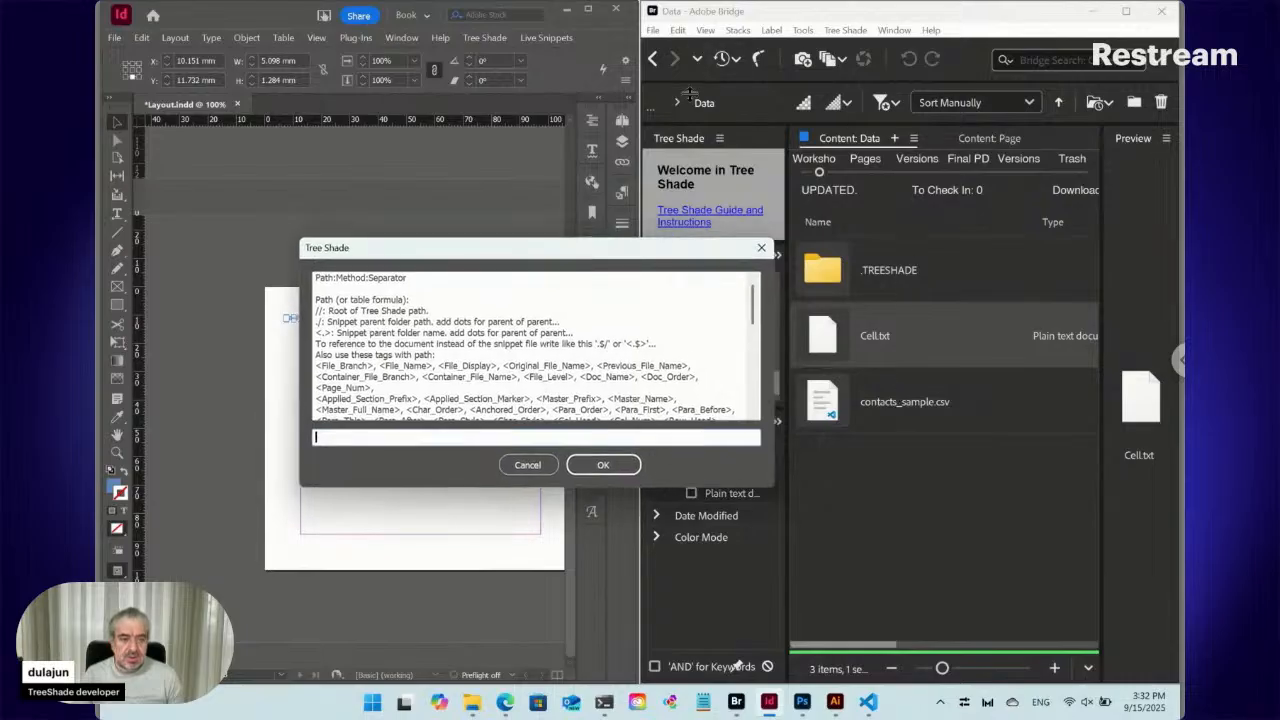
- Show the Test folder in Bridge, and start the snippet's content path in InDesign with the document-relative prefix .$/
click(652, 58)
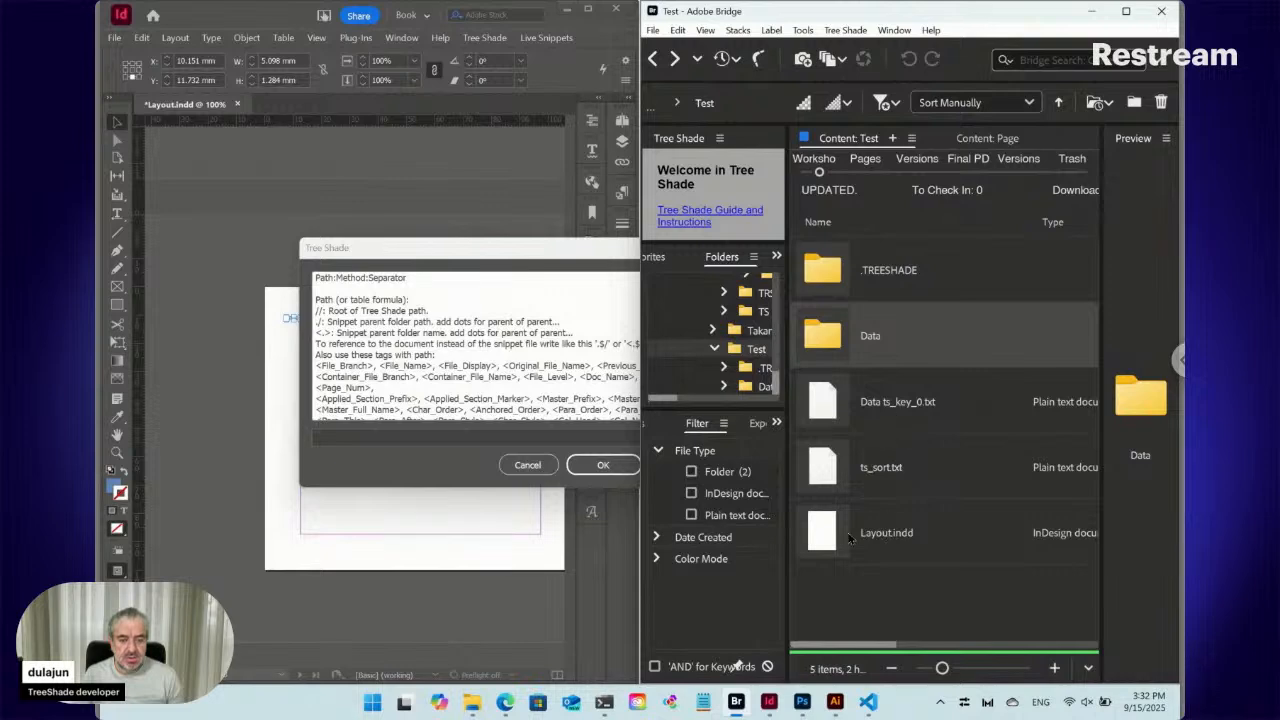
click(495, 256)
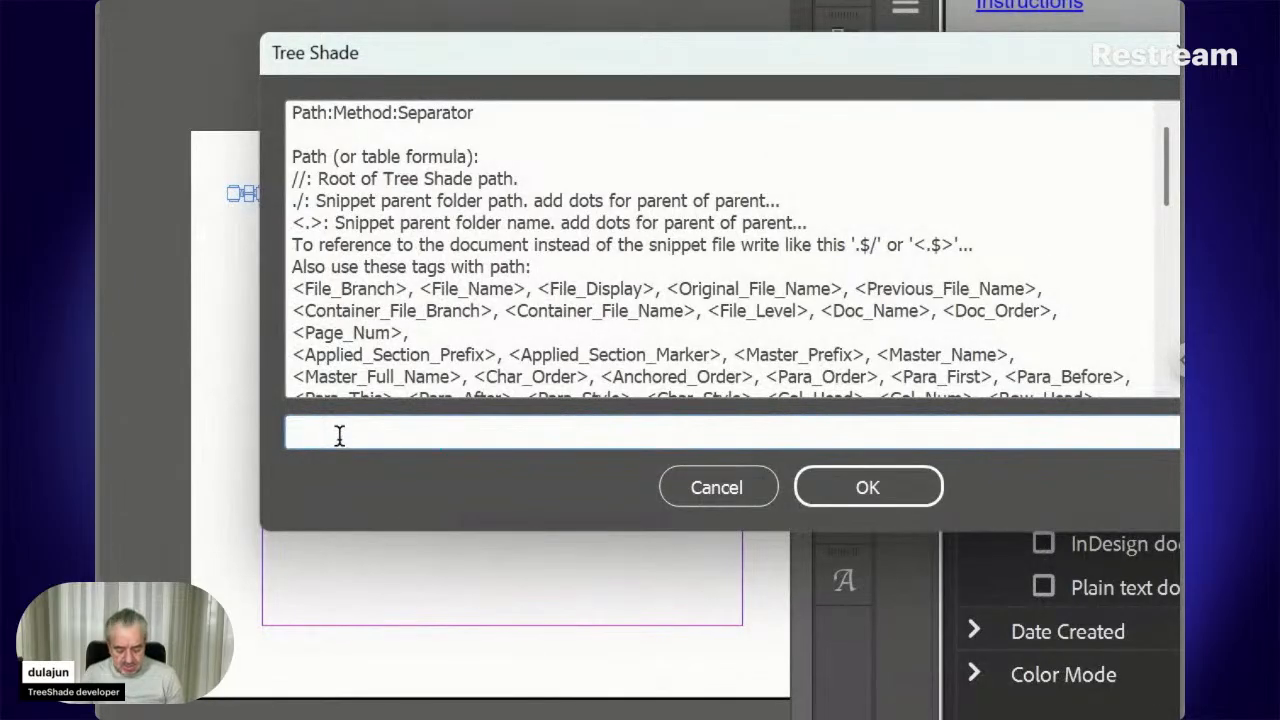
text(.)
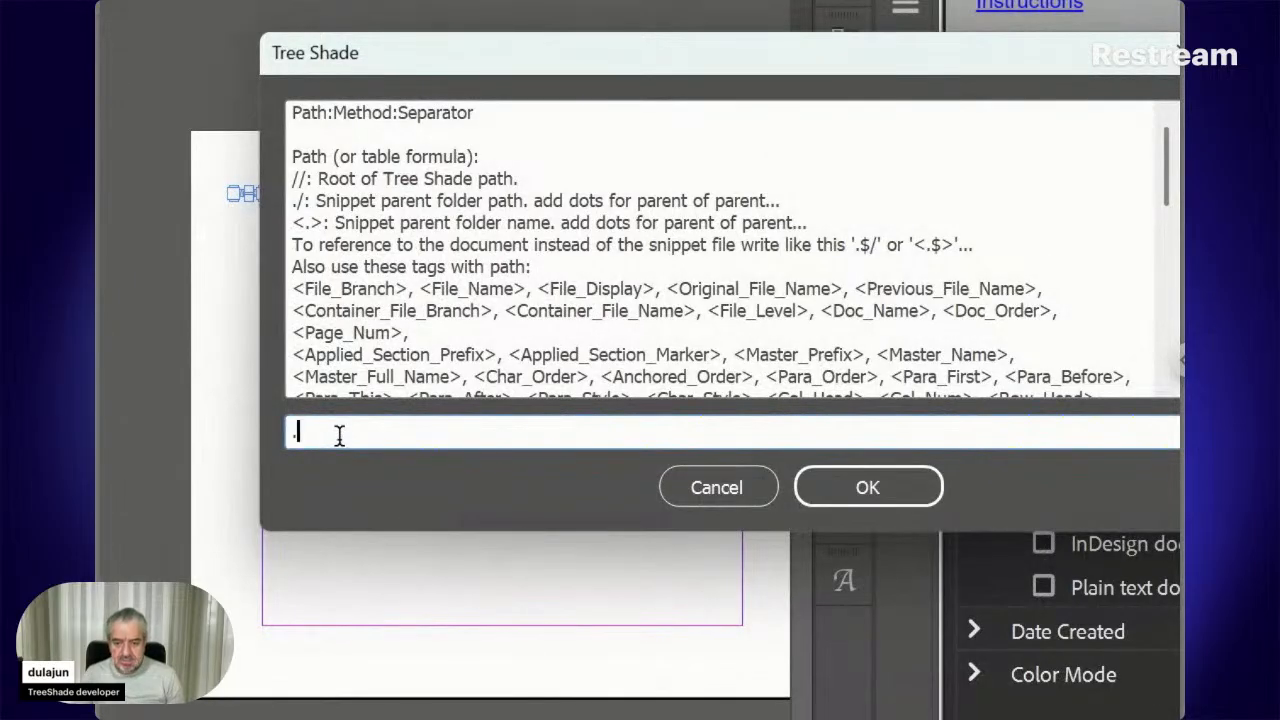
text($)
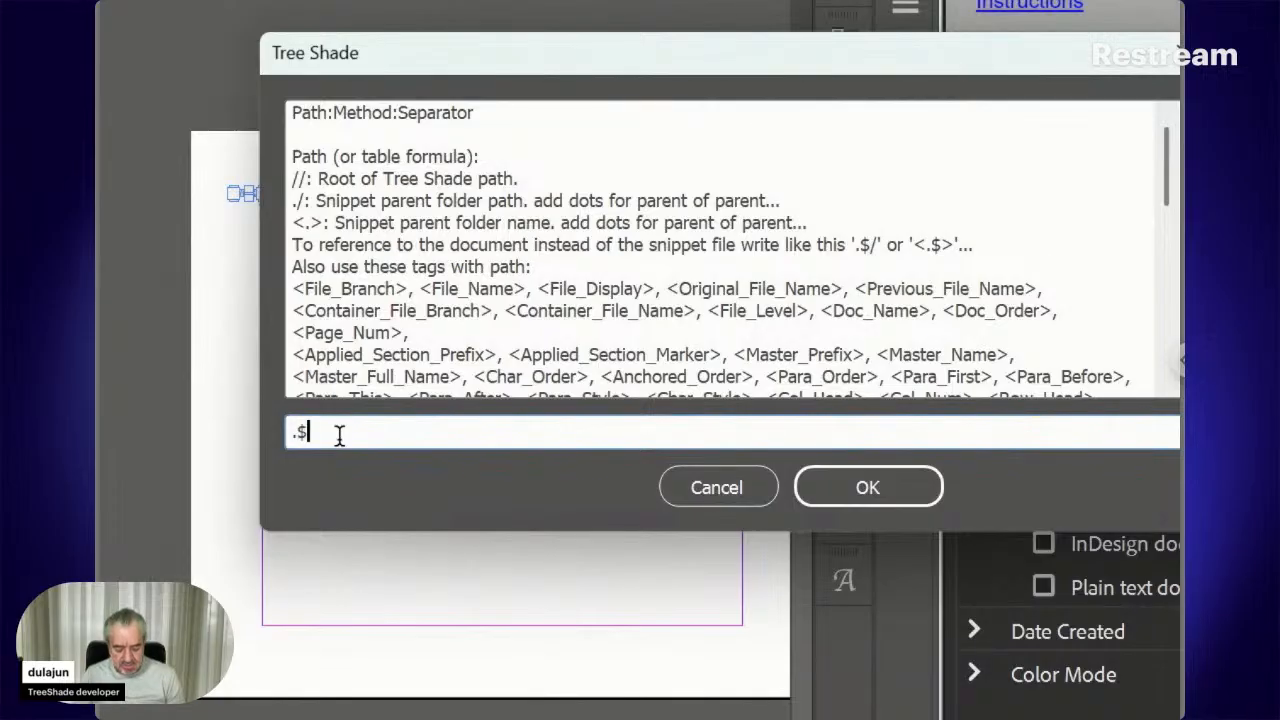
text(/)
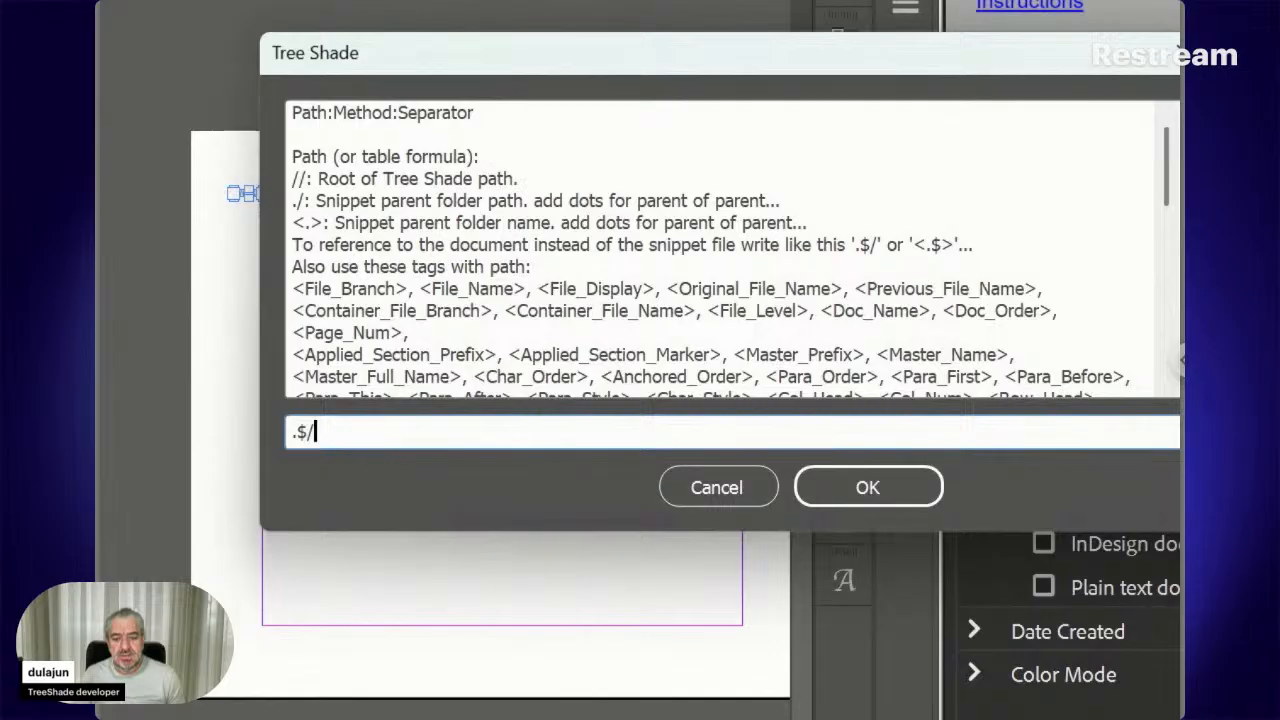
- Try the path prefix without its $ sign, and restore it as .$/
key(Left)
key(shift+Left)
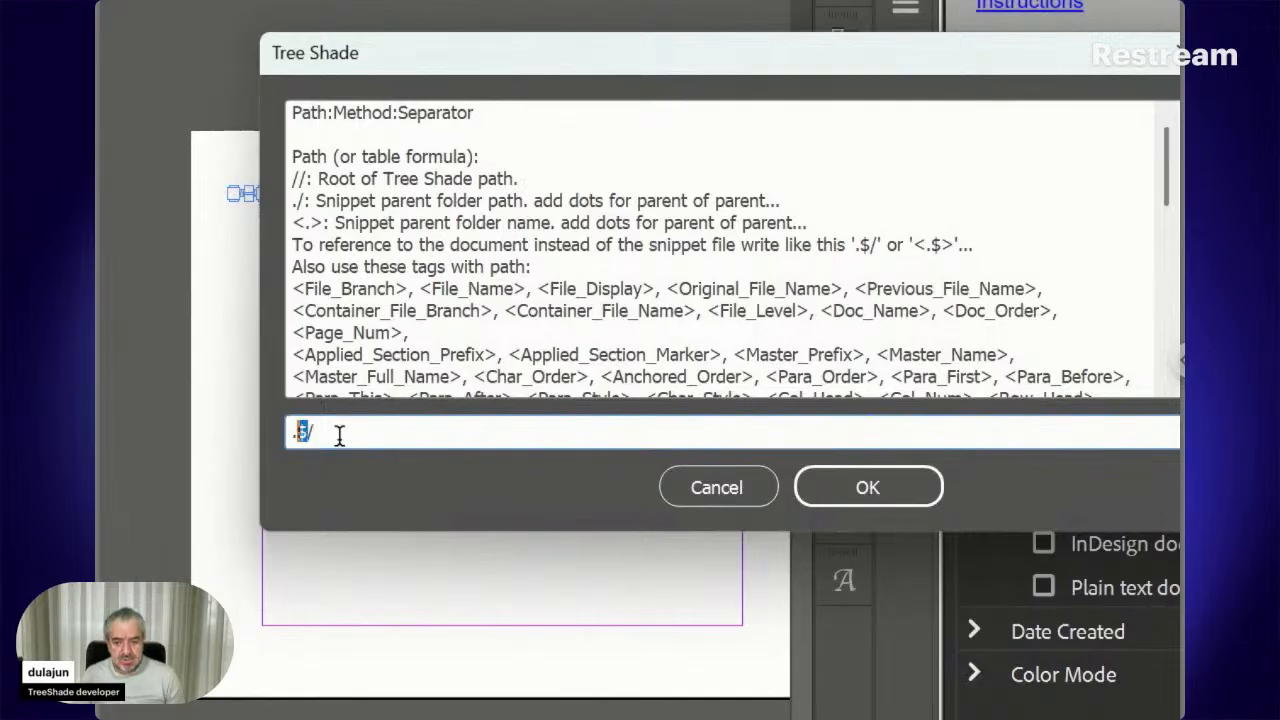
key(BackSpace)
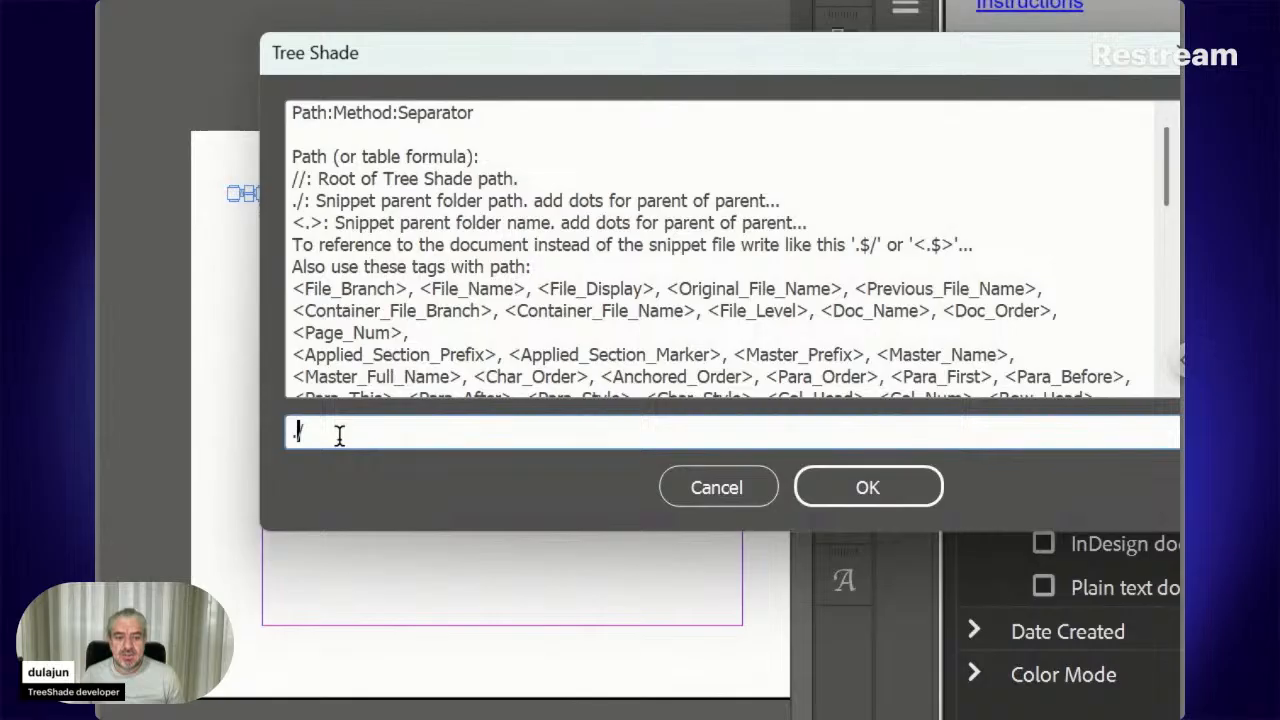
click(339, 435)
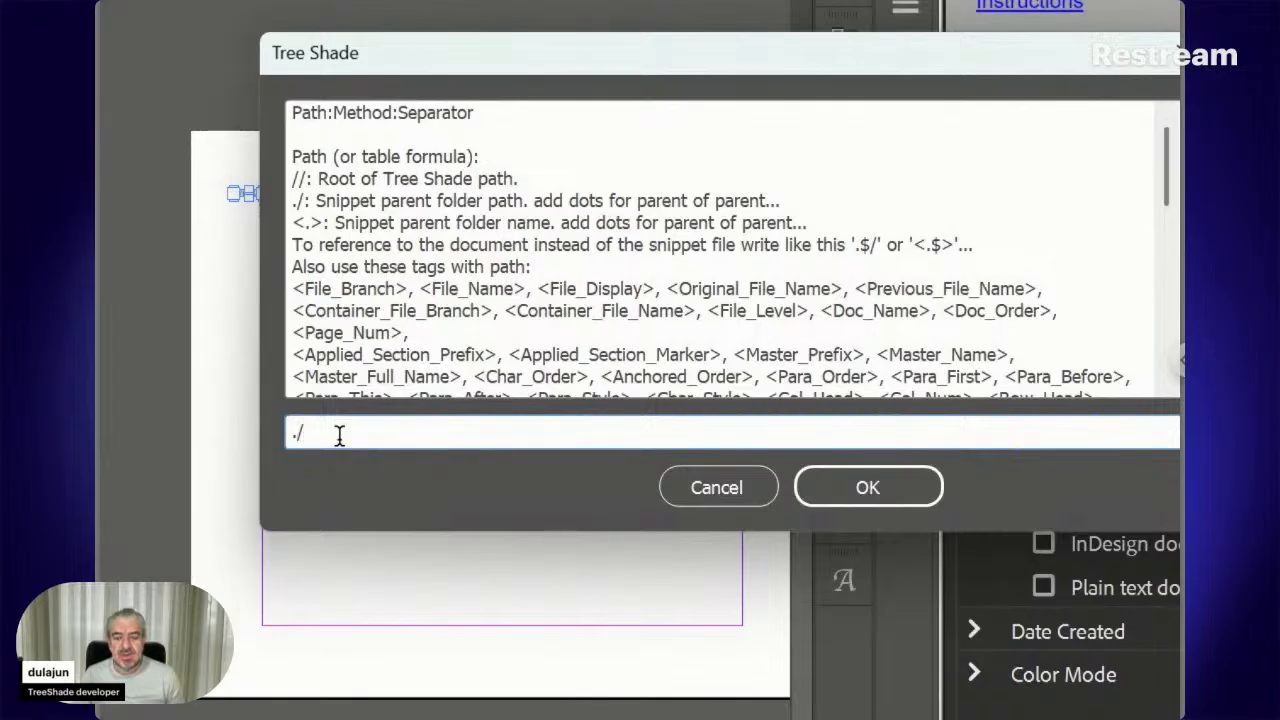
key(Left)
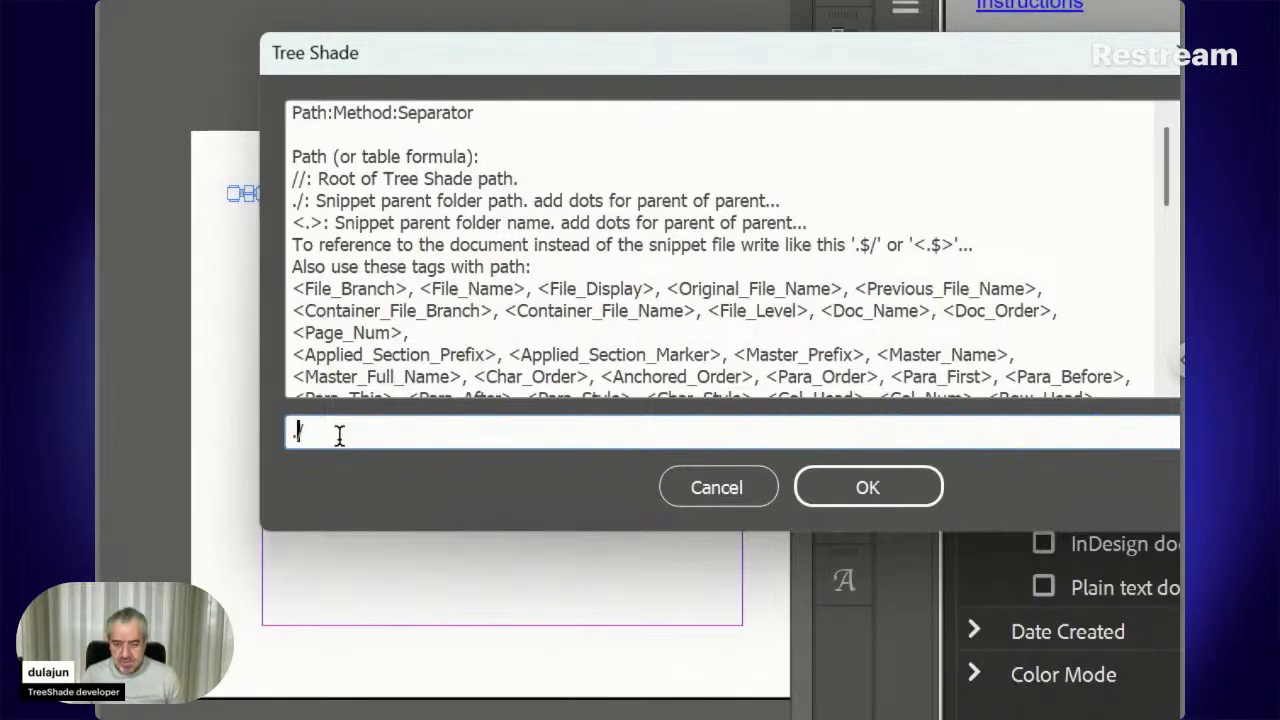
text($)
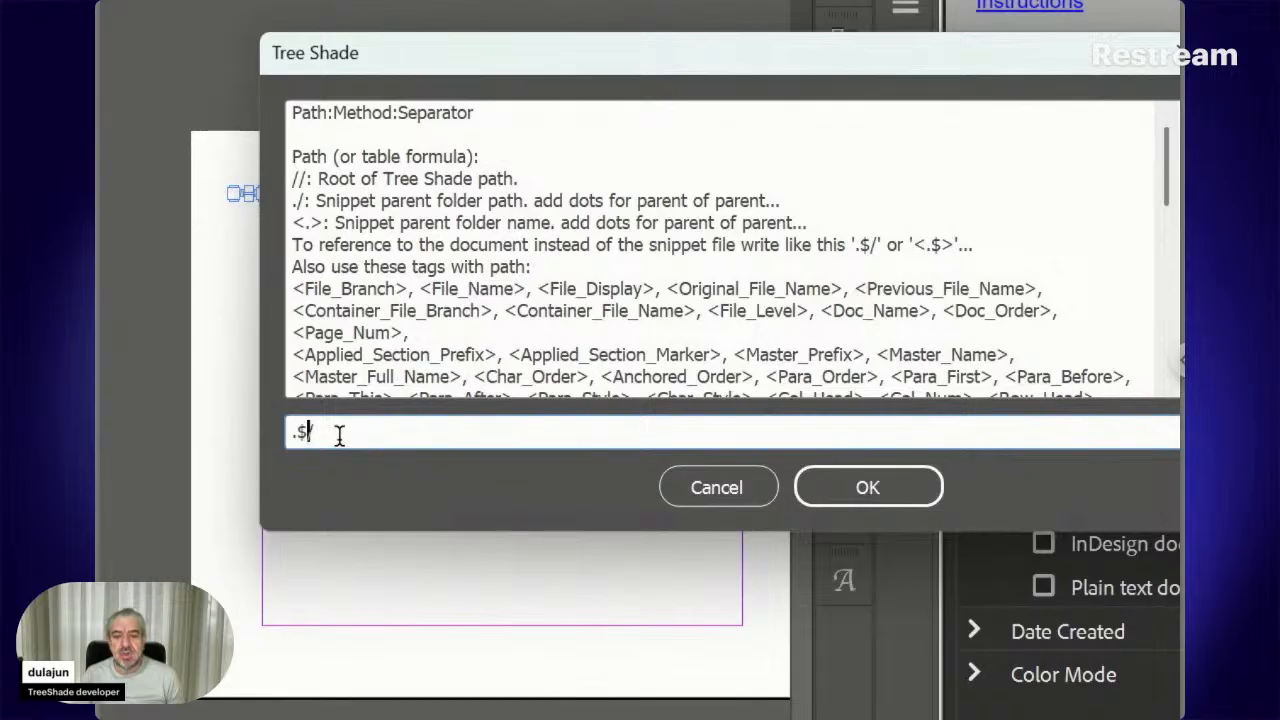
key(Left)
key(Right)
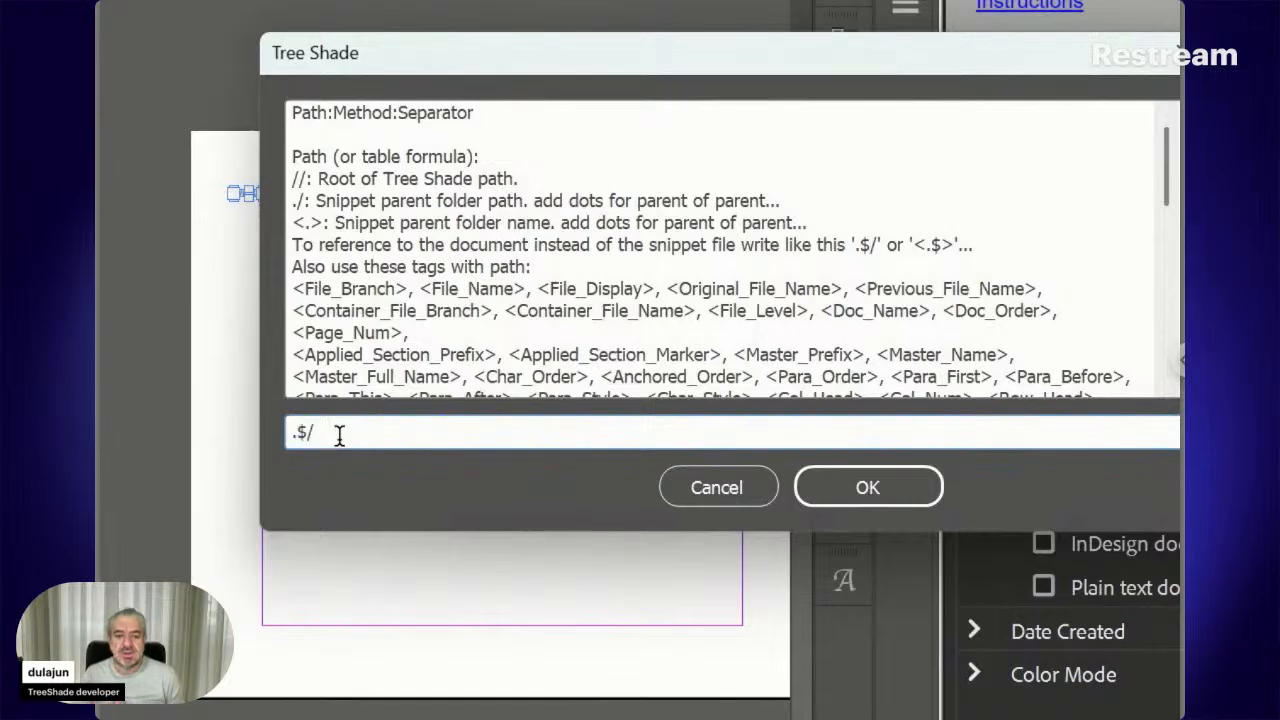
key(Right)
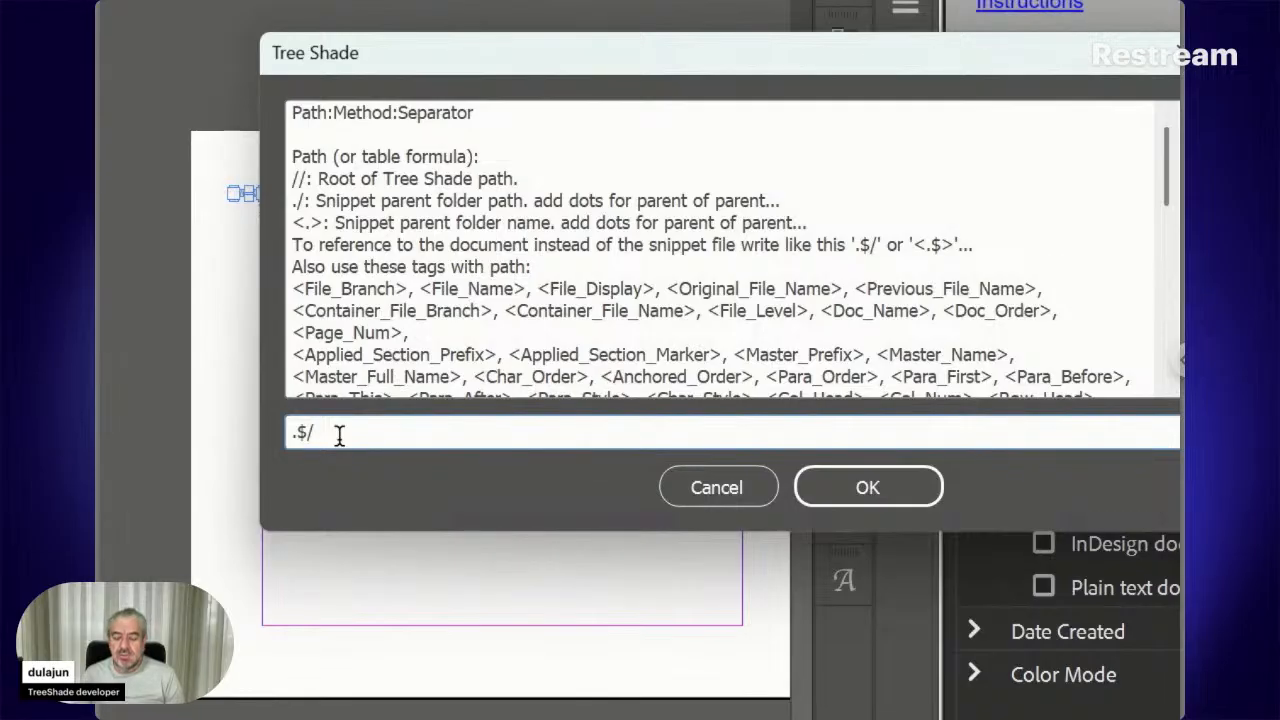
- Extend the content path to the contacts file in the Data folder, making it .$/Data/contacts*:
text(Data)
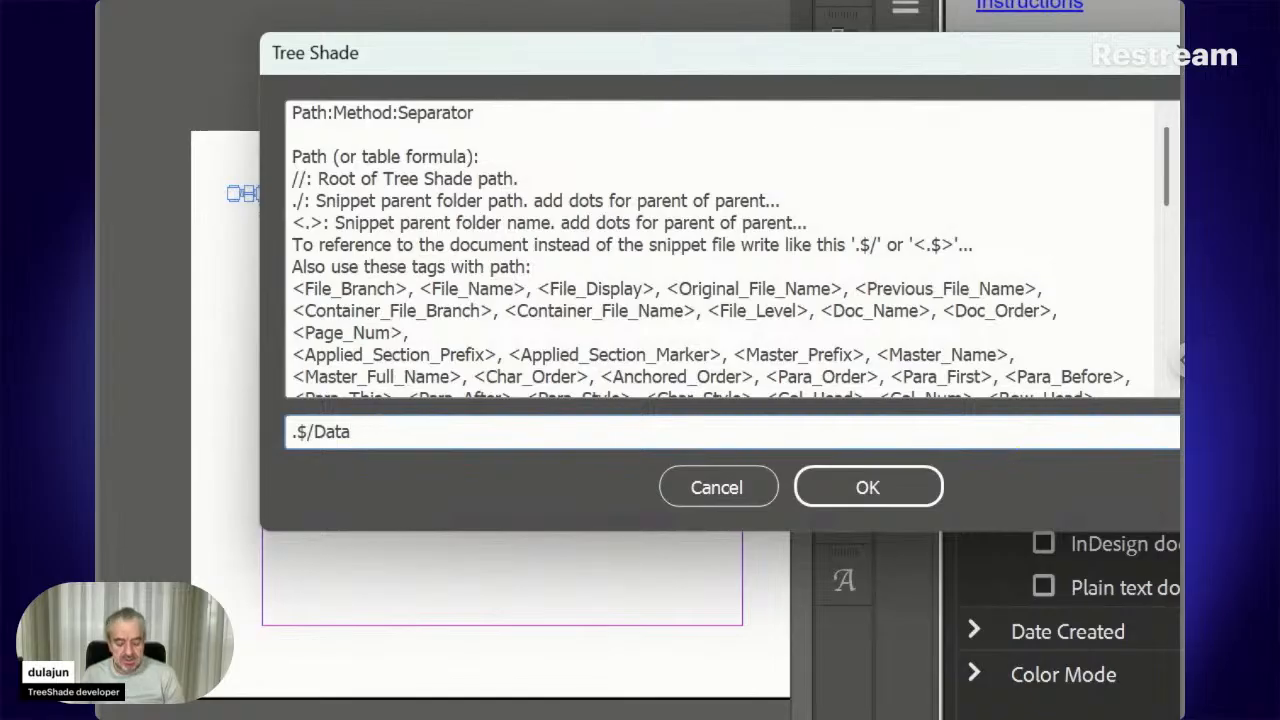
text(/)
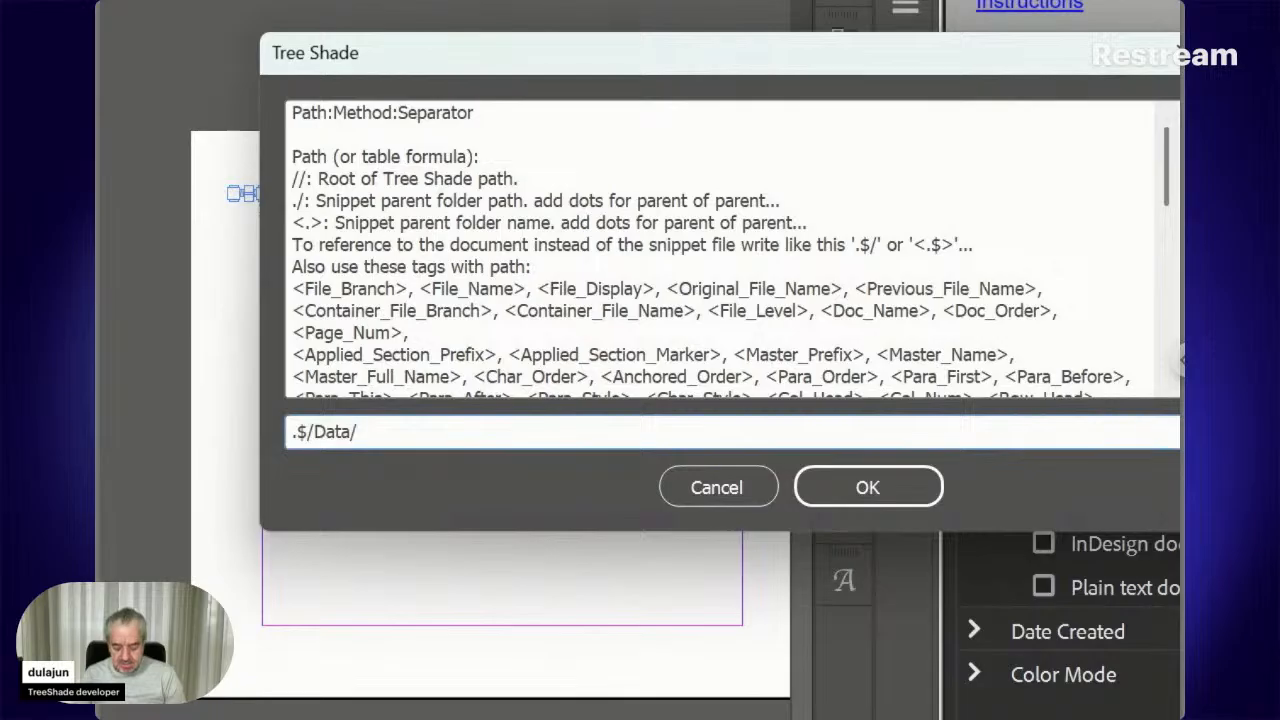
text(contac)
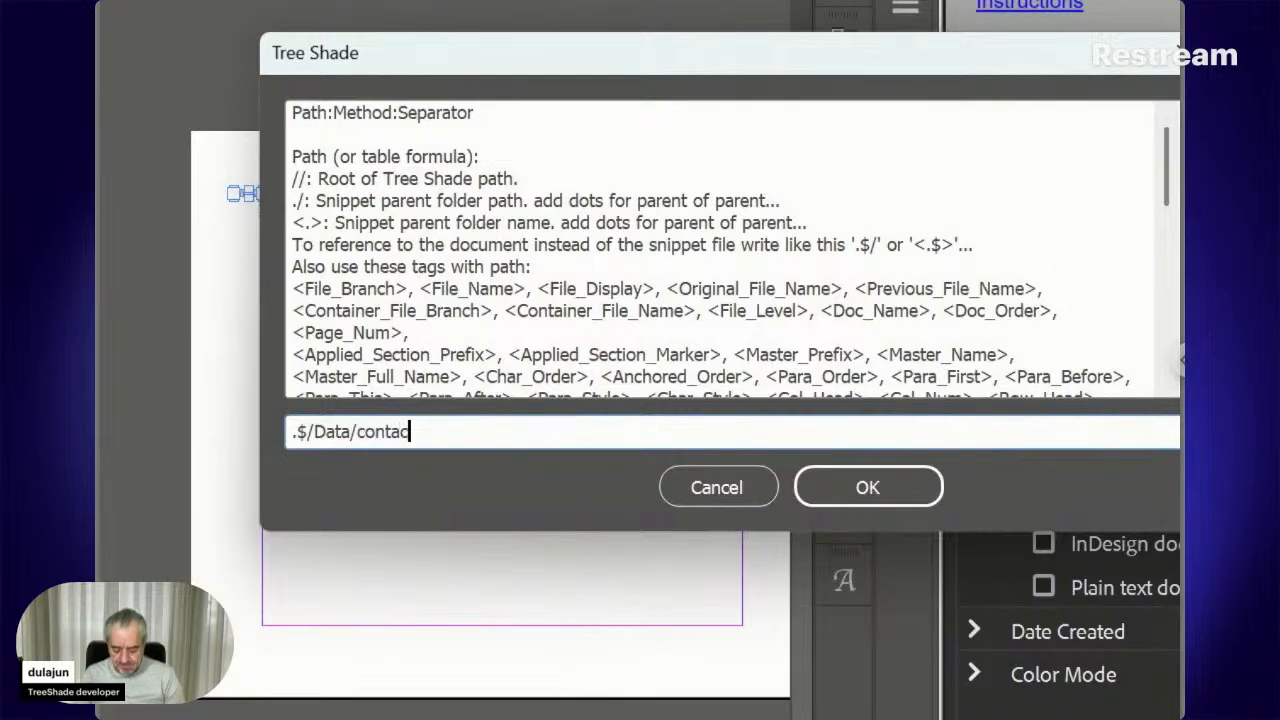
text(ts*)
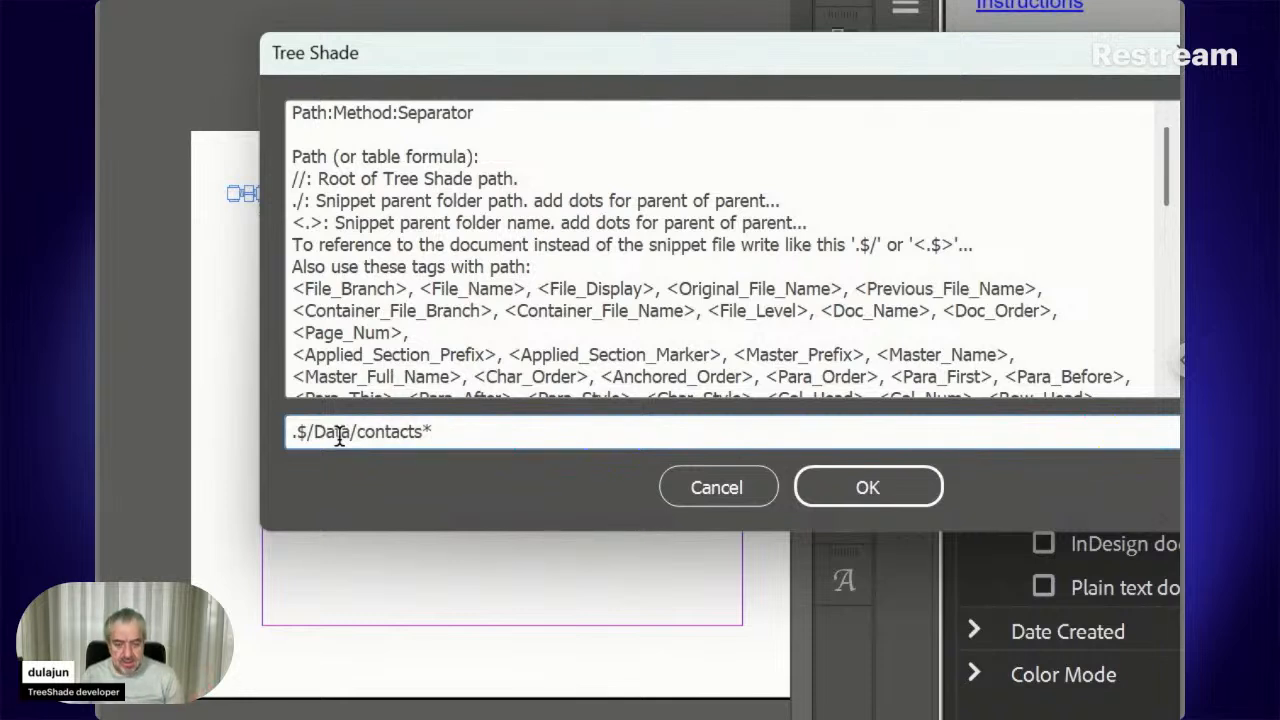
text(:)
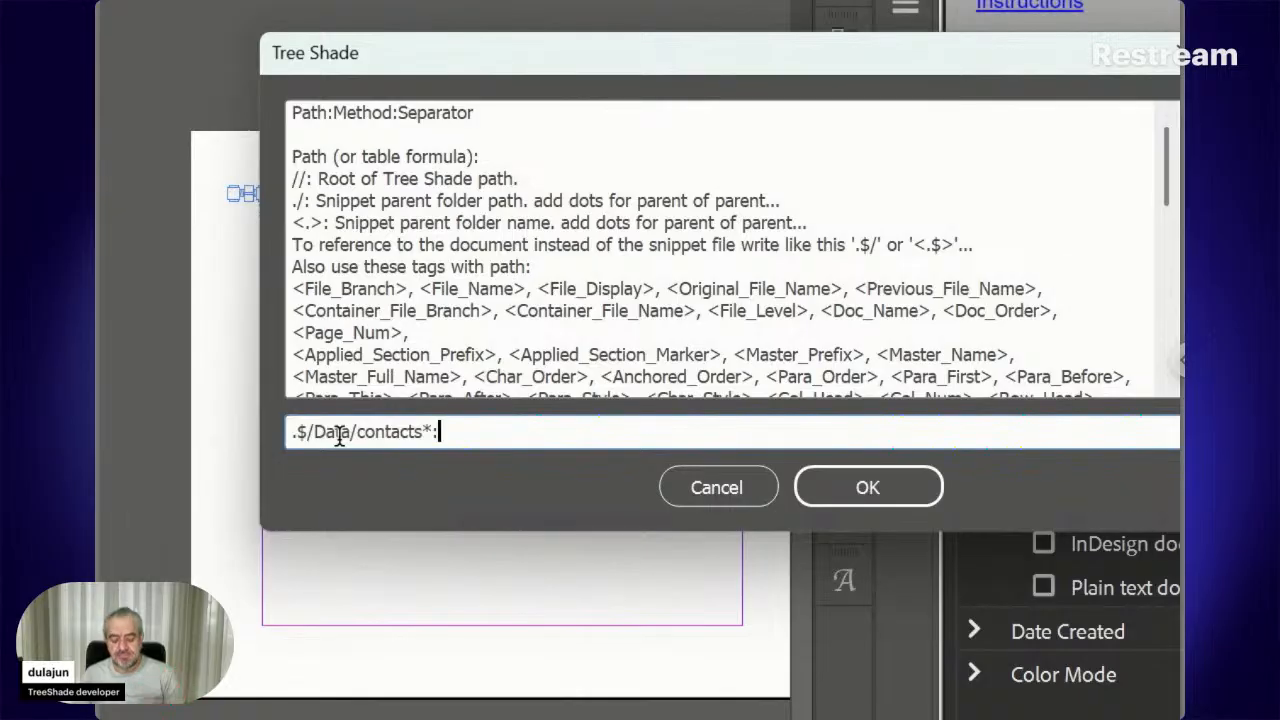
text(Cros)
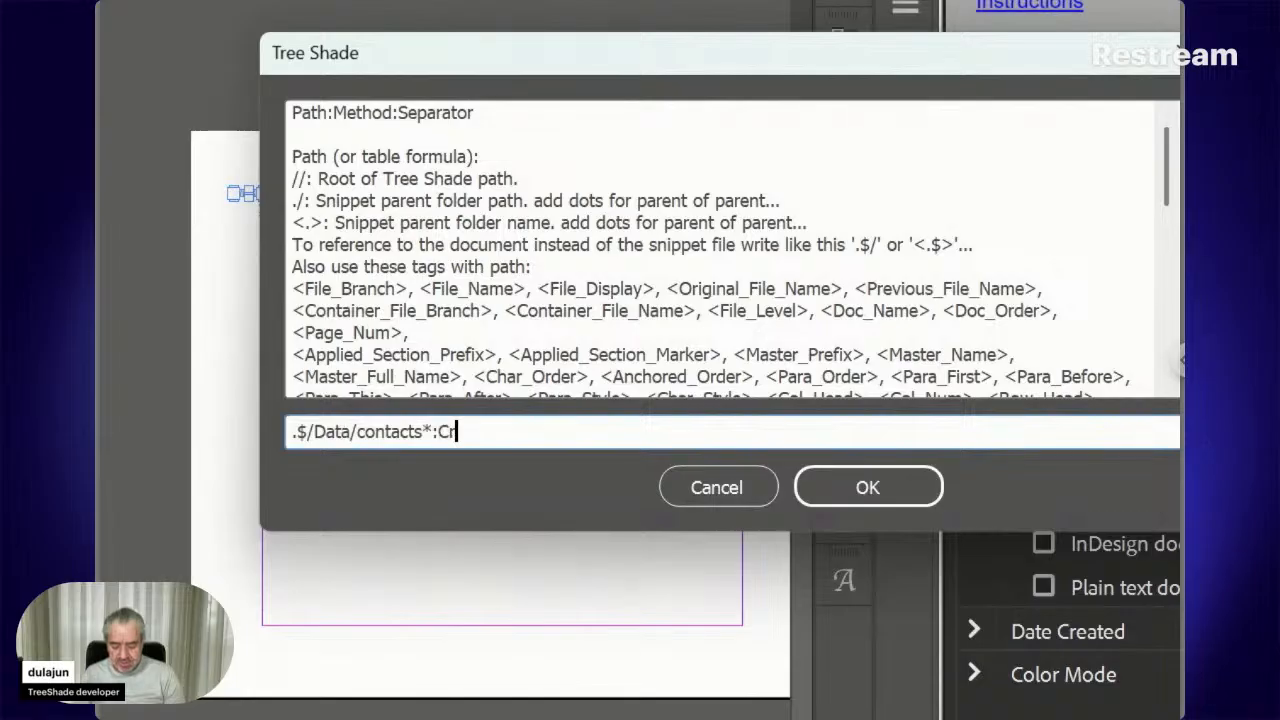
key(BackSpace)
key(BackSpace)
key(BackSpace)
key(BackSpace)
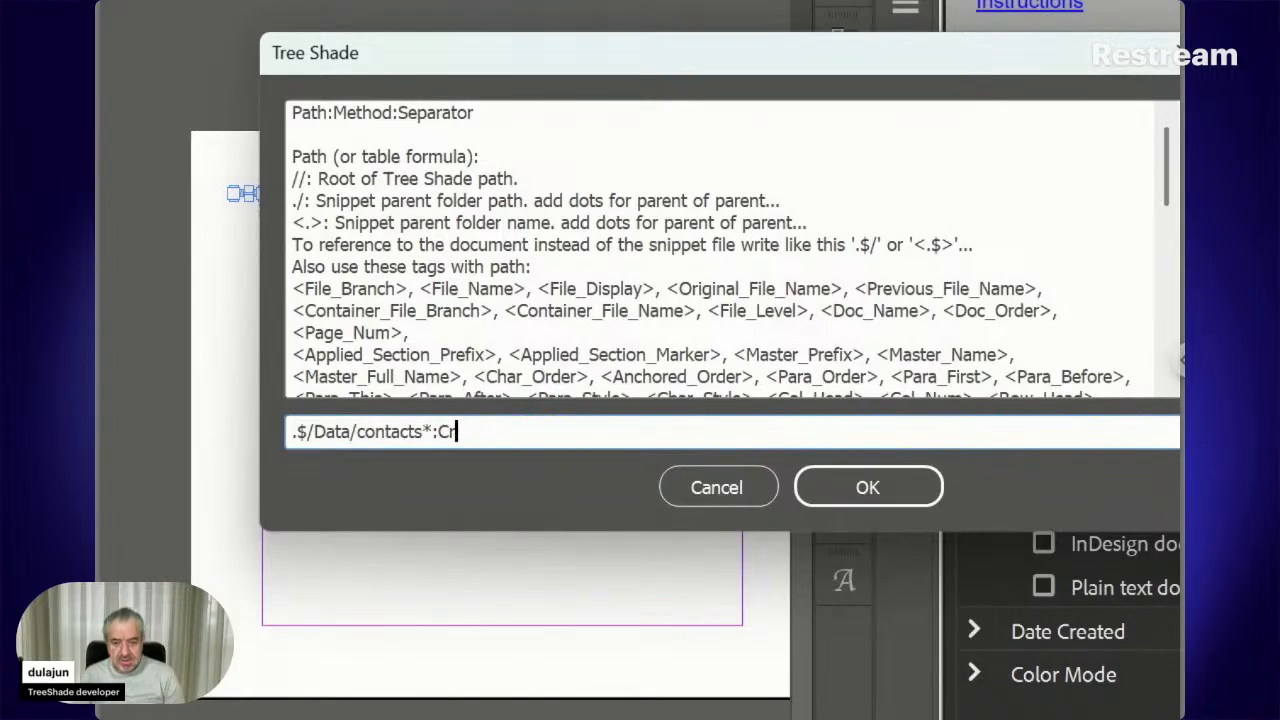
- Append Data:Table:\n:, to the content path, giving .$/Data/contacts*:Data:Table:\n:, and apply the dynamic content
text(Data)
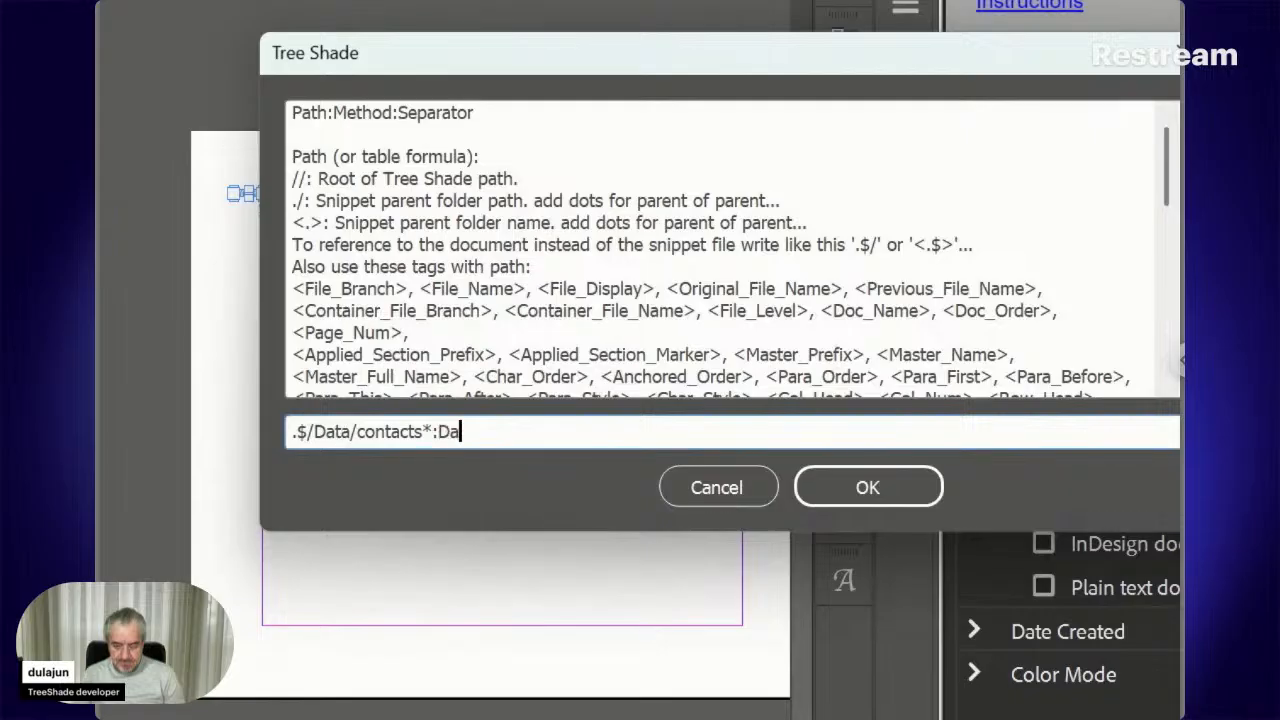
text(:)
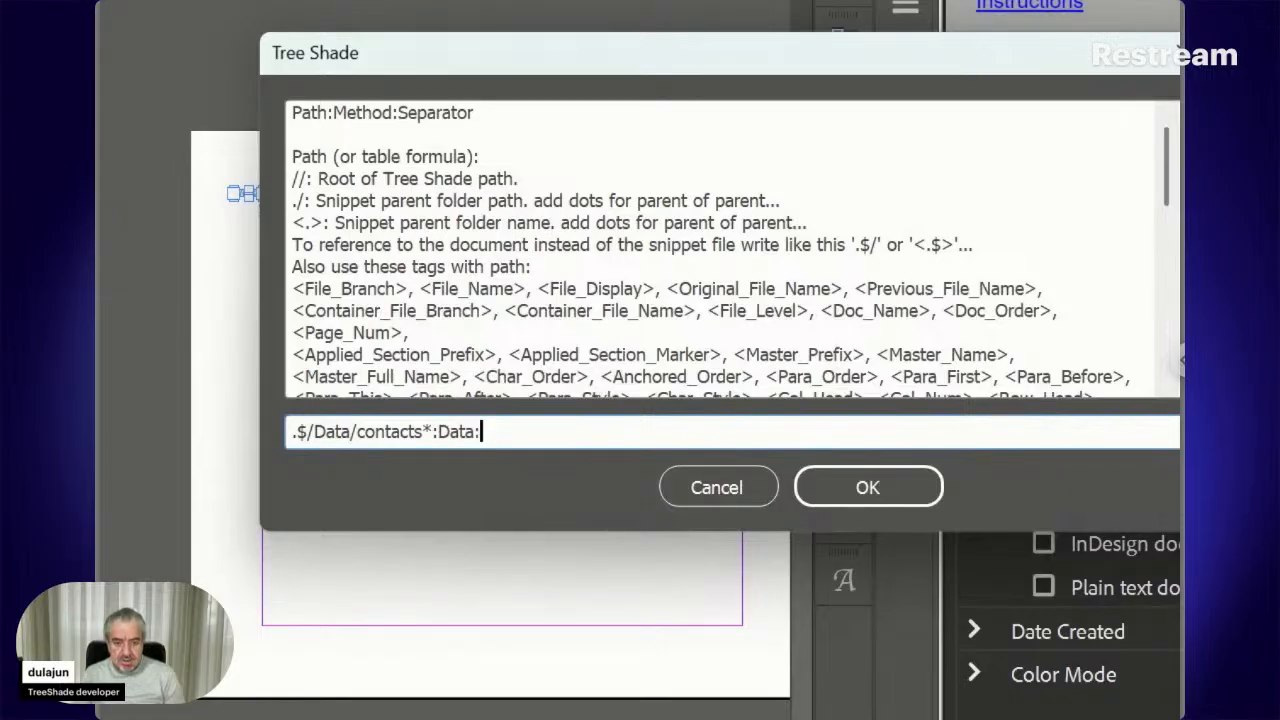
text(Table)
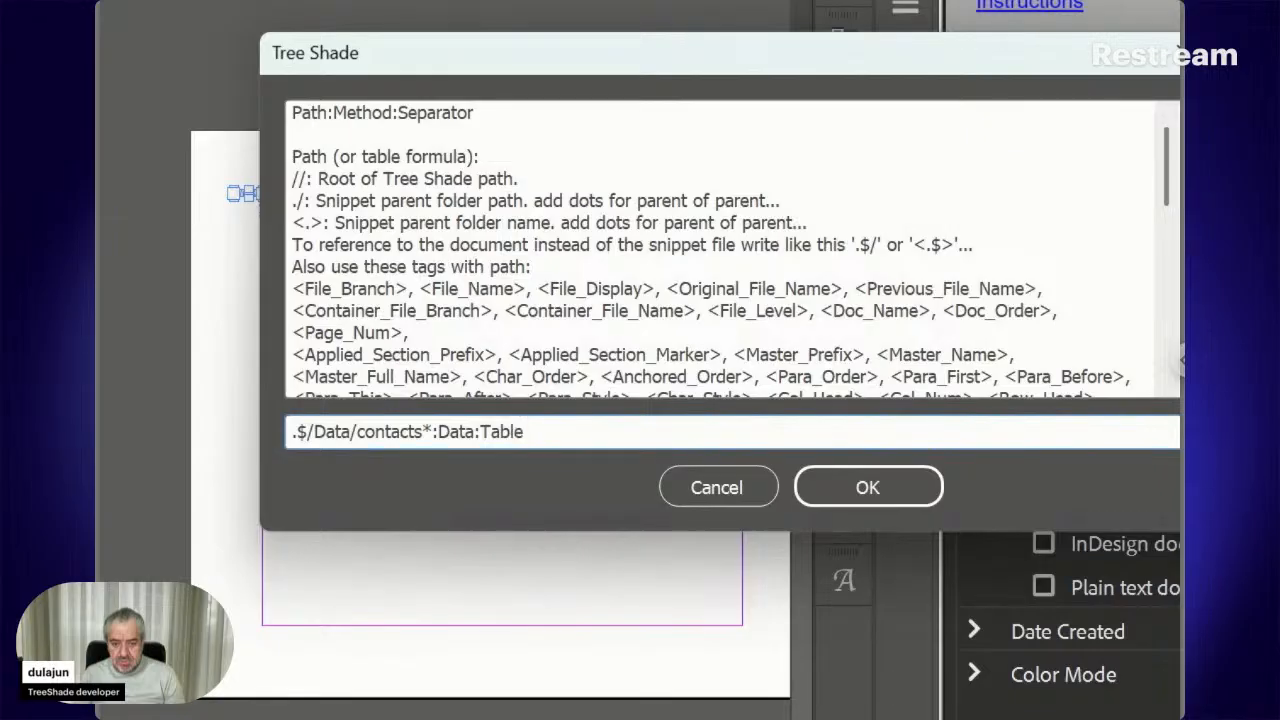
text(:)
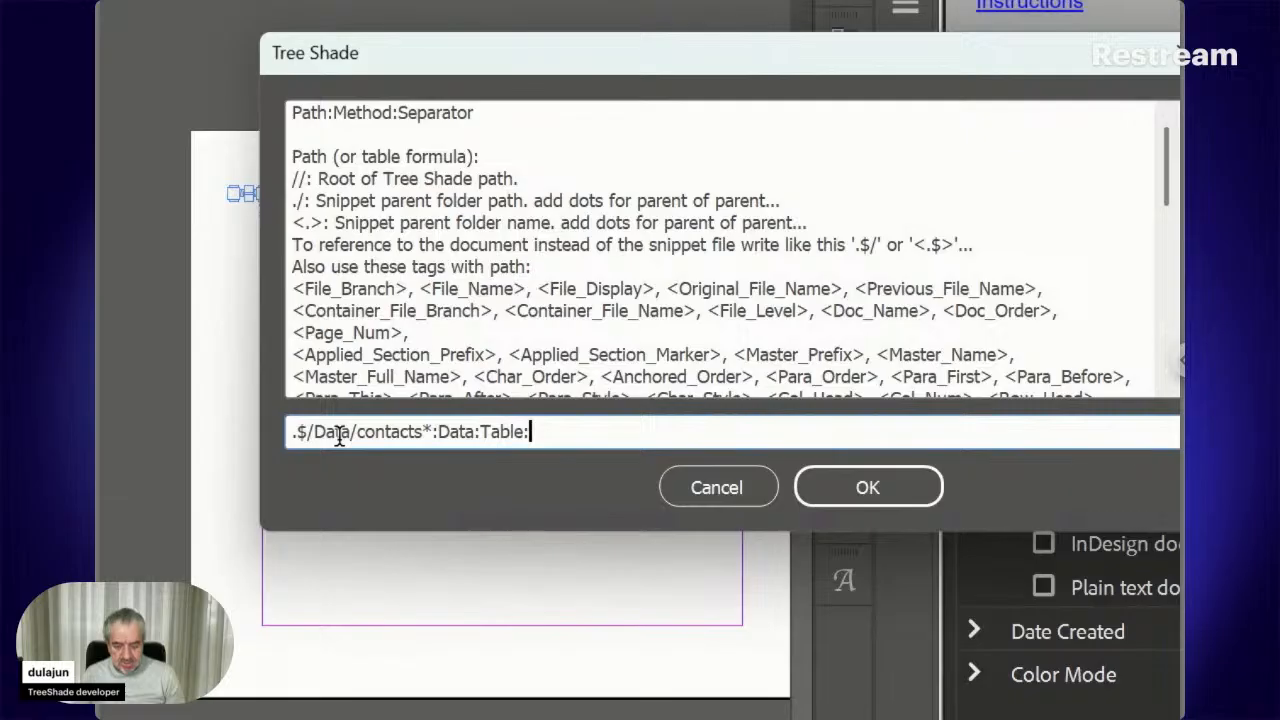
text(\n:)
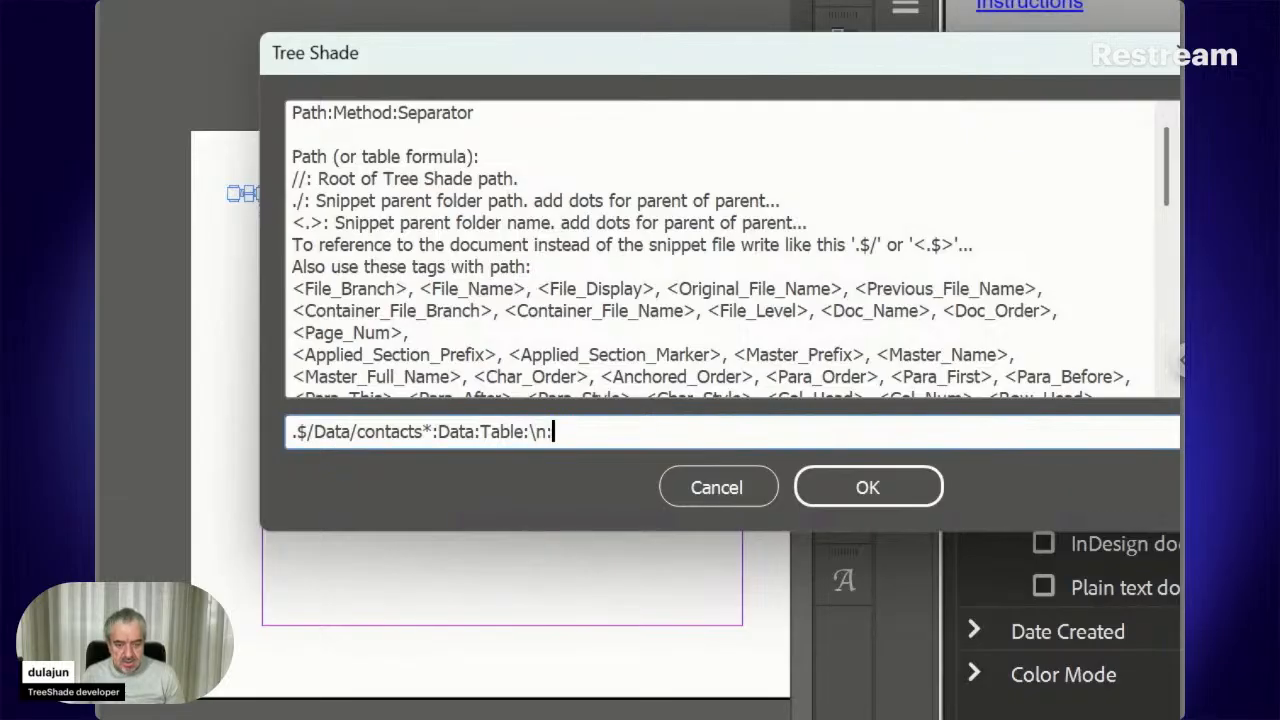
text(,)
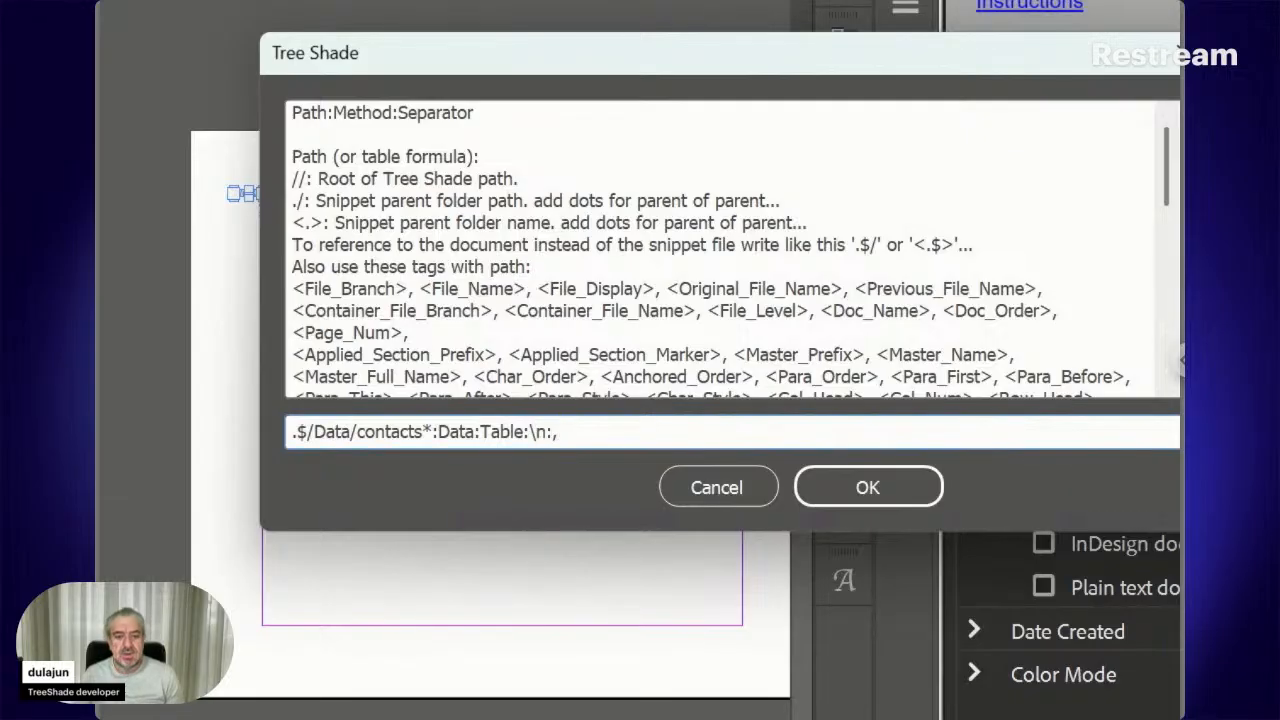
click(872, 496)
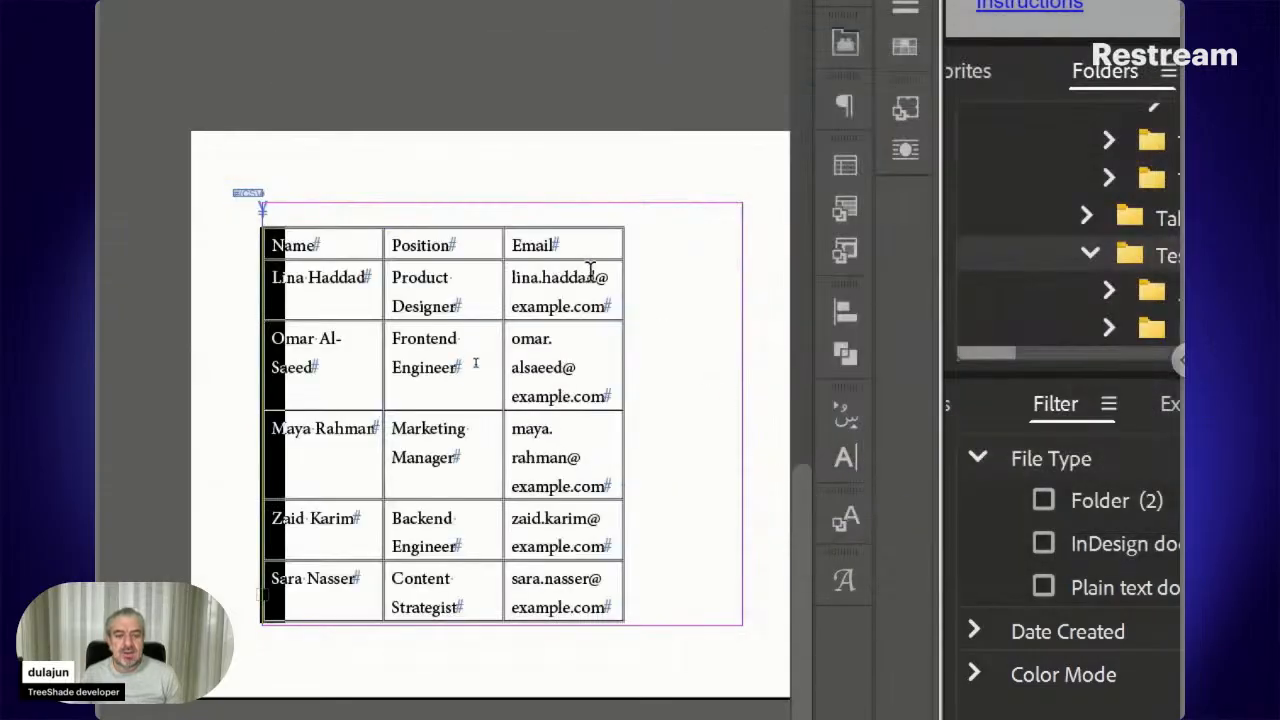
- Widen the contacts table's columns evenly to fill the text frame's width, and select the table's first row
drag(624, 297, 742, 306)
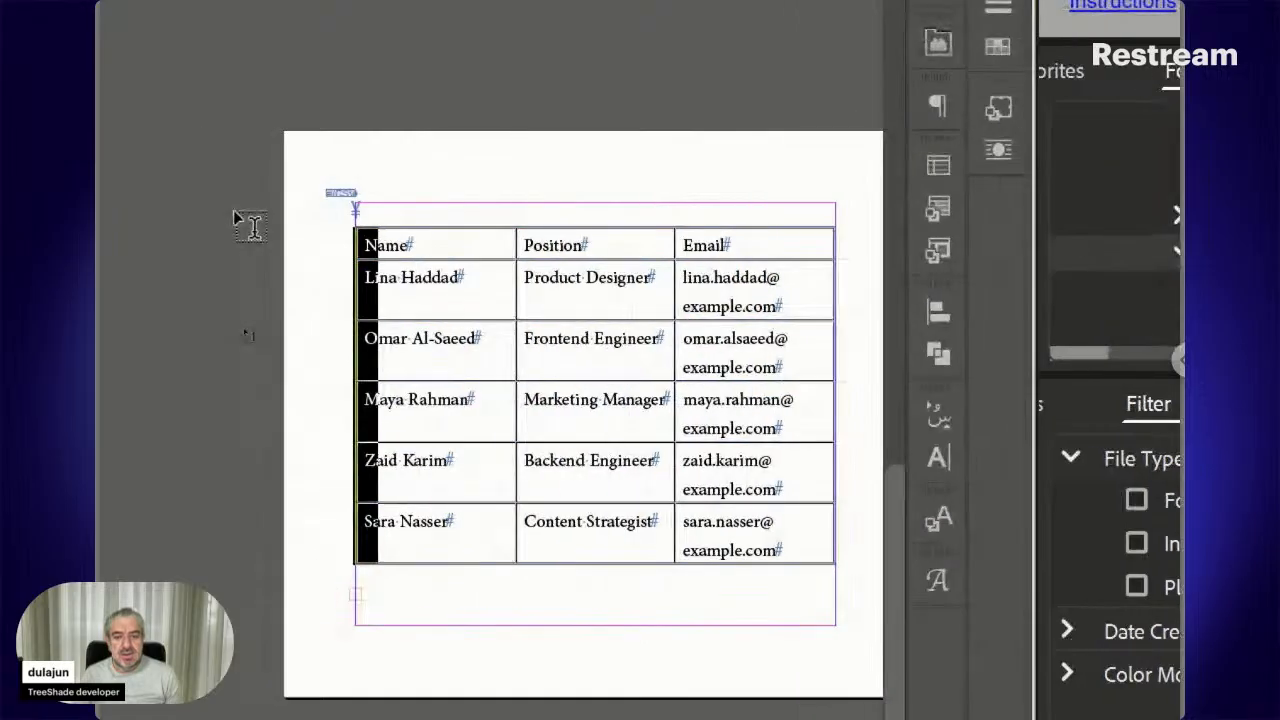
click(252, 239)
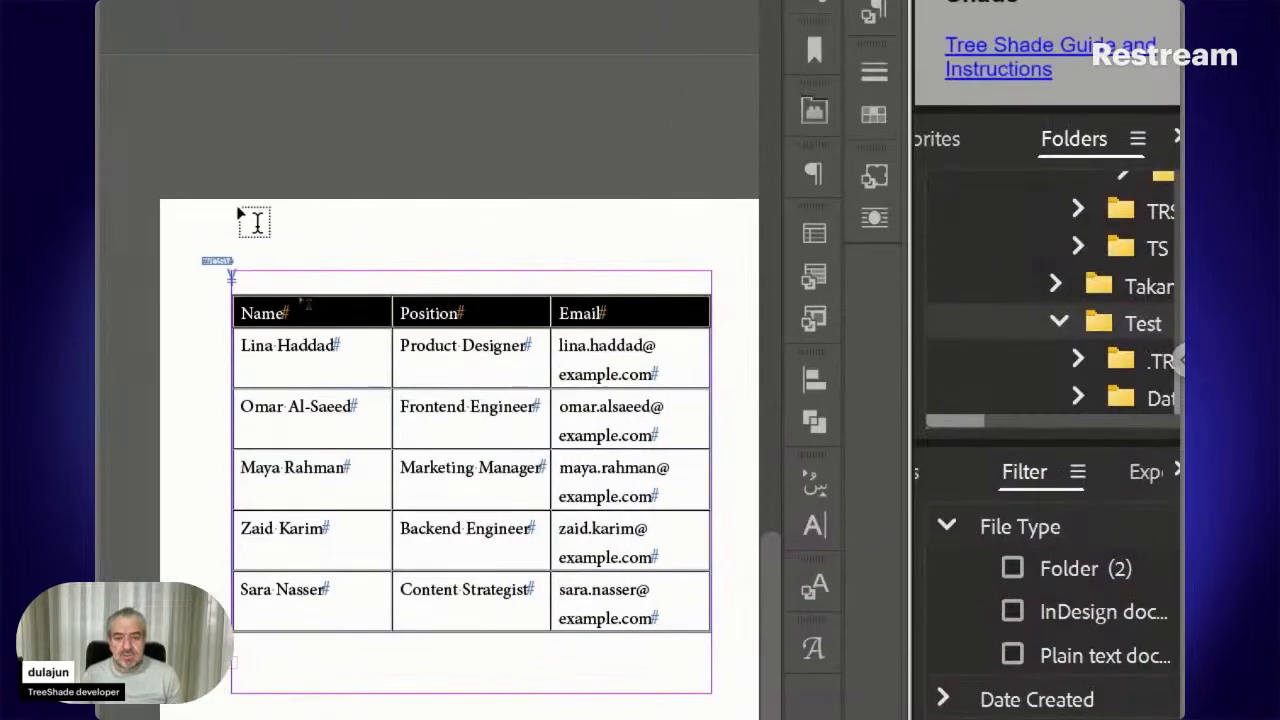
- Select the contacts snippet's marker above the table and open its Dynamic Style settings at the list of methods
click(219, 262)
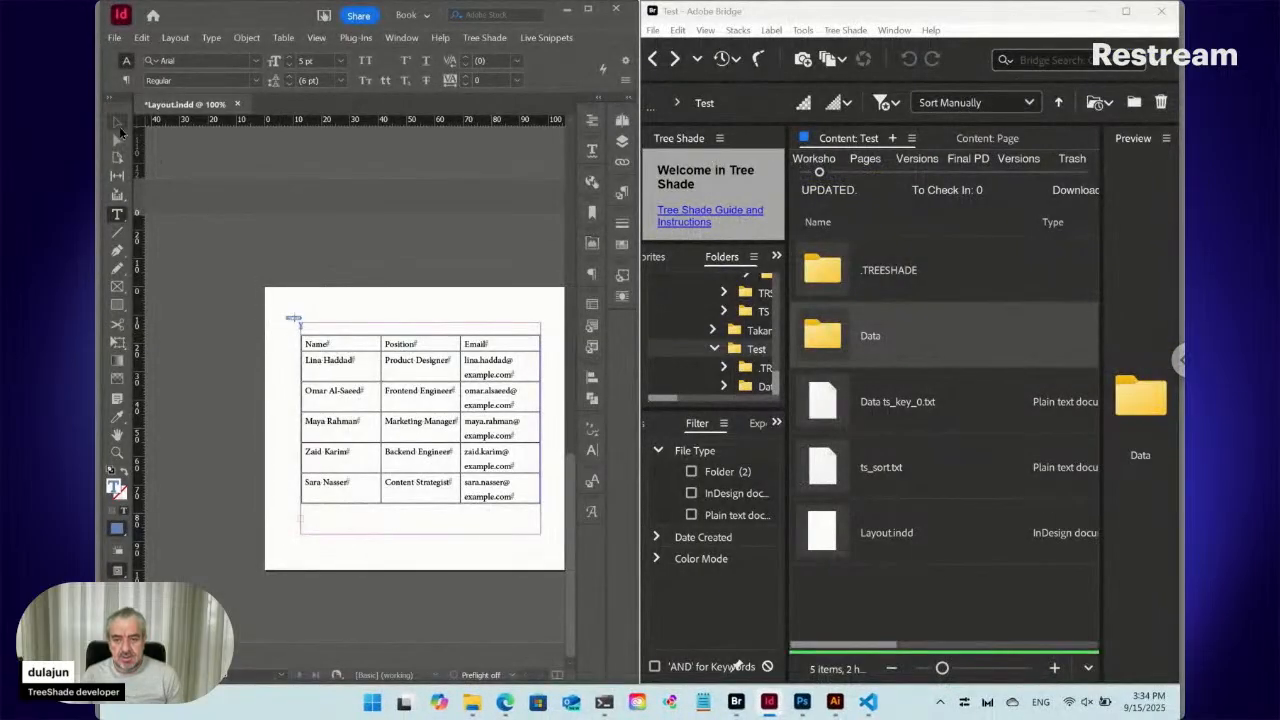
click(118, 124)
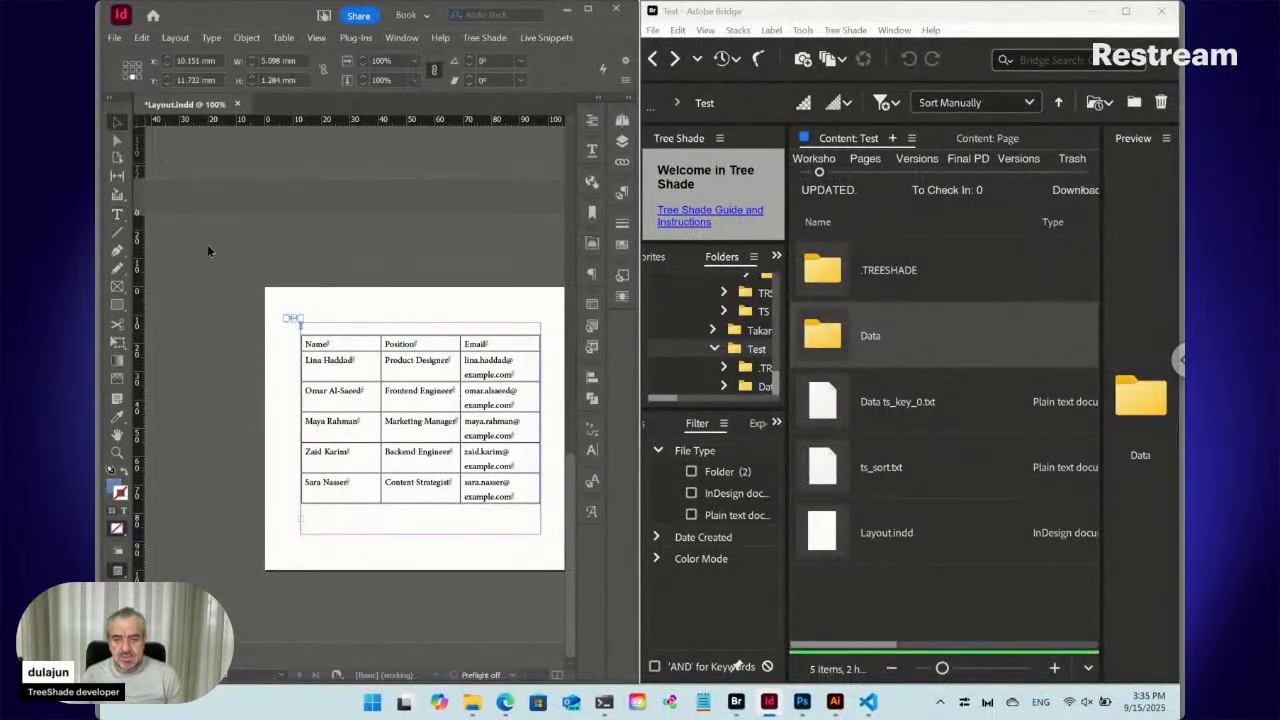
click(547, 38)
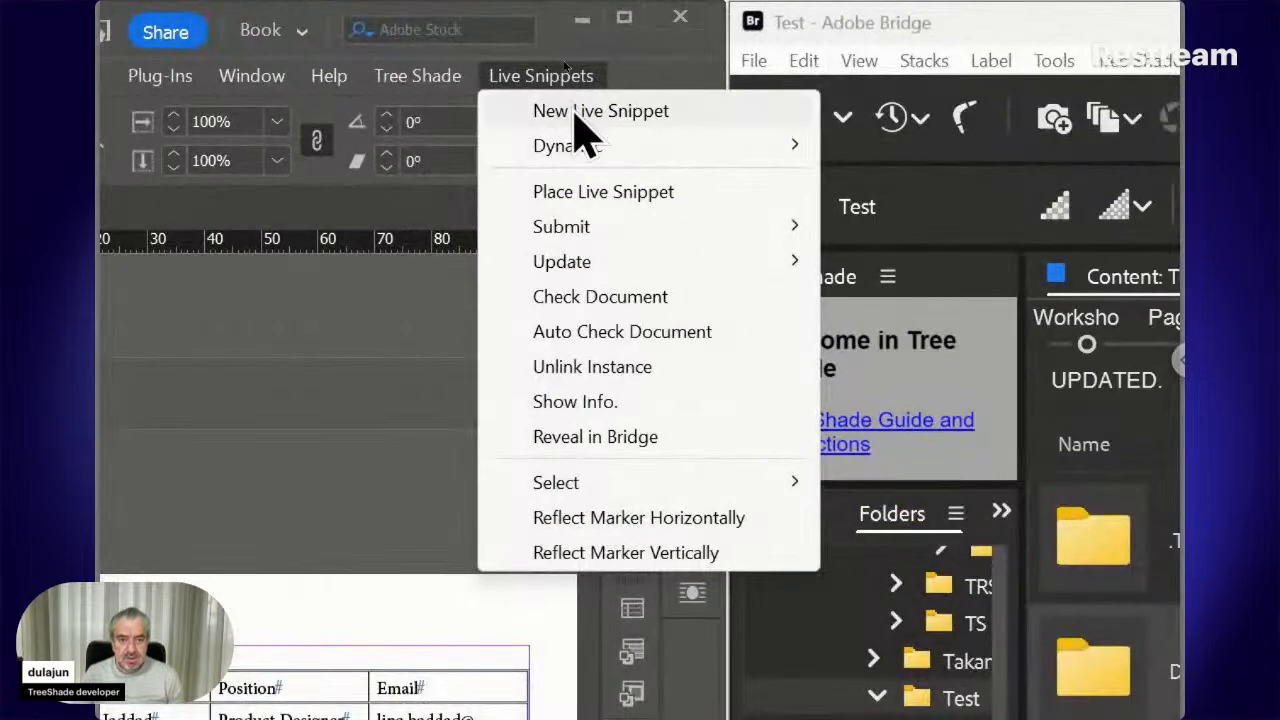
mouse_move(565, 78)
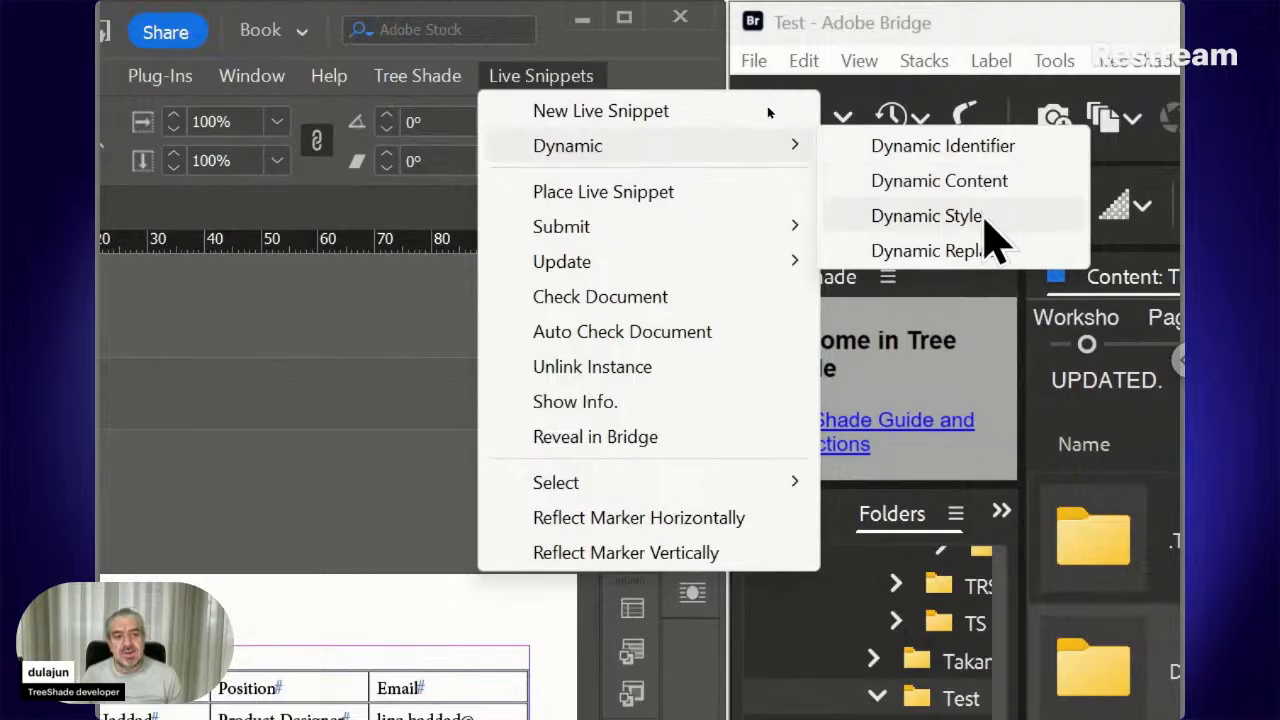
click(926, 216)
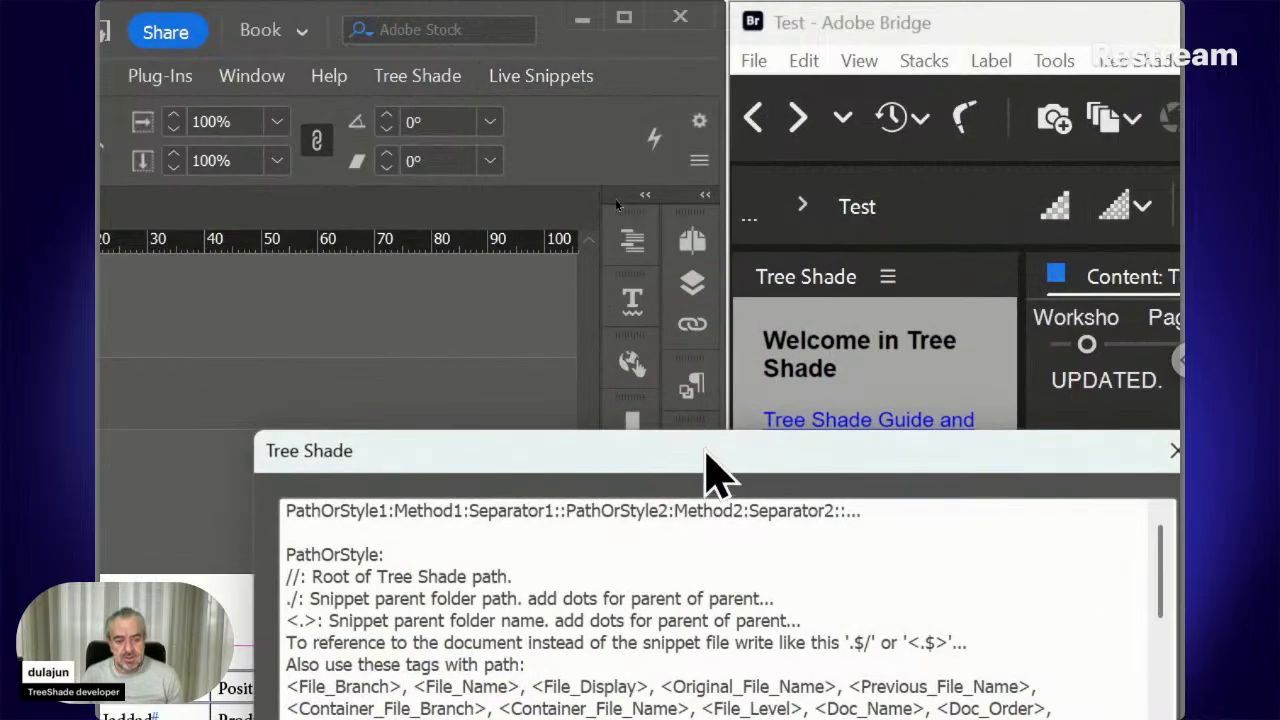
drag(706, 452, 660, 185)
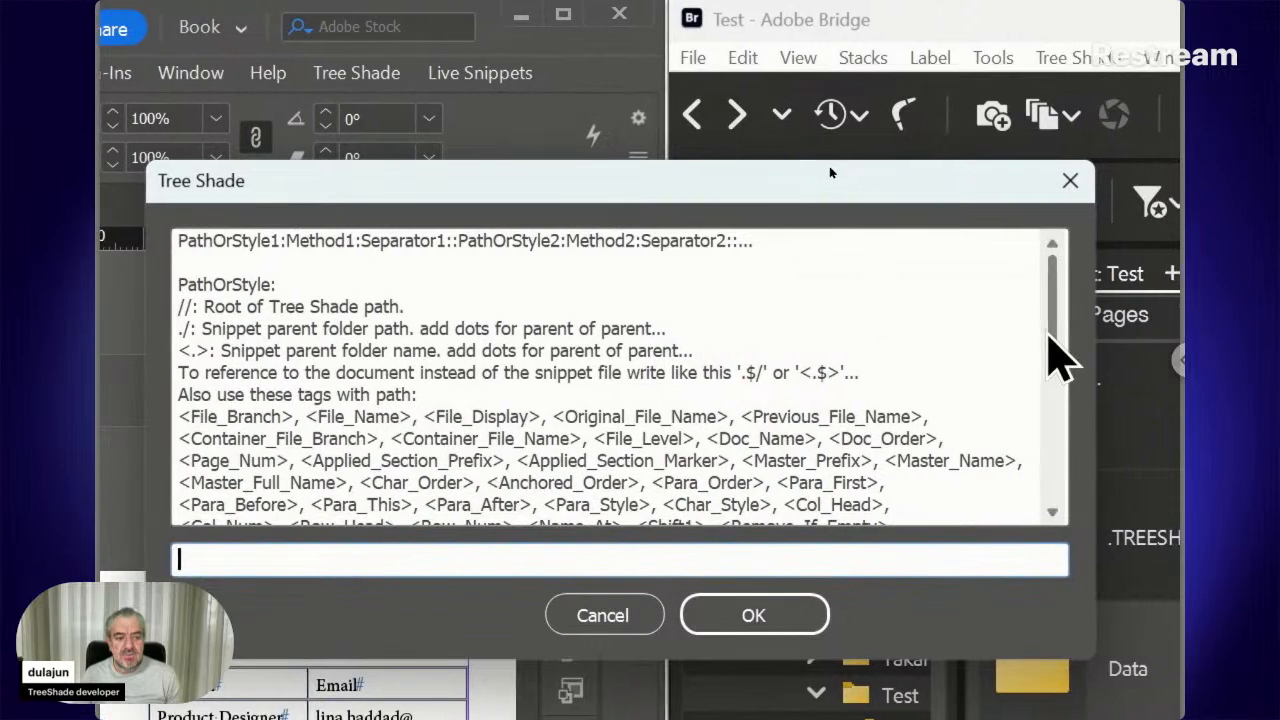
drag(1047, 335, 1045, 482)
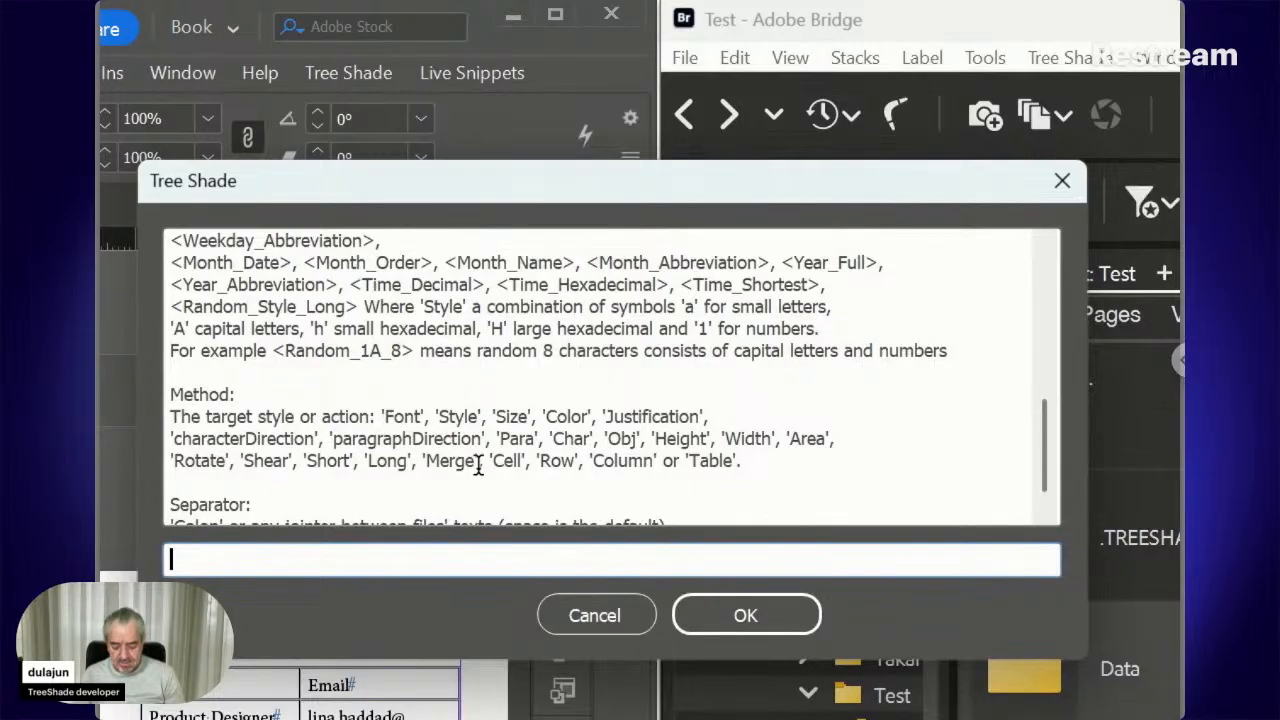
- Define the snippet's dynamic style as Employees:Table and apply it to the contacts table
text(Employe)
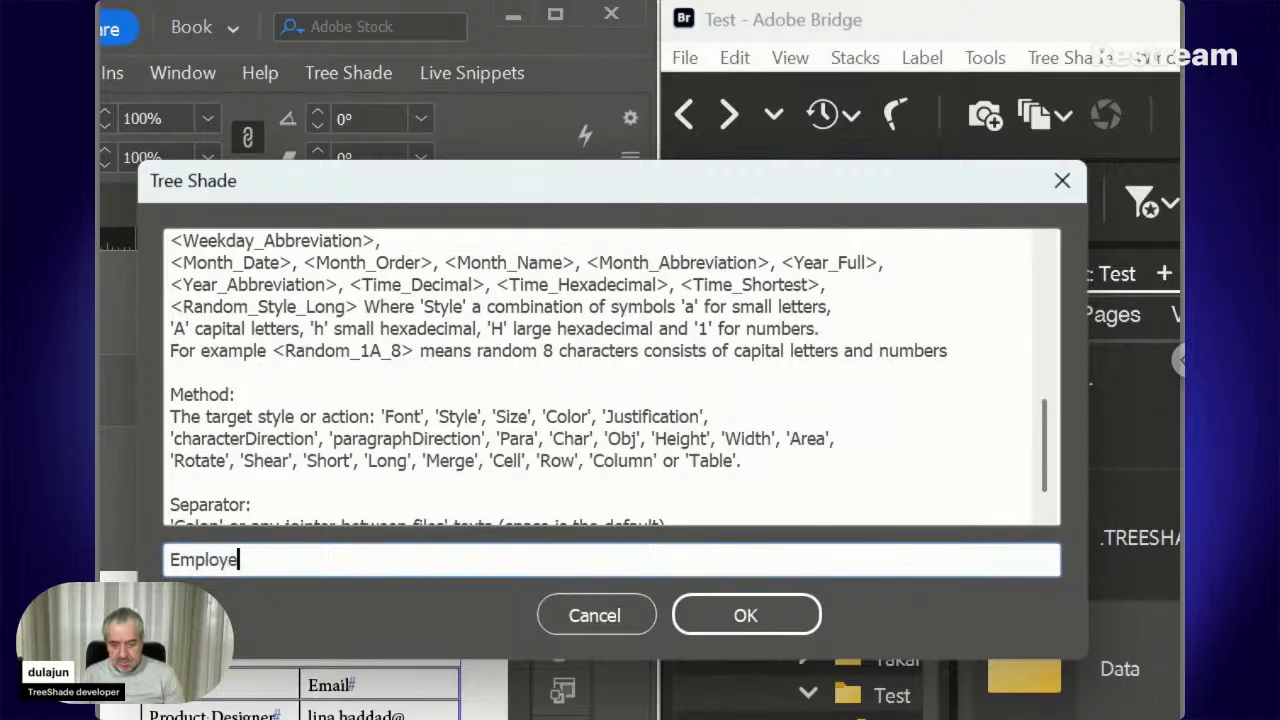
text(es)
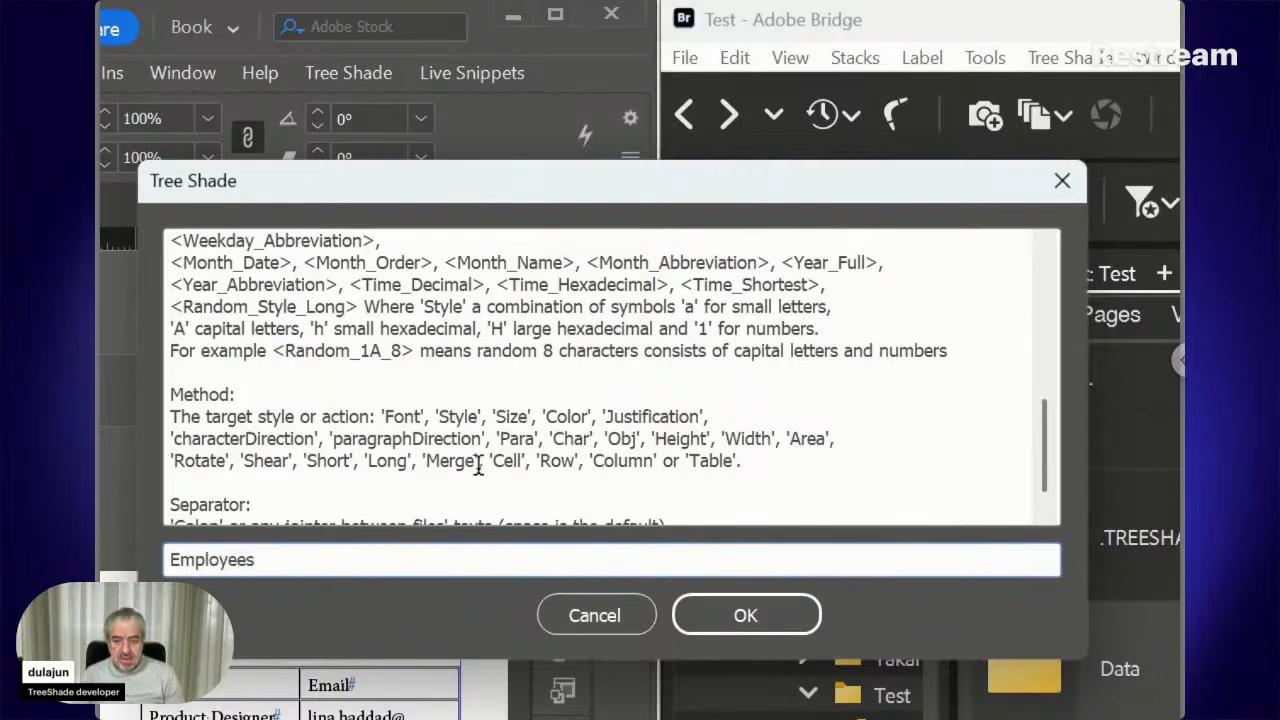
text(:)
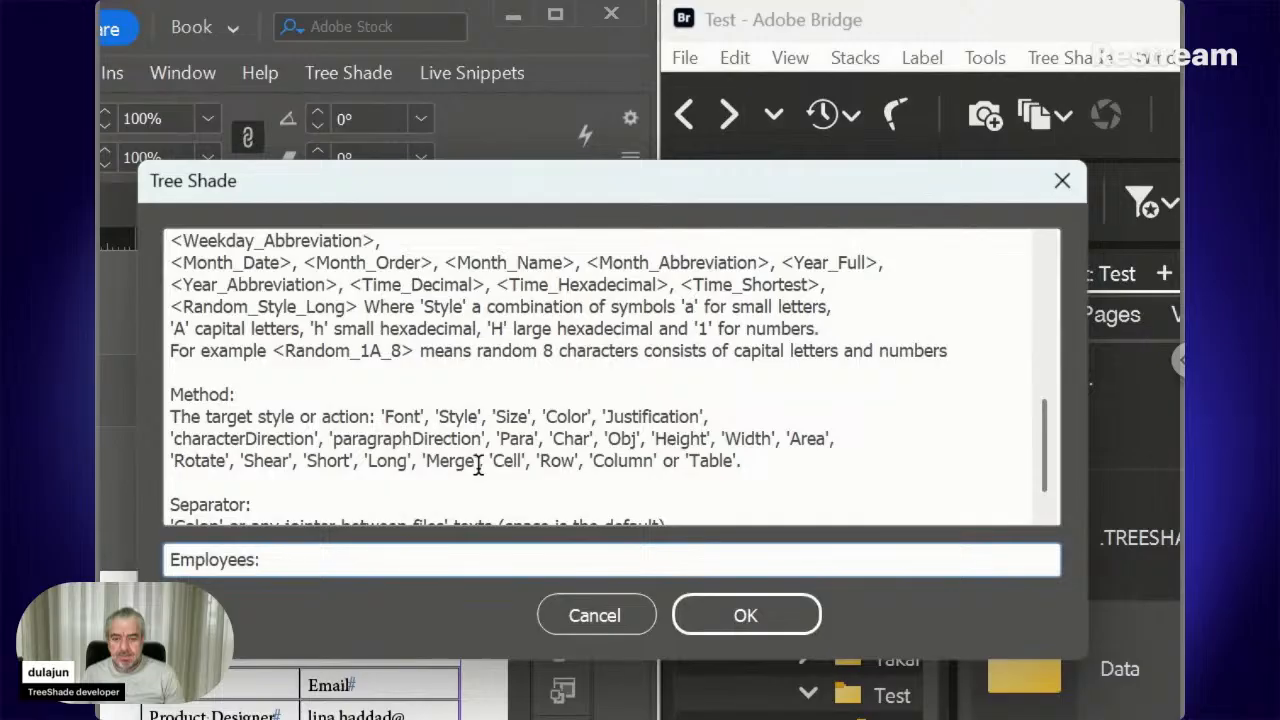
text(Table)
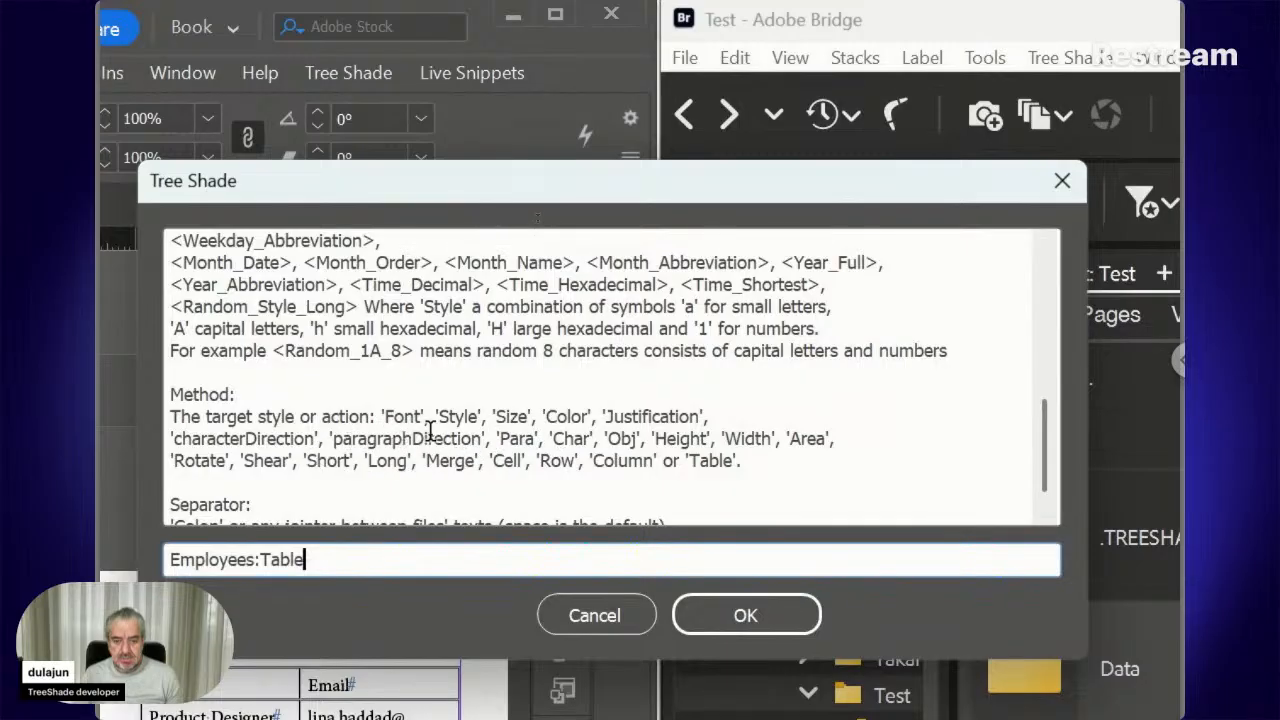
double_click(709, 461)
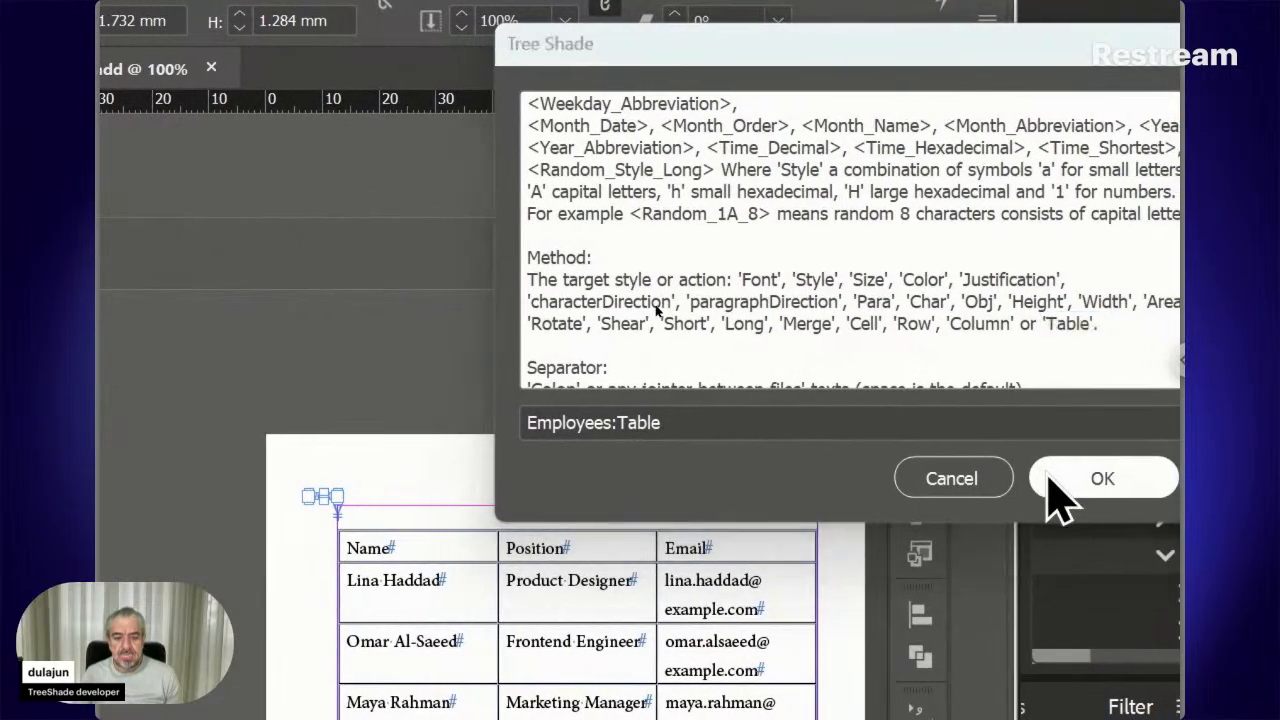
click(1060, 482)
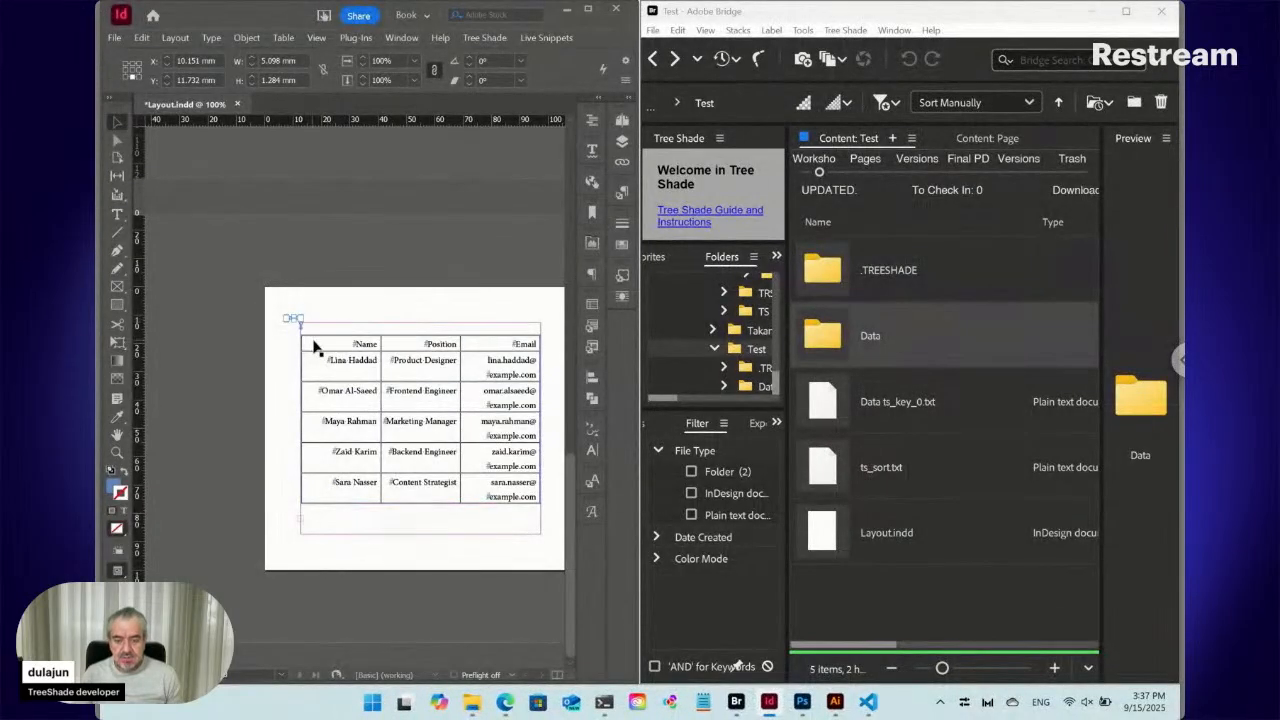
- Select the whole contacts table and check which table style is assigned to it, dismissing the recording's save dialog
double_click(310, 343)
click(296, 338)
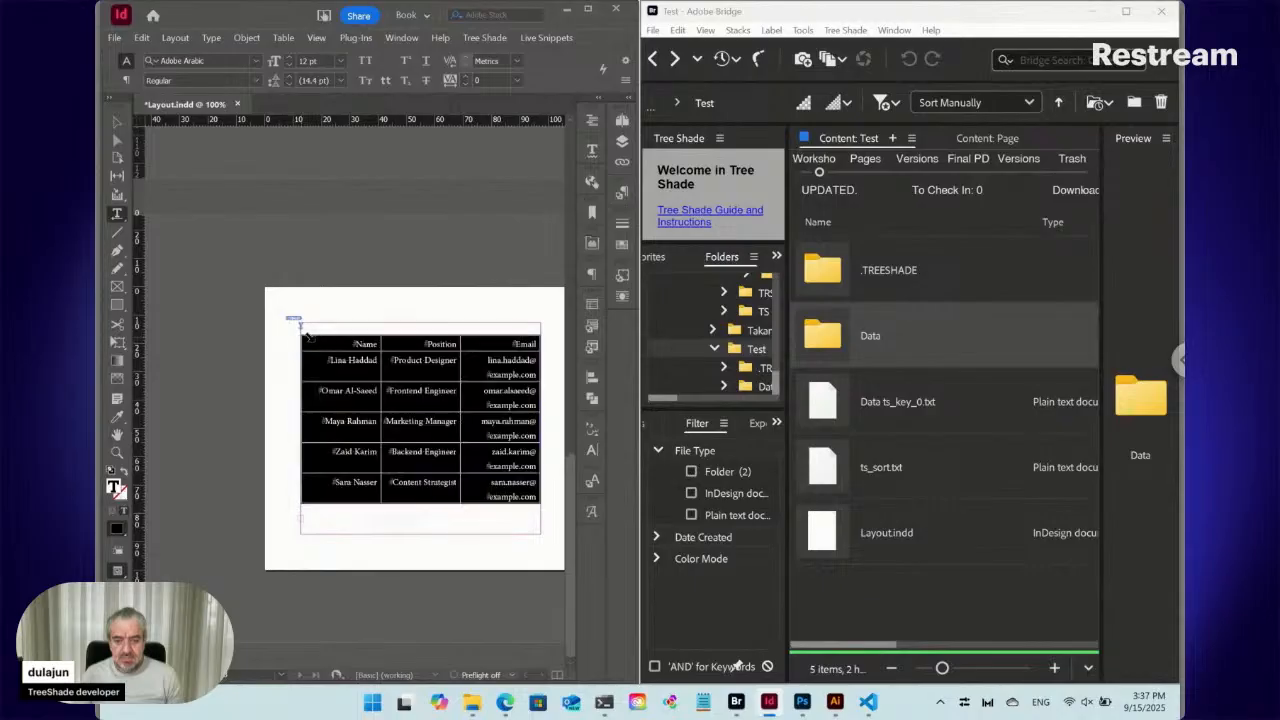
click(592, 309)
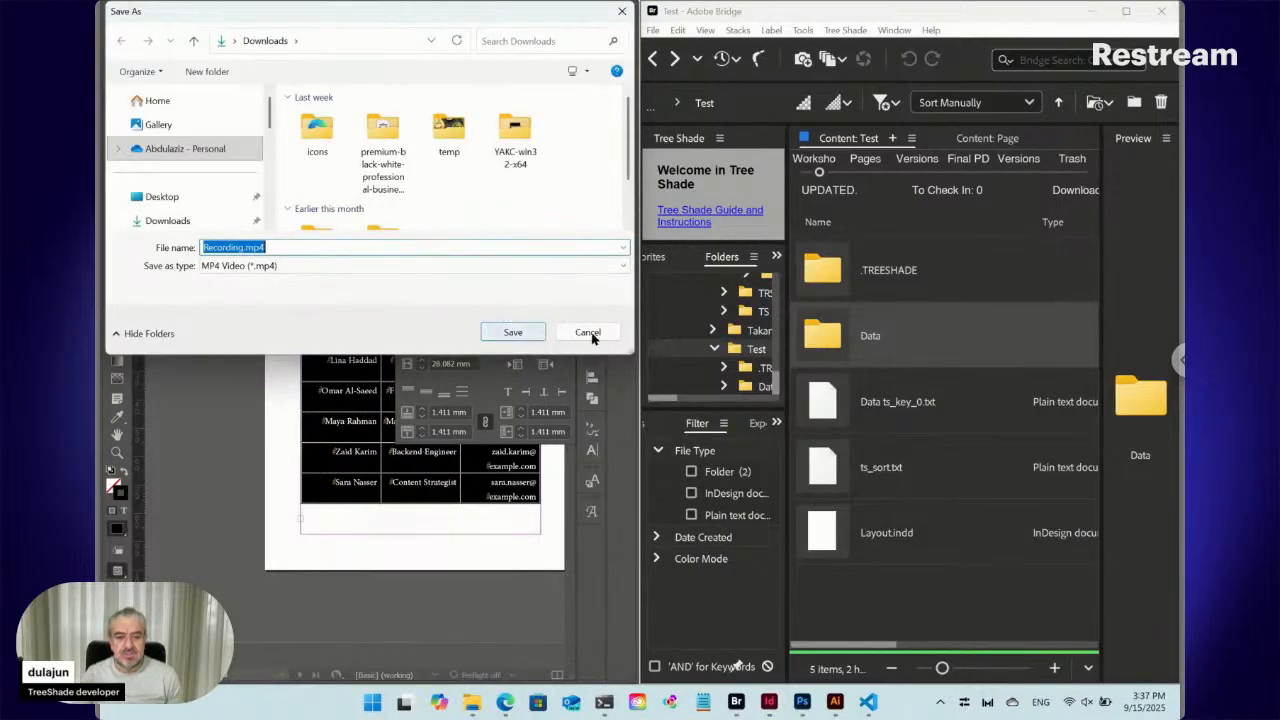
click(593, 337)
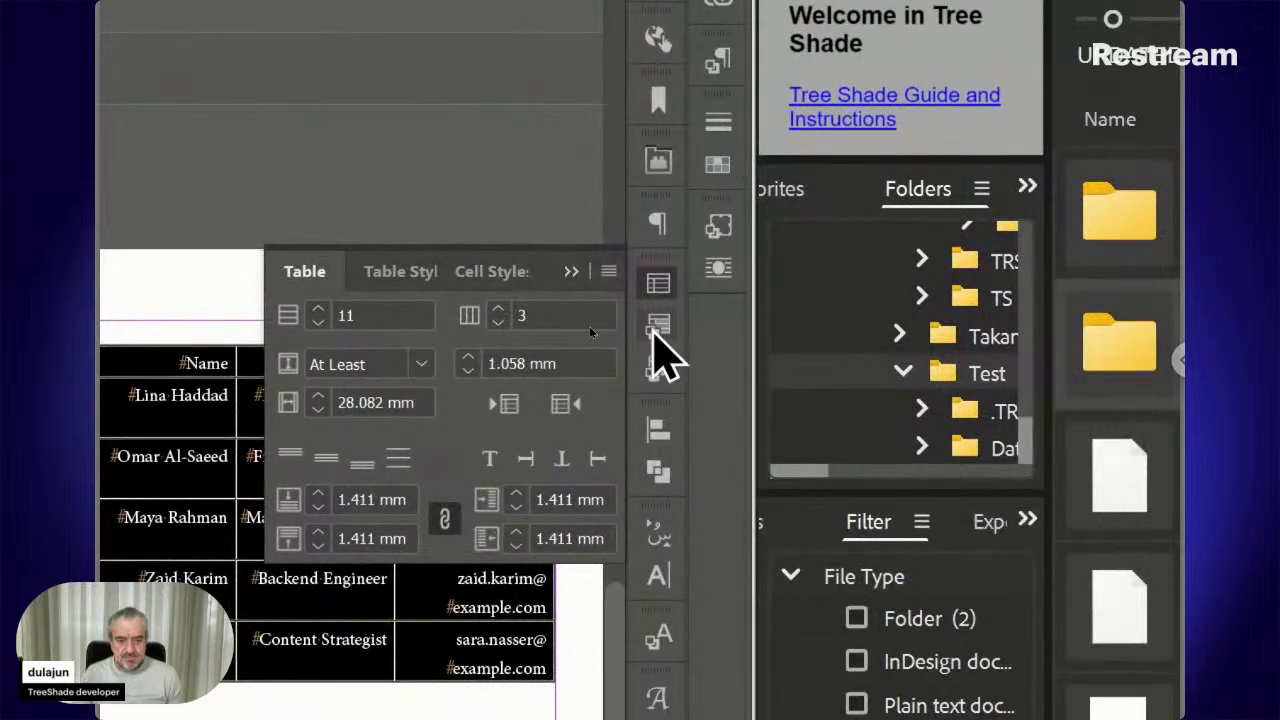
click(592, 326)
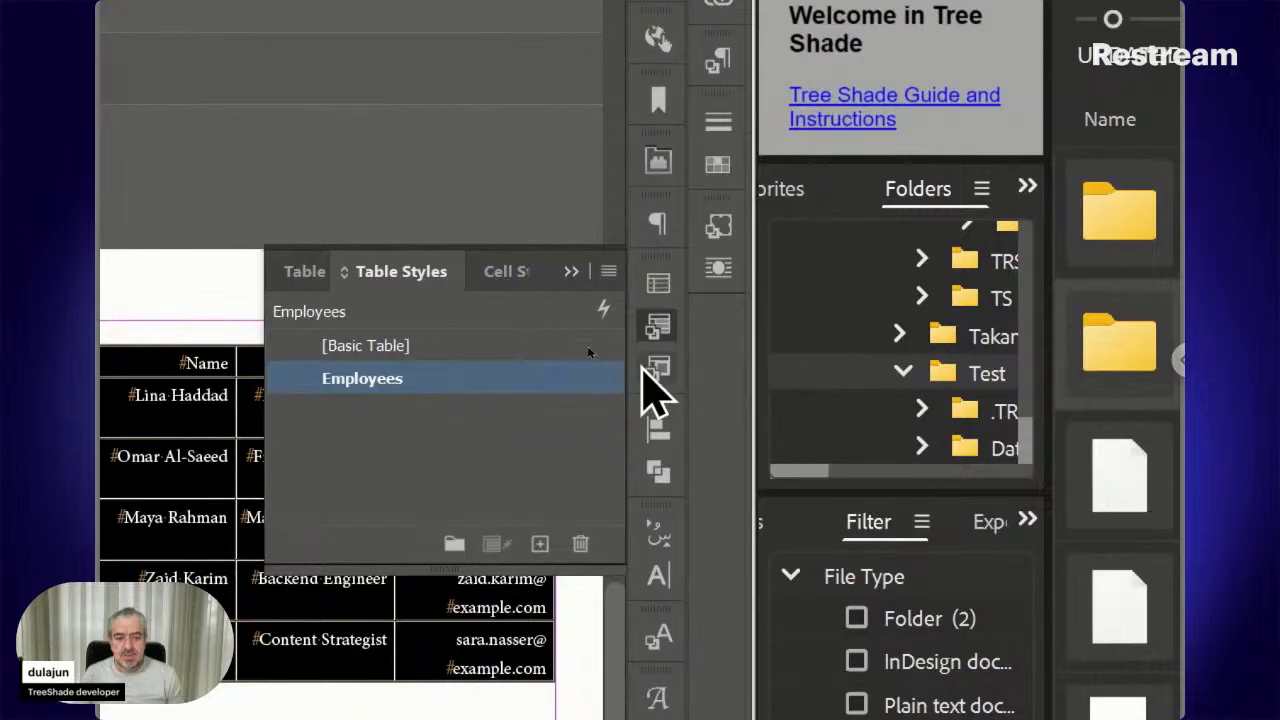
- Review the document's cell styles and paragraph styles for the Employees table, and place the text cursor in the Name header cell
click(645, 368)
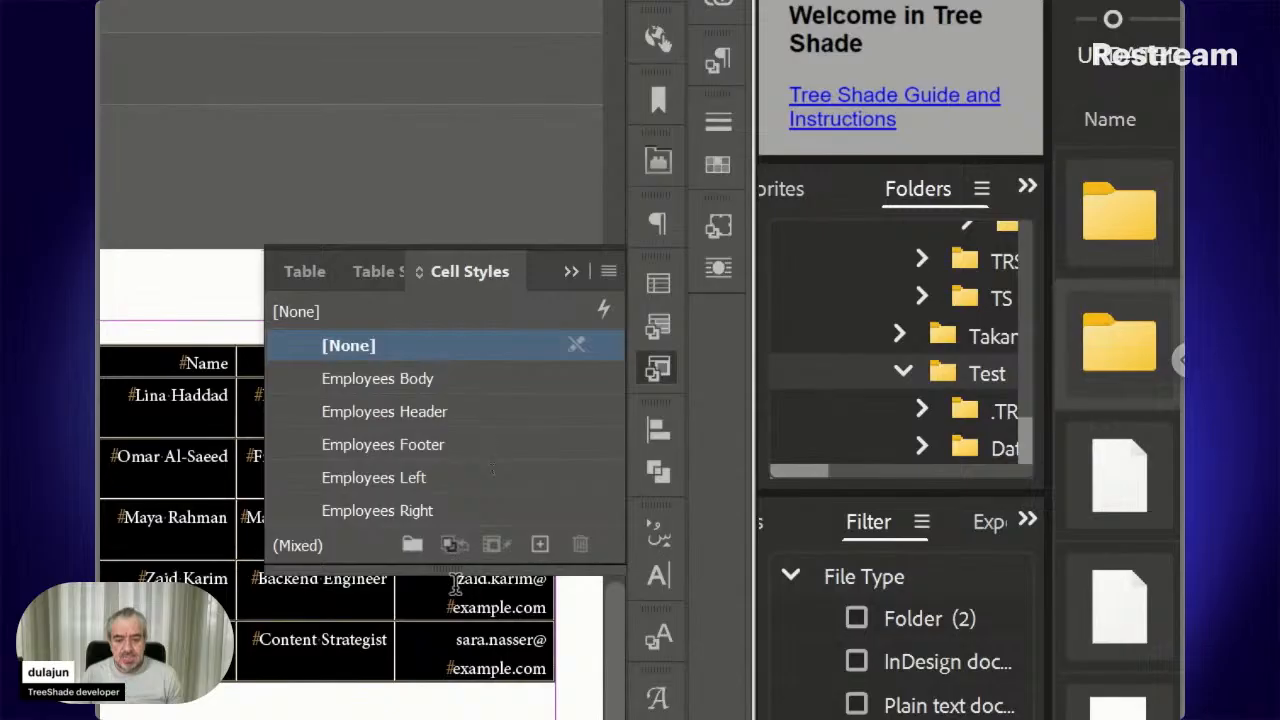
drag(455, 568, 455, 602)
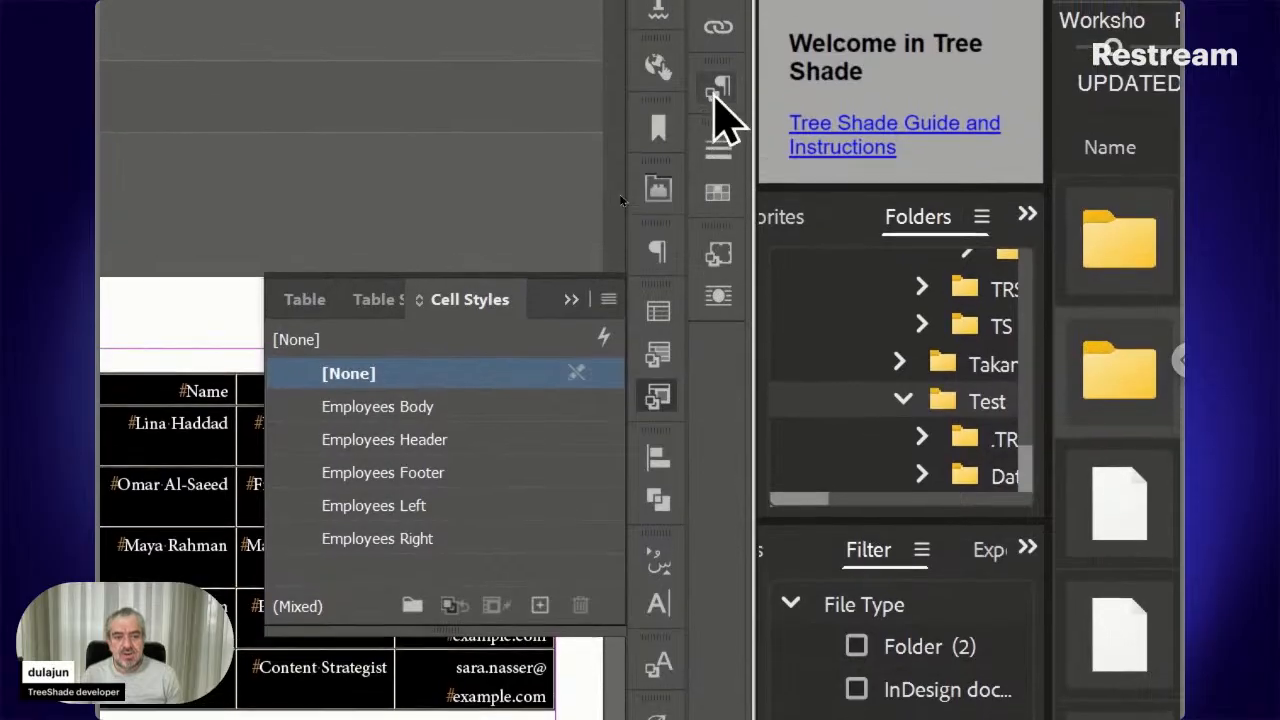
click(716, 92)
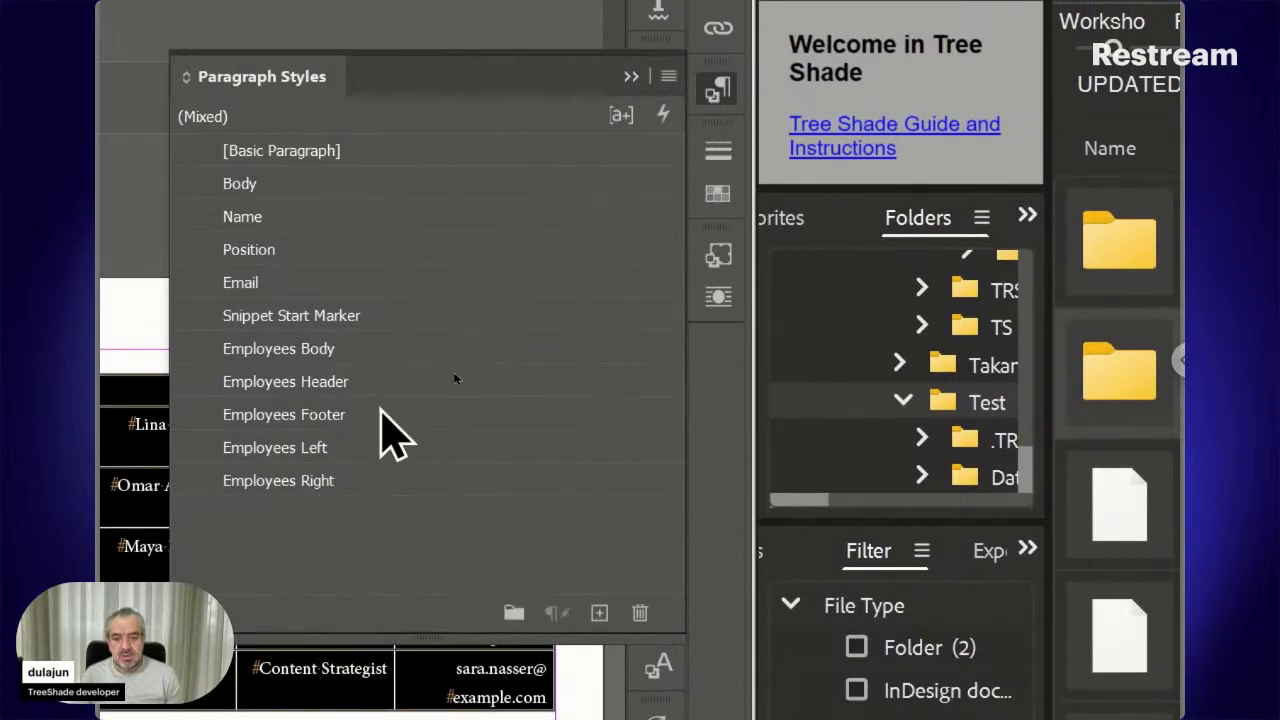
click(716, 92)
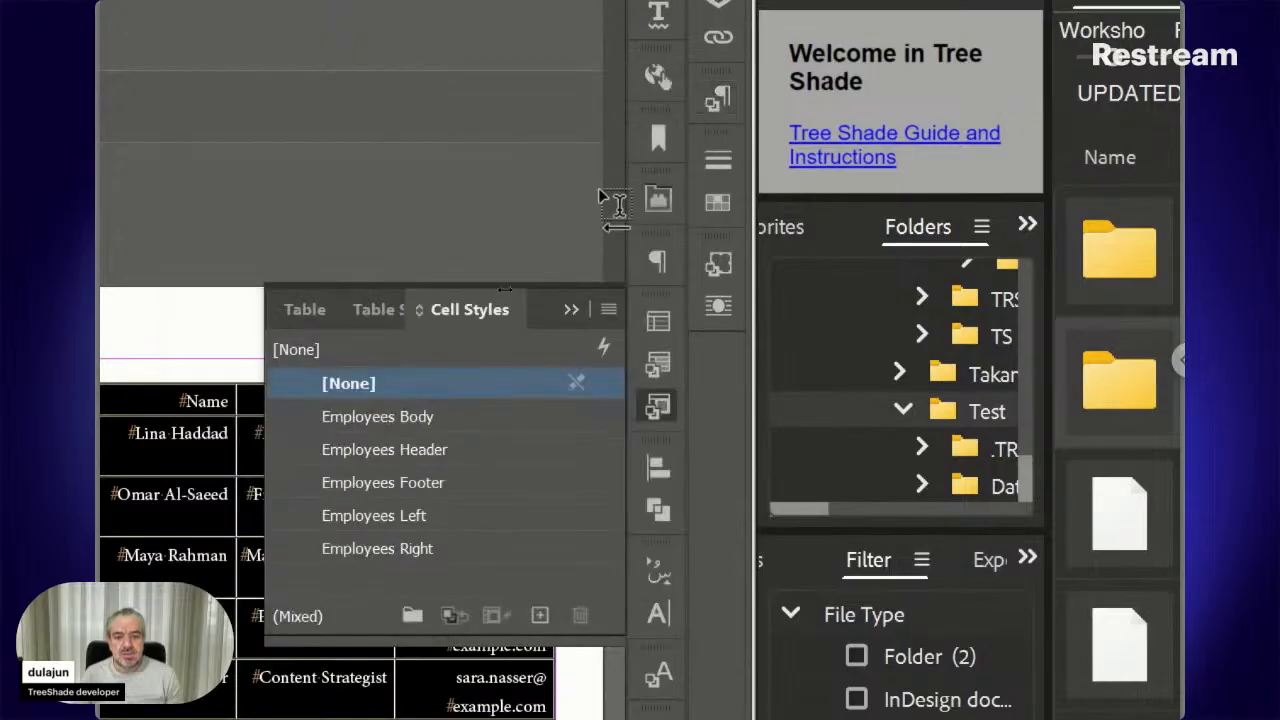
click(659, 408)
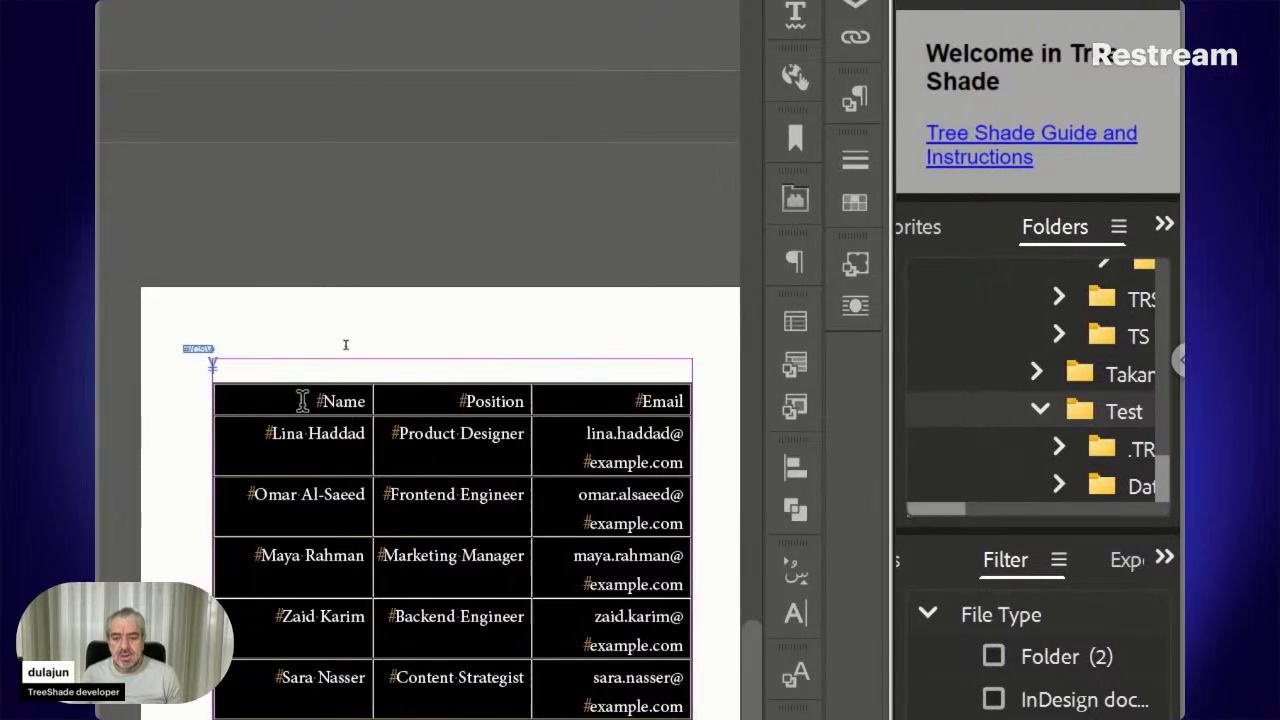
click(335, 402)
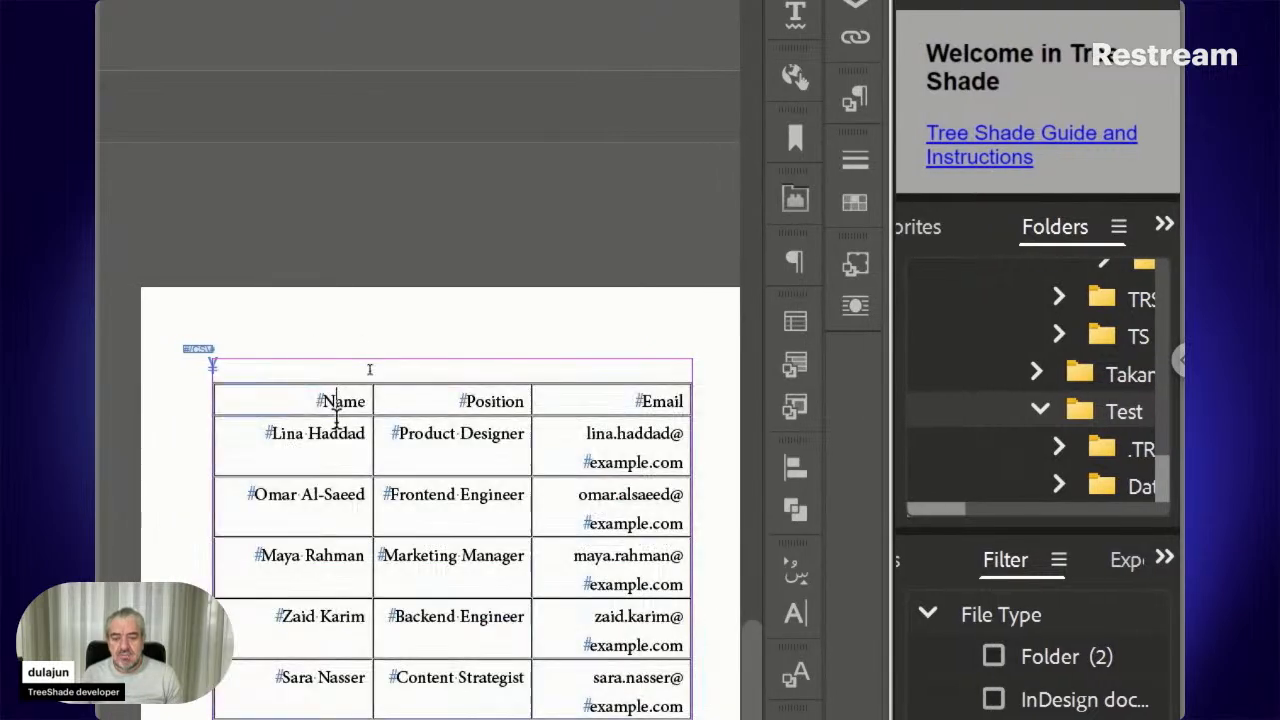